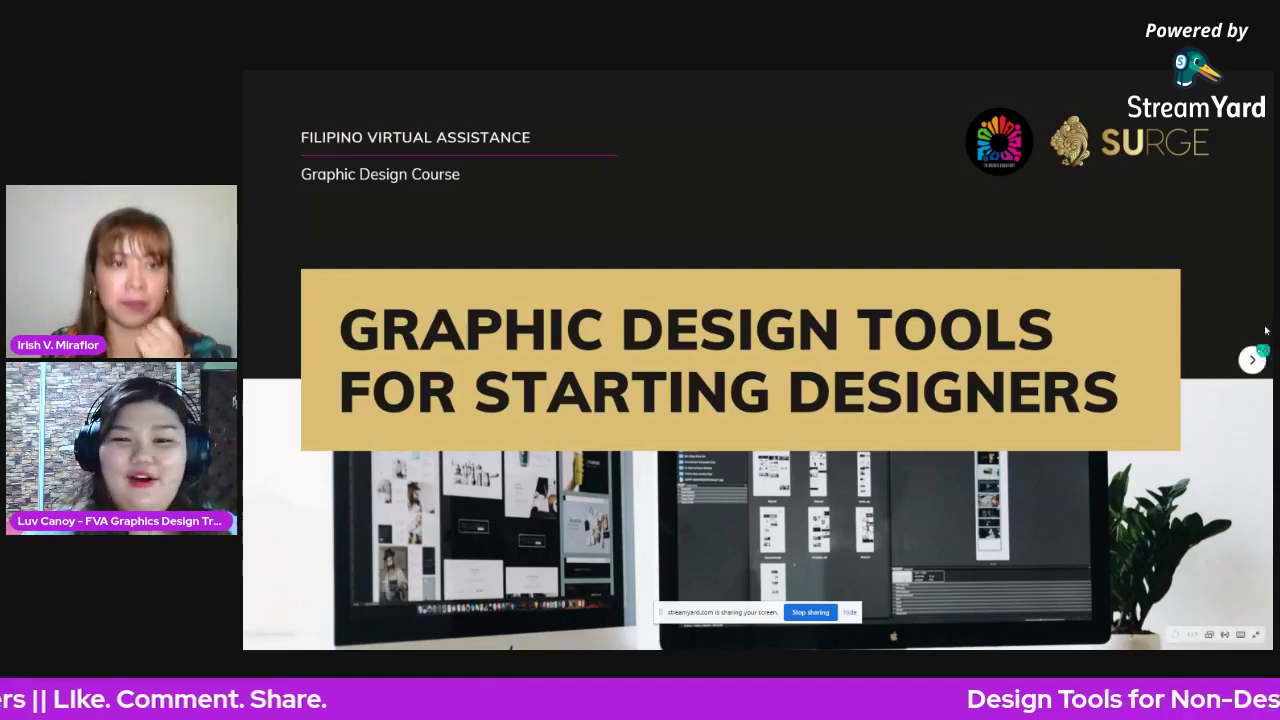
- Advance two slides to Photo Editing, exit the presentation and switch to the Photopea tab
{"action": "left_click", "coordinate": [1251, 359]}
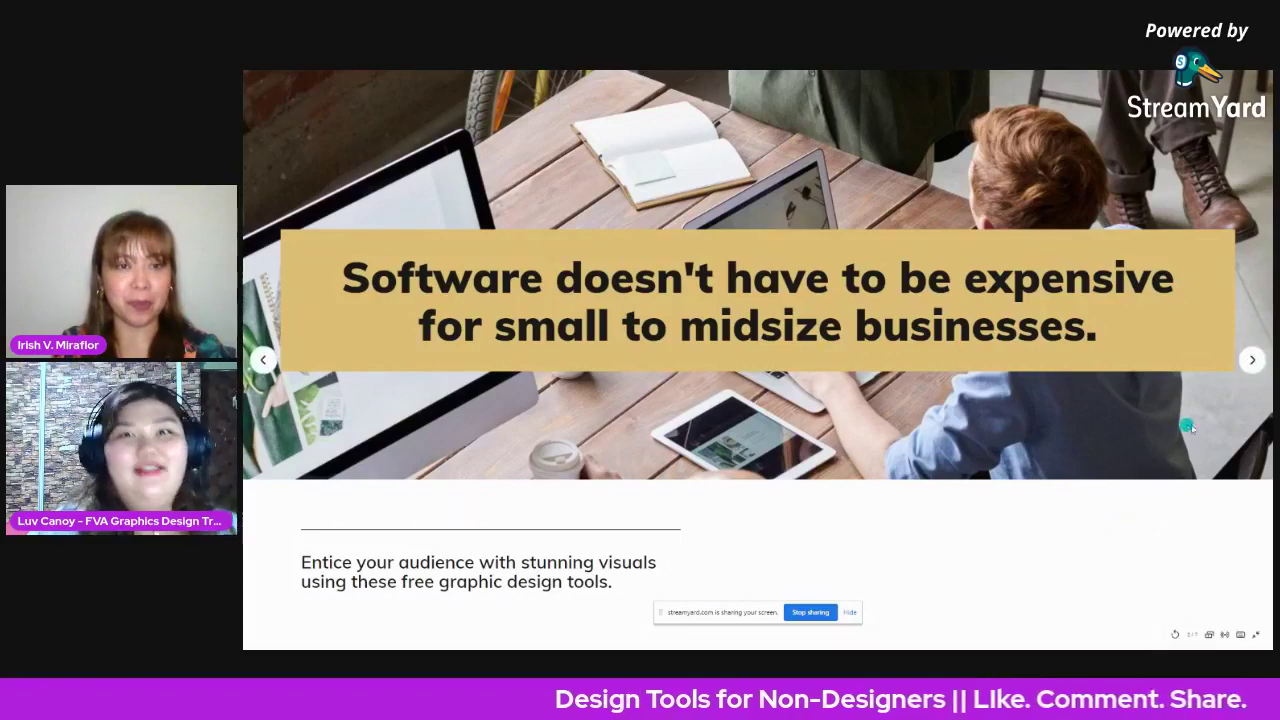
{"action": "left_click", "coordinate": [1250, 359]}
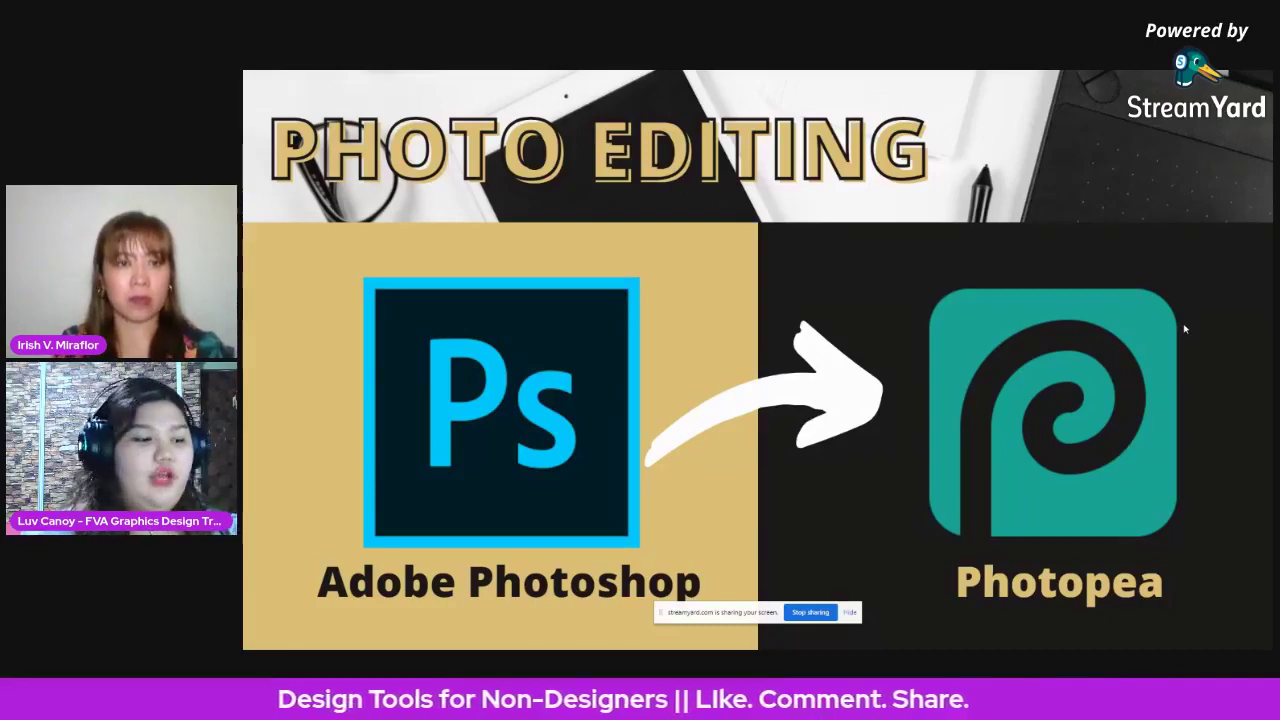
{"action": "key", "text": "Escape"}
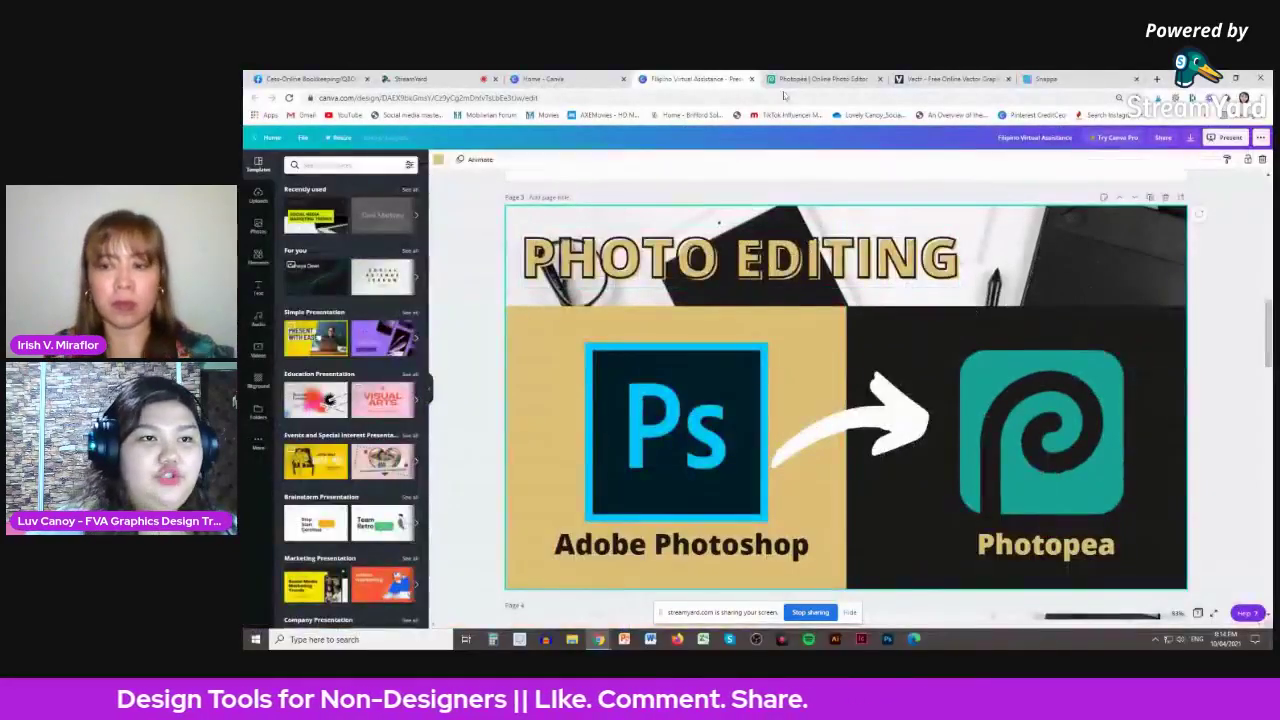
{"action": "left_click", "coordinate": [820, 78]}
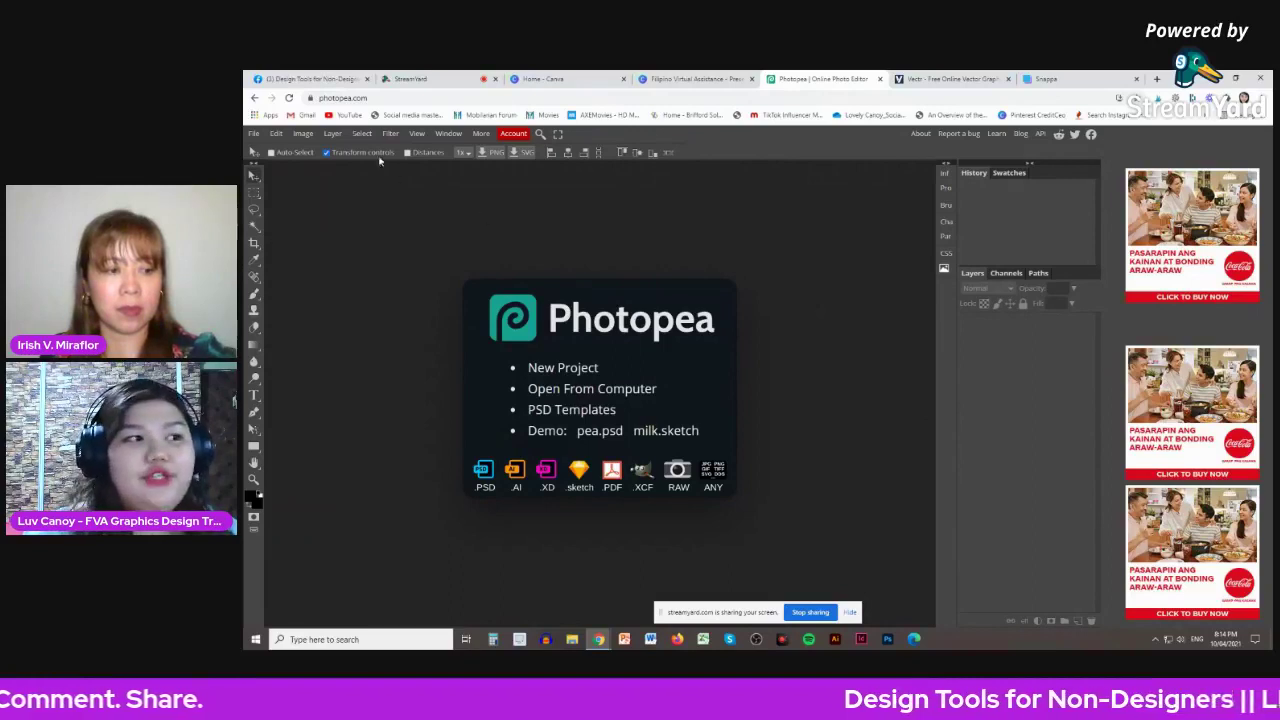
- Open Photopea's Open From Computer dialog, showing the Downloads folder
{"action": "left_click", "coordinate": [378, 98]}
{"action": "left_click", "coordinate": [442, 96]}
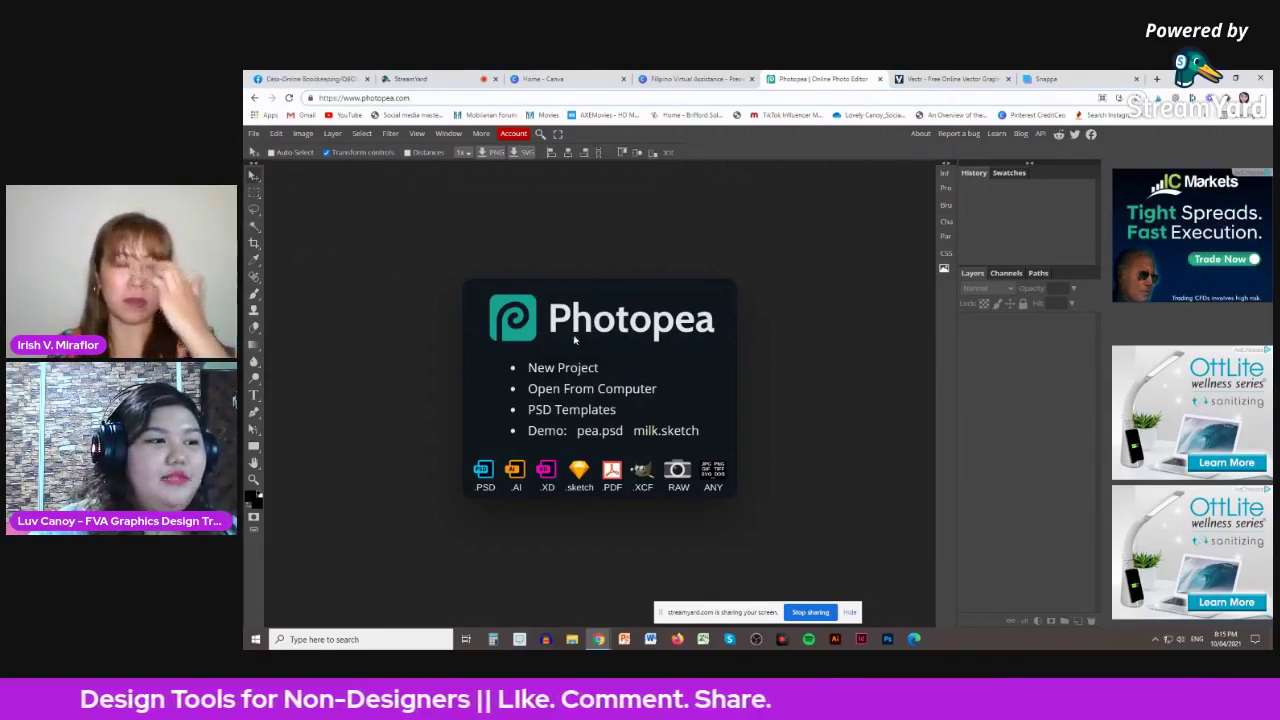
{"action": "left_click", "coordinate": [602, 392]}
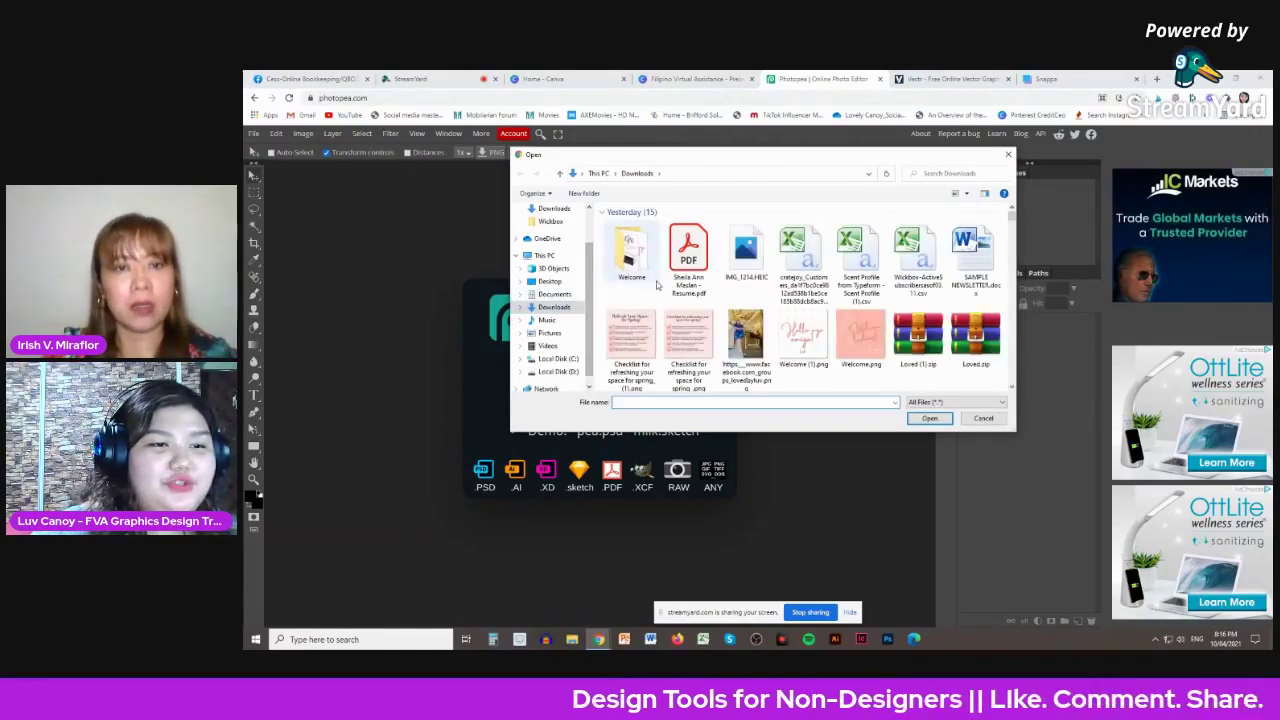
- Open WICK BOX-9842.jpg from D:\Wickbox\Wickbox 2020\WICK_BOX_FEB_2020 as a document
{"action": "left_click", "coordinate": [558, 371]}
{"action": "scroll", "coordinate": [690, 325], "scroll_direction": "down", "scroll_amount": 5}
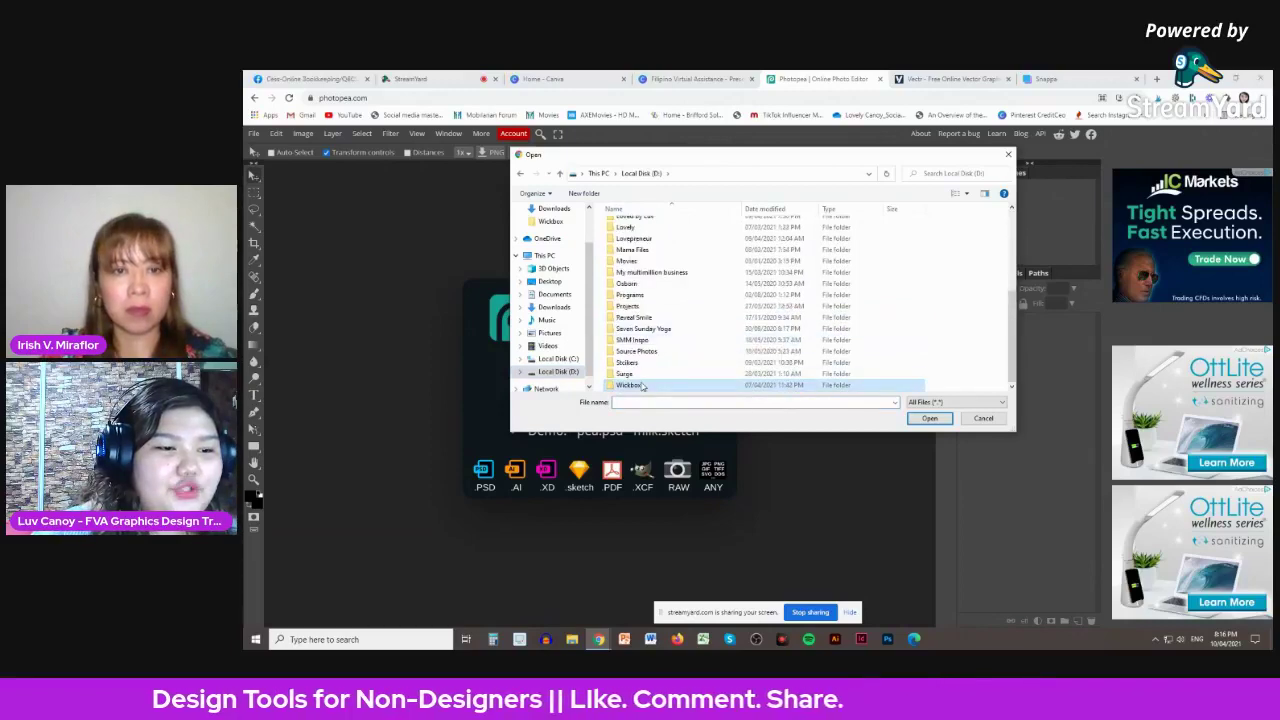
{"action": "double_click", "coordinate": [641, 385]}
{"action": "scroll", "coordinate": [806, 323], "scroll_direction": "down", "scroll_amount": 6}
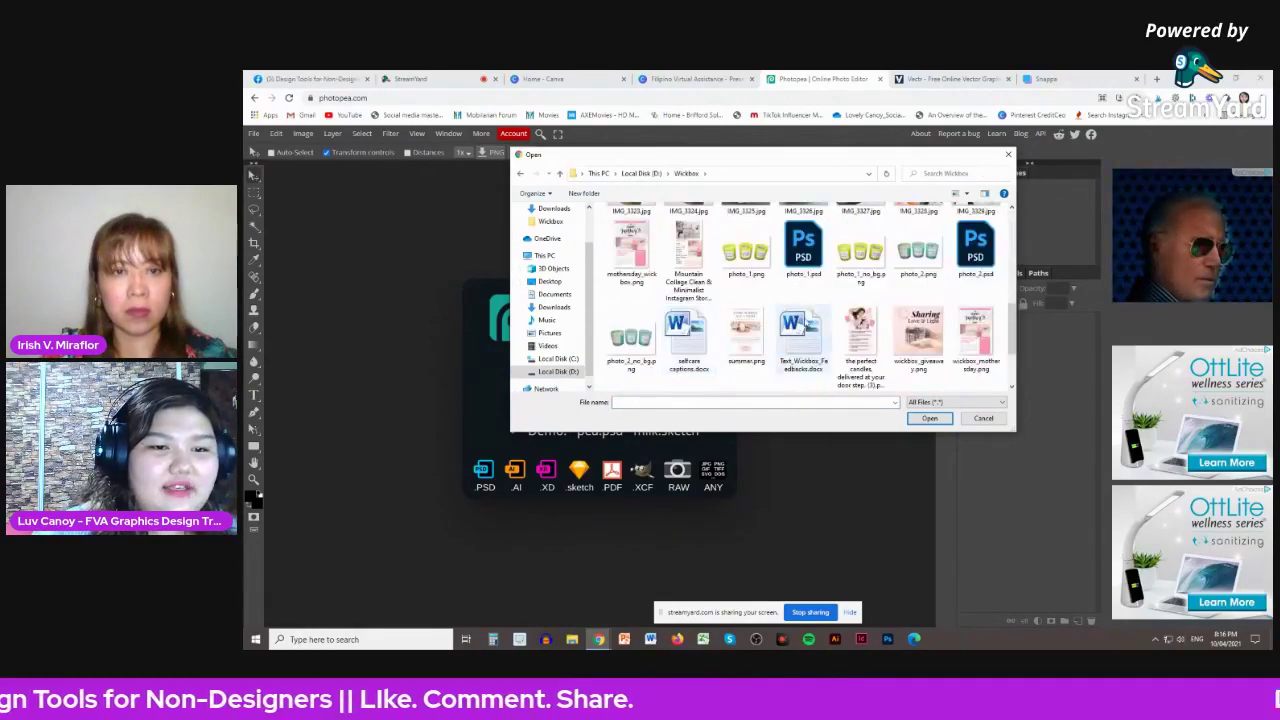
{"action": "scroll", "coordinate": [808, 325], "scroll_direction": "down", "scroll_amount": 2}
{"action": "scroll", "coordinate": [808, 325], "scroll_direction": "up", "scroll_amount": 5}
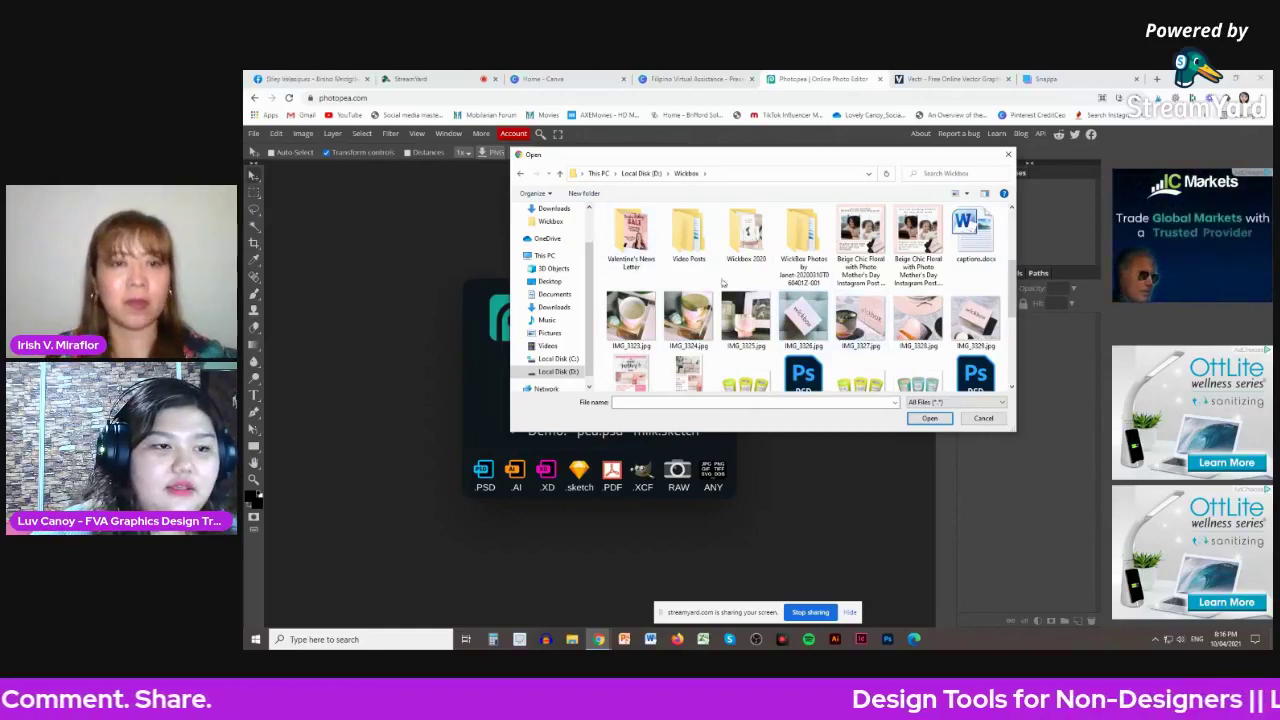
{"action": "scroll", "coordinate": [724, 293], "scroll_direction": "up", "scroll_amount": 3}
{"action": "scroll", "coordinate": [724, 293], "scroll_direction": "down", "scroll_amount": 3}
{"action": "double_click", "coordinate": [746, 240]}
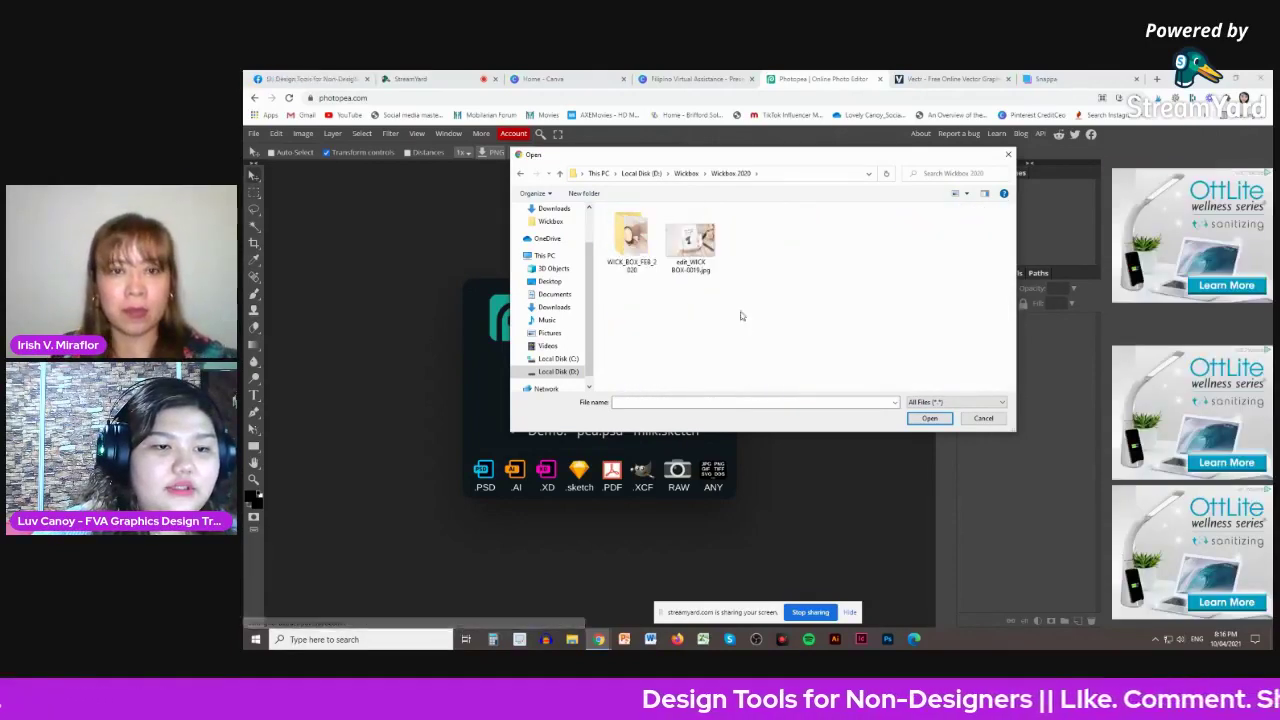
{"action": "double_click", "coordinate": [631, 238]}
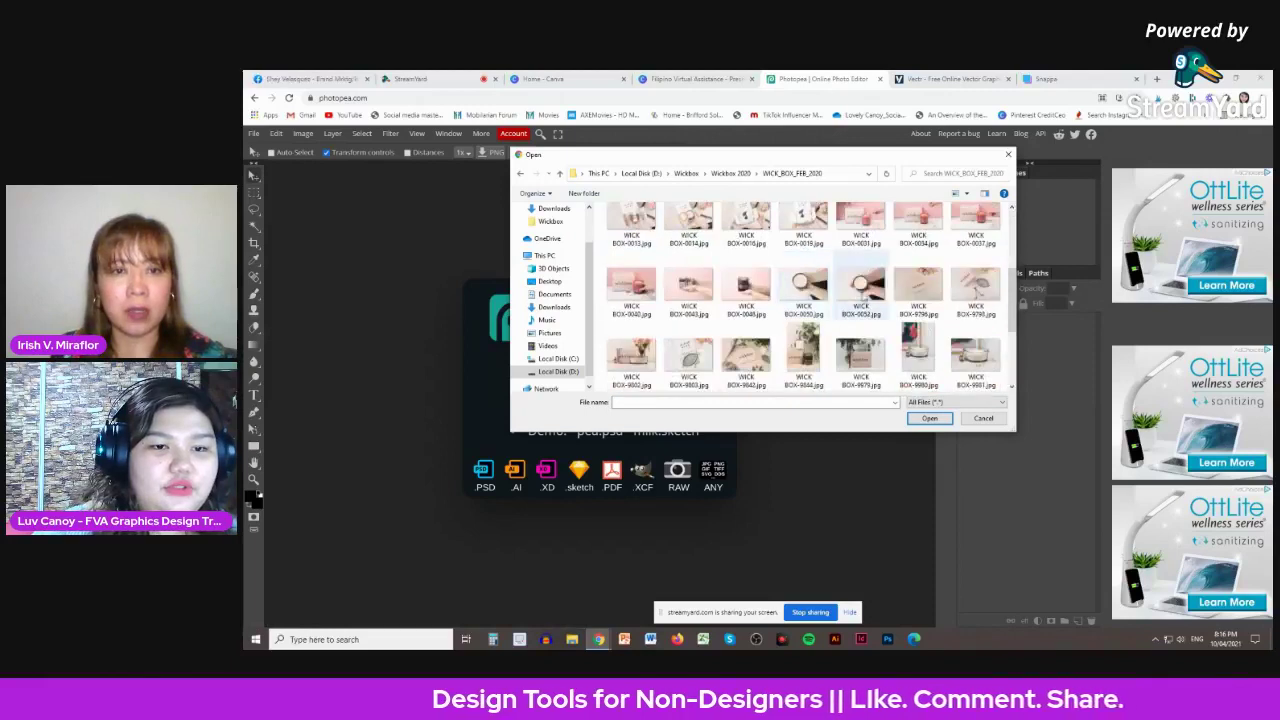
{"action": "scroll", "coordinate": [928, 300], "scroll_direction": "down", "scroll_amount": 3}
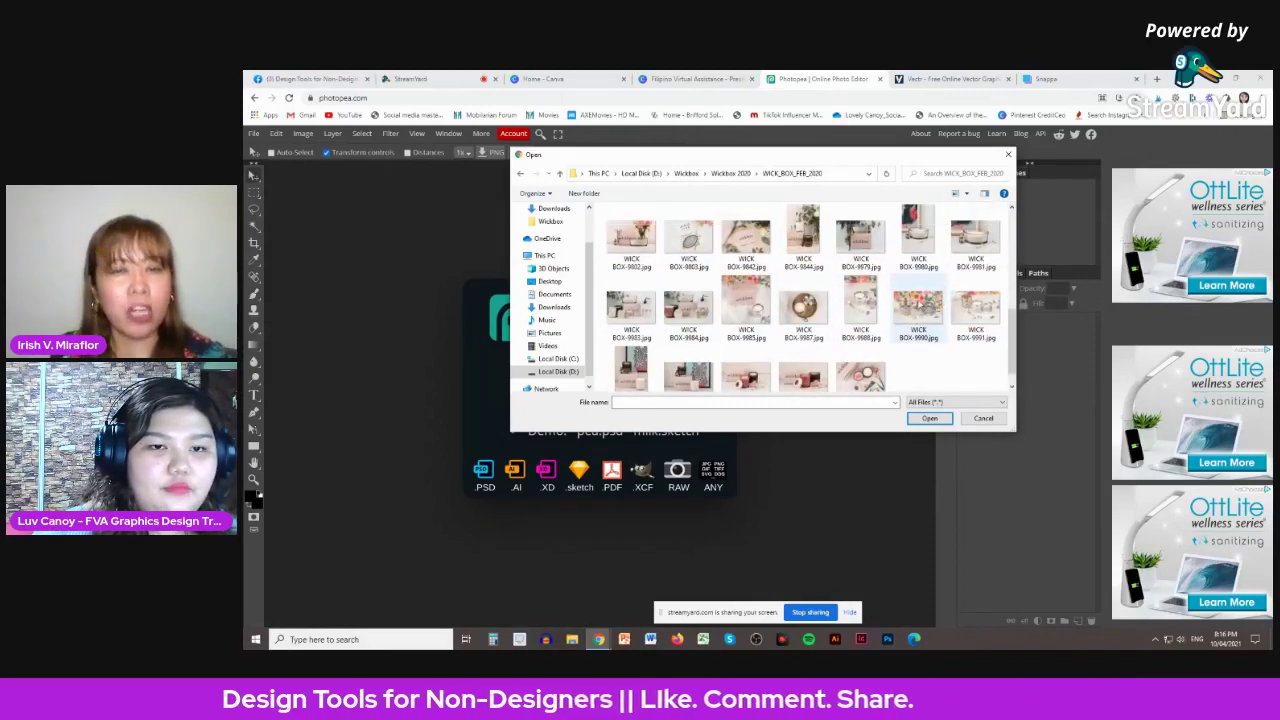
{"action": "left_click", "coordinate": [760, 240]}
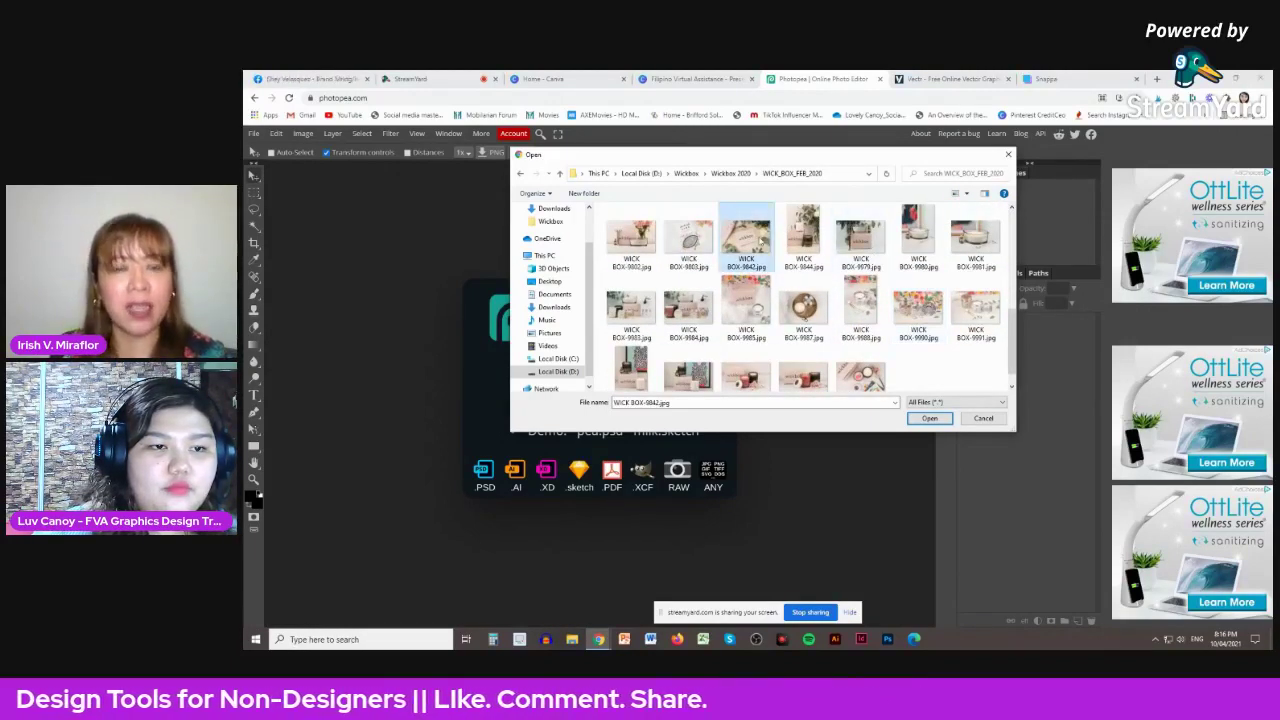
{"action": "left_click", "coordinate": [929, 419]}
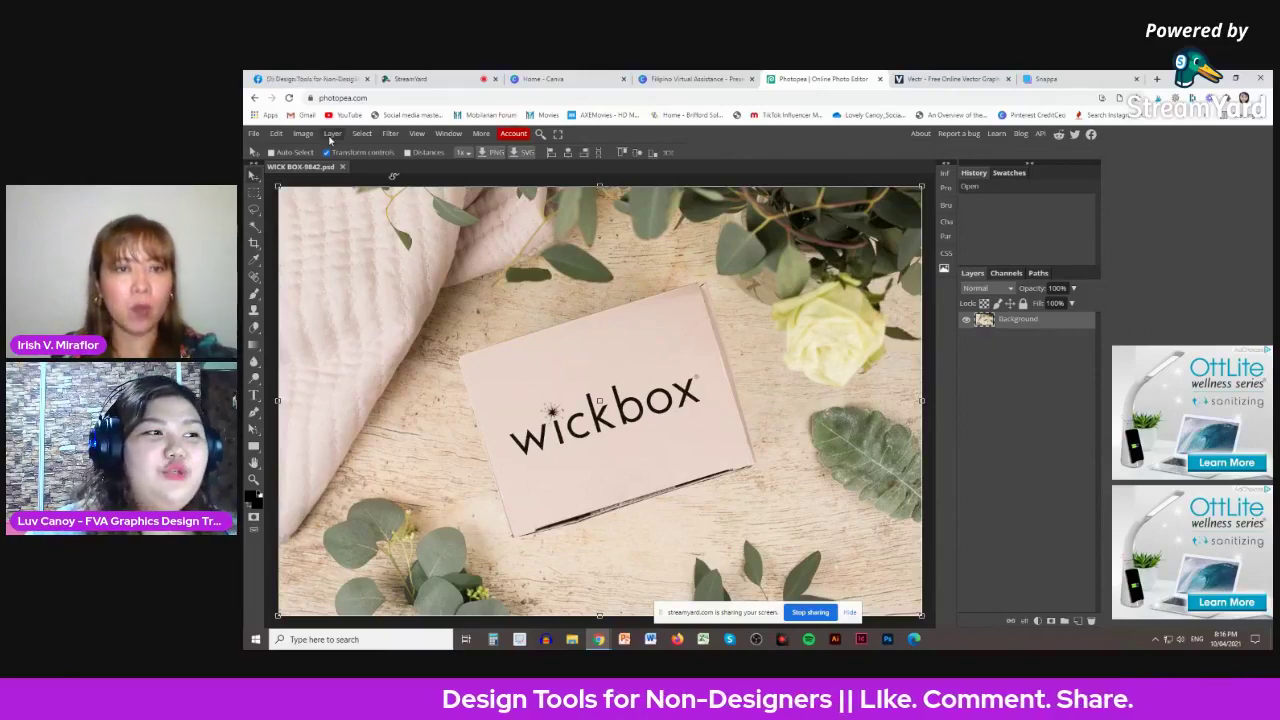
- Bring up the Layer menu's New Adjustment Layer submenu
{"action": "left_click", "coordinate": [331, 135]}
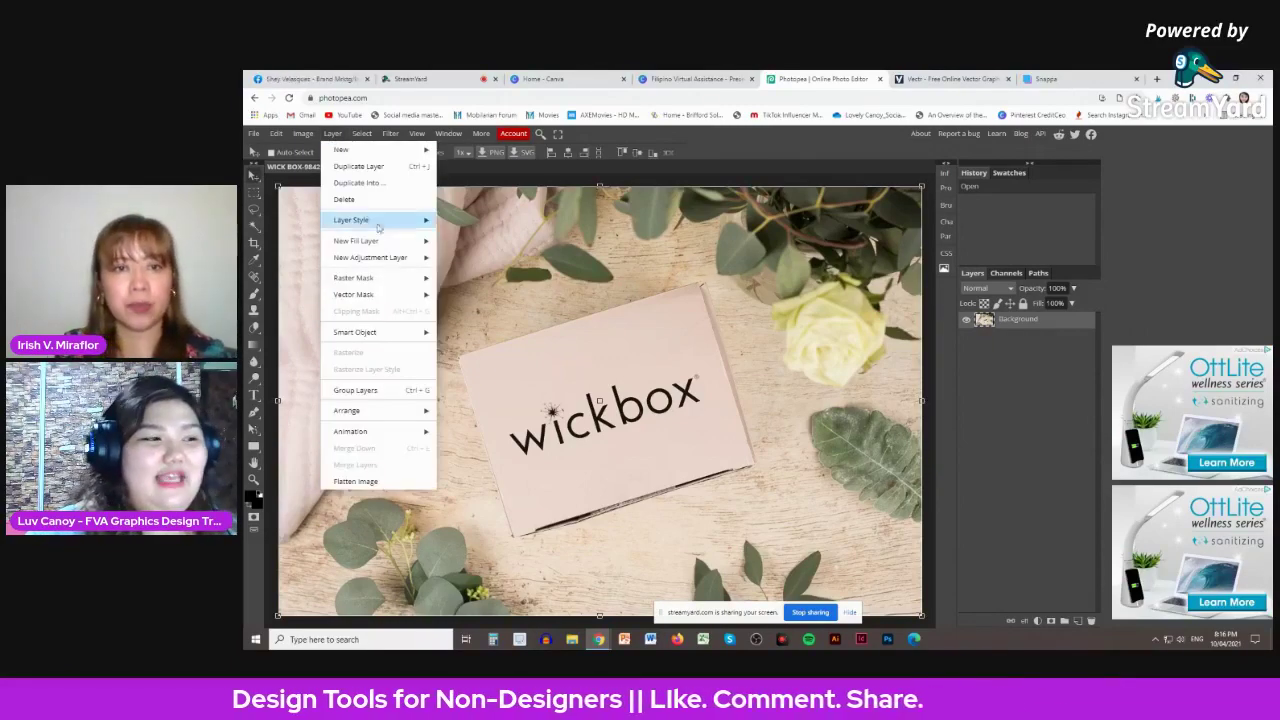
{"action": "left_click", "coordinate": [555, 212]}
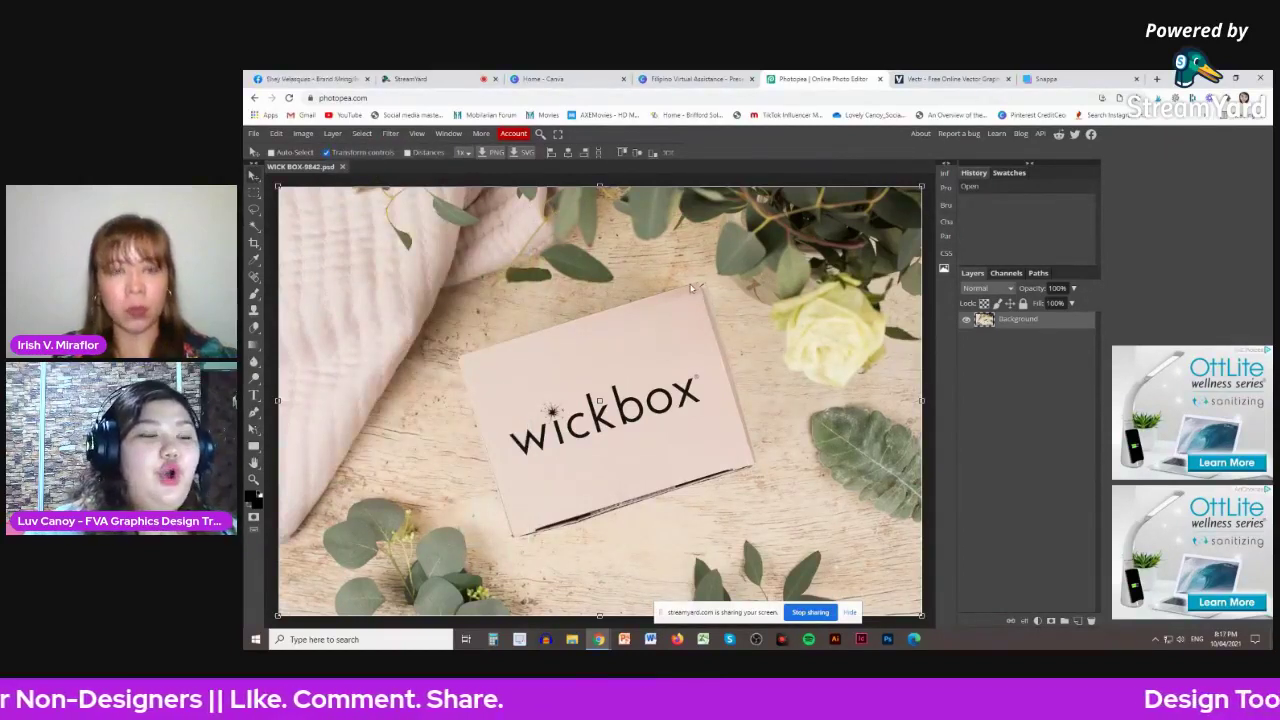
{"action": "left_click", "coordinate": [333, 134]}
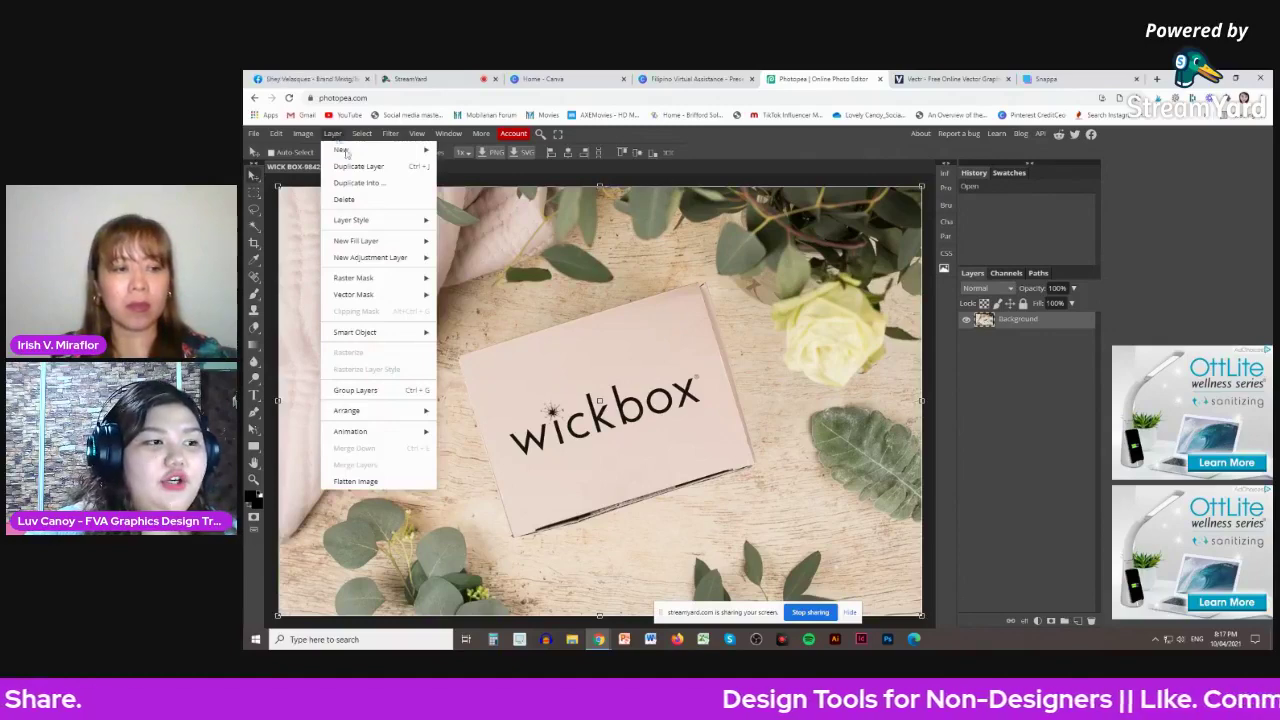
{"action": "mouse_move", "coordinate": [409, 258]}
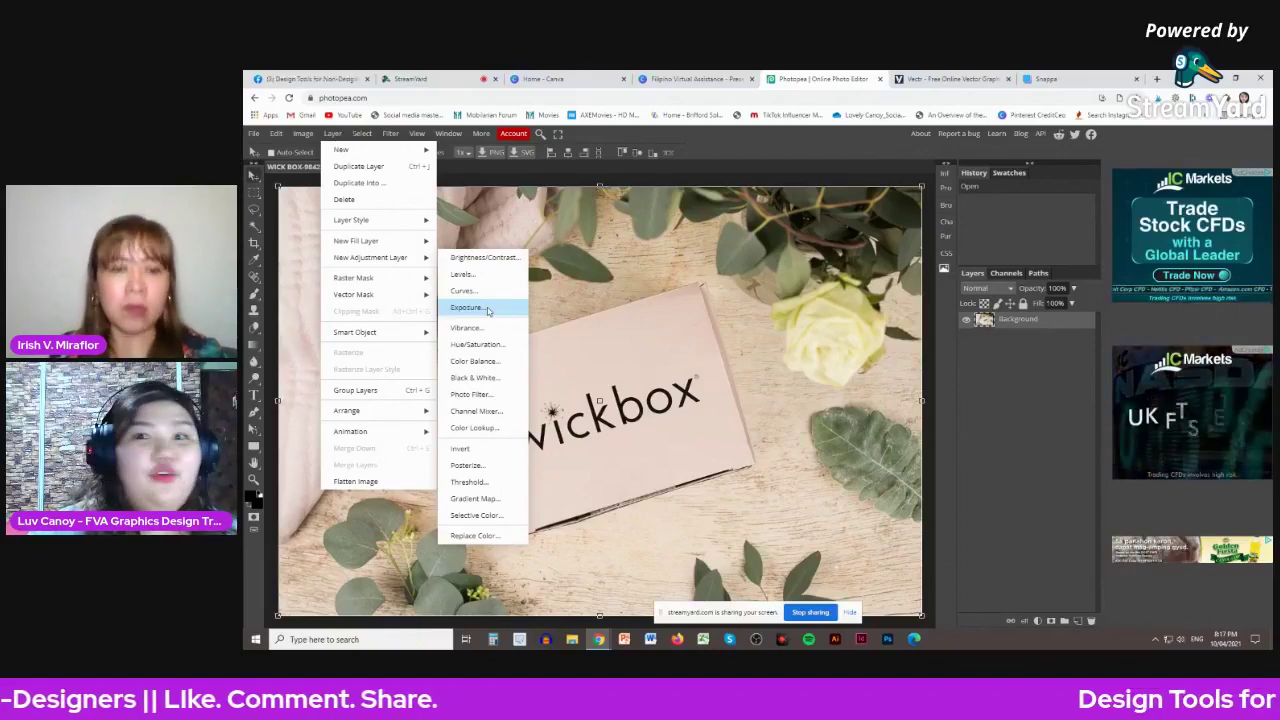
- Add a Color Balance layer with Shadows set to Red 69, Green 61, Blue 1
{"action": "left_click", "coordinate": [475, 361]}
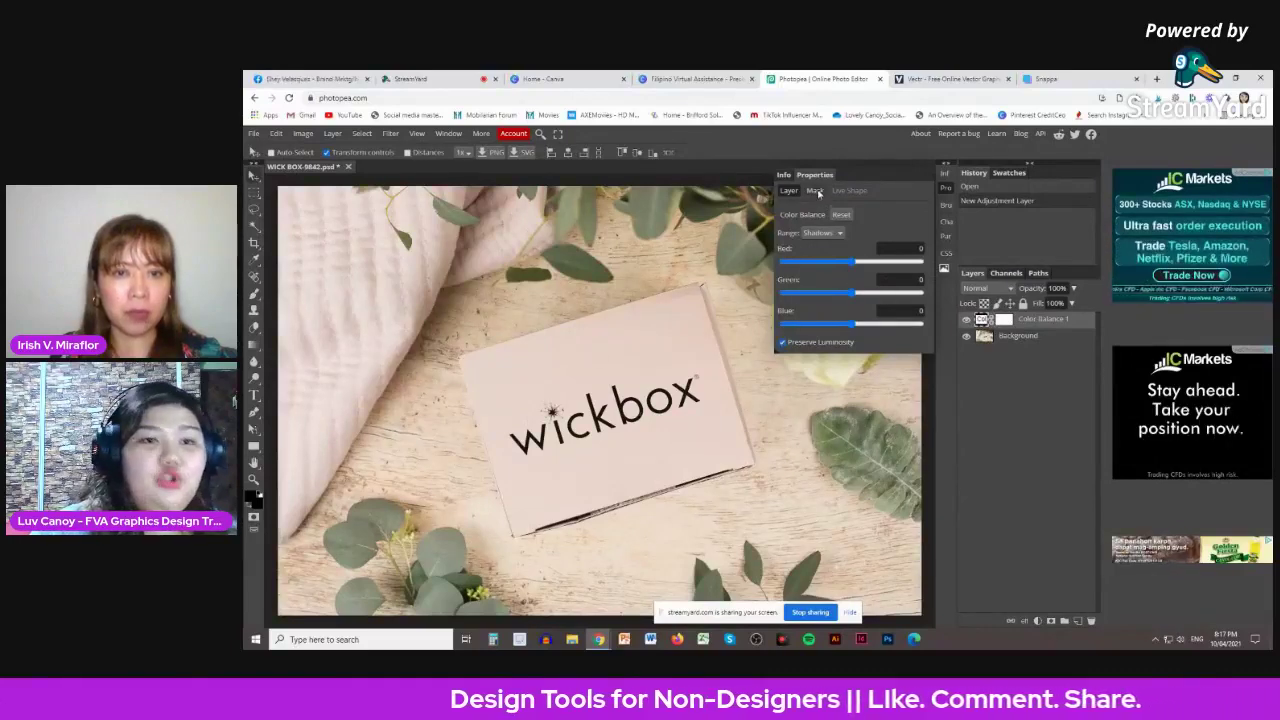
{"action": "left_click_drag", "start_coordinate": [852, 263], "coordinate": [867, 327]}
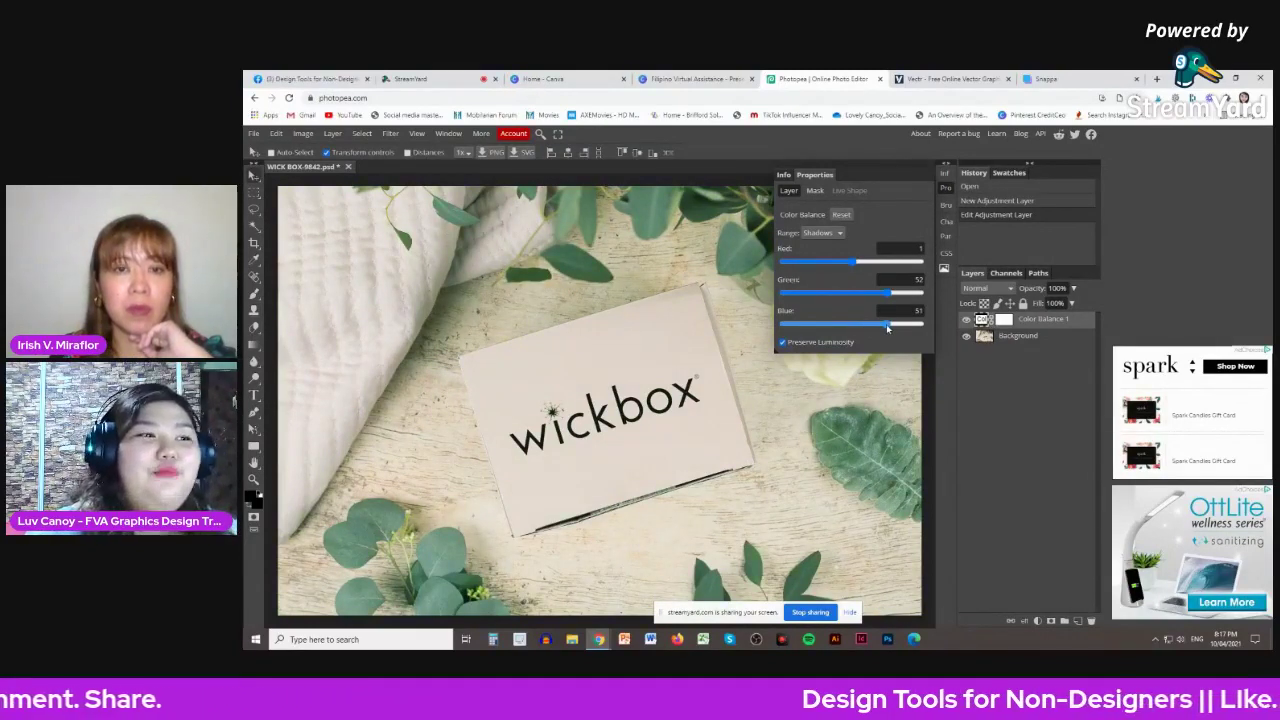
{"action": "left_click_drag", "start_coordinate": [886, 324], "coordinate": [881, 327]}
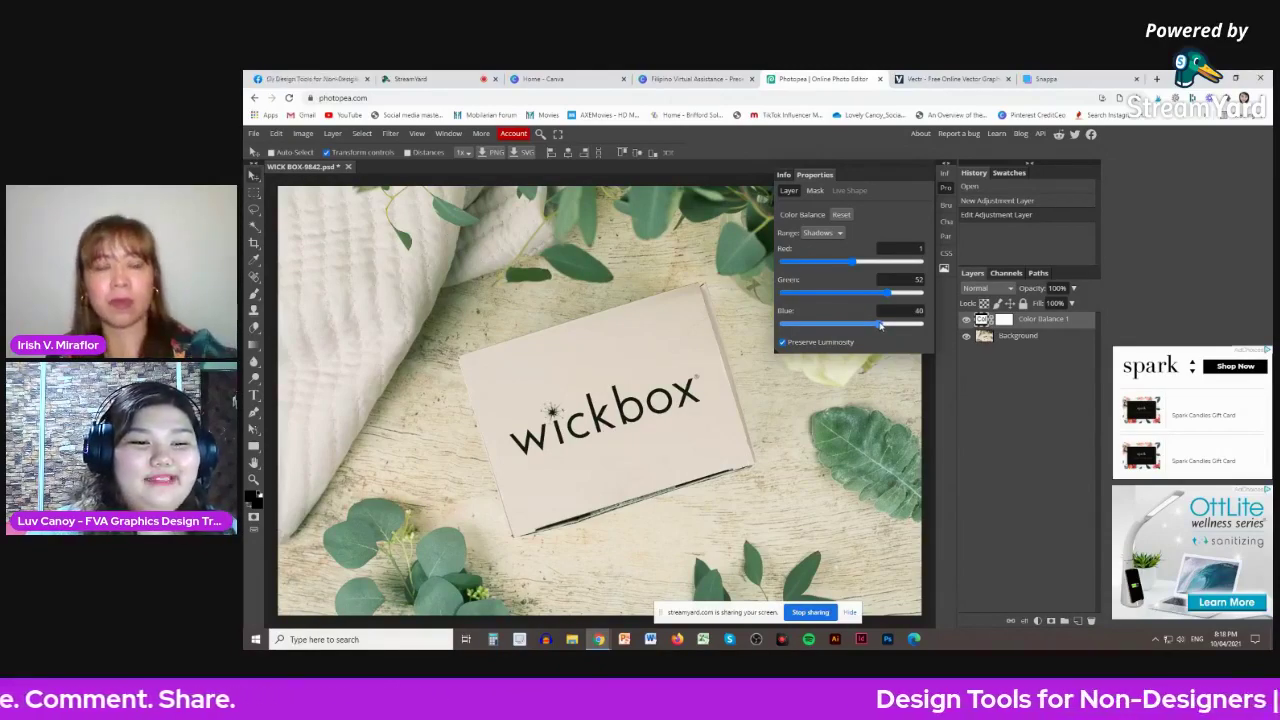
{"action": "left_click_drag", "start_coordinate": [880, 326], "coordinate": [898, 330]}
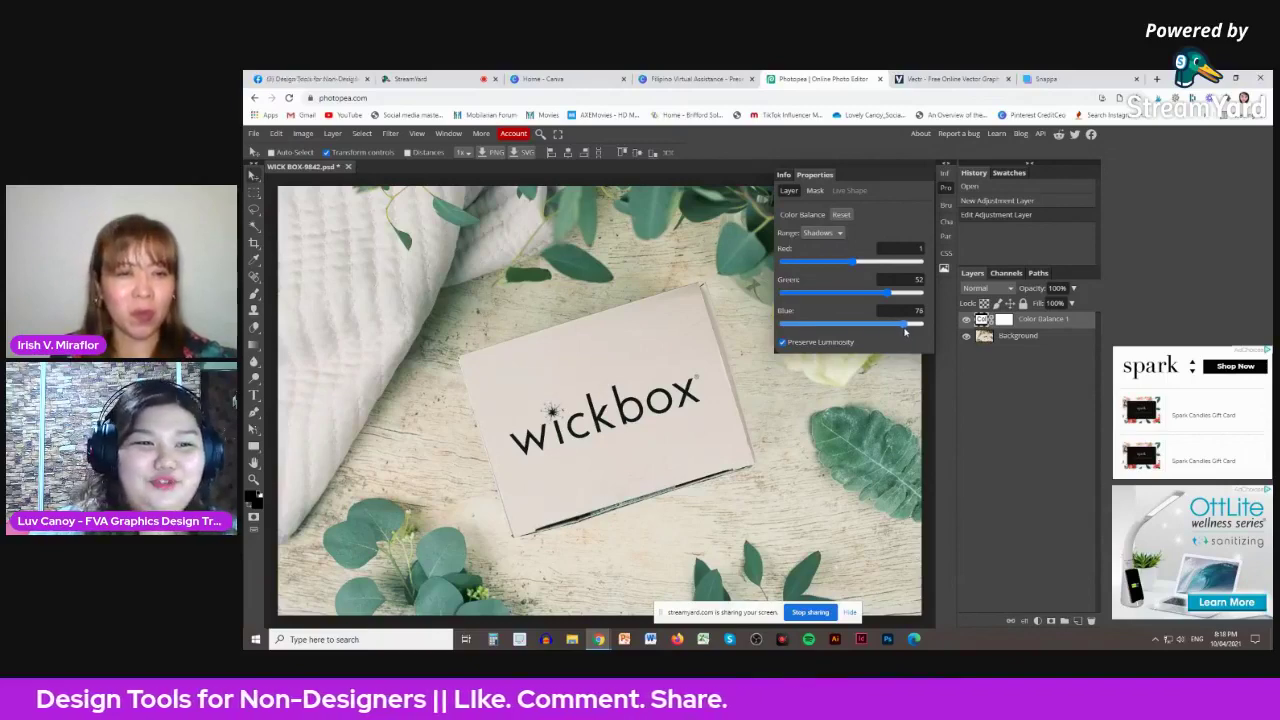
{"action": "left_click_drag", "start_coordinate": [905, 332], "coordinate": [883, 270]}
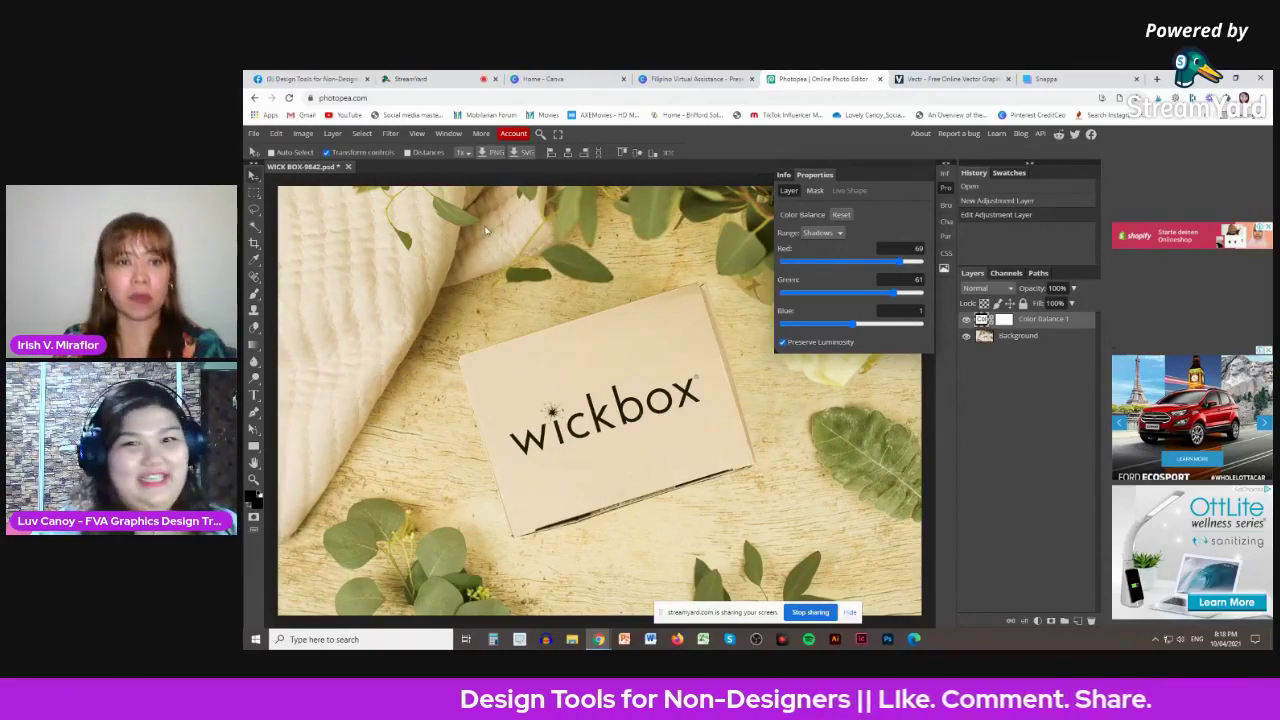
- Add a Hue/Saturation layer with Saturation 35 and Lightness -5, then show File > Export as
{"action": "left_click", "coordinate": [328, 135]}
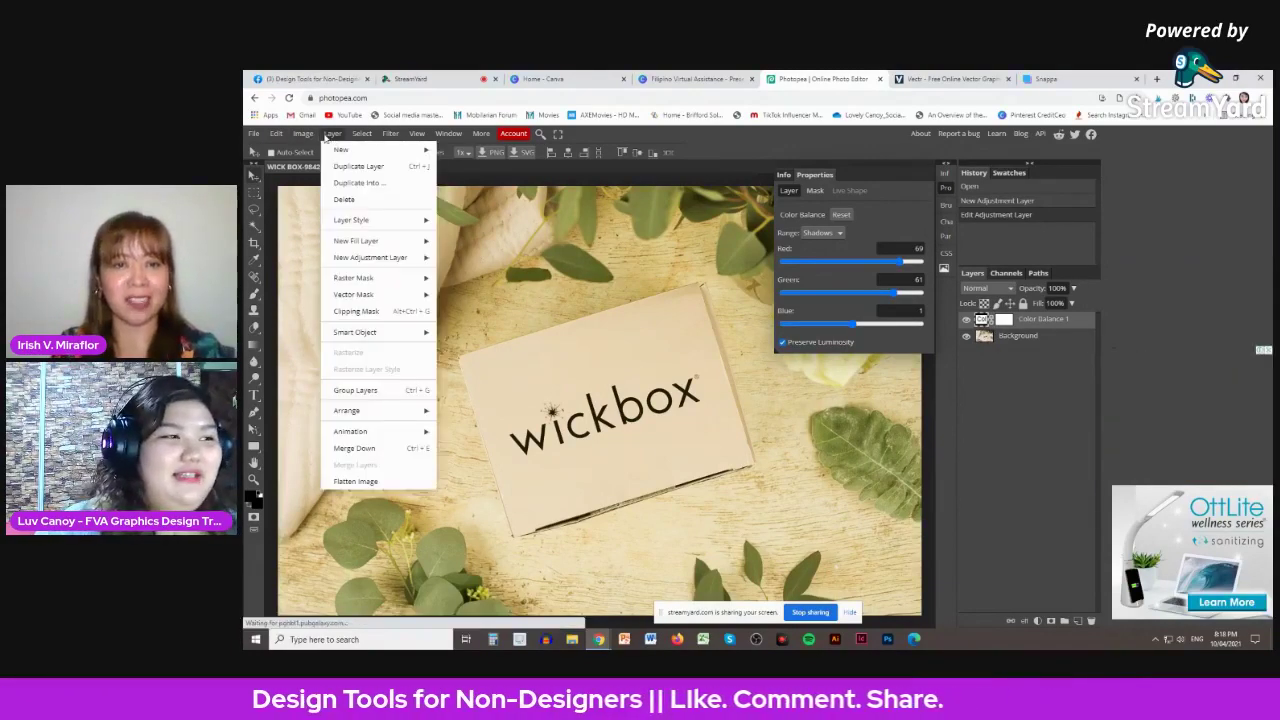
{"action": "mouse_move", "coordinate": [406, 258]}
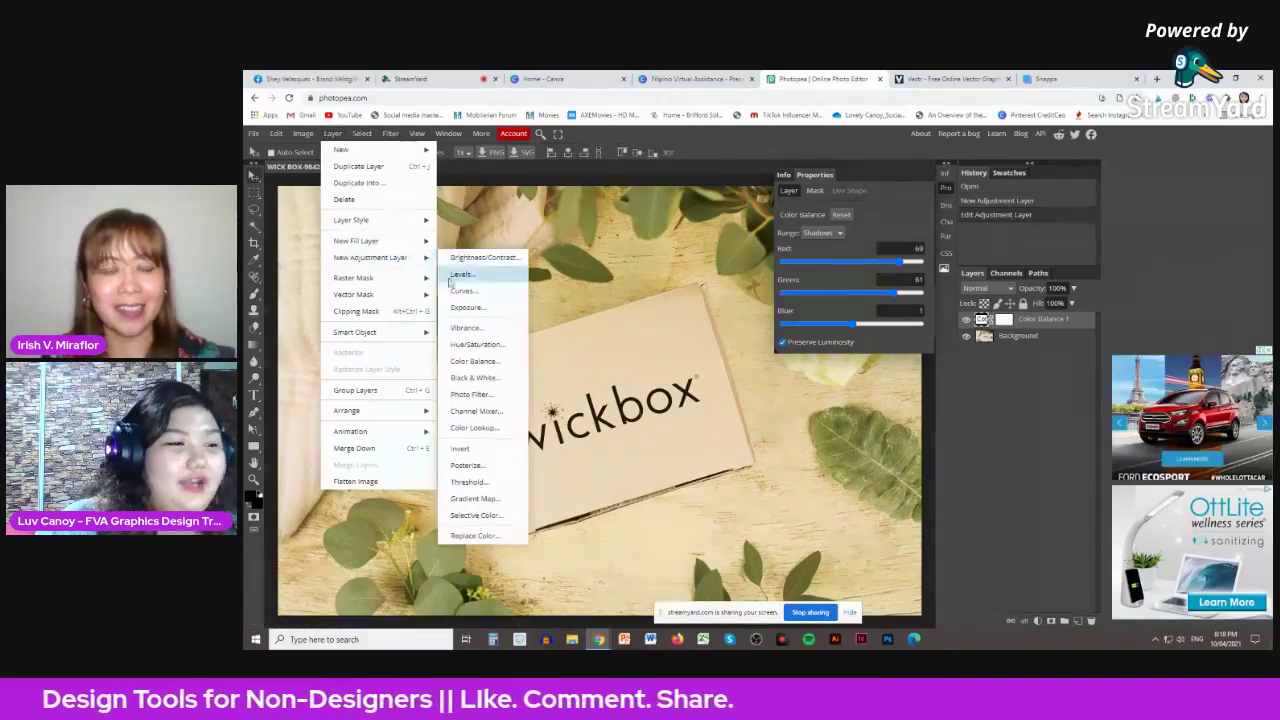
{"action": "left_click", "coordinate": [510, 342]}
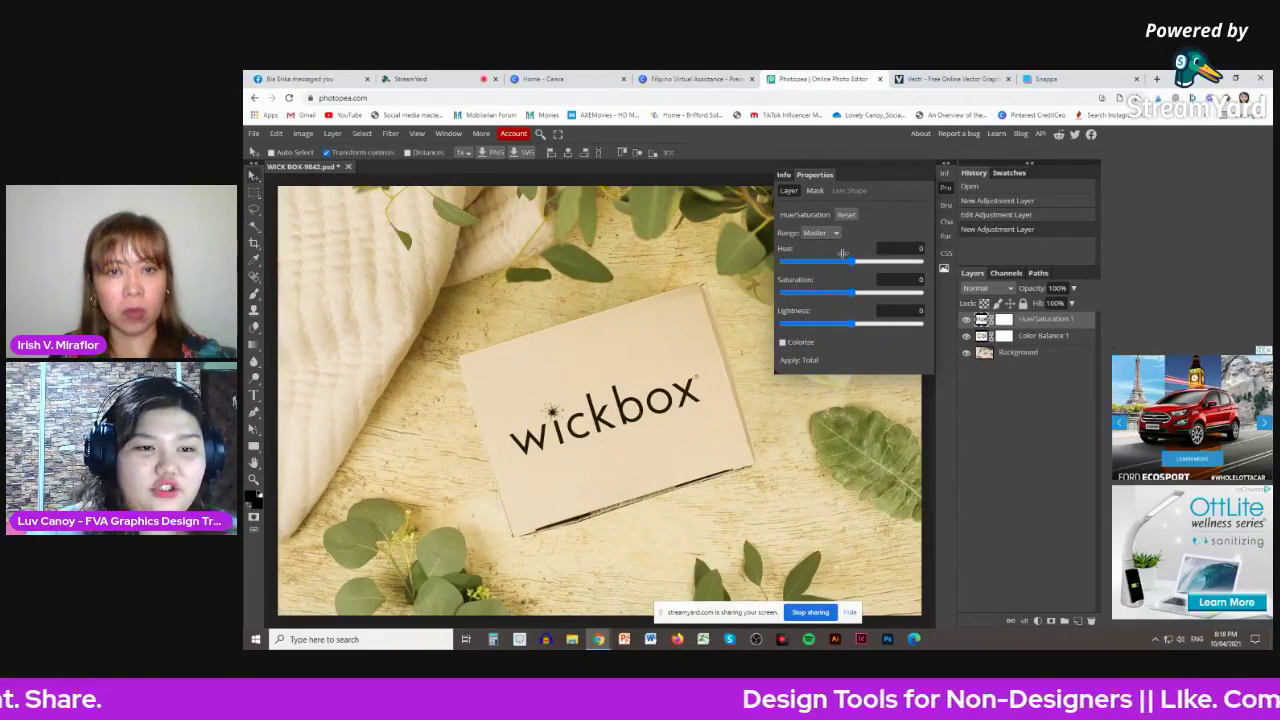
{"action": "left_click_drag", "start_coordinate": [842, 255], "coordinate": [849, 325]}
{"action": "left_click_drag", "start_coordinate": [893, 261], "coordinate": [852, 265]}
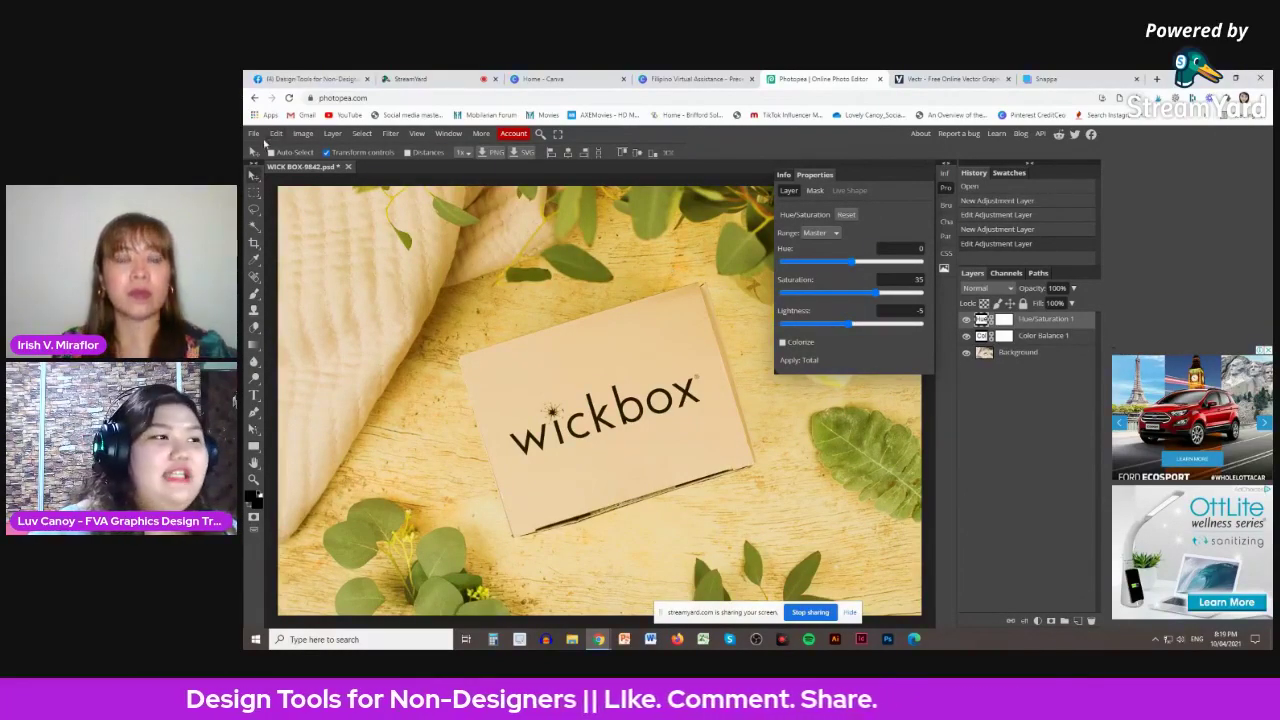
{"action": "left_click", "coordinate": [254, 133]}
{"action": "mouse_move", "coordinate": [318, 292]}
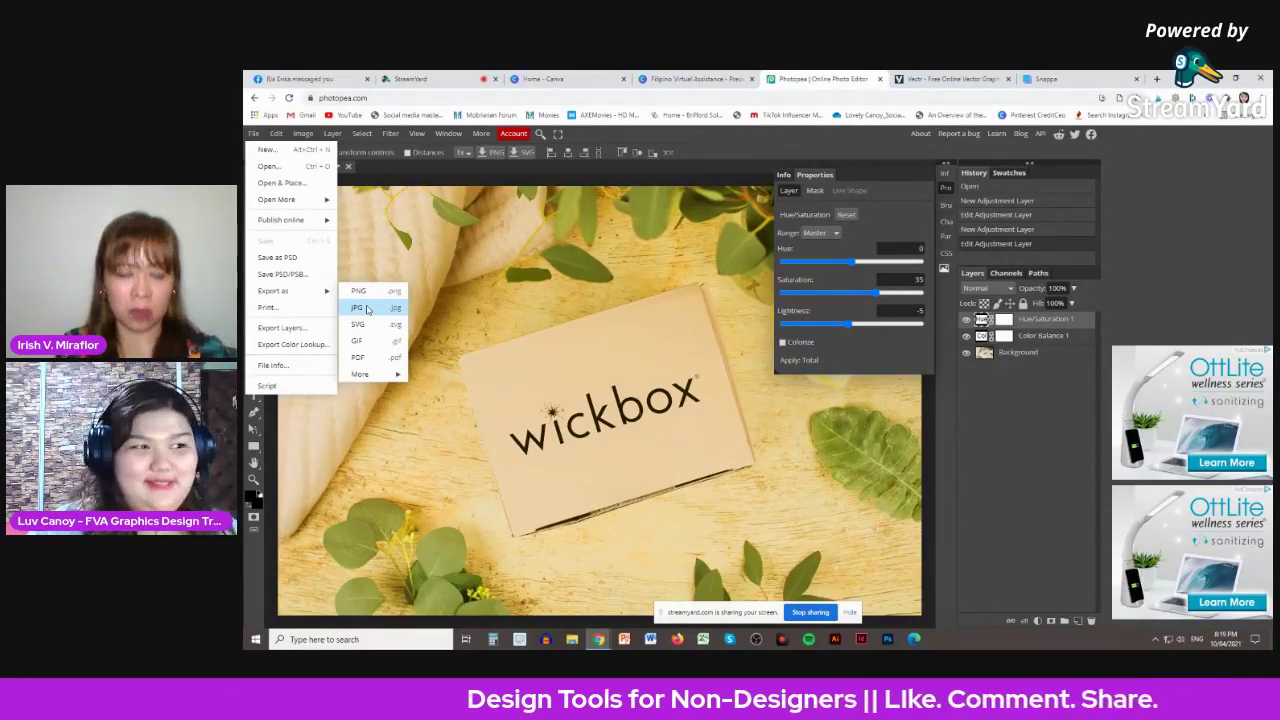
- Export the edited photo as the 1200×800 PNG WICK BOX-9842.png
{"action": "left_click", "coordinate": [360, 290]}
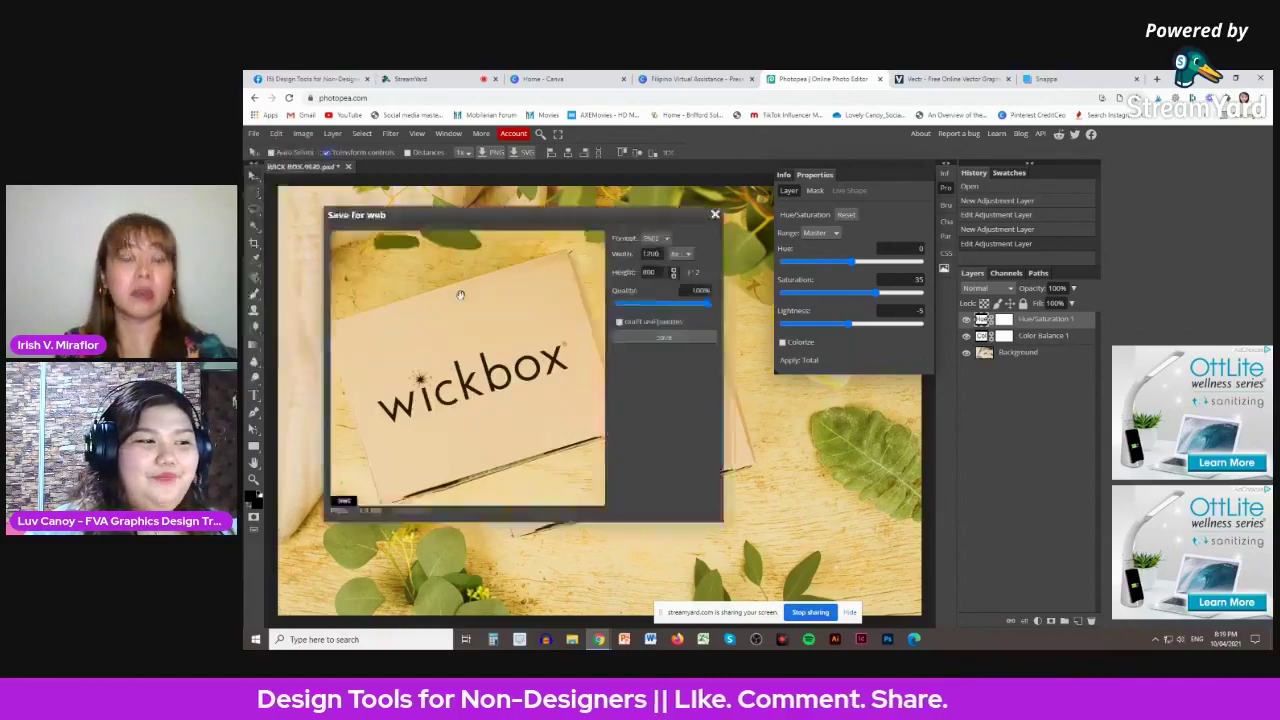
{"action": "left_click", "coordinate": [656, 341]}
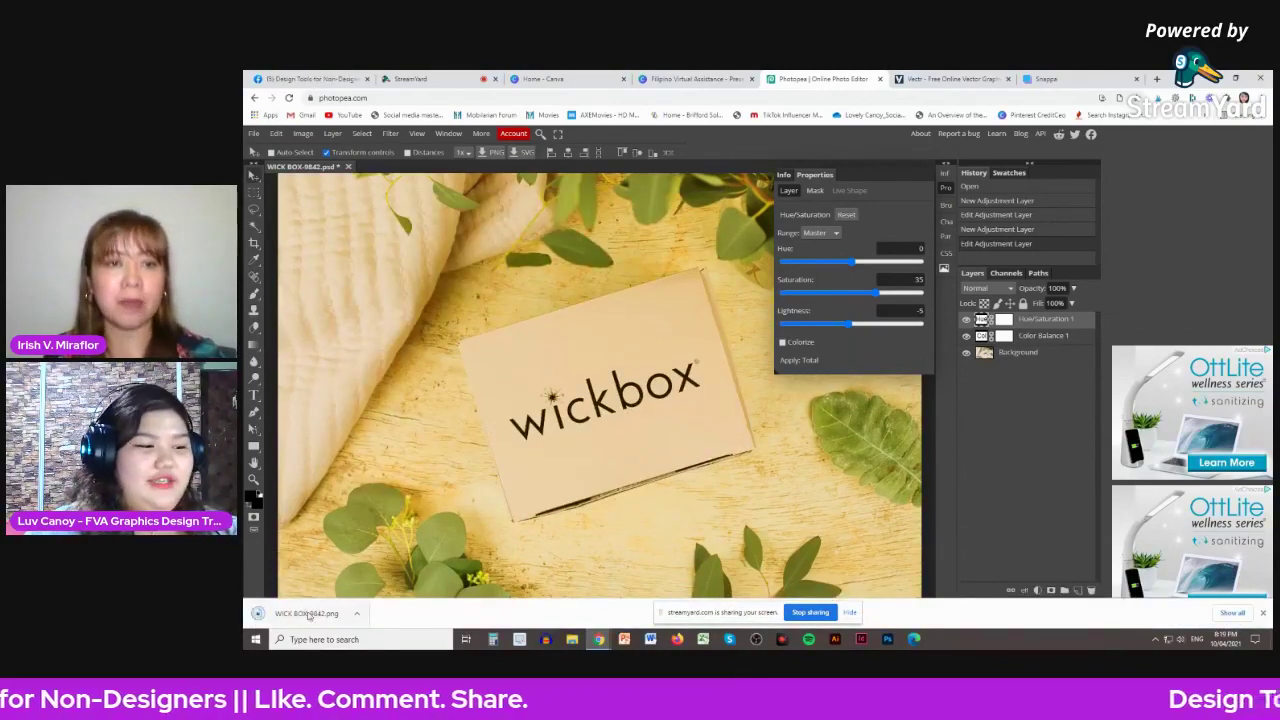
- Preview WICK BOX-9842.png in Photos, then close it and leave Photopea without saving
{"action": "left_click", "coordinate": [307, 614]}
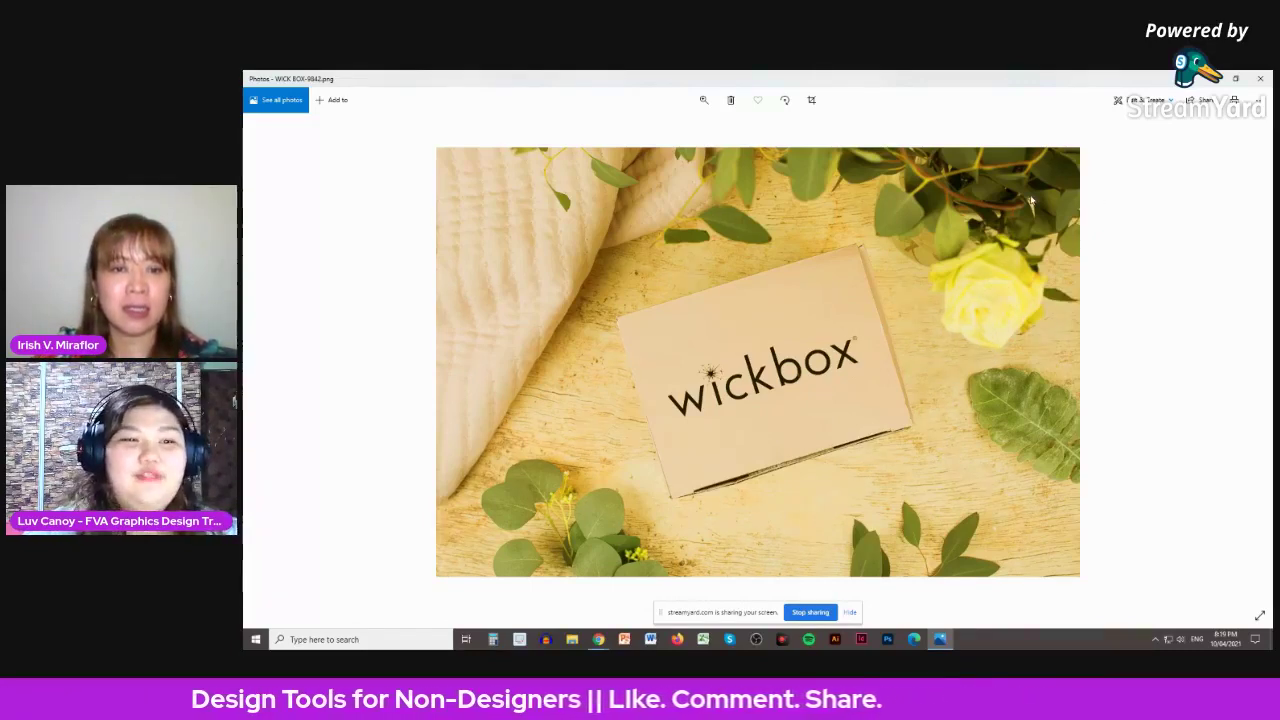
{"action": "left_click", "coordinate": [1258, 80]}
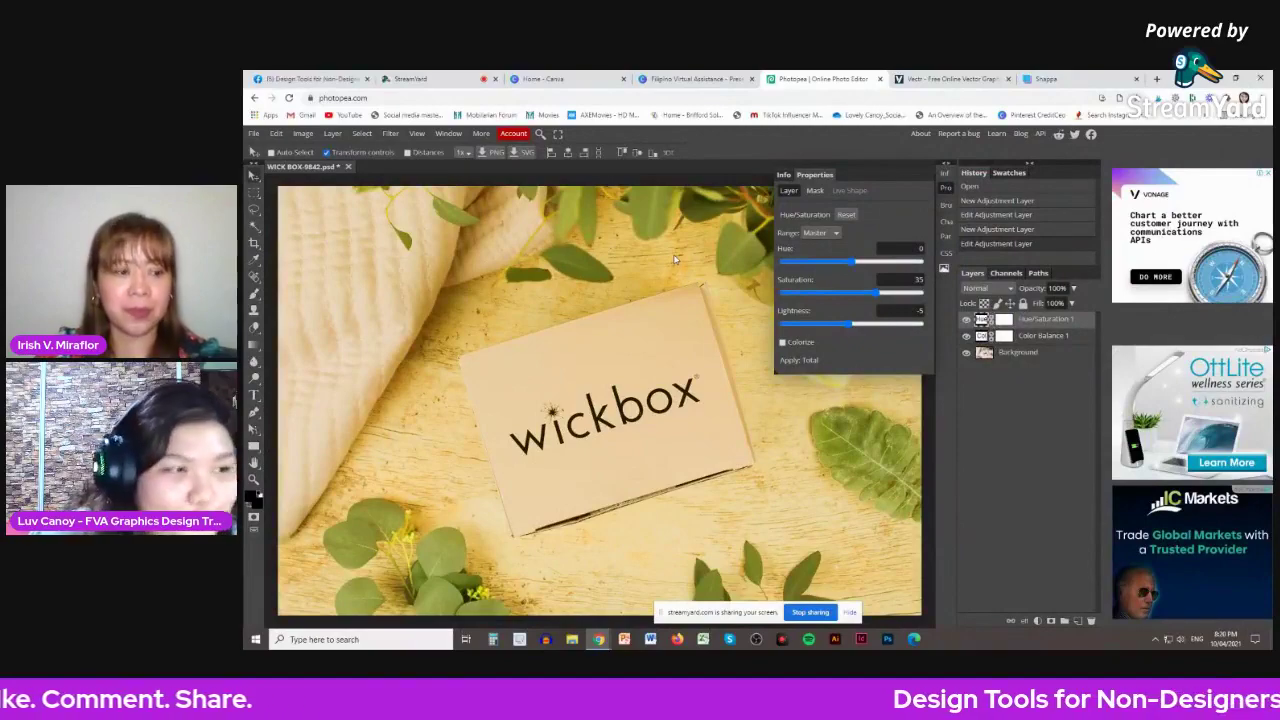
{"action": "left_click", "coordinate": [880, 78]}
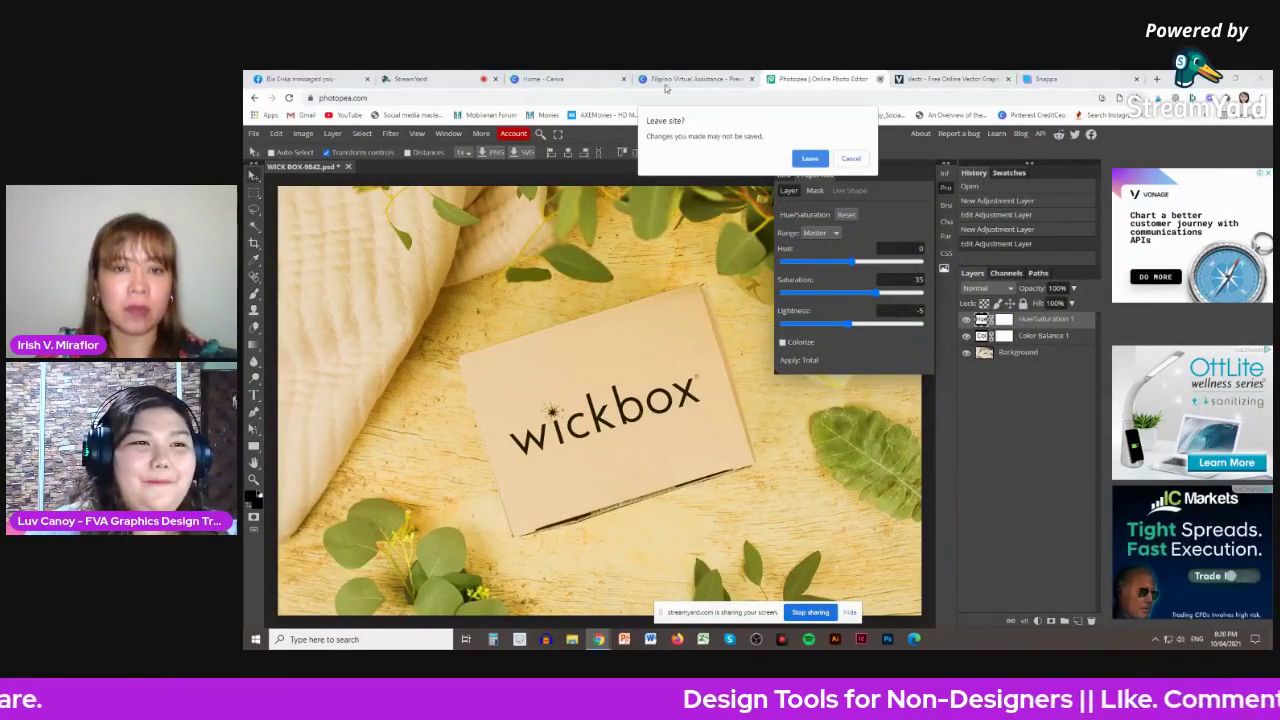
{"action": "left_click", "coordinate": [810, 158]}
- Present the Vector Graphics slide full screen, then exit back to the editor on page 4
{"action": "left_click", "coordinate": [693, 78]}
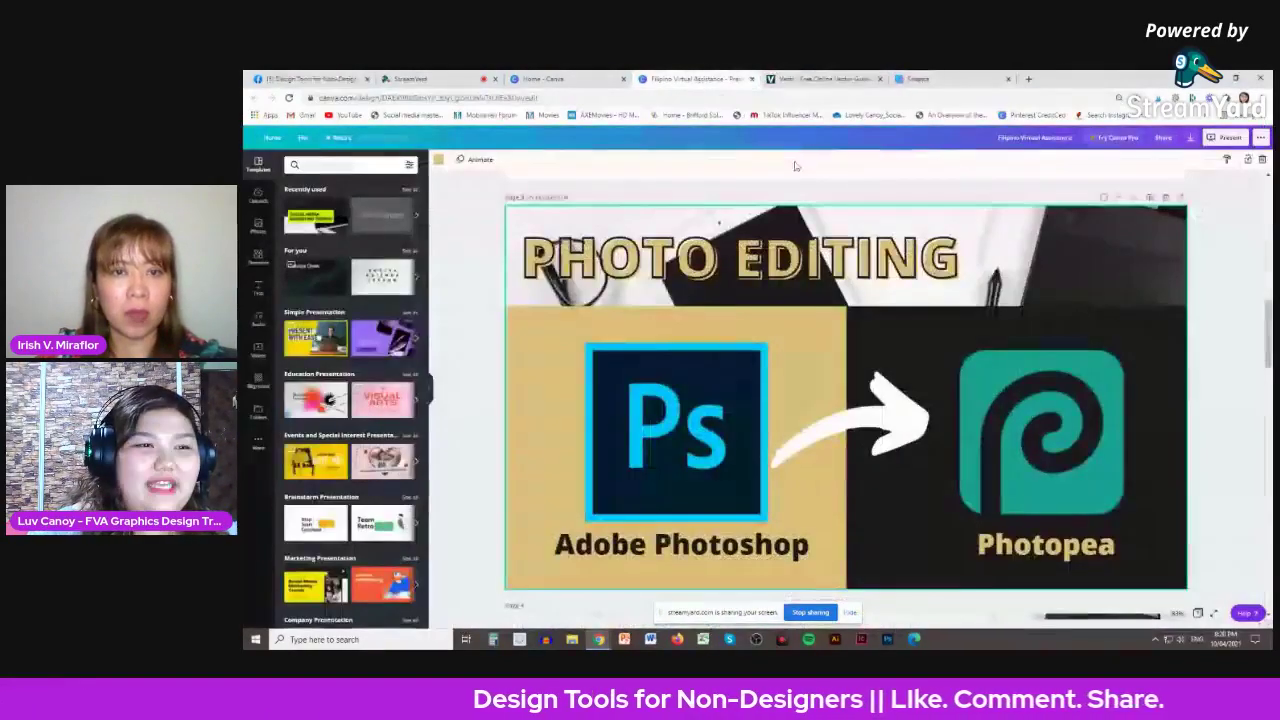
{"action": "scroll", "coordinate": [1190, 300], "scroll_direction": "down", "scroll_amount": 5}
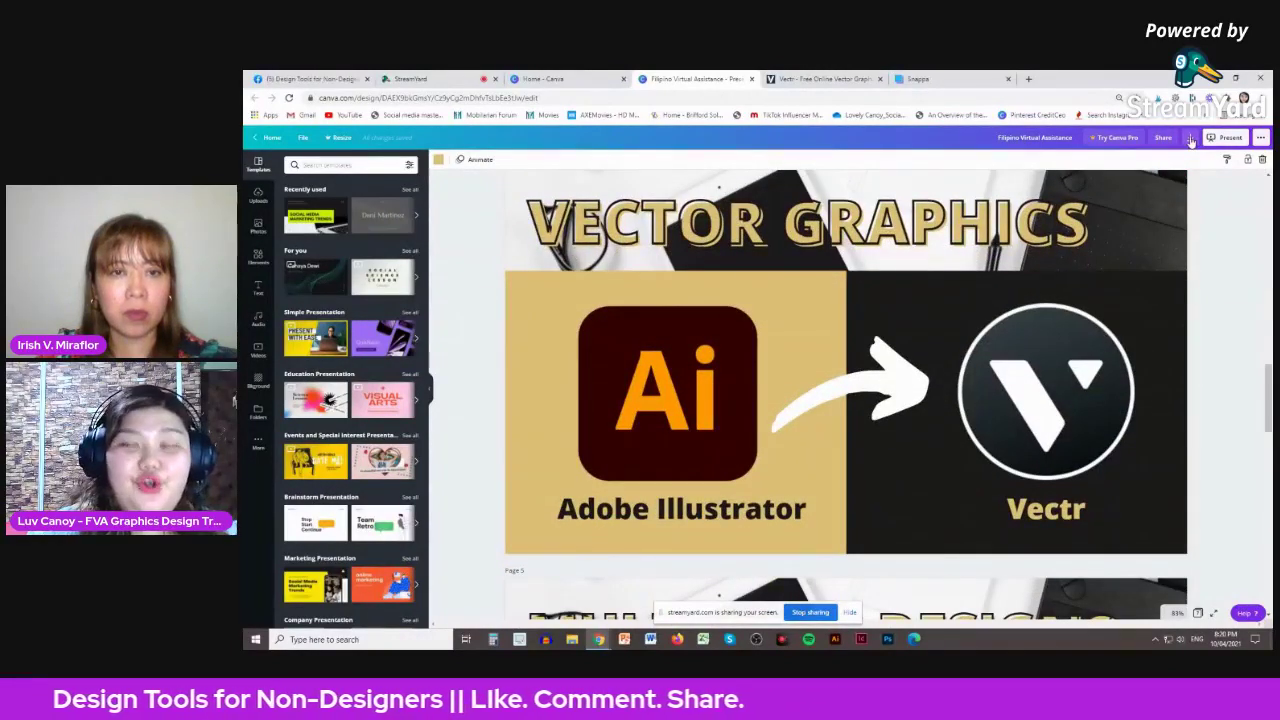
{"action": "left_click", "coordinate": [1229, 137]}
{"action": "left_click", "coordinate": [1204, 220]}
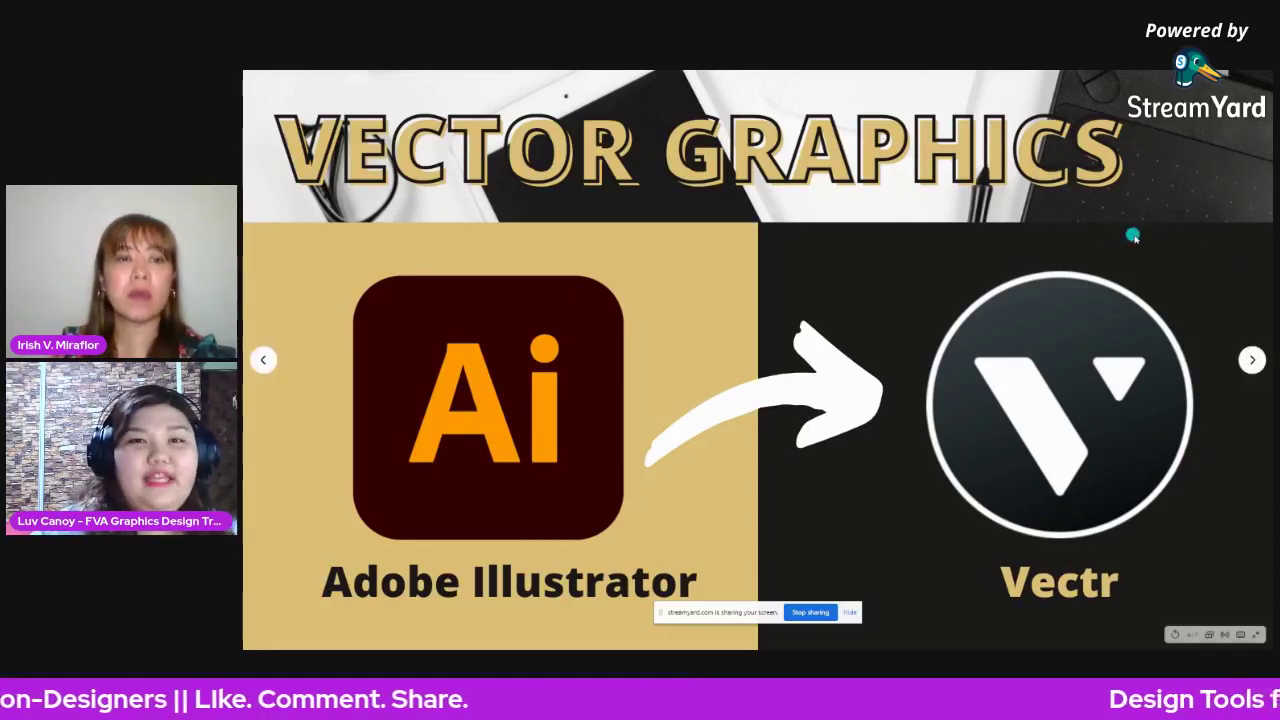
{"action": "key", "text": "Escape"}
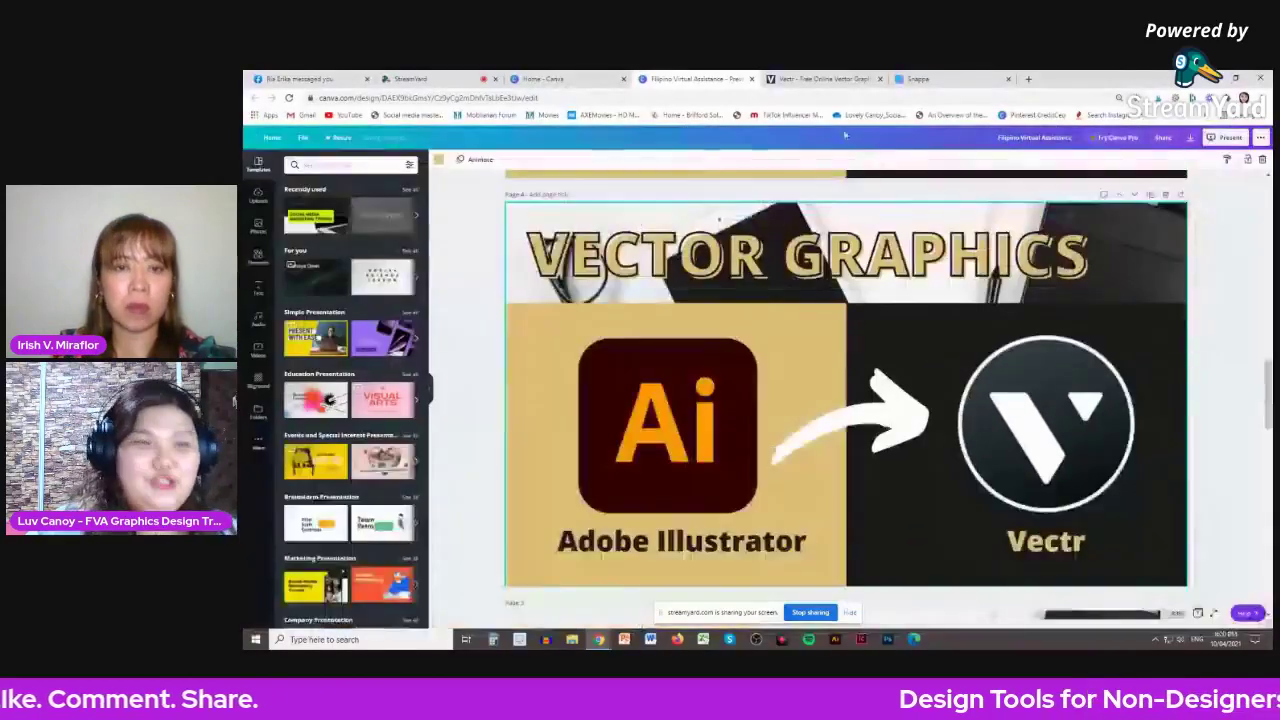
- Switch to the Vectr tab showing the vectr.com homepage
{"action": "left_click", "coordinate": [818, 78]}
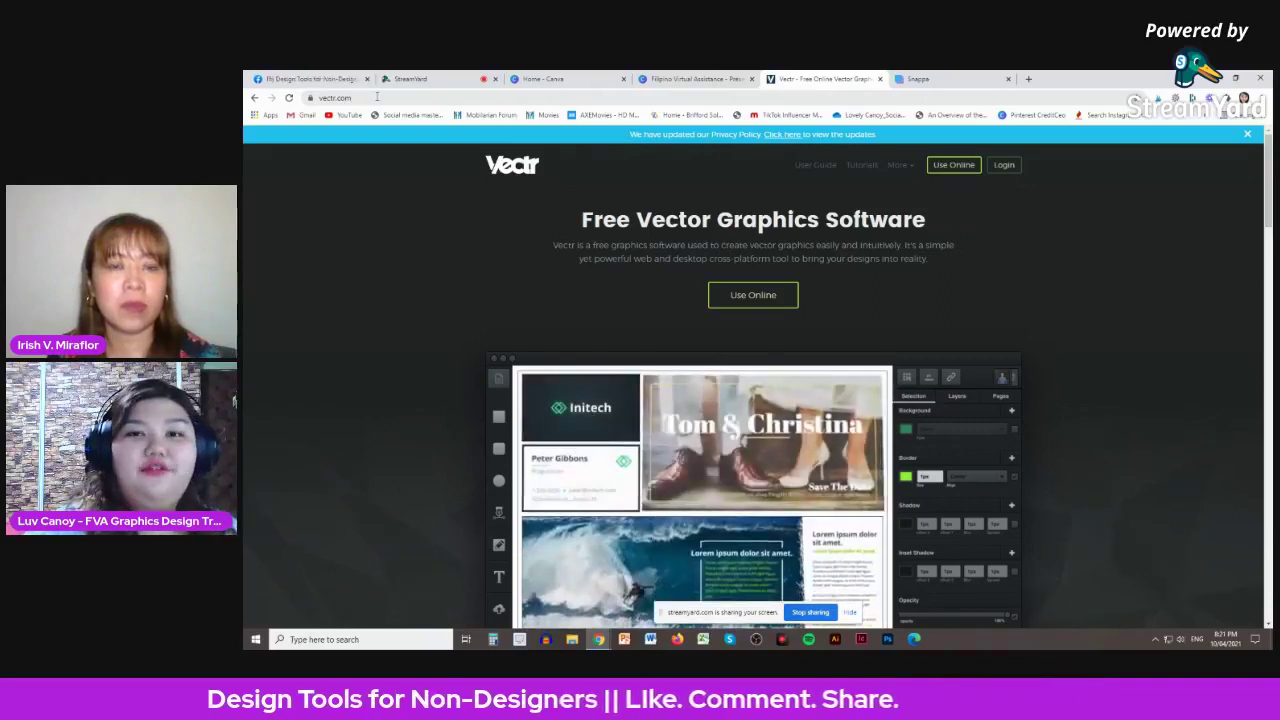
- Launch Vectr's online editor from the vectr.com home page to open an untitled document
{"action": "left_click", "coordinate": [761, 296]}
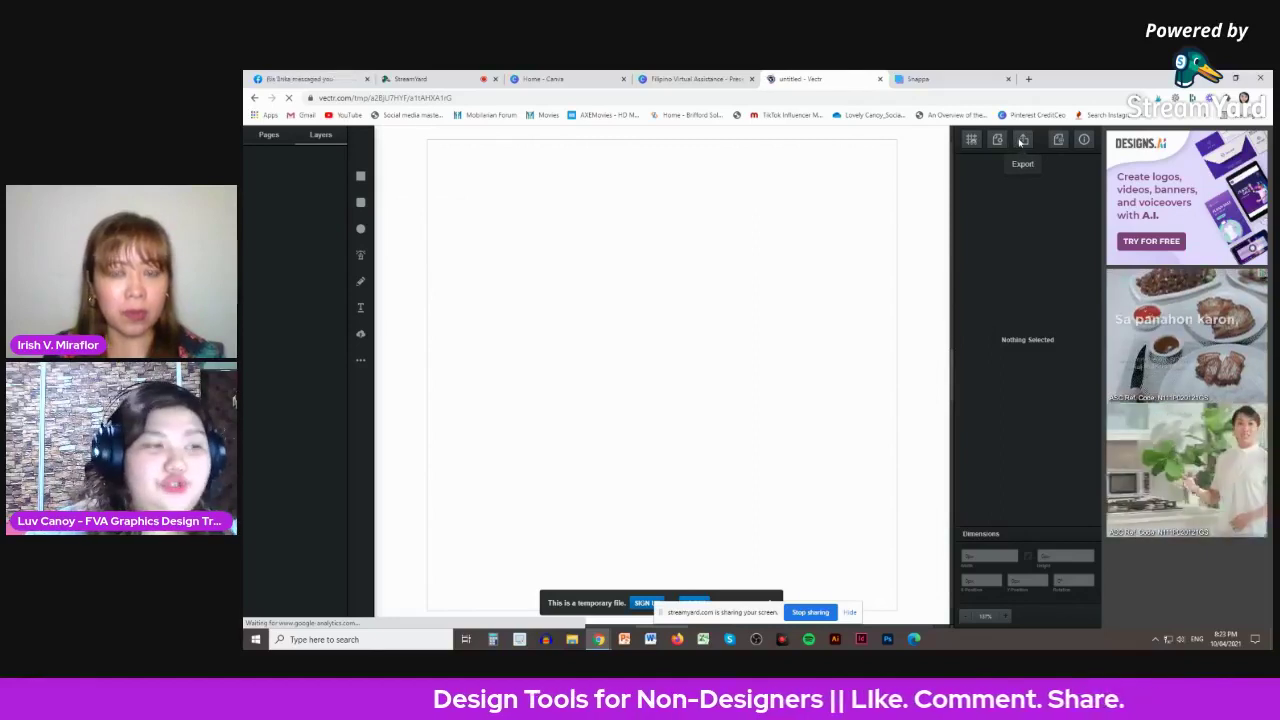
- Import the disney-inspired bear sketch from Downloads onto the canvas as an image
{"action": "left_click", "coordinate": [360, 335]}
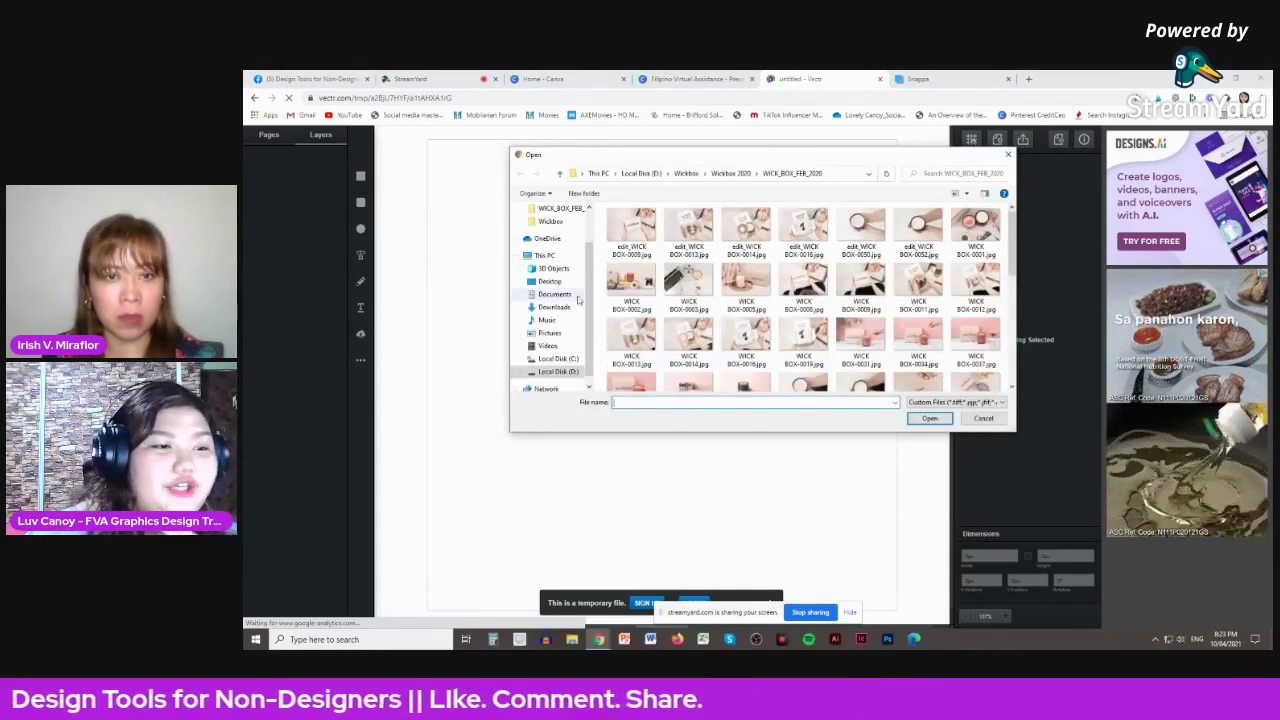
{"action": "scroll", "coordinate": [731, 297], "scroll_direction": "down", "scroll_amount": 10}
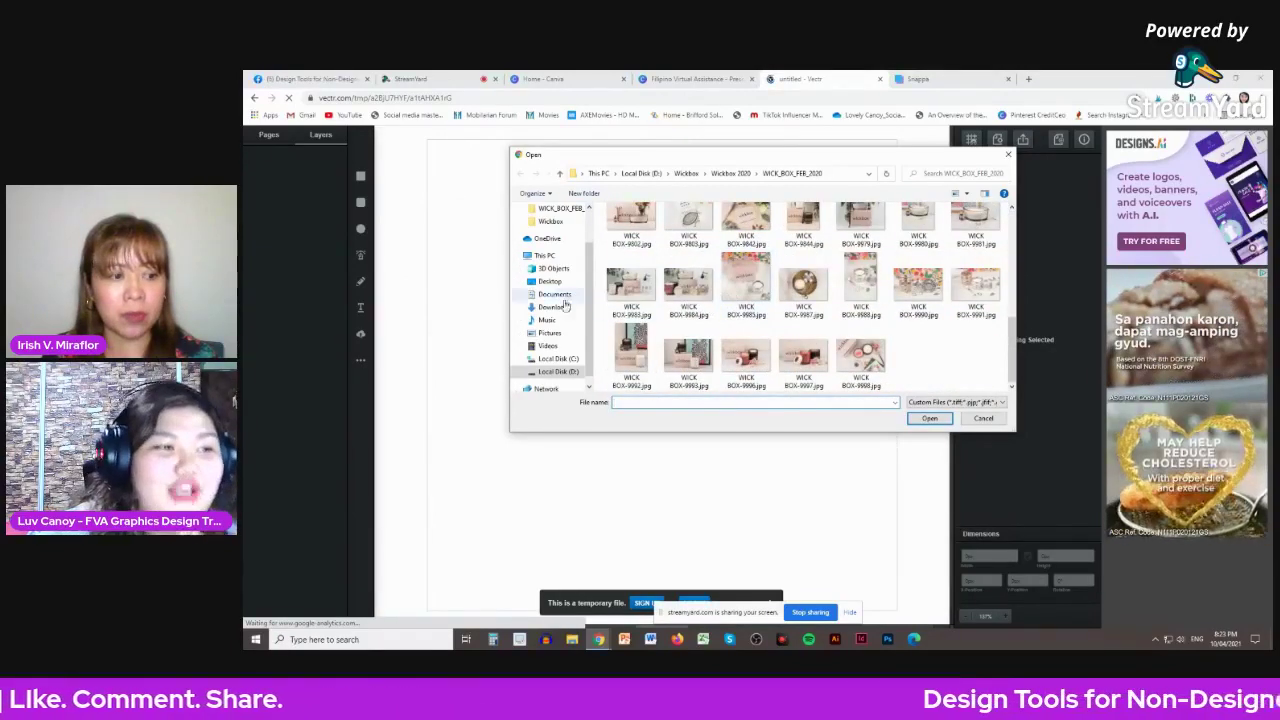
{"action": "scroll", "coordinate": [576, 310], "scroll_direction": "down", "scroll_amount": 1}
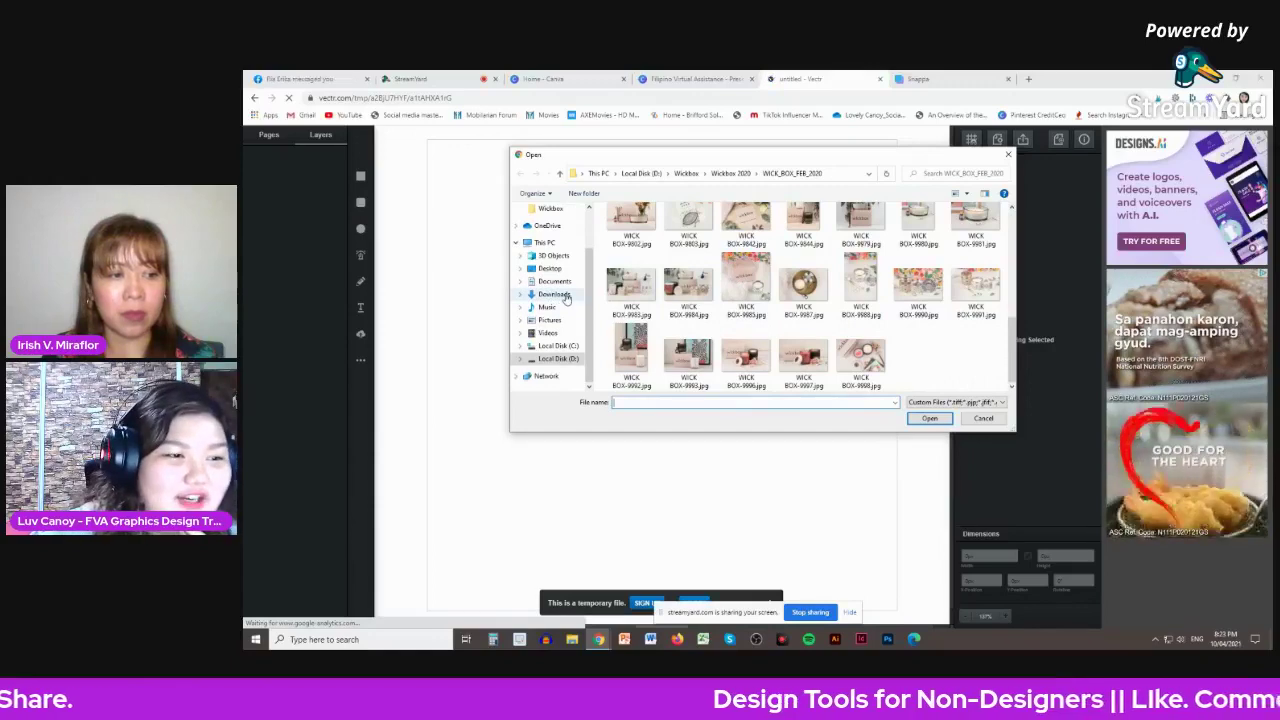
{"action": "left_click", "coordinate": [562, 296]}
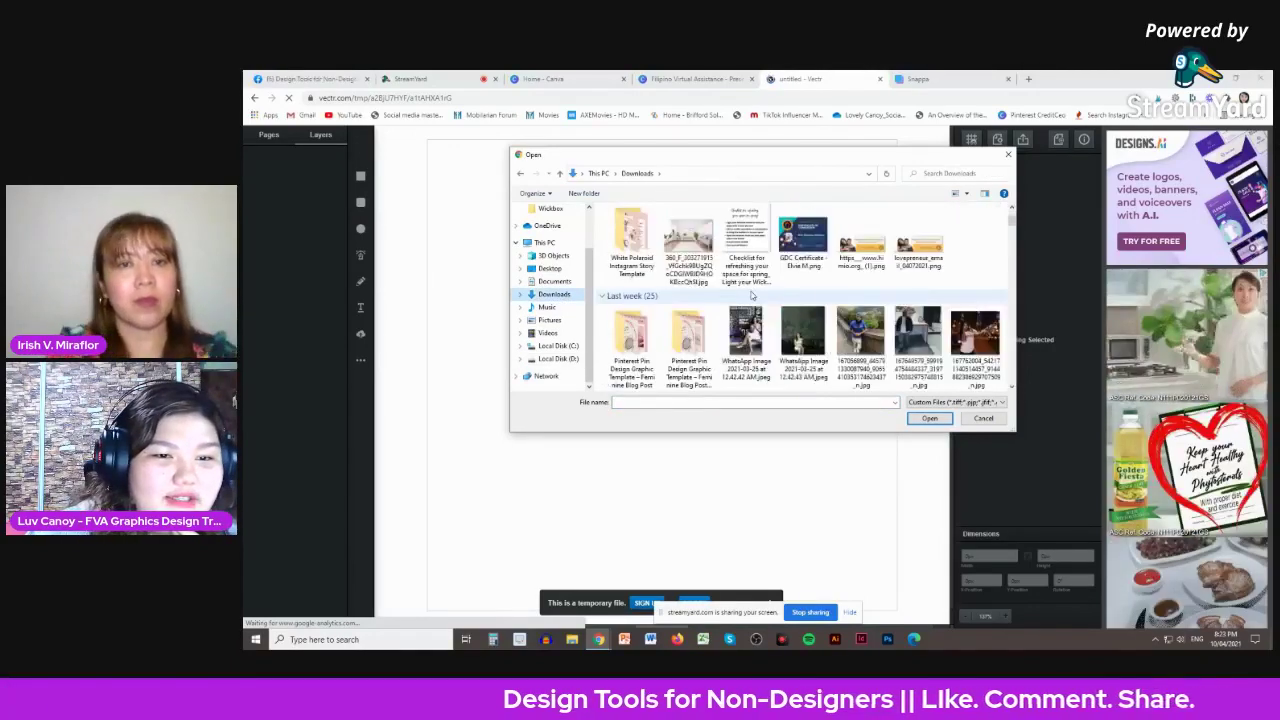
{"action": "scroll", "coordinate": [752, 295], "scroll_direction": "down", "scroll_amount": 5}
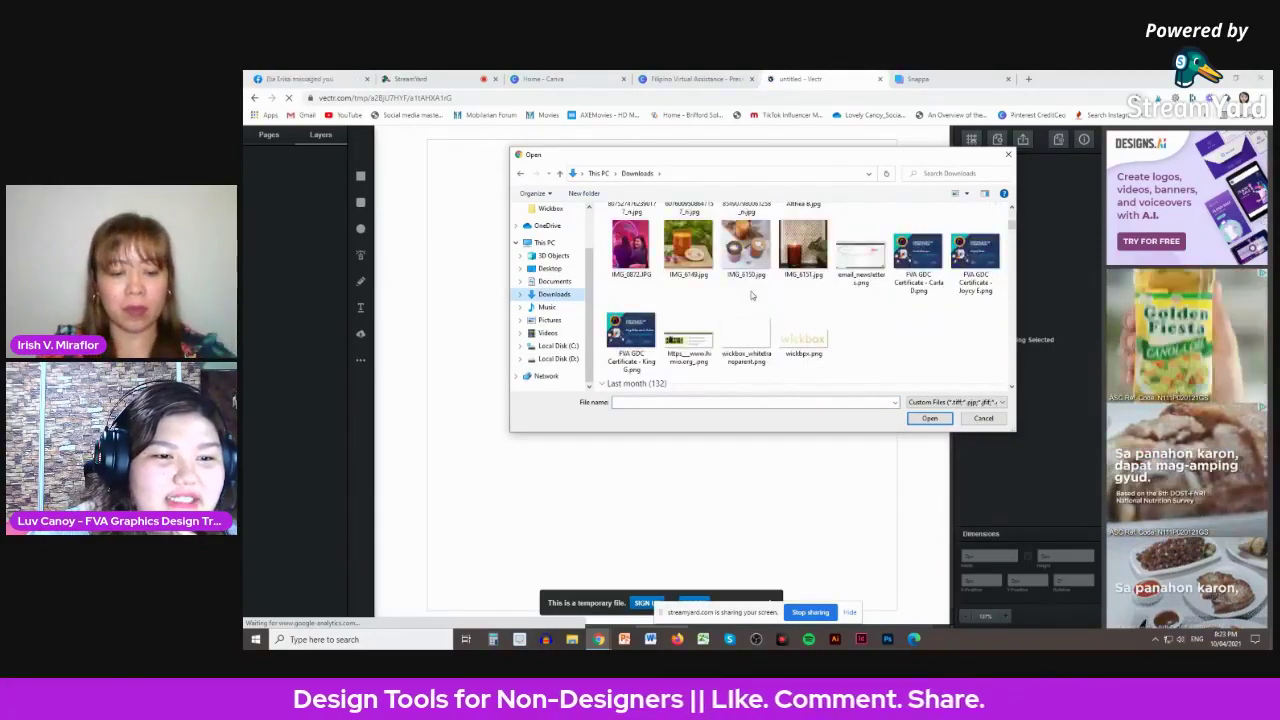
{"action": "scroll", "coordinate": [752, 295], "scroll_direction": "down", "scroll_amount": 5}
{"action": "left_click", "coordinate": [746, 255]}
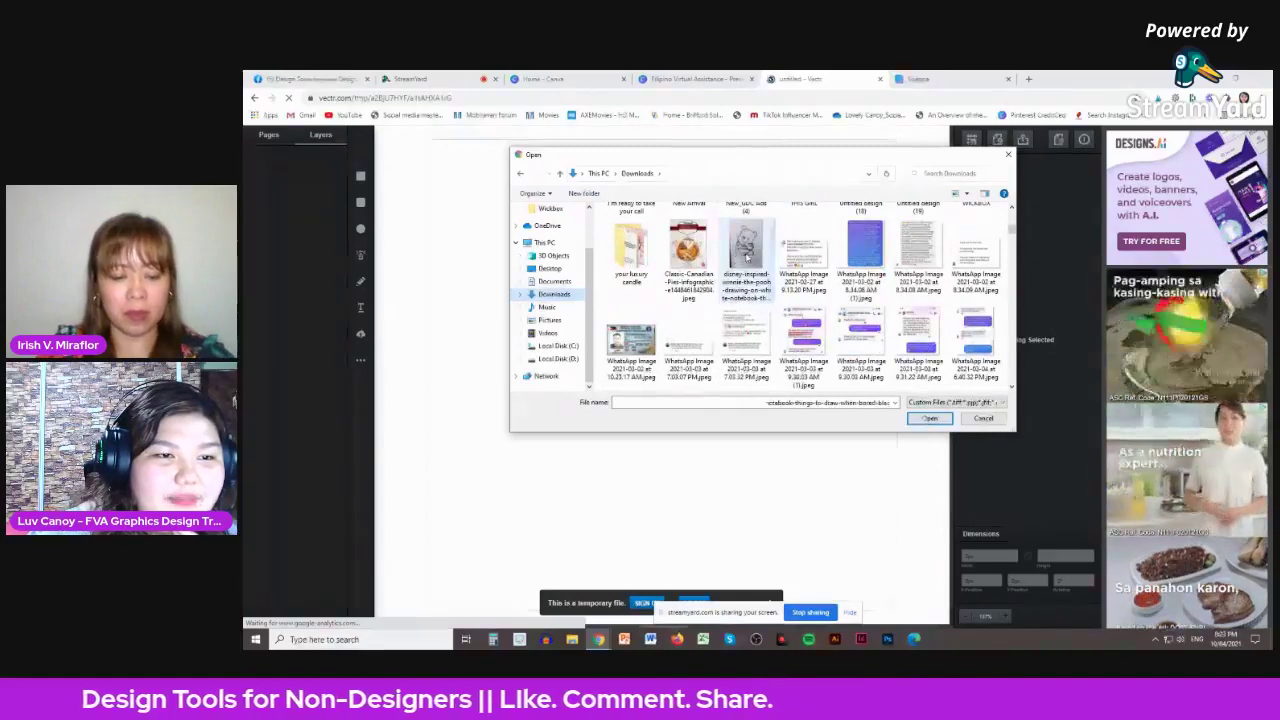
{"action": "double_click", "coordinate": [746, 257]}
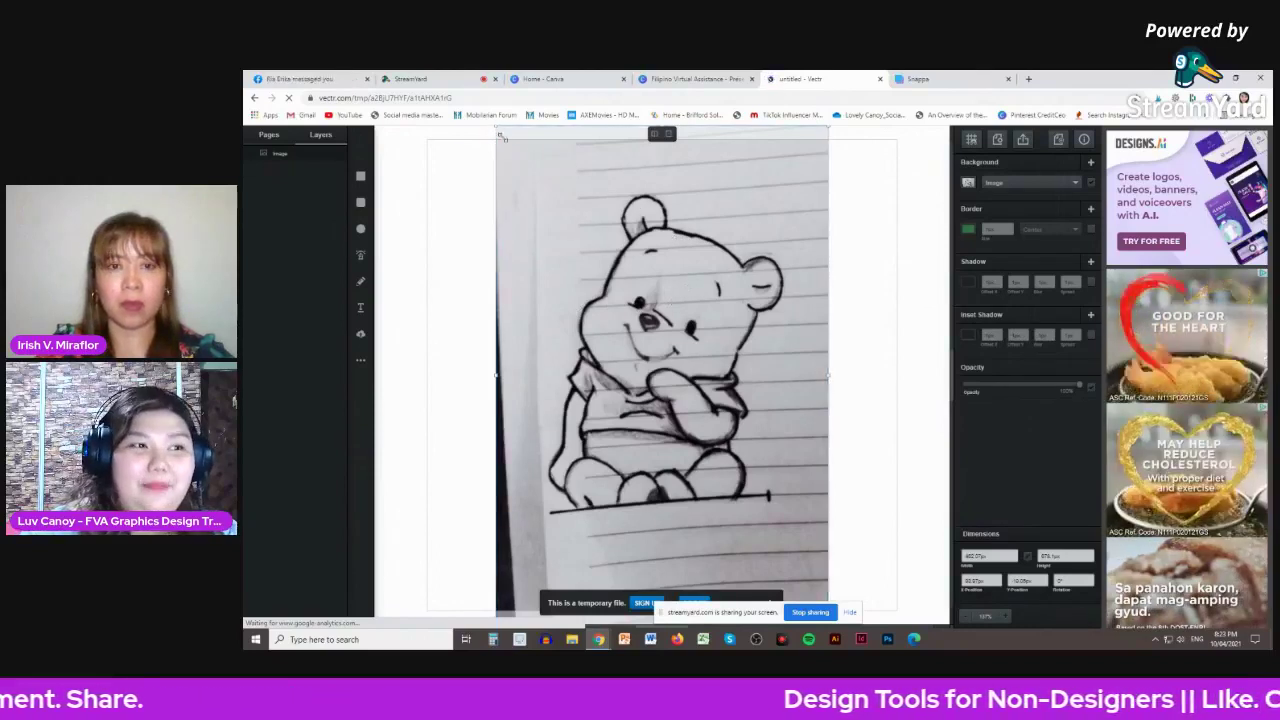
- Shrink the bear sketch and move it up and left into the page centre
{"action": "left_click_drag", "start_coordinate": [497, 128], "coordinate": [577, 259]}
{"action": "mouse_move", "coordinate": [701, 390]}
{"action": "left_mouse_down"}
{"action": "mouse_move", "coordinate": [670, 264]}
{"action": "mouse_move", "coordinate": [655, 307]}
{"action": "left_mouse_up"}
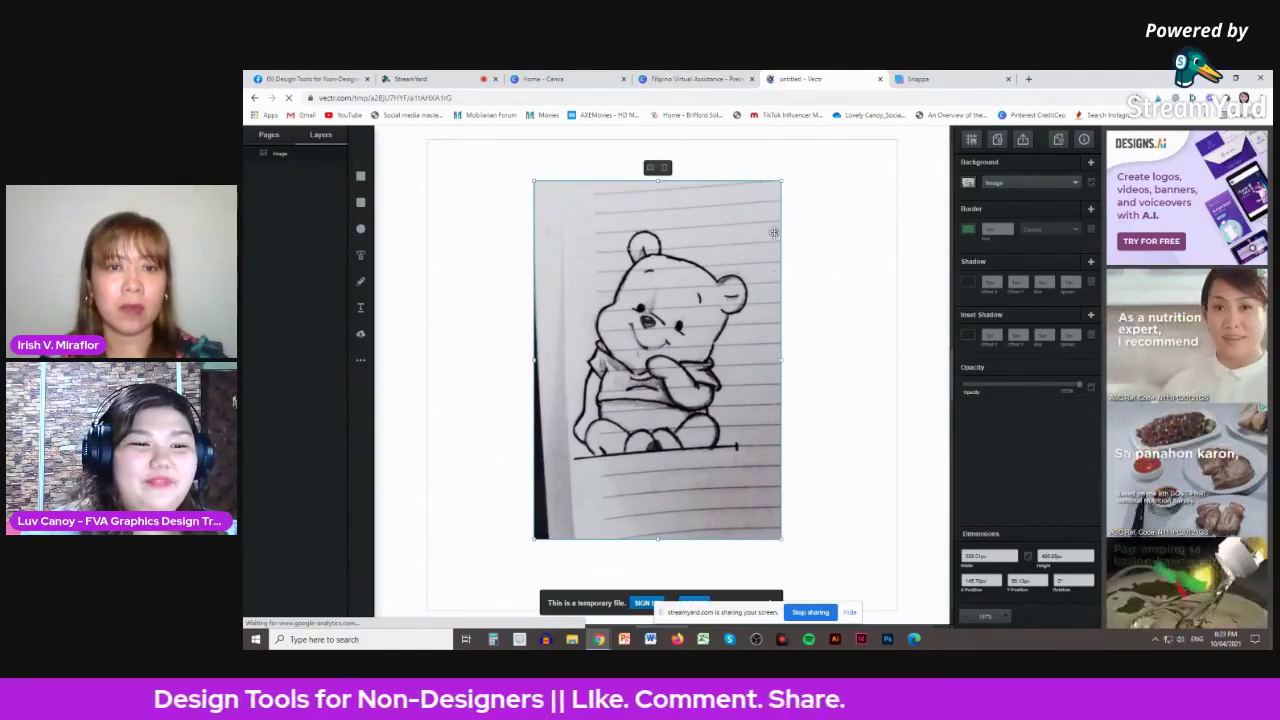
{"action": "left_click_drag", "start_coordinate": [783, 186], "coordinate": [775, 196]}
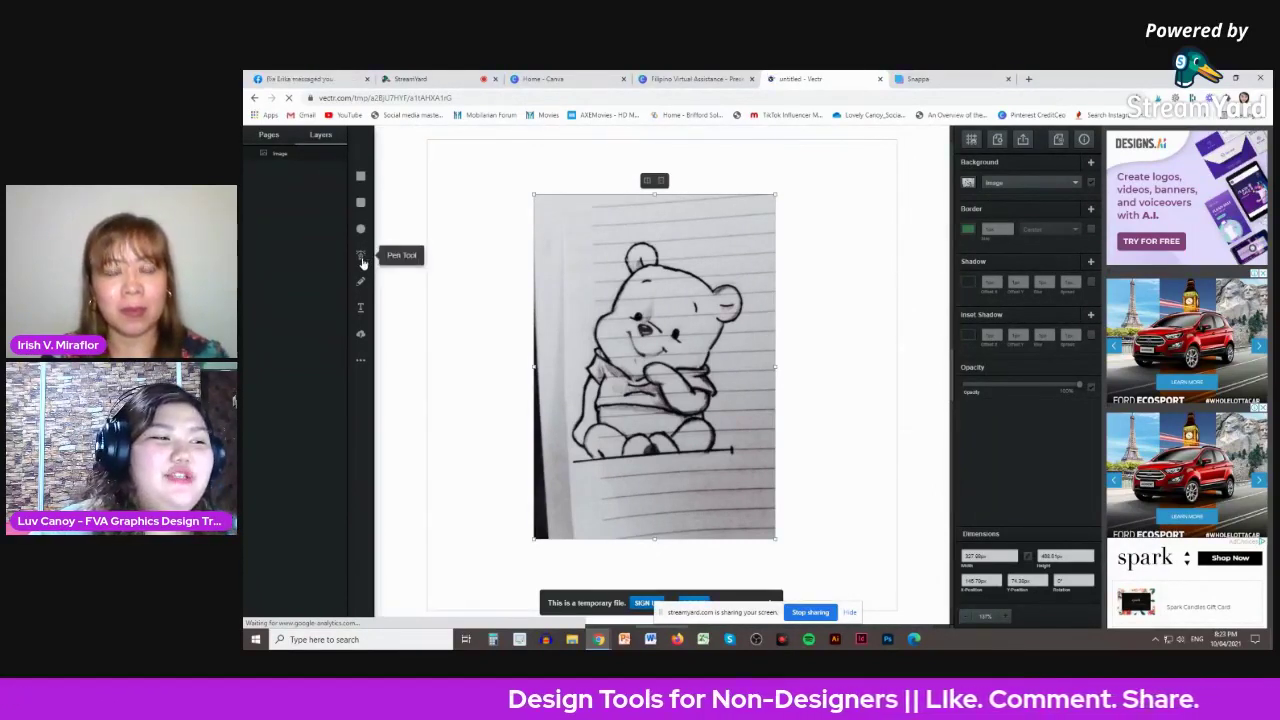
- Start a Pen Tool path with its first point on the bear's ear
{"action": "left_click", "coordinate": [362, 258]}
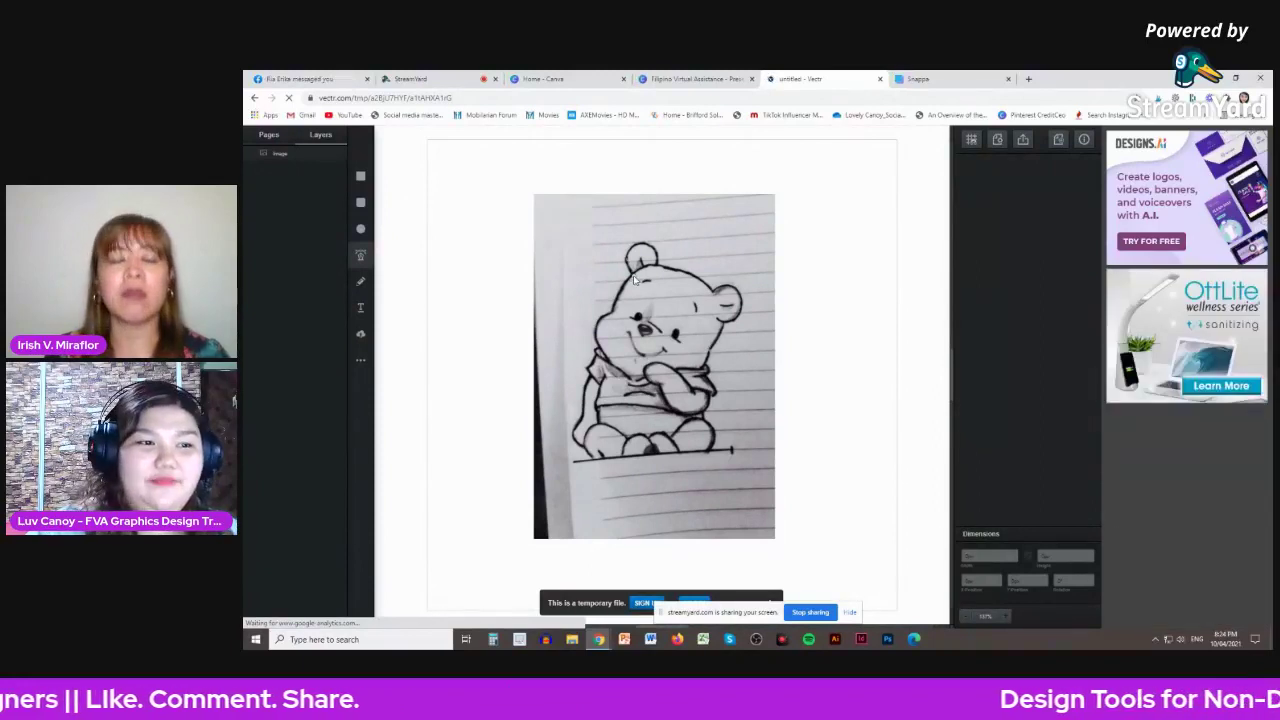
{"action": "left_click", "coordinate": [634, 279]}
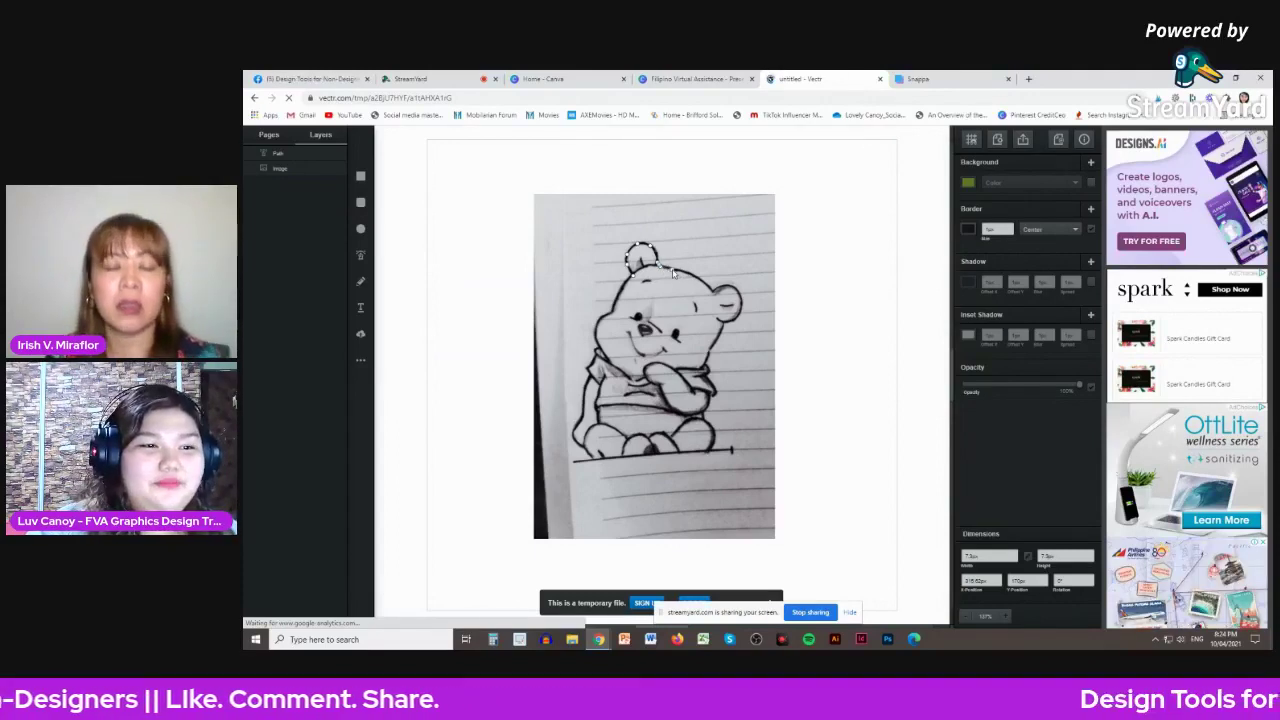
- Trace the path over the bear's head, around the right ear and down the cheek
{"action": "left_click", "coordinate": [706, 285]}
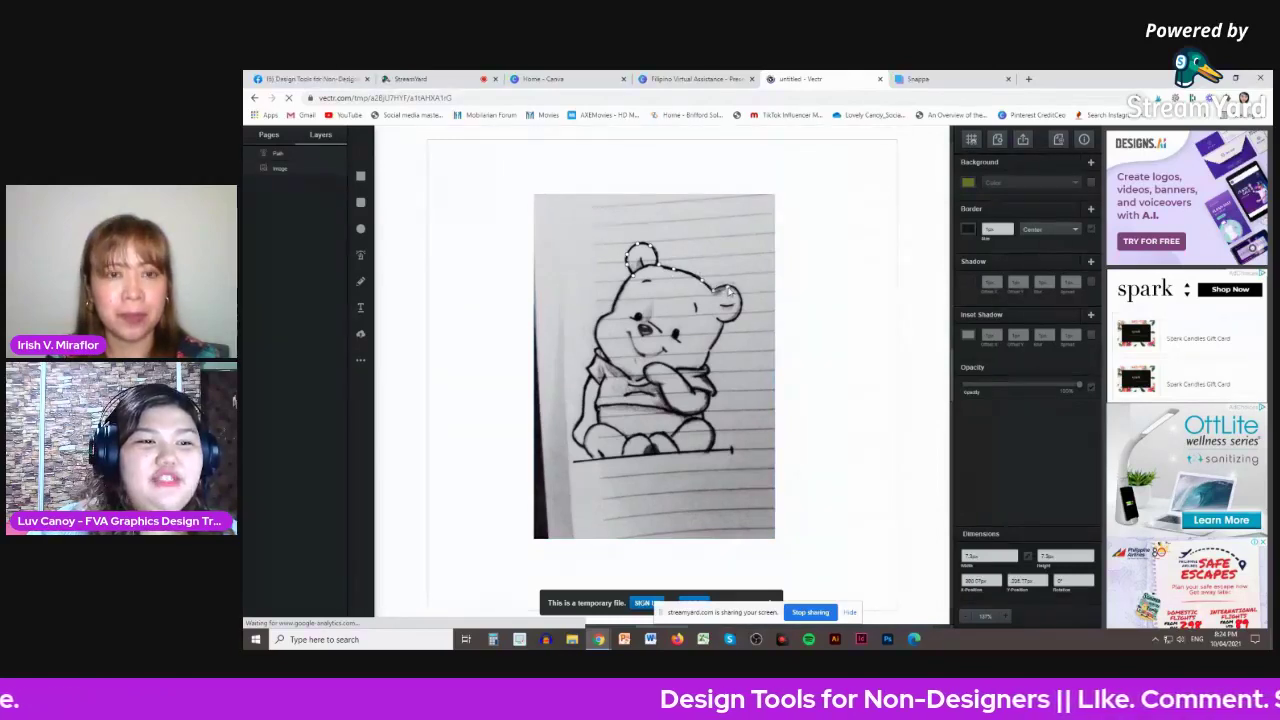
{"action": "left_click", "coordinate": [736, 291]}
{"action": "left_click", "coordinate": [744, 308]}
{"action": "left_click", "coordinate": [739, 318]}
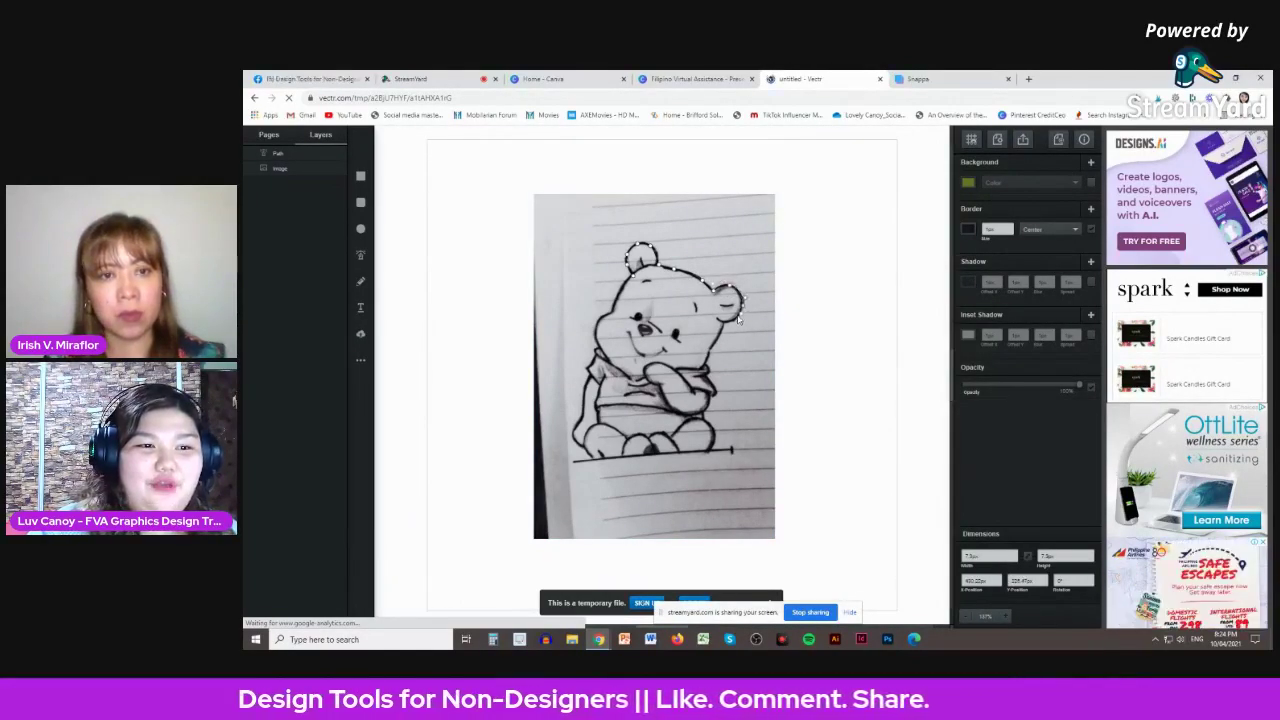
{"action": "left_click", "coordinate": [726, 323]}
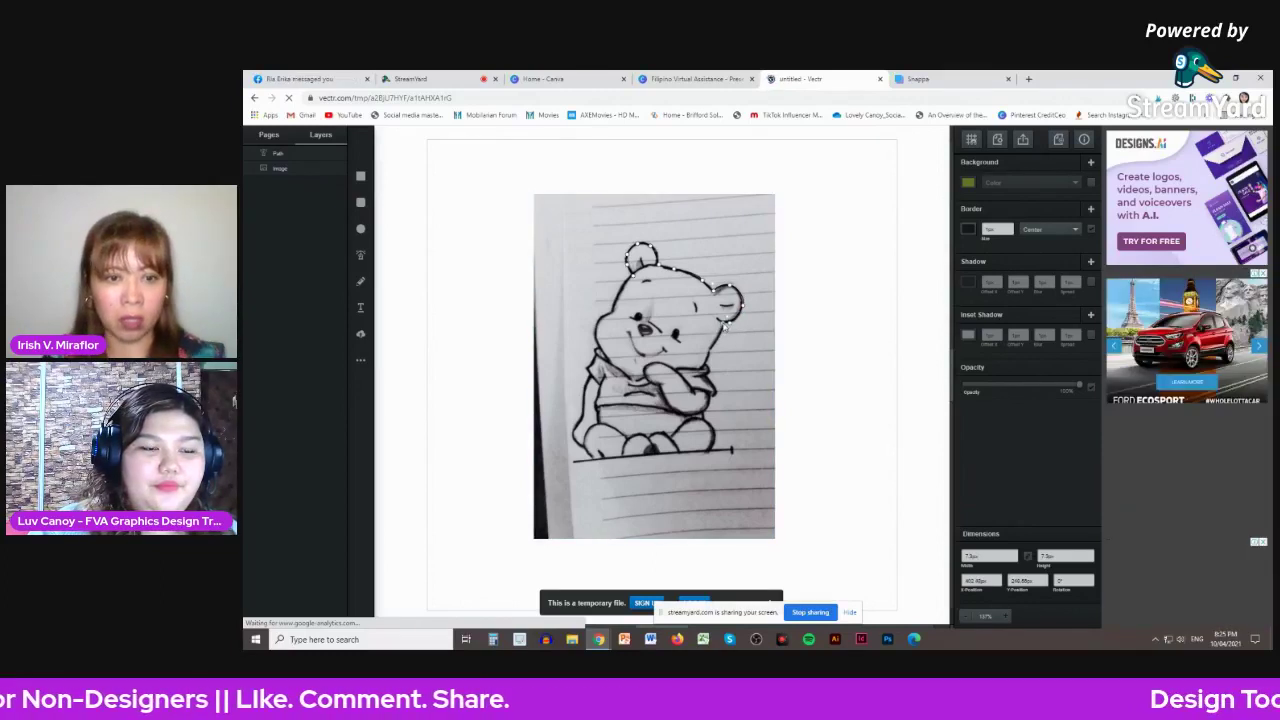
{"action": "left_click", "coordinate": [719, 340]}
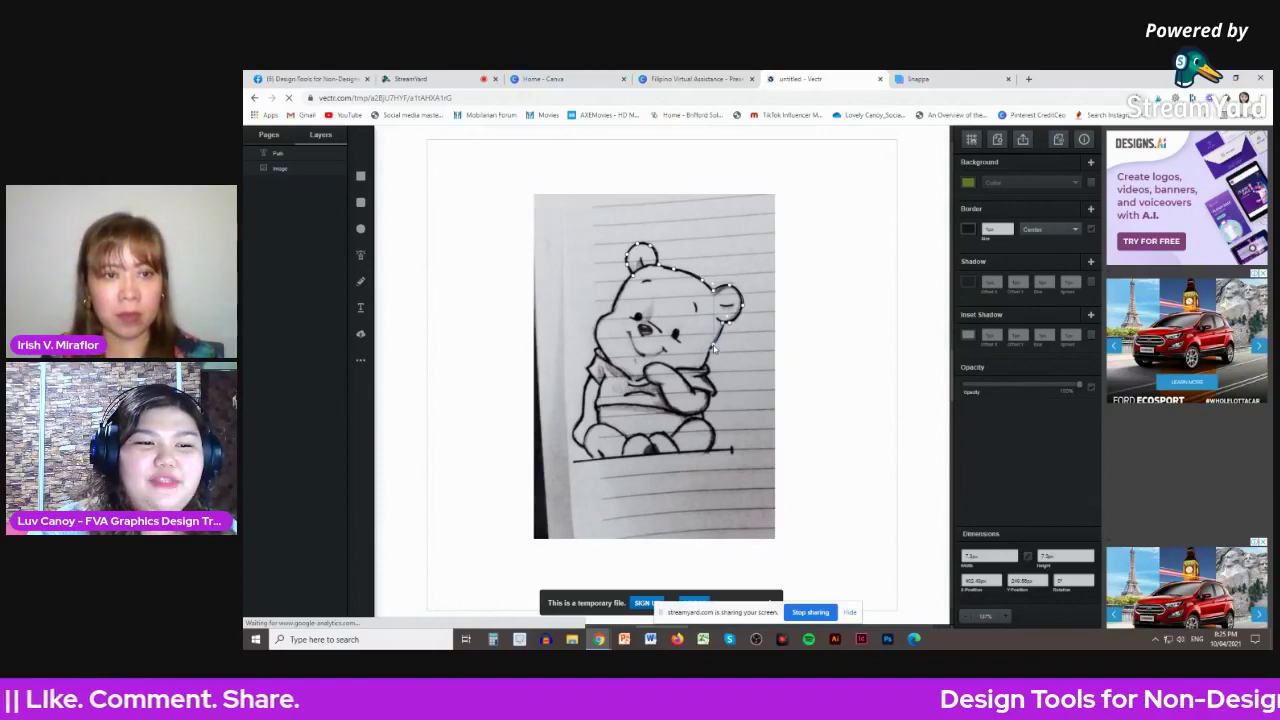
{"action": "left_click", "coordinate": [713, 349]}
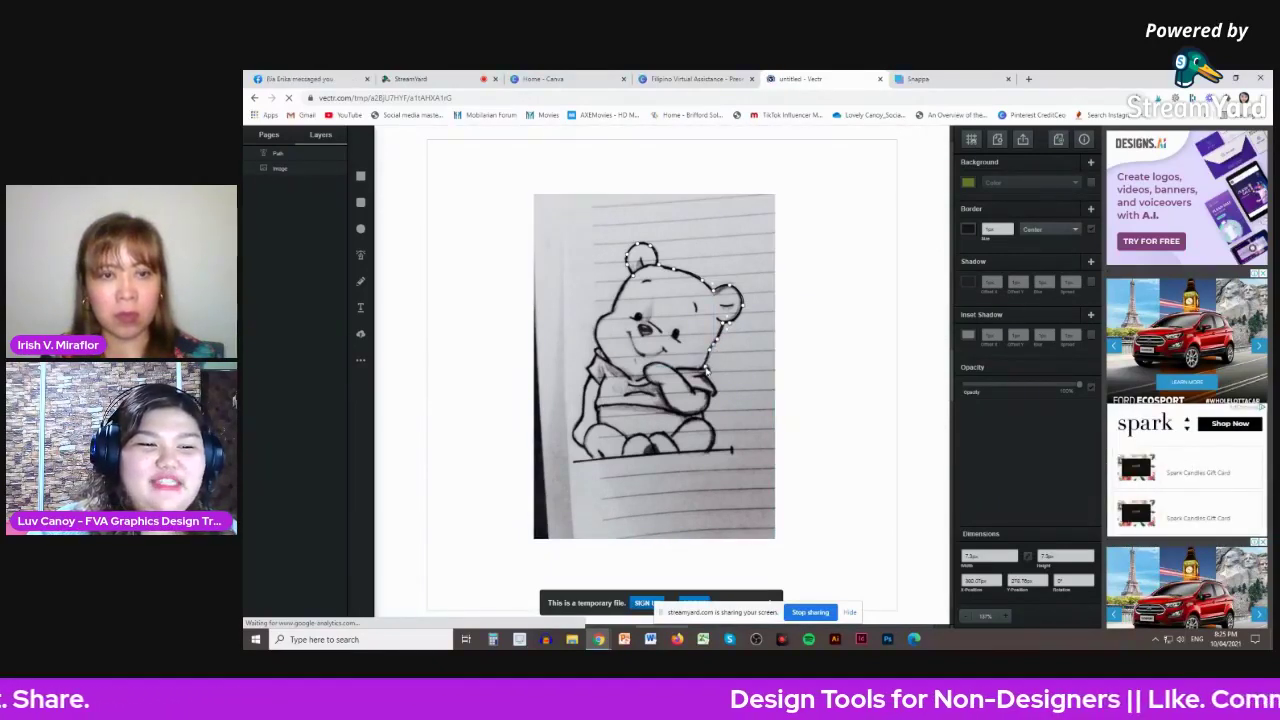
{"action": "left_click", "coordinate": [706, 372]}
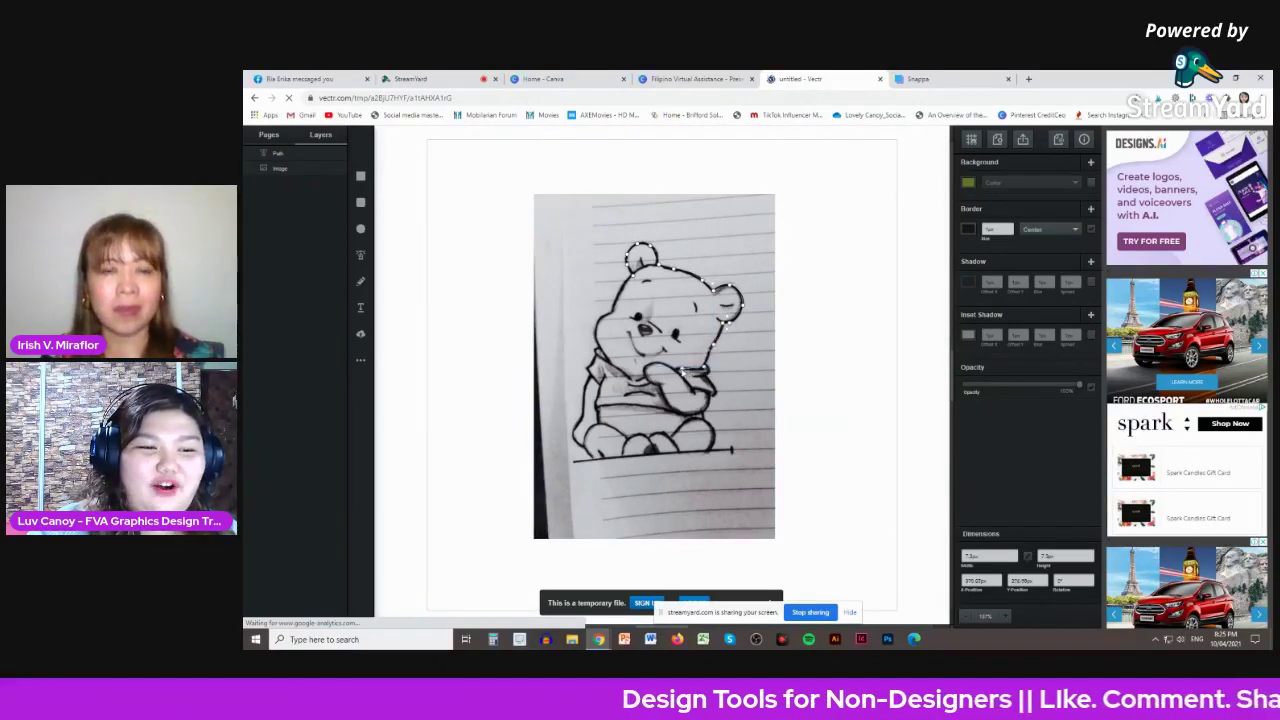
- Trace along the arm and chin, then close the path at its starting point
{"action": "left_click", "coordinate": [651, 368]}
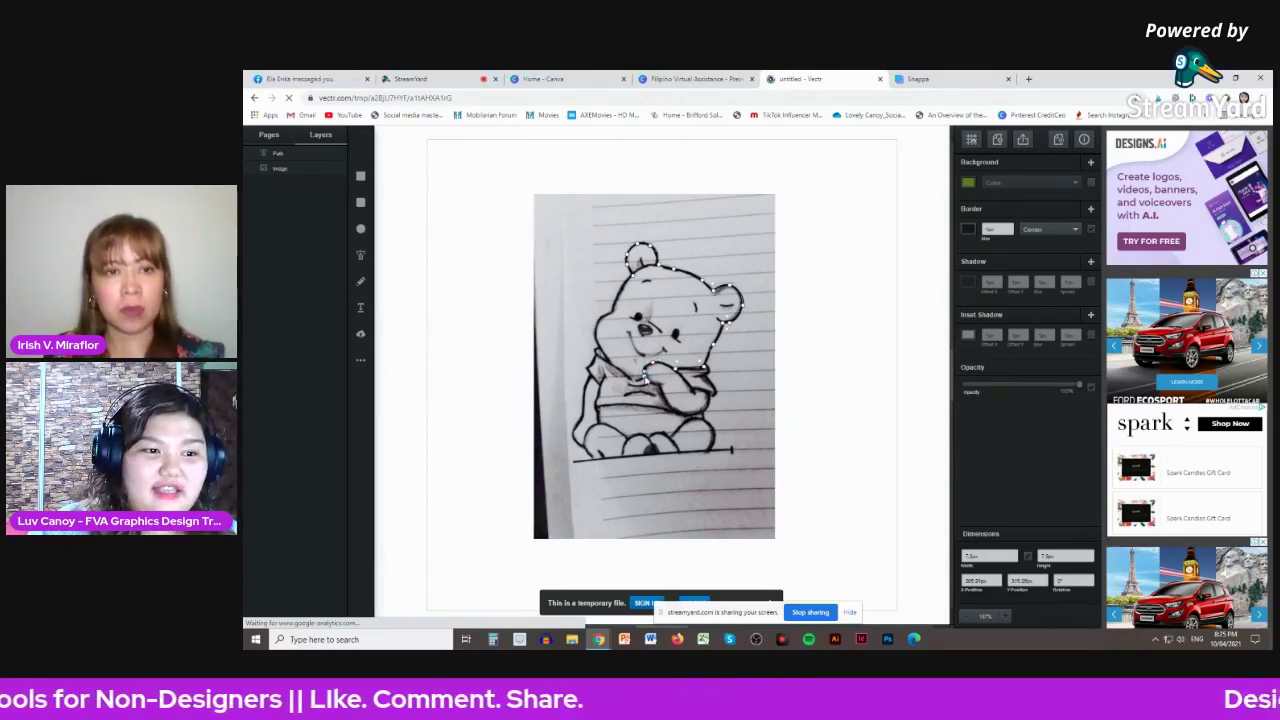
{"action": "left_click", "coordinate": [633, 383]}
{"action": "left_click", "coordinate": [614, 370]}
{"action": "left_click", "coordinate": [596, 333]}
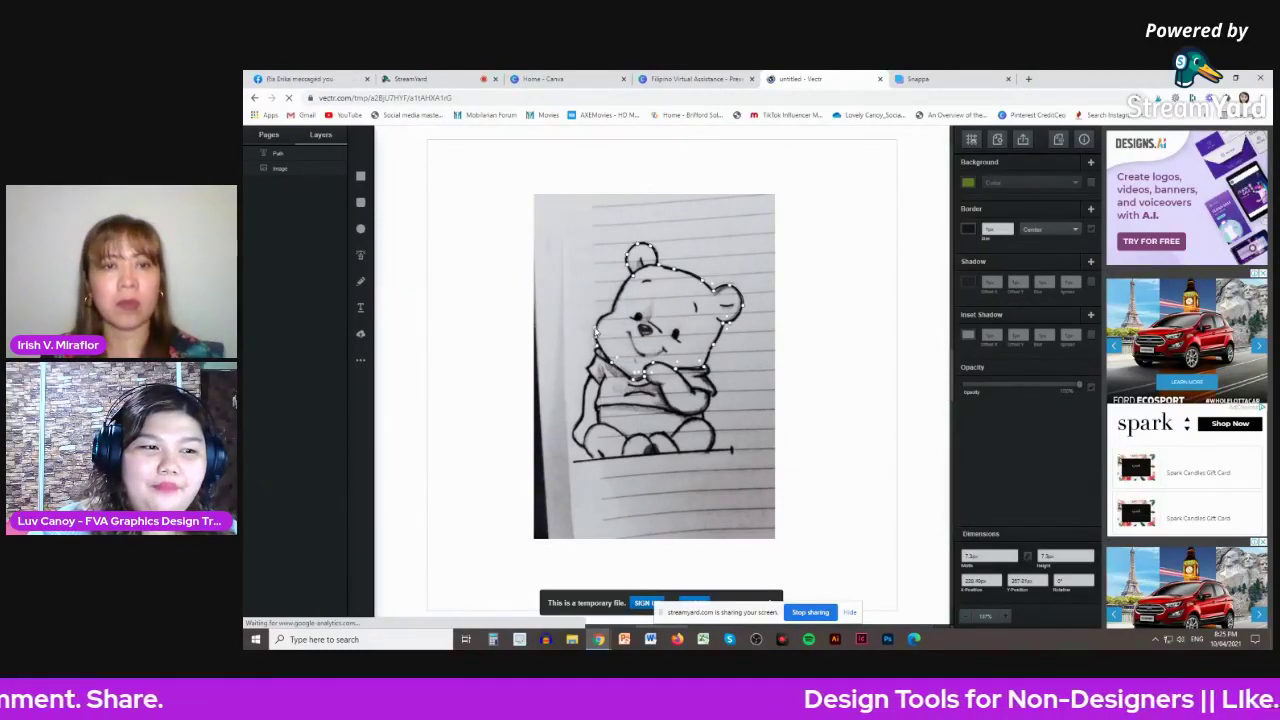
{"action": "left_click", "coordinate": [600, 318]}
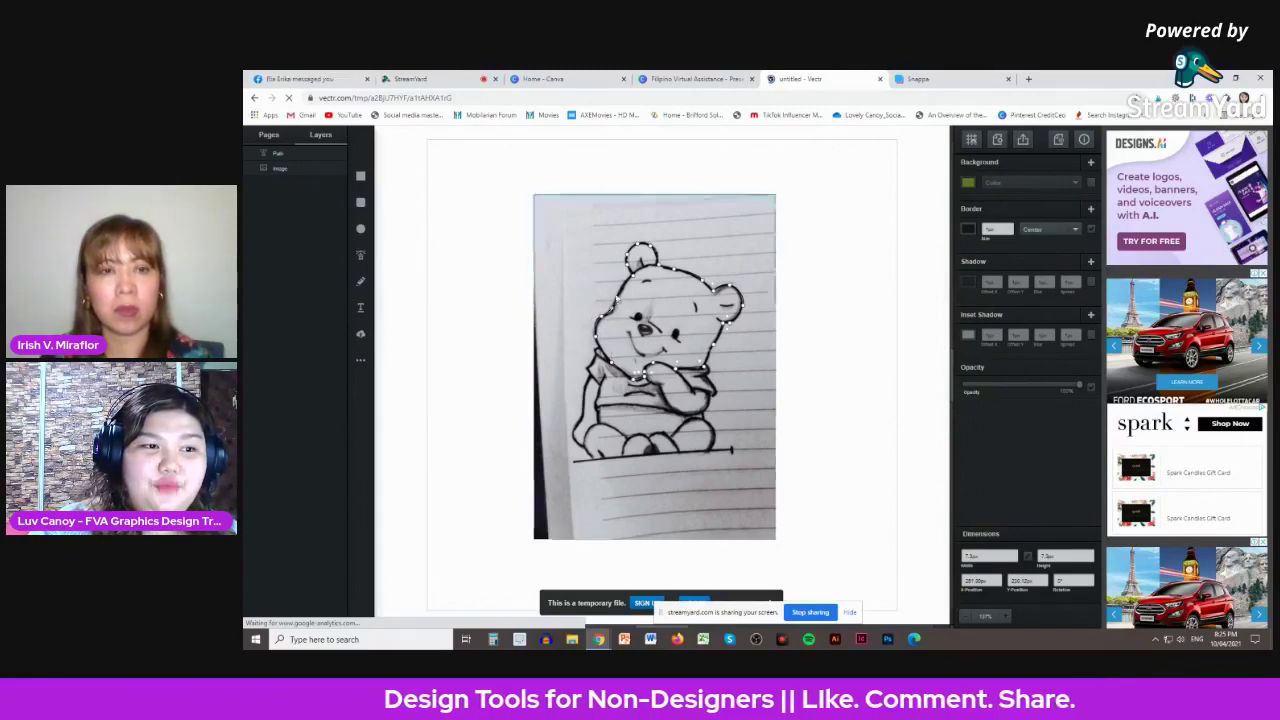
{"action": "left_click", "coordinate": [625, 289]}
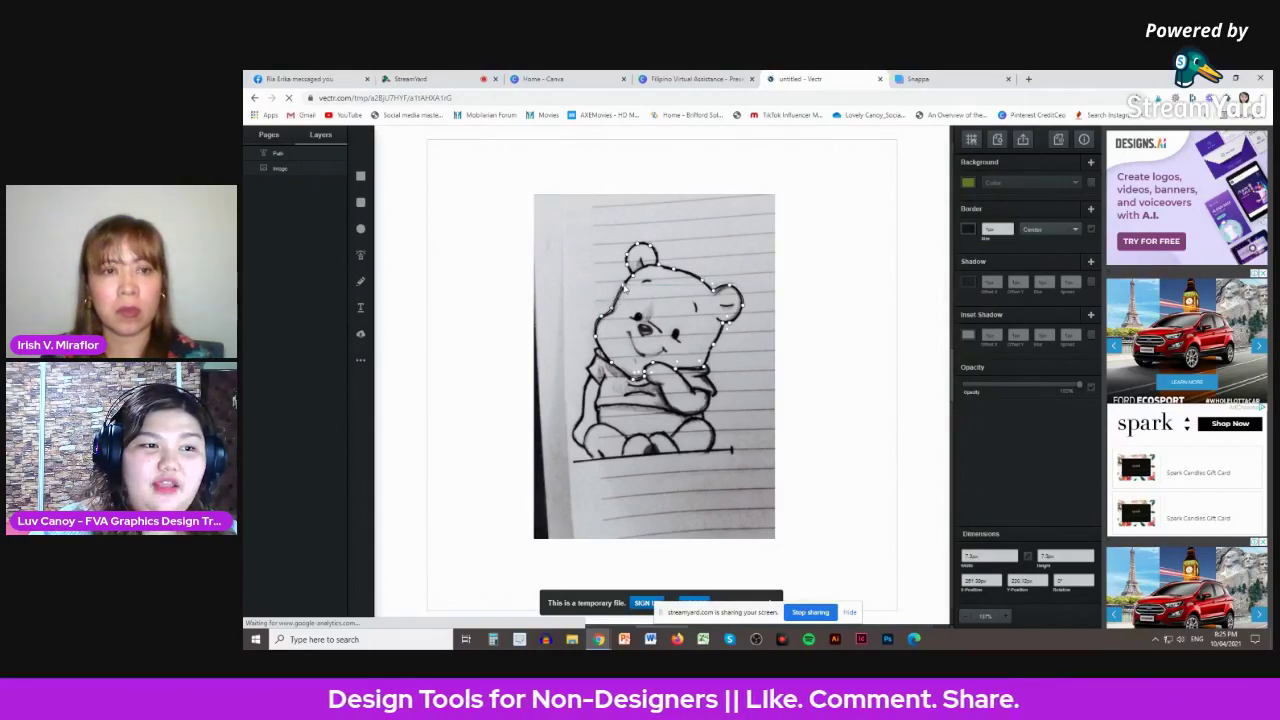
{"action": "left_click", "coordinate": [634, 281]}
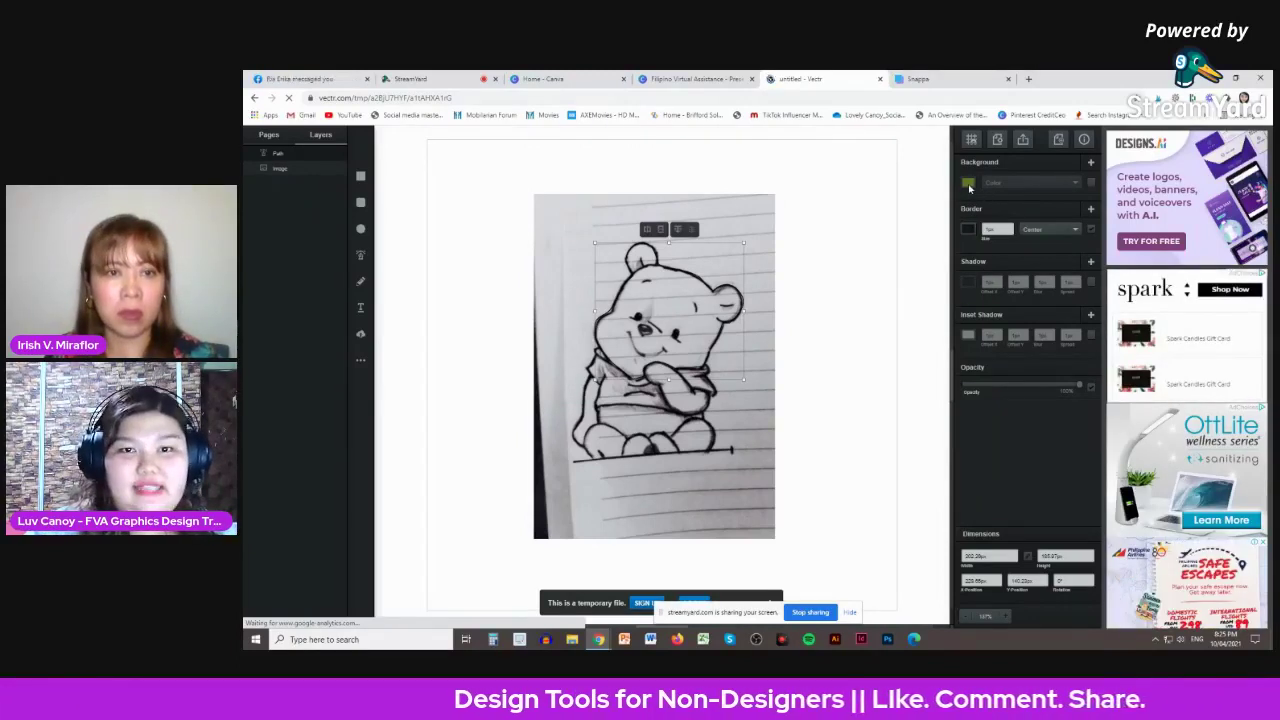
- Try the Image, linear gradient and radial gradient fill types on the head shape
{"action": "left_click", "coordinate": [968, 184]}
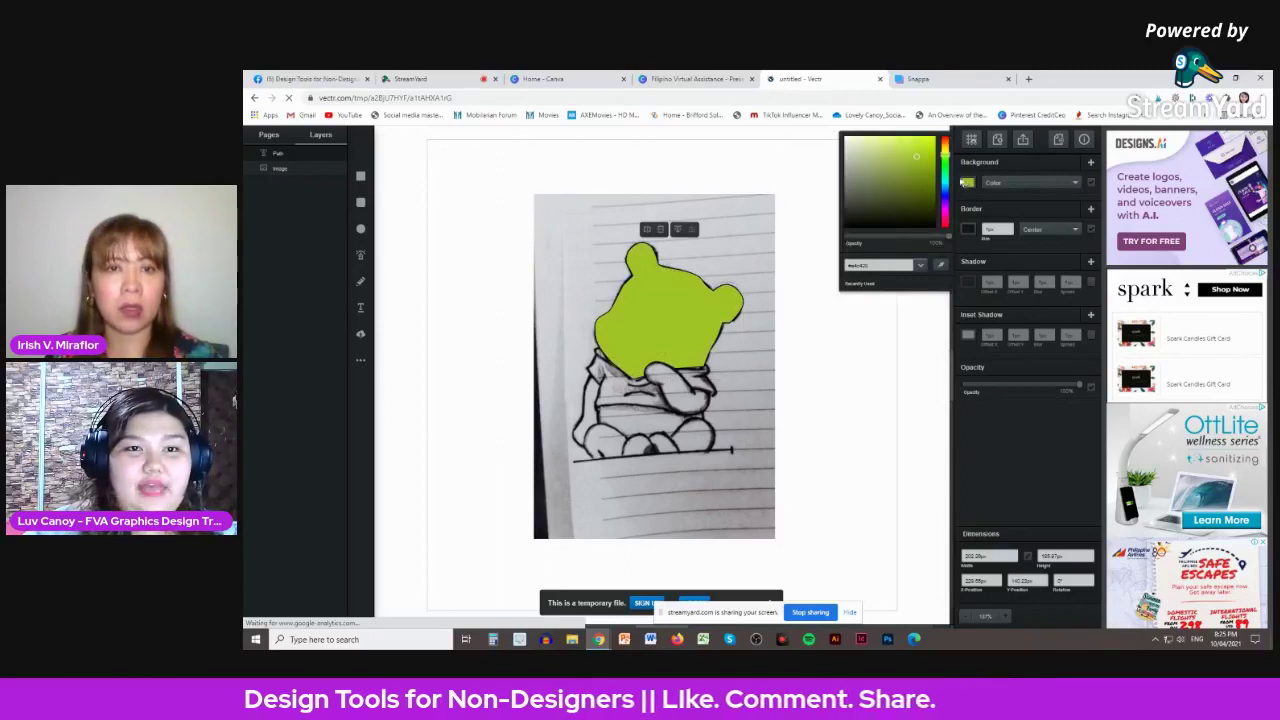
{"action": "left_click", "coordinate": [988, 192]}
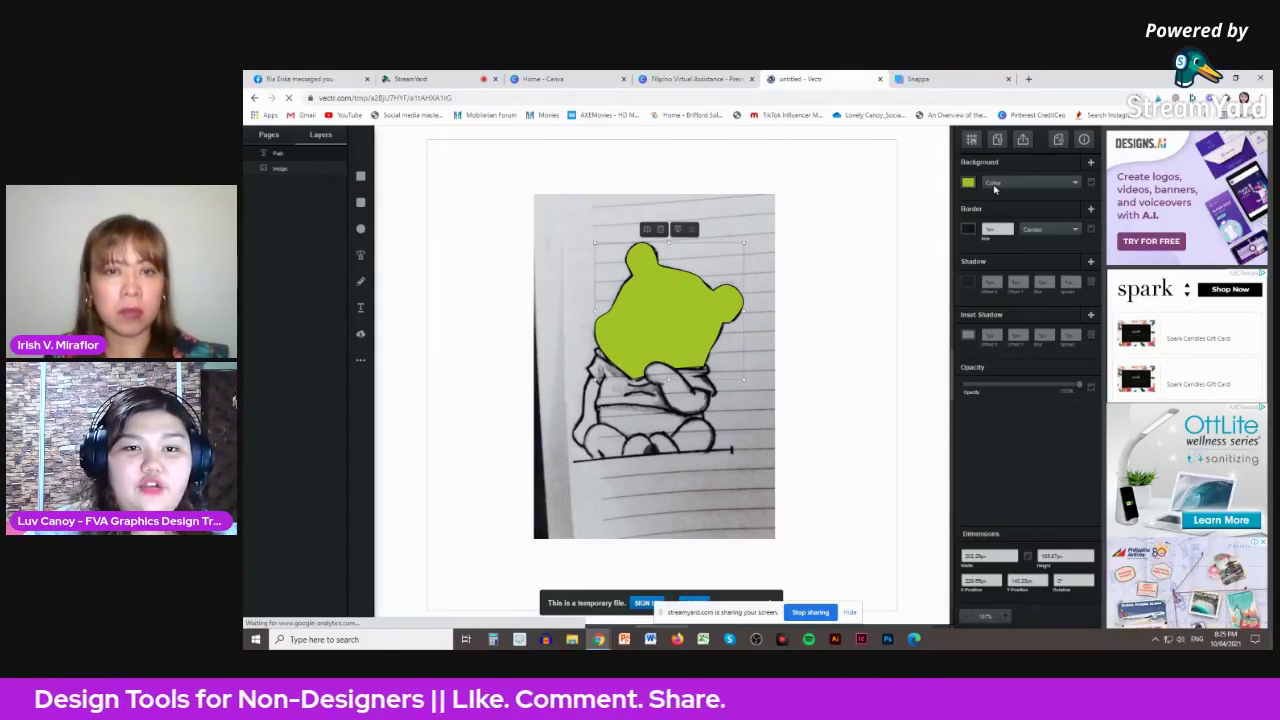
{"action": "left_click", "coordinate": [1020, 185]}
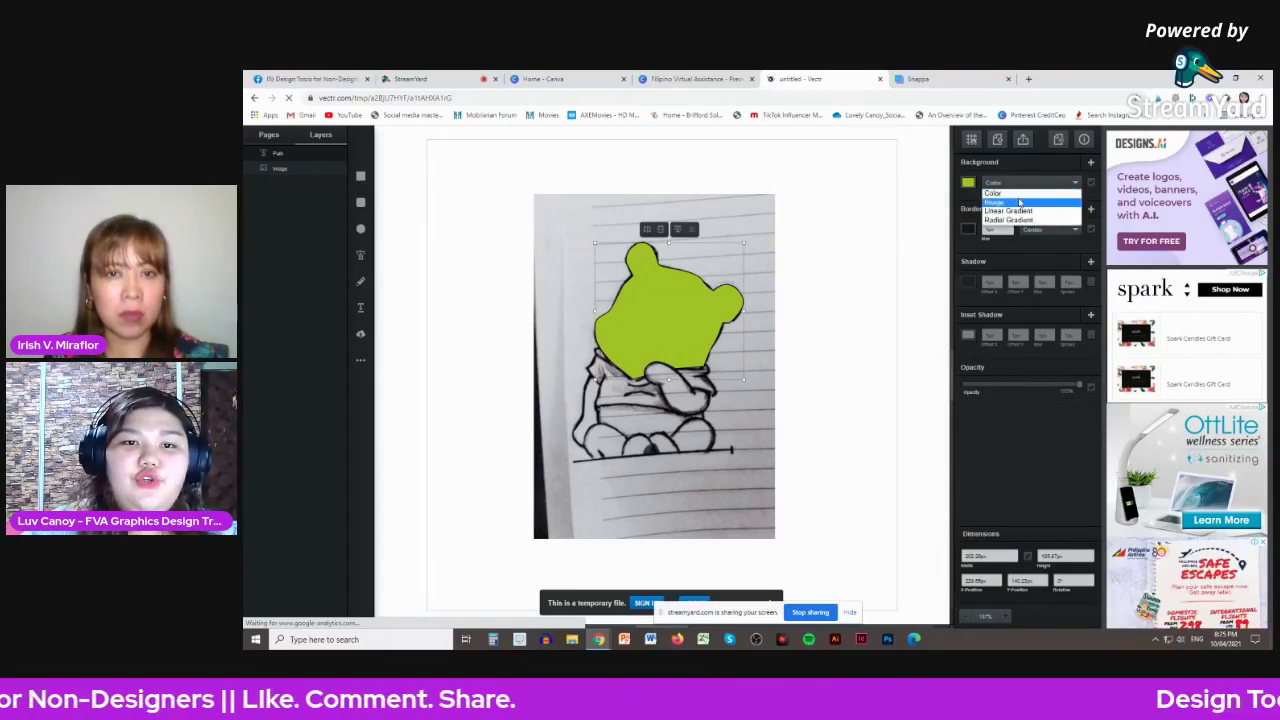
{"action": "left_click", "coordinate": [1030, 192]}
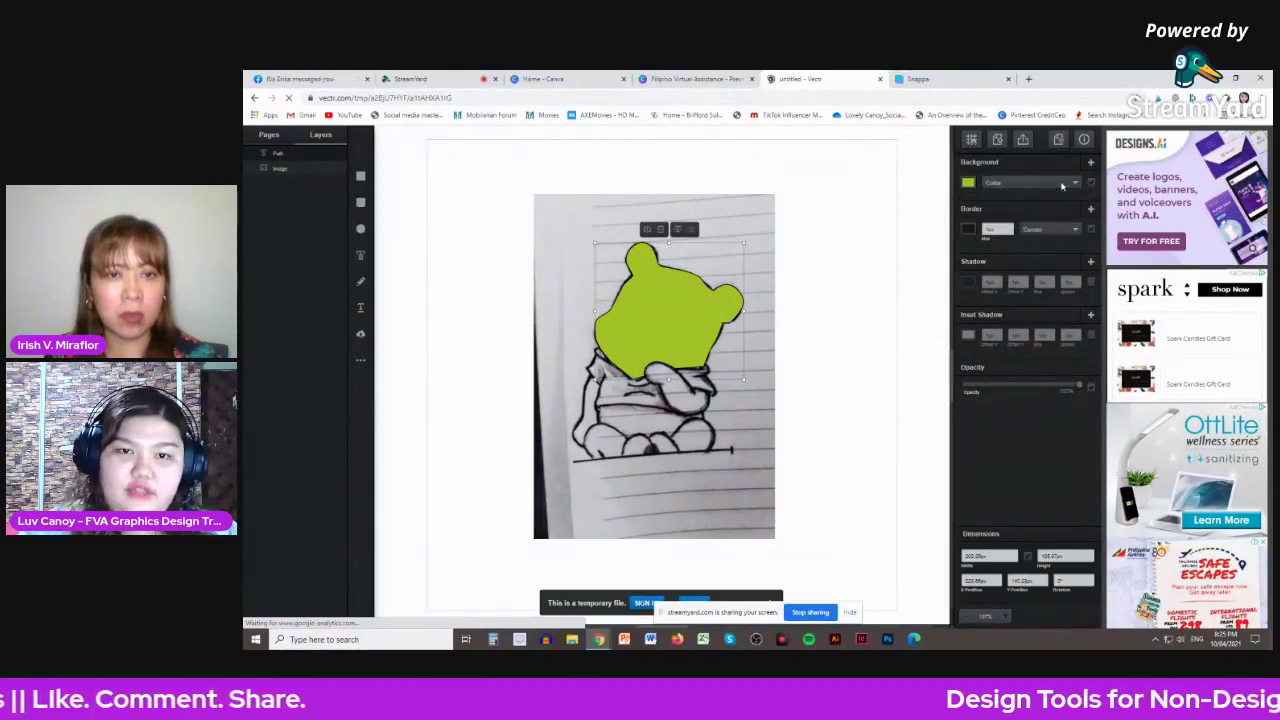
{"action": "left_click", "coordinate": [1077, 184]}
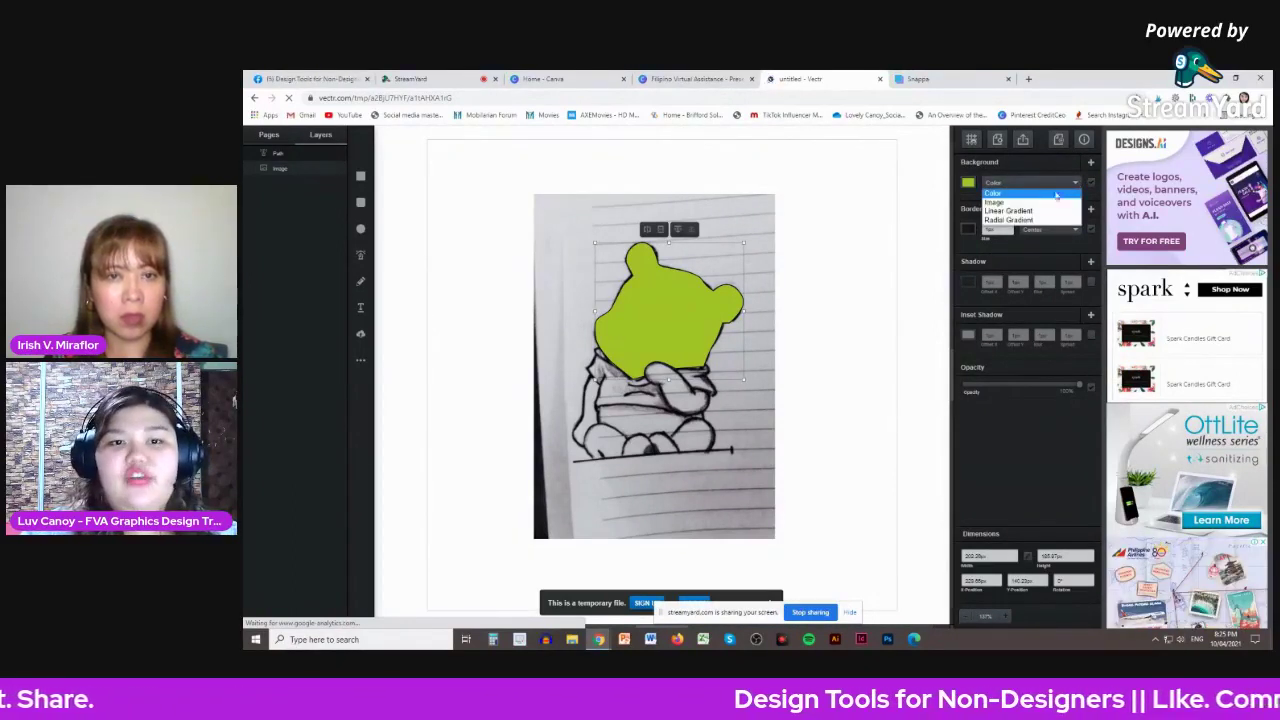
{"action": "left_click", "coordinate": [1043, 203]}
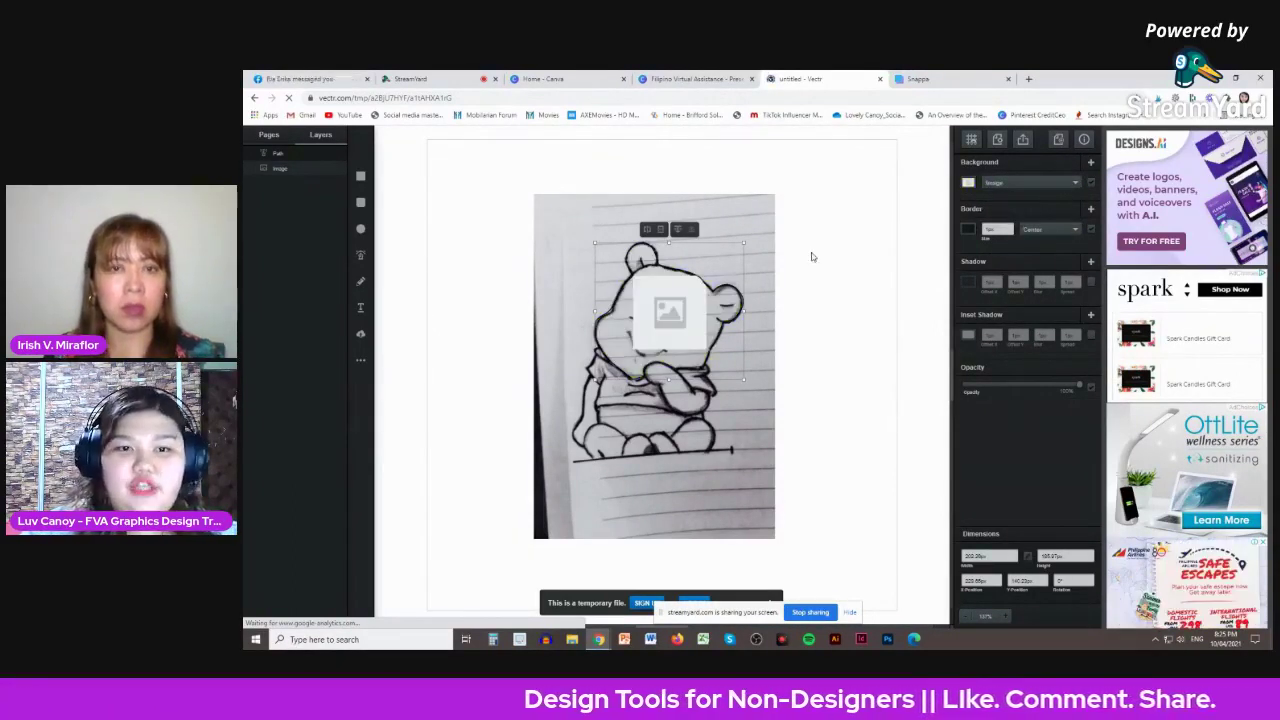
{"action": "left_click", "coordinate": [1014, 186]}
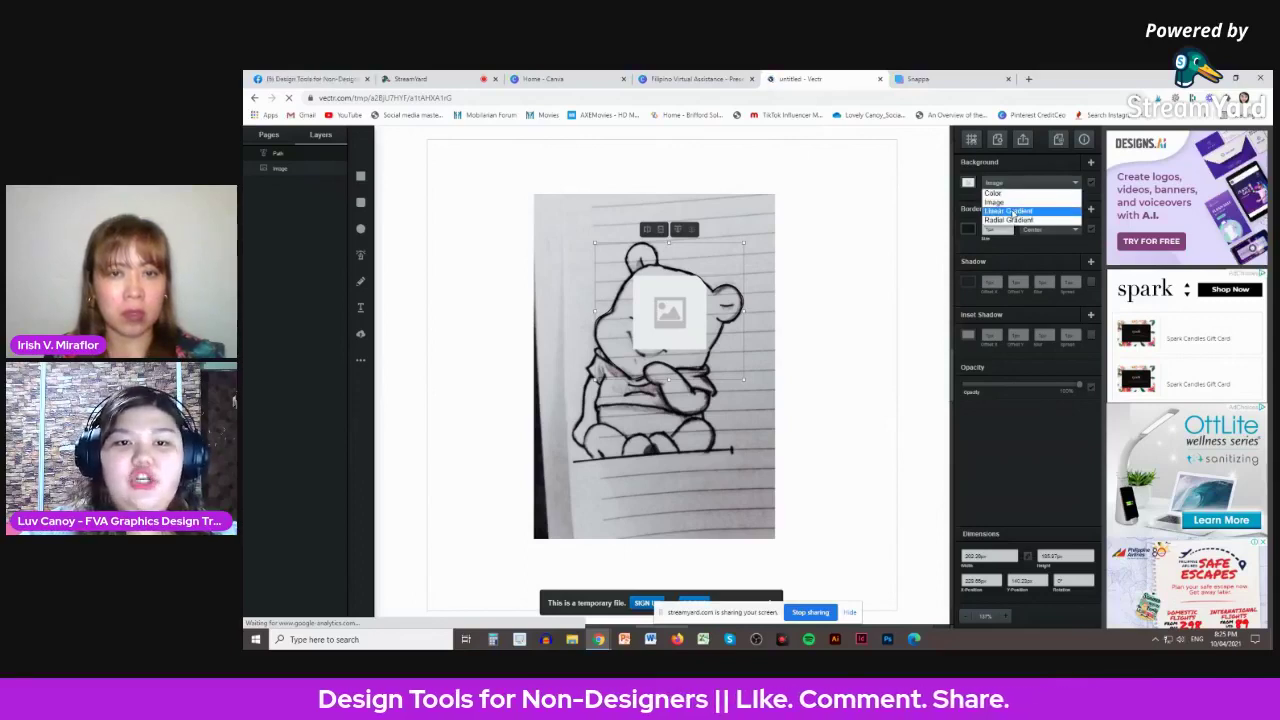
{"action": "left_click", "coordinate": [1012, 214]}
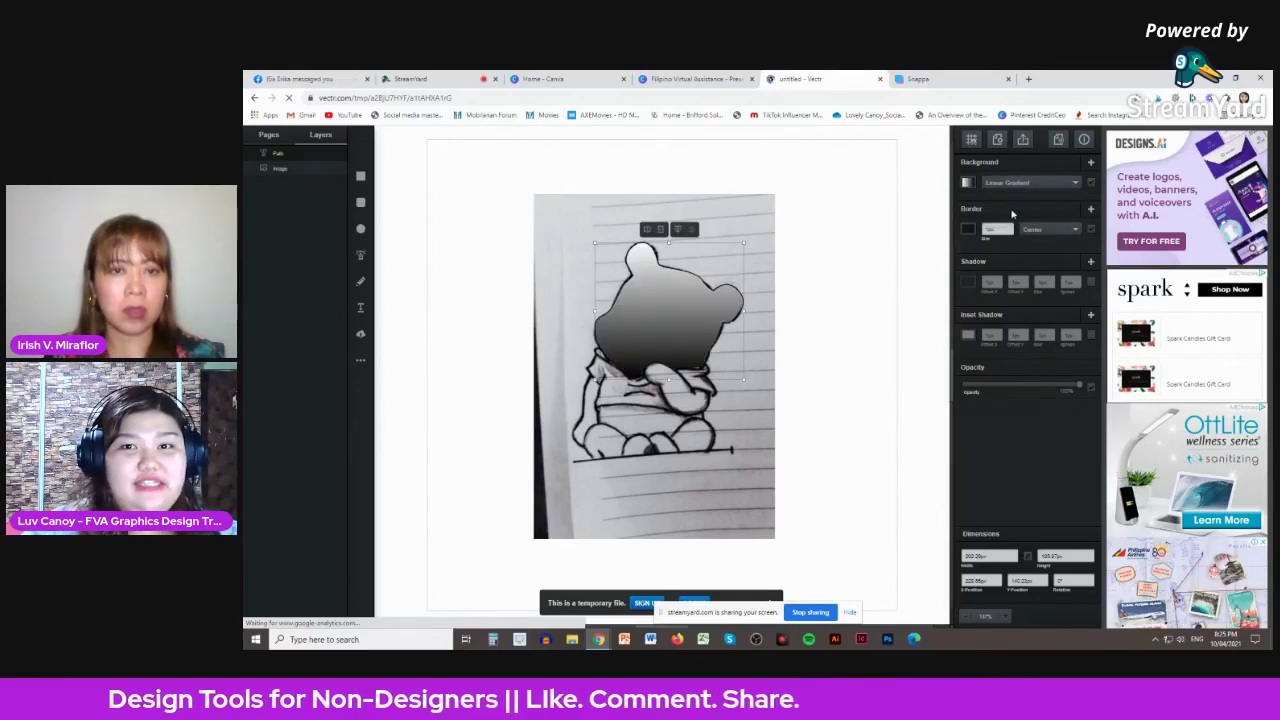
{"action": "left_click", "coordinate": [1015, 186]}
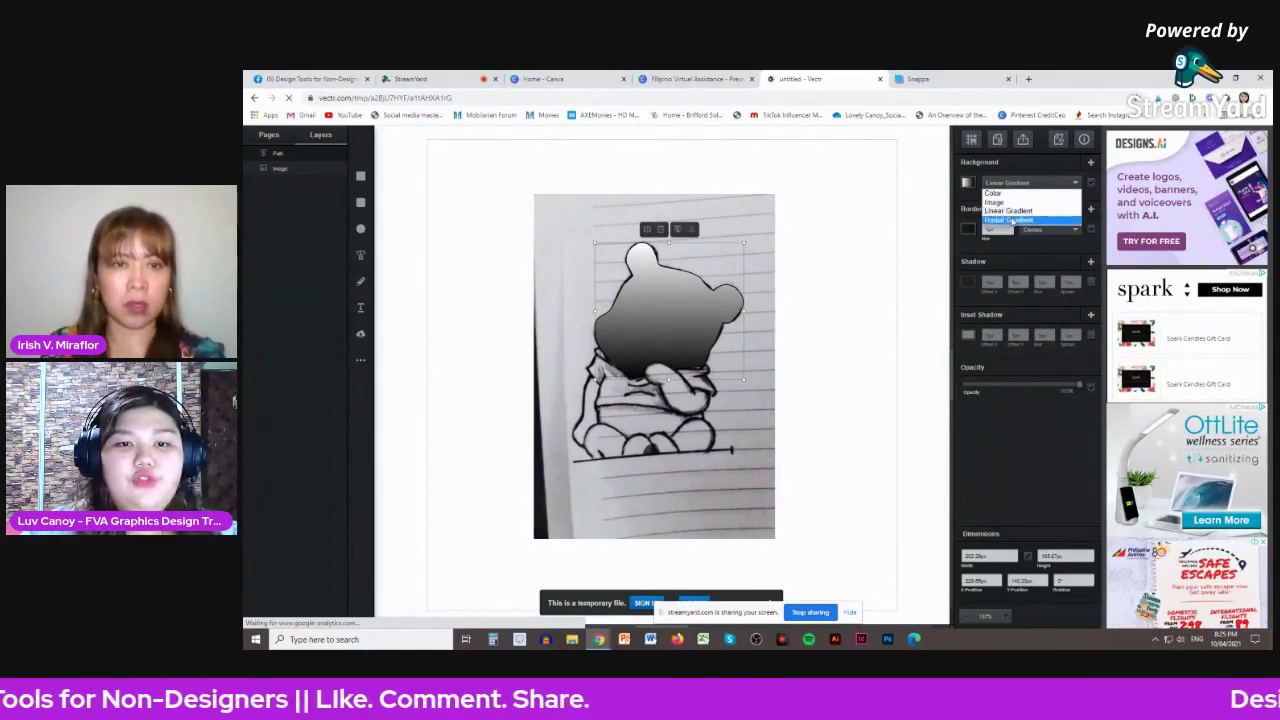
{"action": "left_click", "coordinate": [1012, 220]}
- Switch the fill back to a solid colour and set it to golden yellow
{"action": "left_click", "coordinate": [1010, 184]}
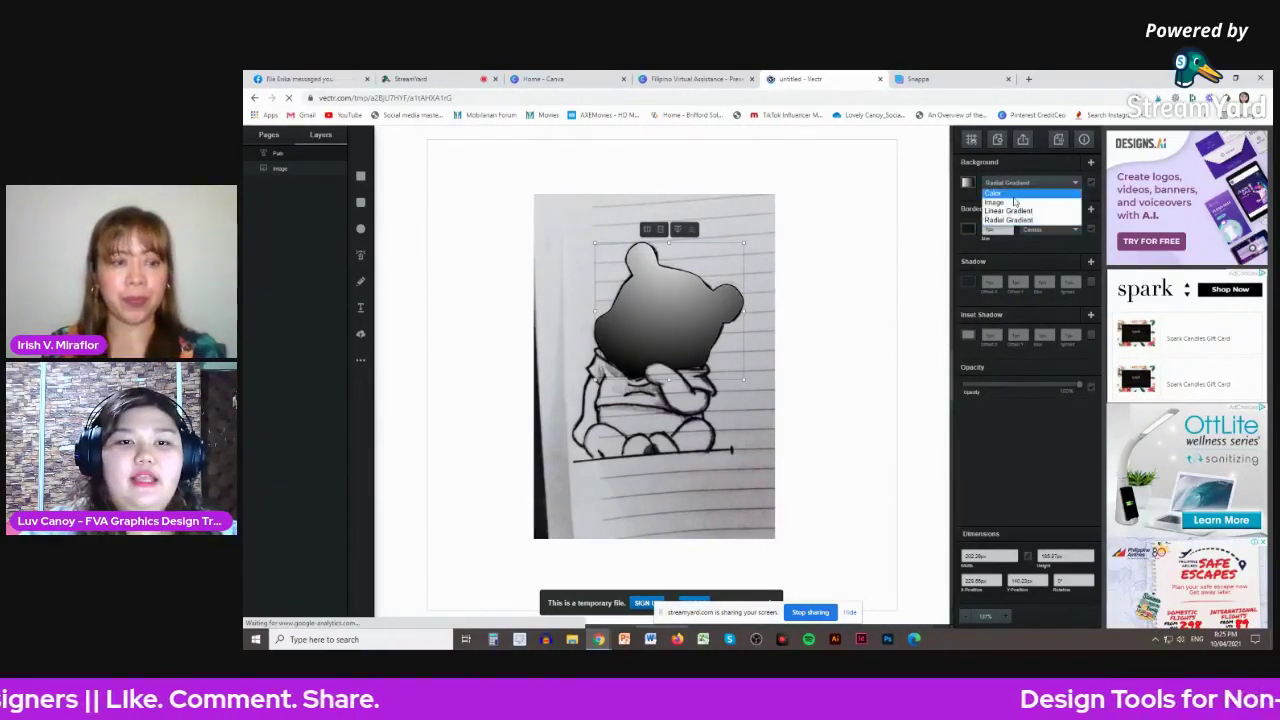
{"action": "left_click", "coordinate": [980, 190]}
{"action": "left_click", "coordinate": [968, 183]}
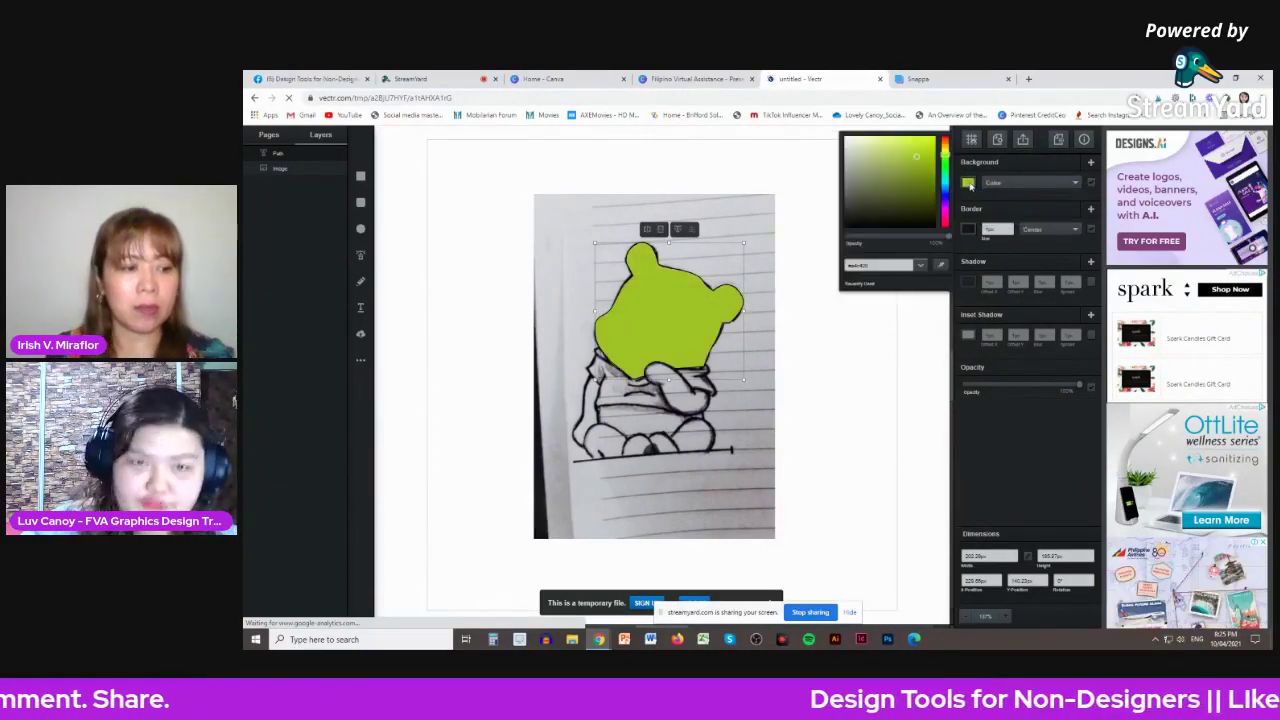
{"action": "left_click_drag", "start_coordinate": [945, 158], "coordinate": [940, 139]}
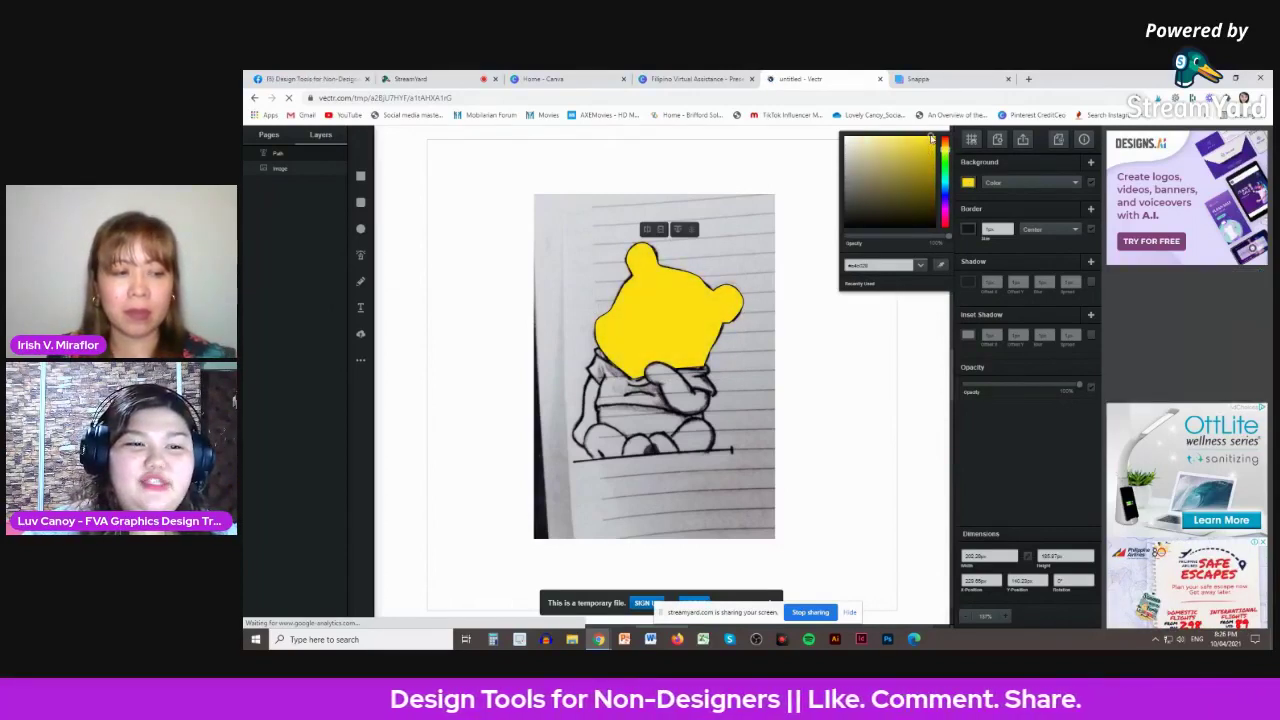
- Give the bear-head shape a black border about 6px thick
{"action": "left_click", "coordinate": [967, 230]}
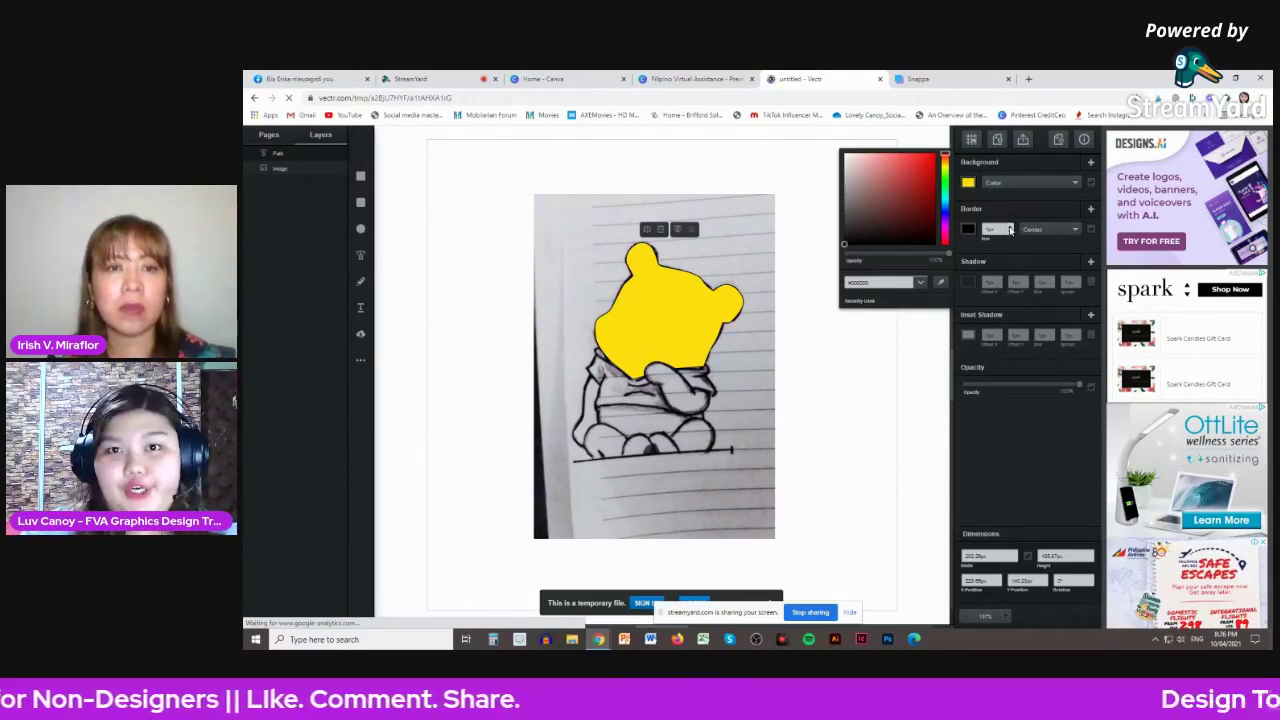
{"action": "left_click", "coordinate": [1010, 230]}
{"action": "scroll", "coordinate": [1010, 230], "scroll_direction": "up", "scroll_amount": 8}
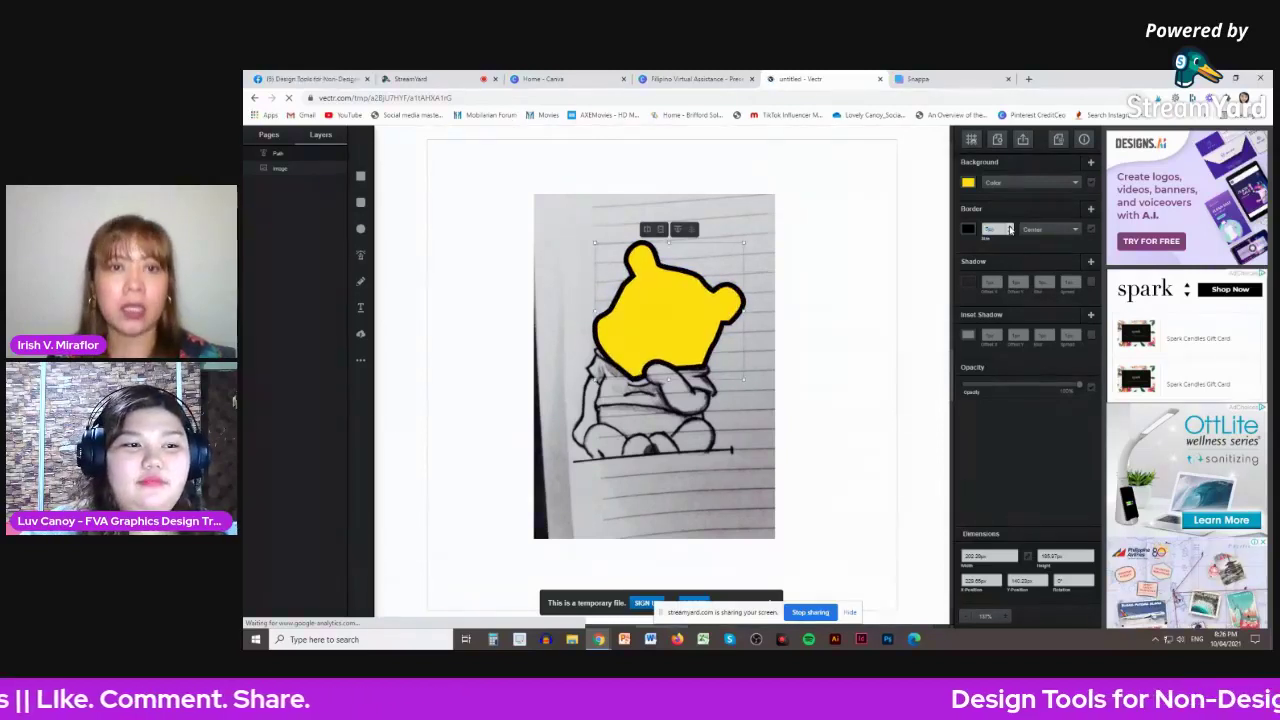
{"action": "scroll", "coordinate": [1010, 230], "scroll_direction": "down", "scroll_amount": 3}
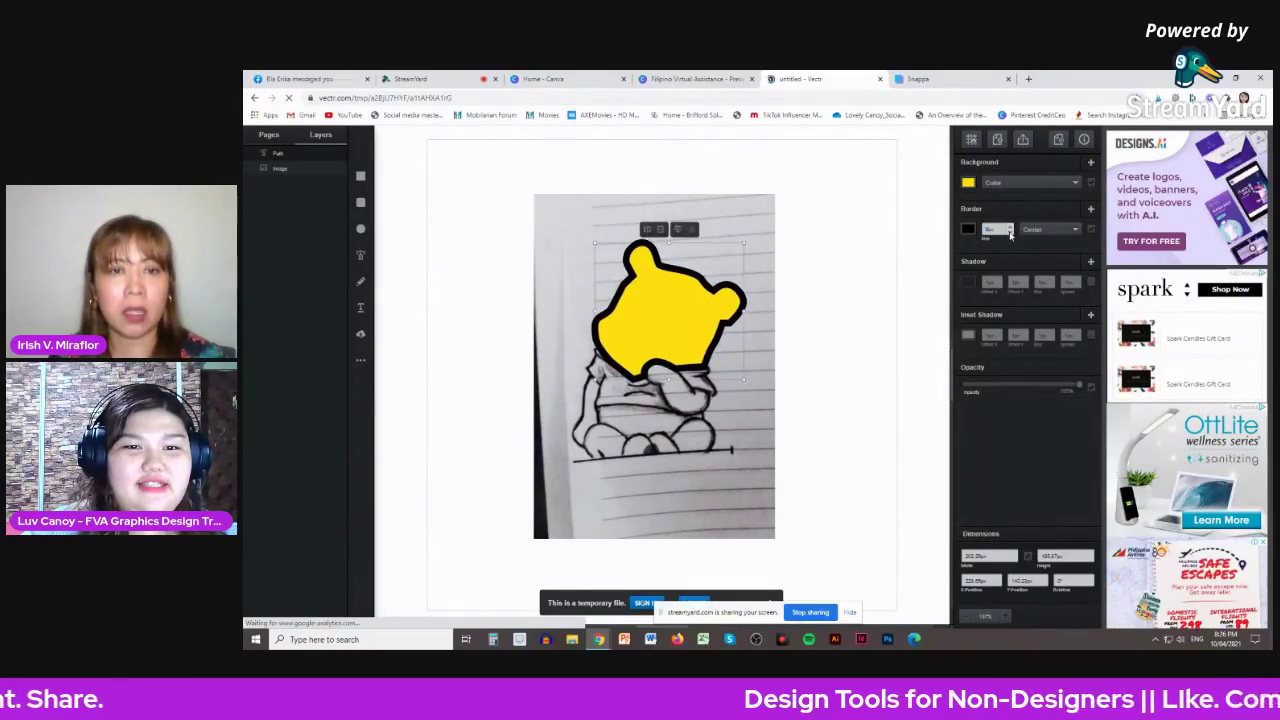
{"action": "scroll", "coordinate": [1010, 230], "scroll_direction": "up", "scroll_amount": 3}
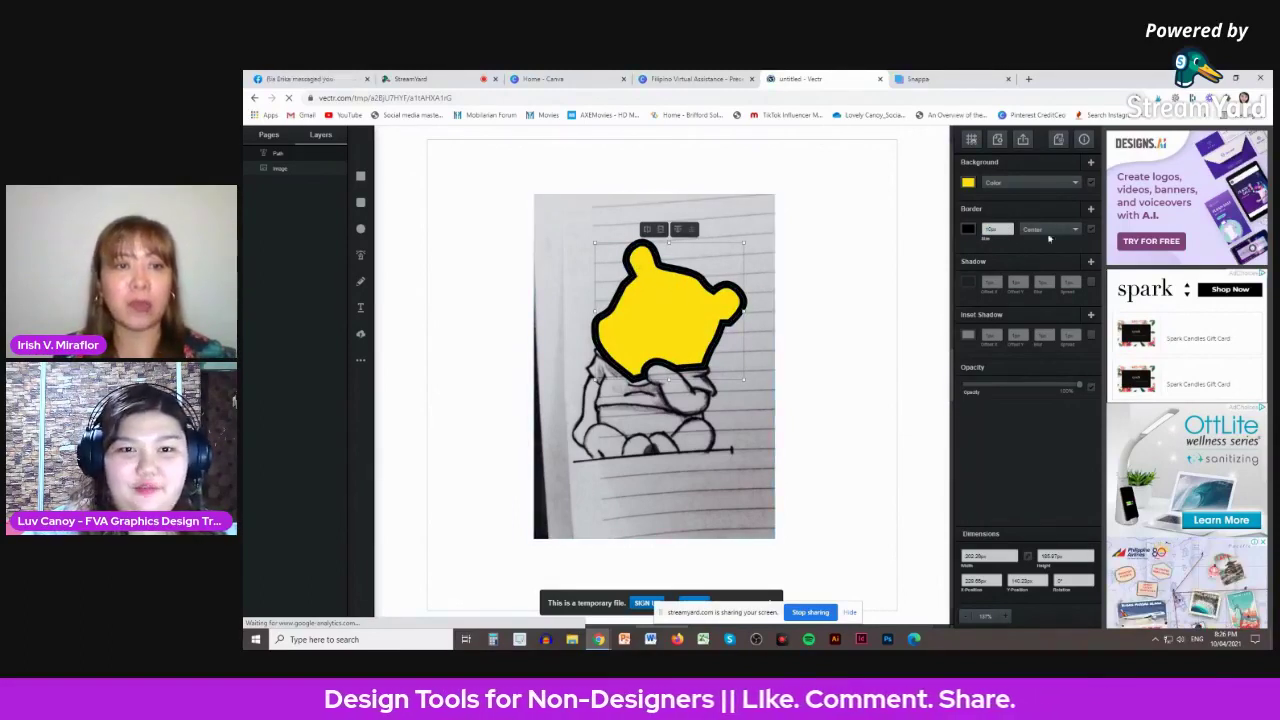
{"action": "scroll", "coordinate": [1010, 232], "scroll_direction": "down", "scroll_amount": 4}
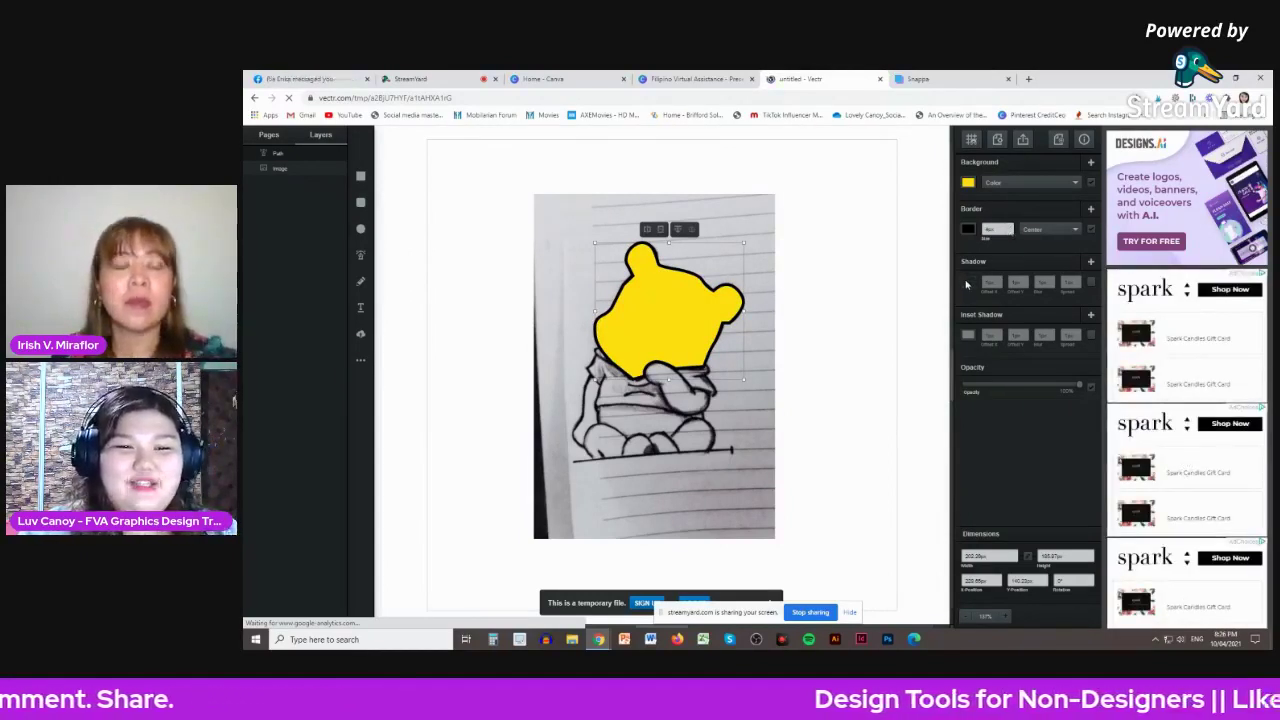
{"action": "left_click", "coordinate": [967, 282]}
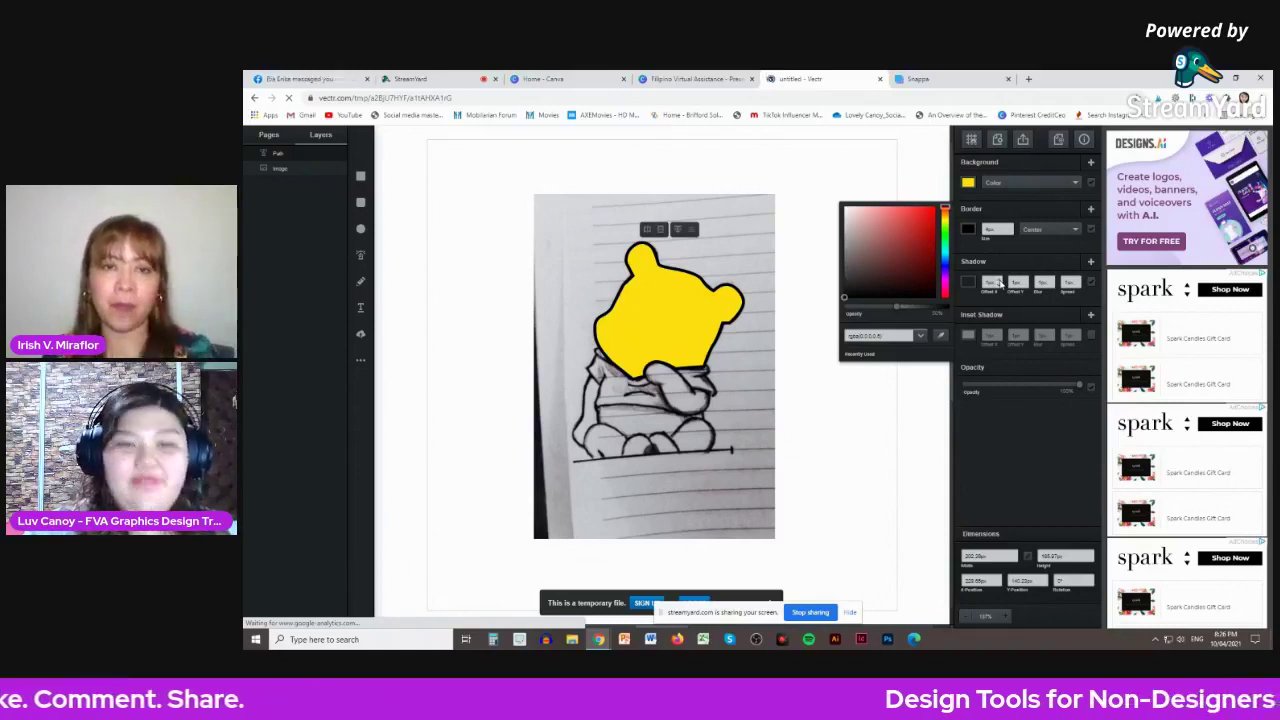
- Nudge the drop shadow's horizontal and vertical offsets with the arrow keys
{"action": "left_click", "coordinate": [1000, 283]}
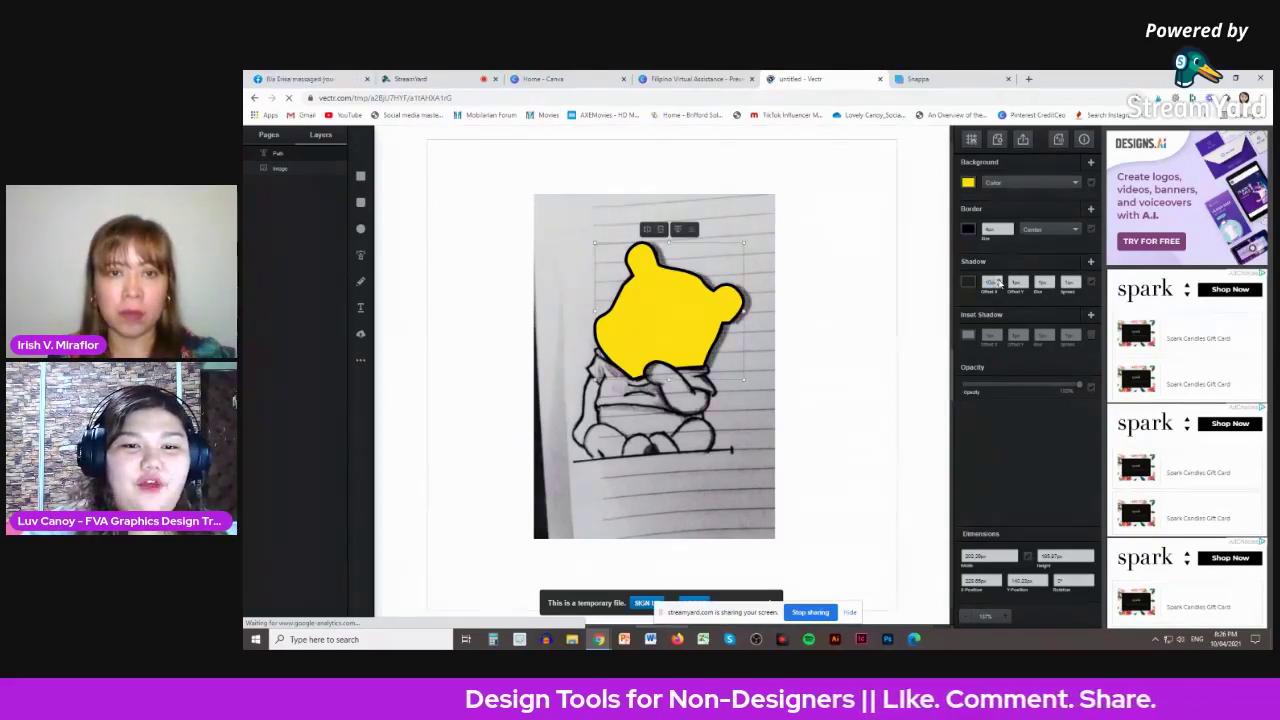
{"action": "left_click", "coordinate": [1000, 283]}
{"action": "key", "text": "Up"}
{"action": "key", "text": "Up"}
{"action": "key", "text": "Up"}
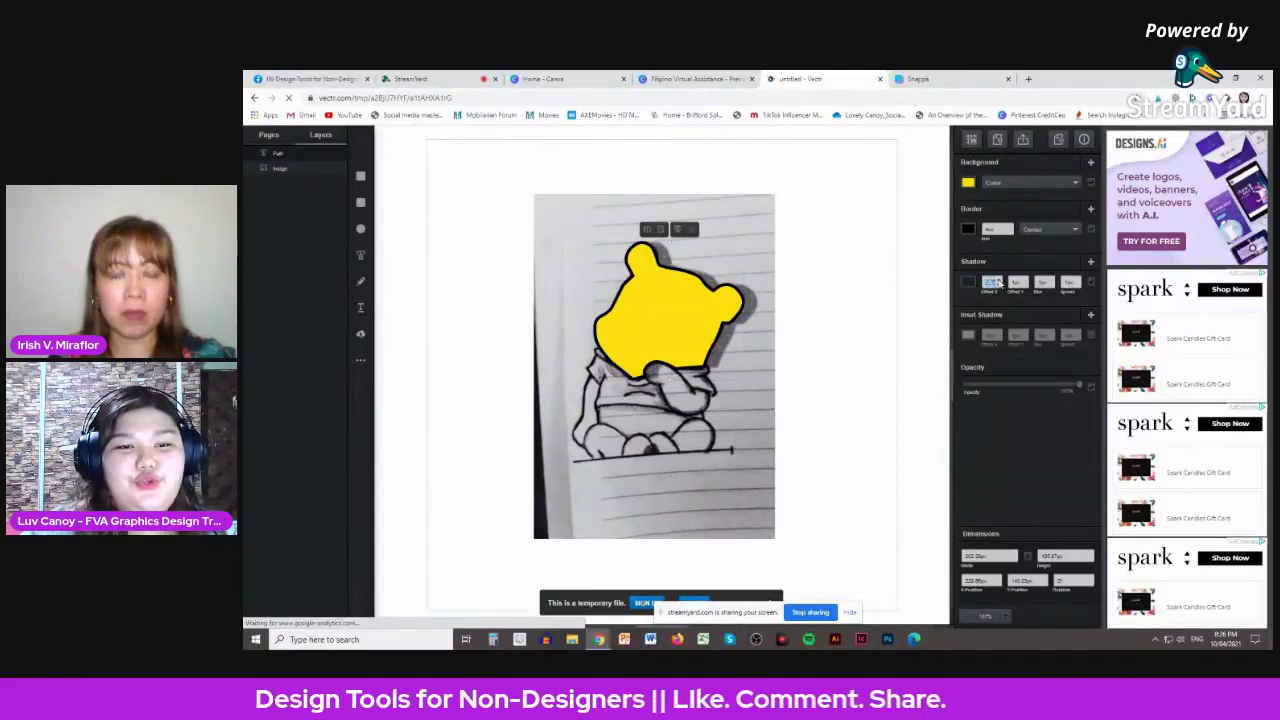
{"action": "left_click", "coordinate": [1024, 289]}
{"action": "key", "text": "Up"}
{"action": "key", "text": "Up"}
{"action": "key", "text": "Up"}
{"action": "key", "text": "Down"}
{"action": "key", "text": "Down"}
{"action": "key", "text": "Down"}
{"action": "key", "text": "Down"}
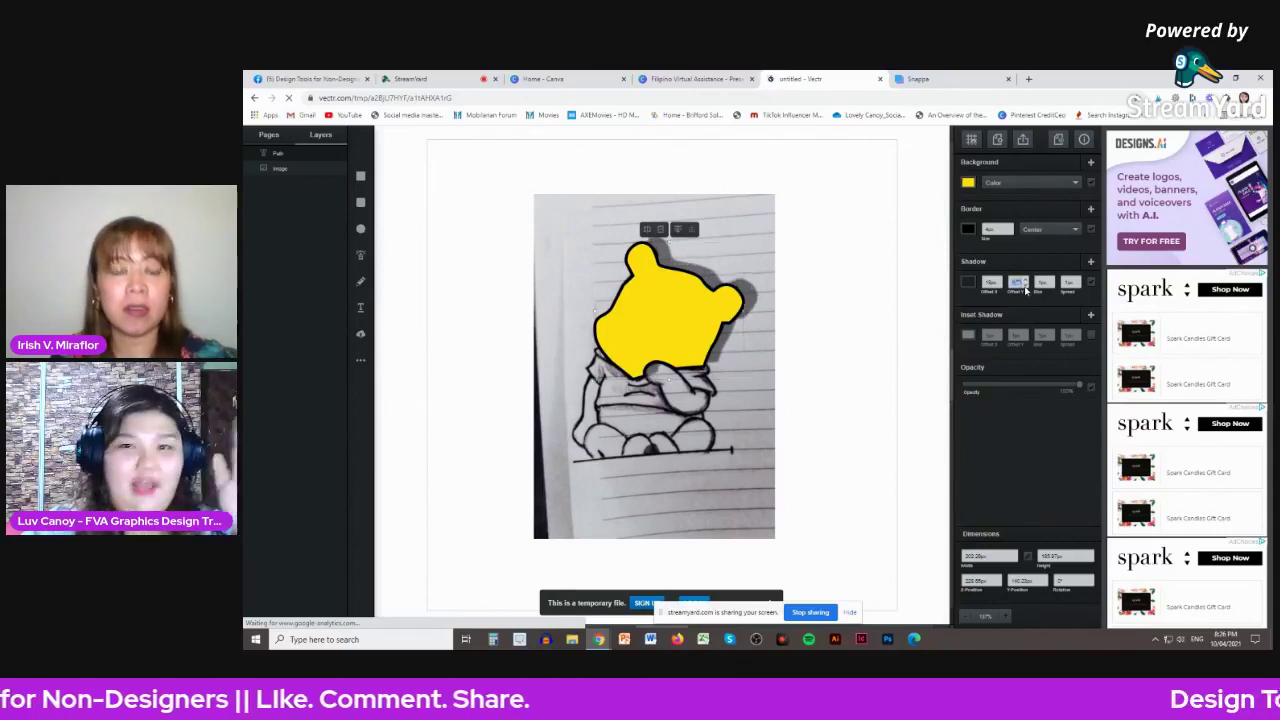
{"action": "key", "text": "Down"}
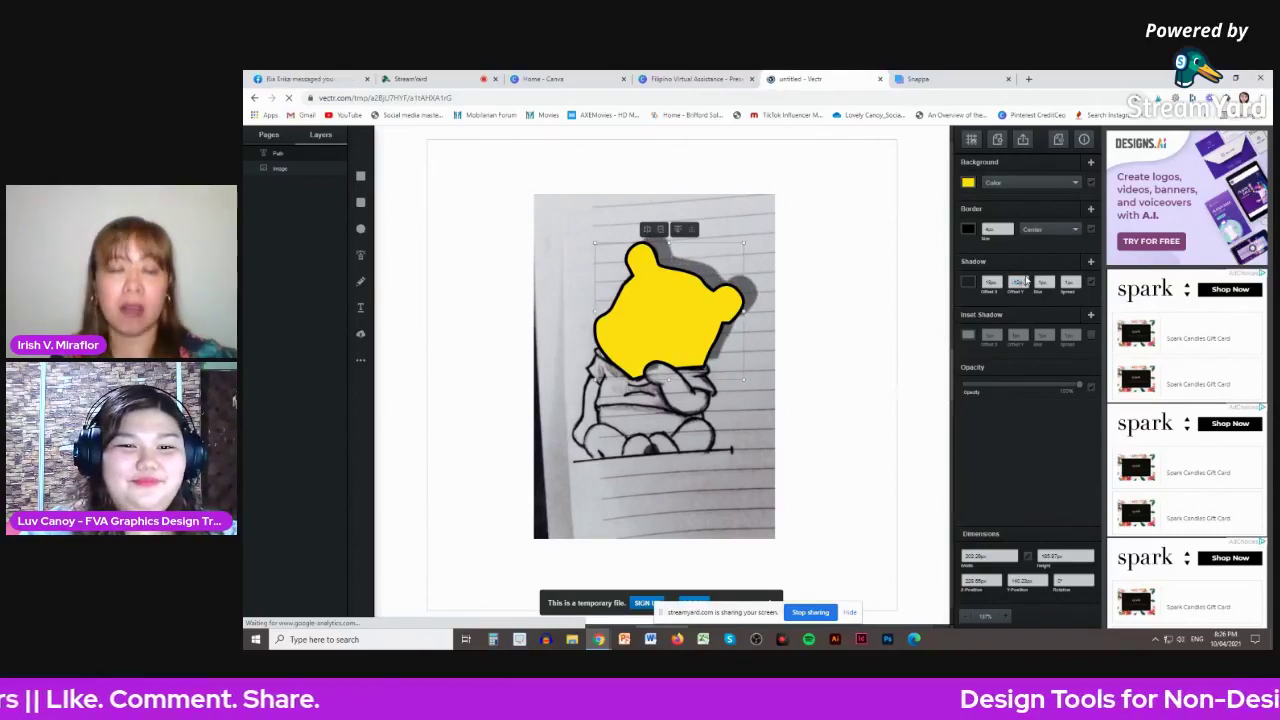
{"action": "key", "text": "Up"}
{"action": "key", "text": "Up"}
{"action": "key", "text": "Up"}
{"action": "key", "text": "Up"}
{"action": "key", "text": "Up"}
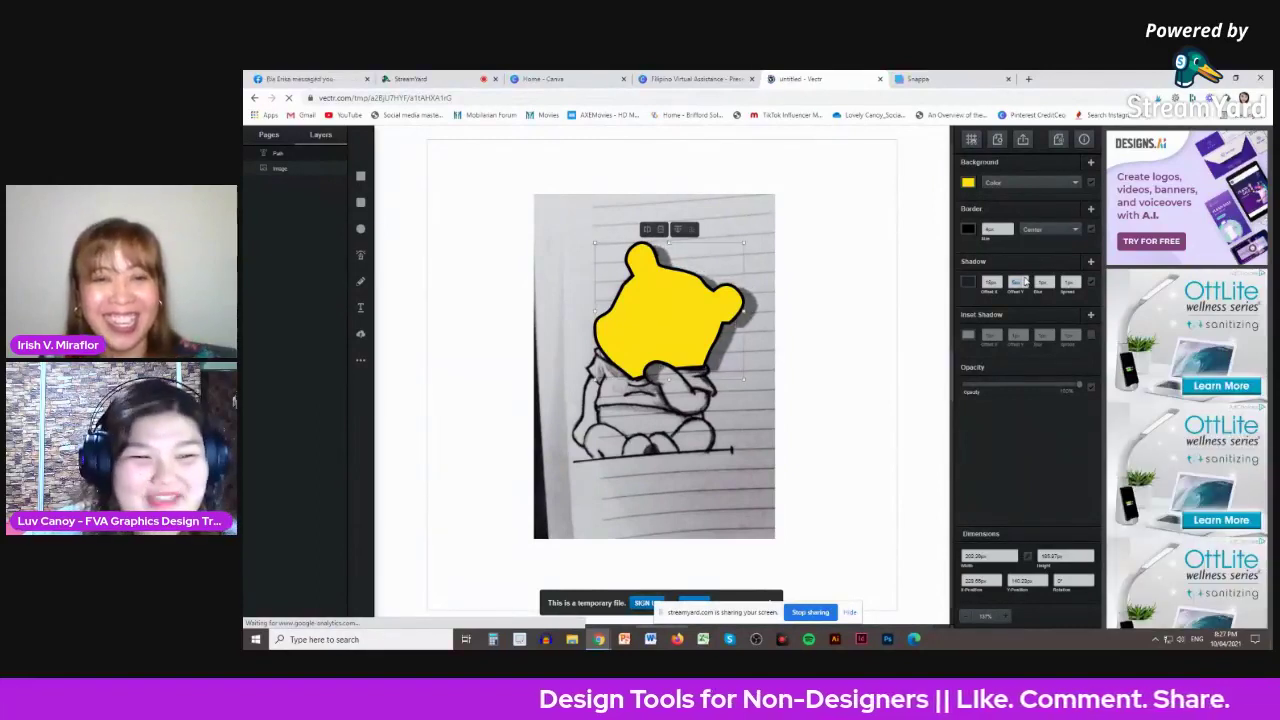
- Select the shadow's vertical offset value so it can be replaced
{"action": "left_click", "coordinate": [995, 285]}
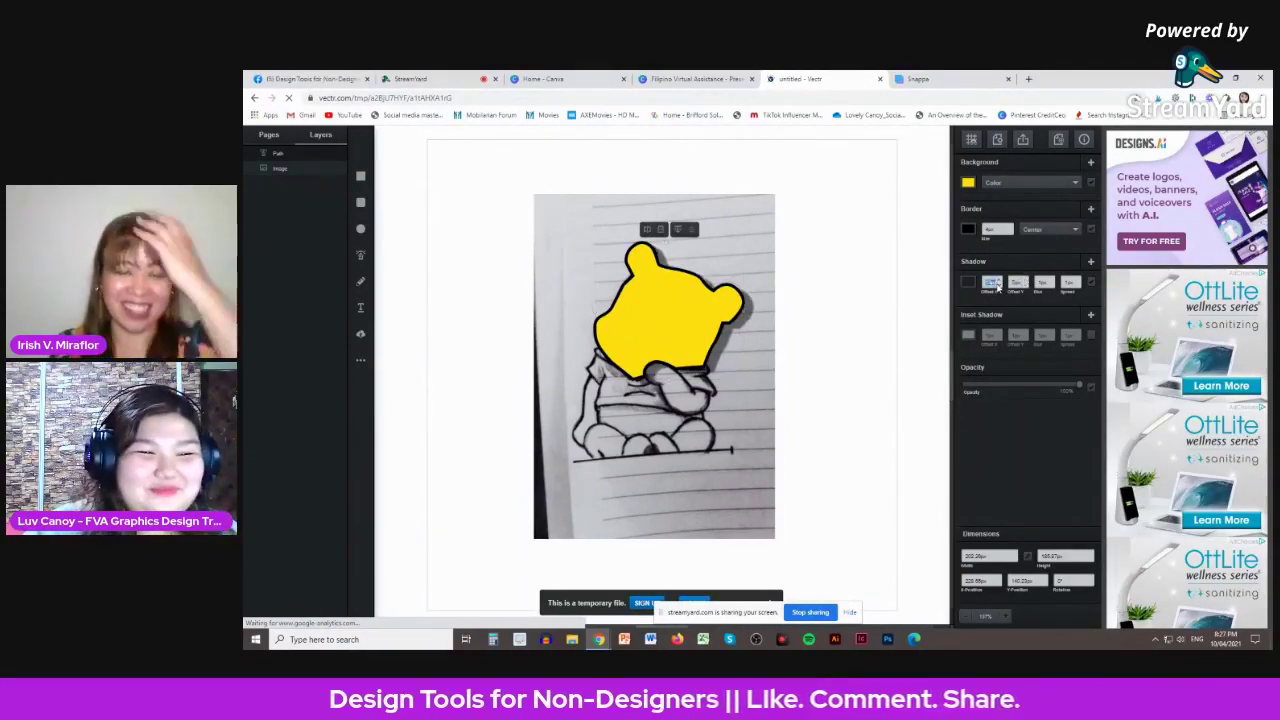
{"action": "left_click", "coordinate": [1048, 281]}
{"action": "left_click", "coordinate": [1027, 284]}
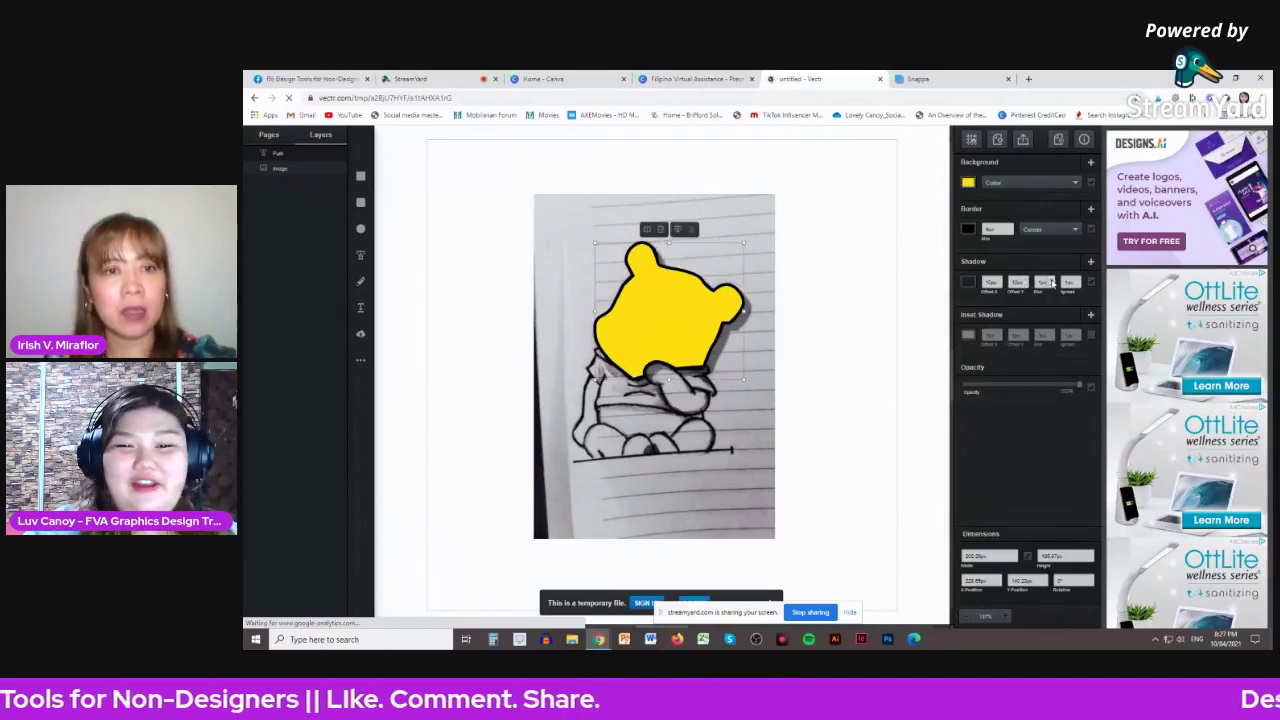
{"action": "left_click", "coordinate": [1048, 283]}
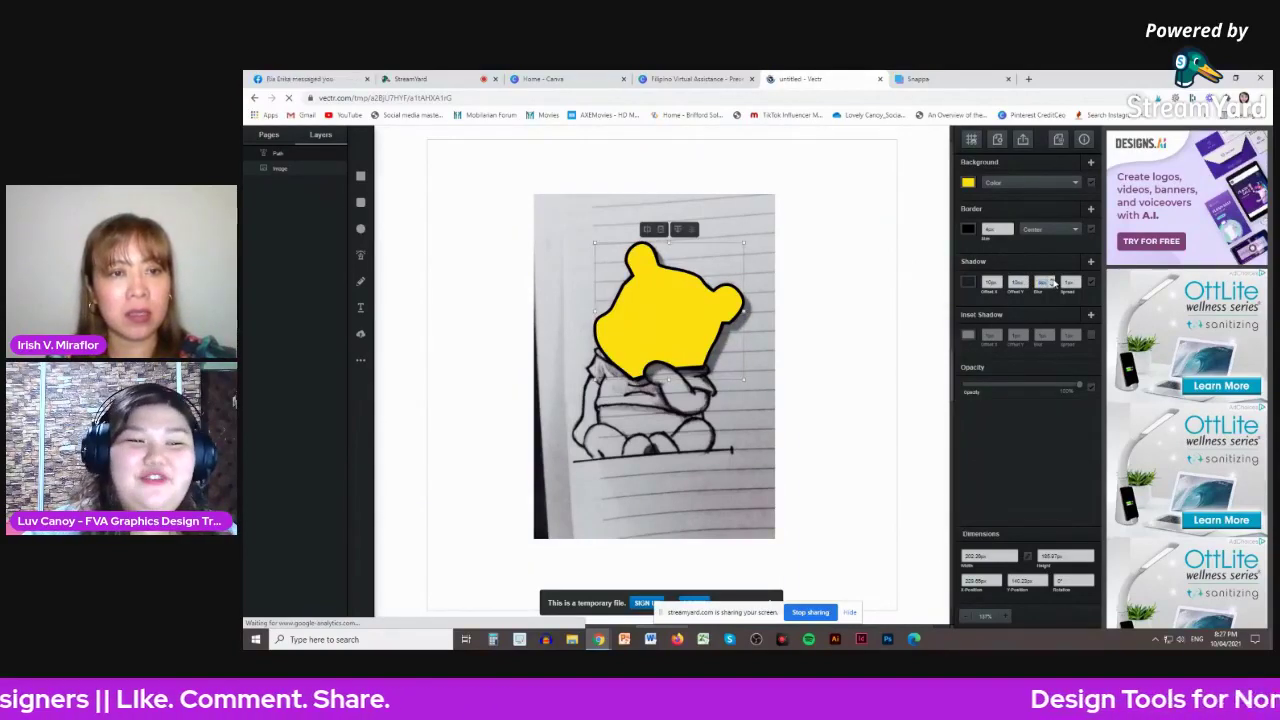
{"action": "left_click", "coordinate": [1025, 283]}
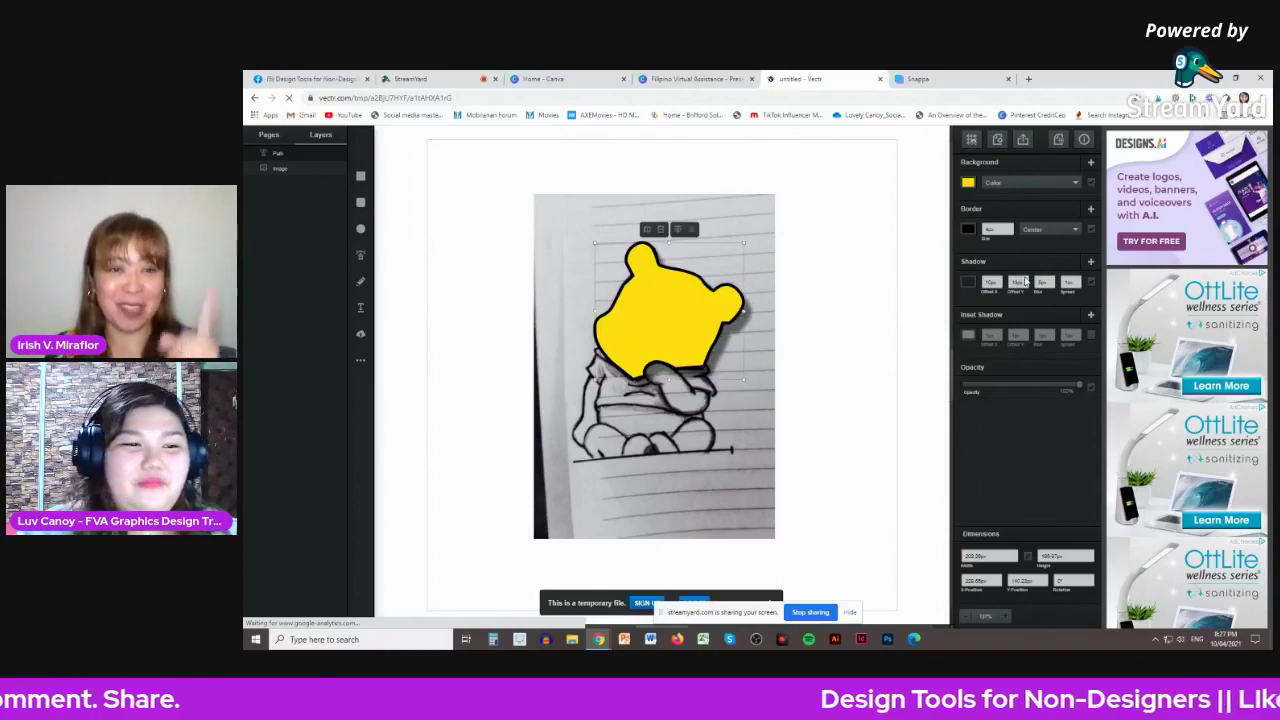
{"action": "double_click", "coordinate": [1025, 284]}
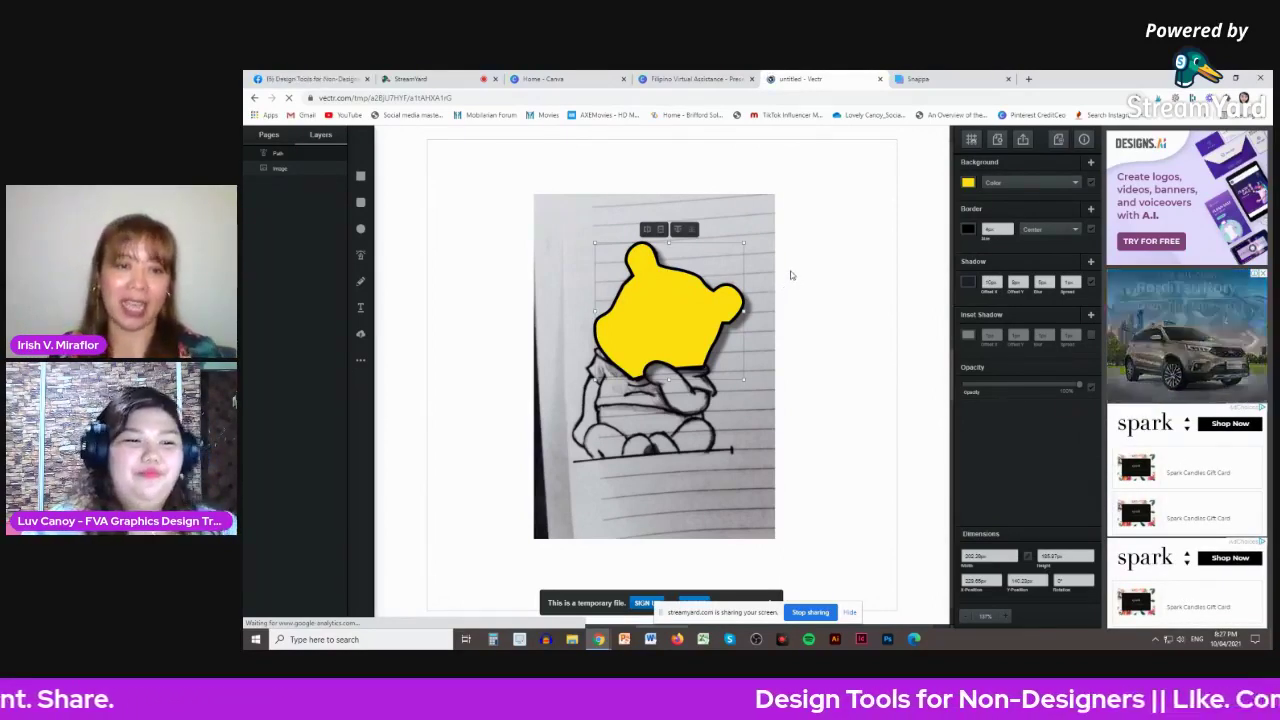
- Deselect the shape, open Export, keep 'page' as the source, and choose png format
{"action": "left_click", "coordinate": [851, 266]}
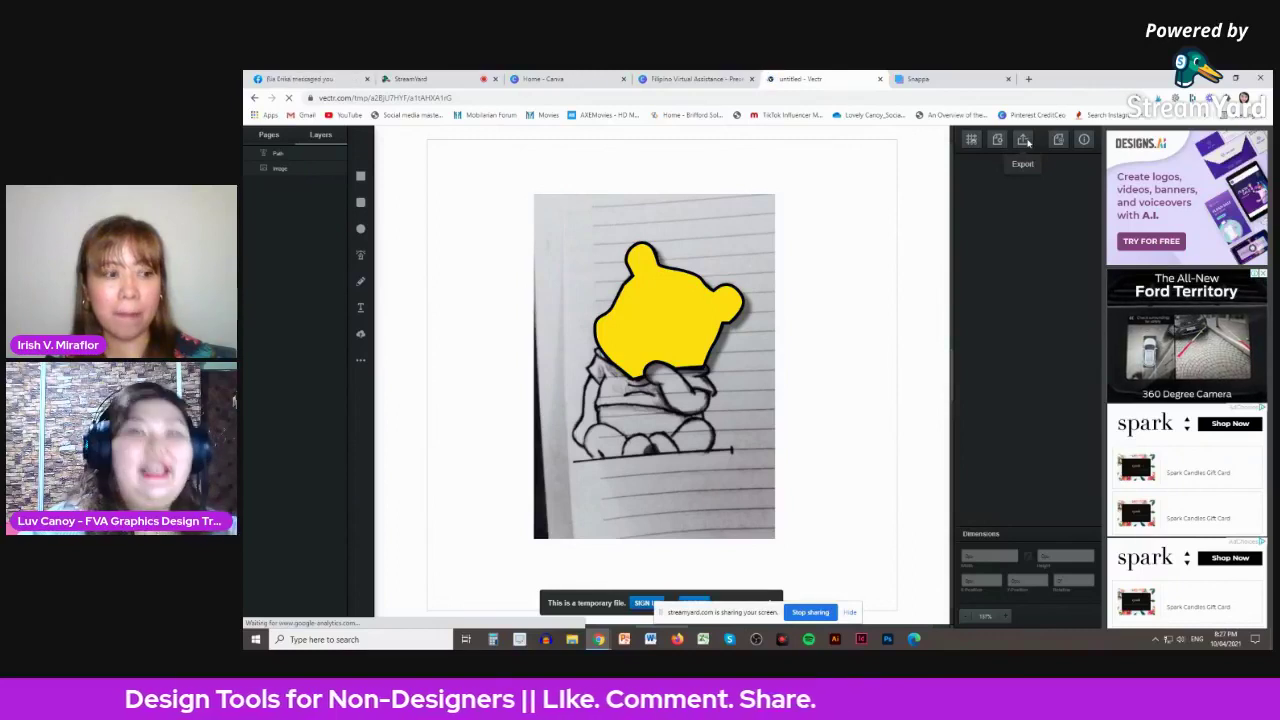
{"action": "left_click", "coordinate": [1028, 142]}
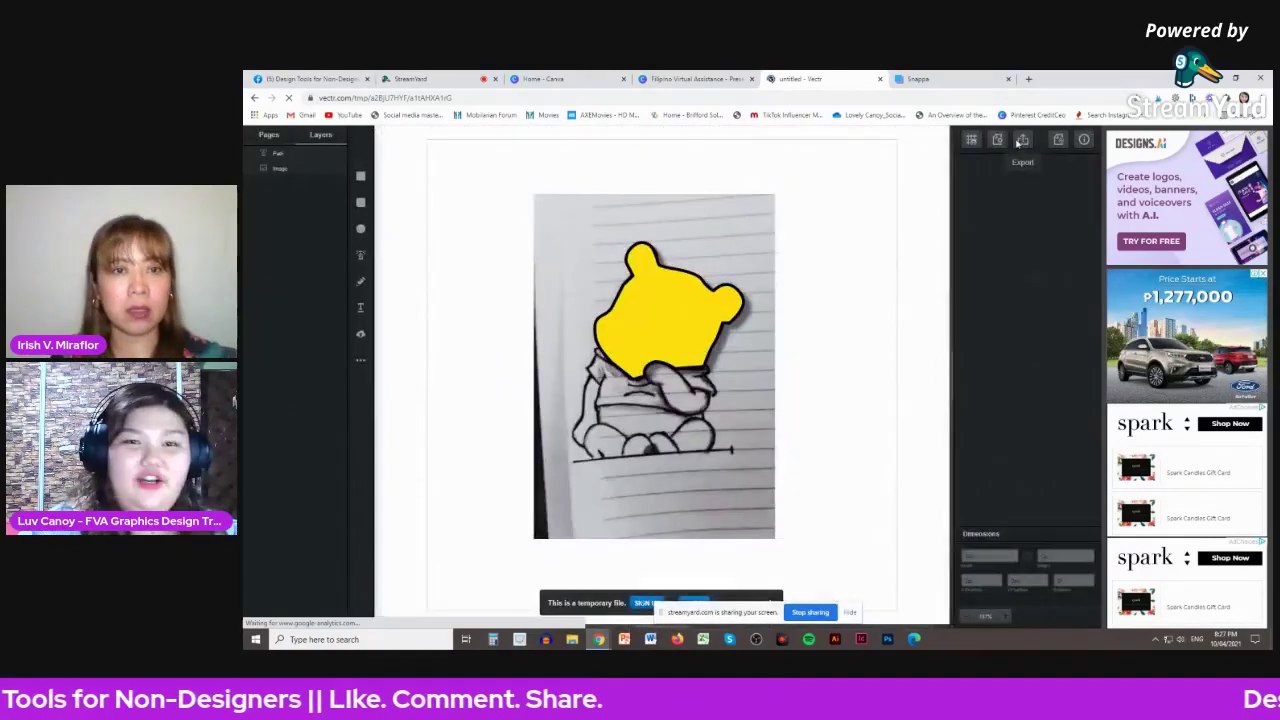
{"action": "left_click", "coordinate": [1086, 140]}
{"action": "left_click", "coordinate": [1023, 143]}
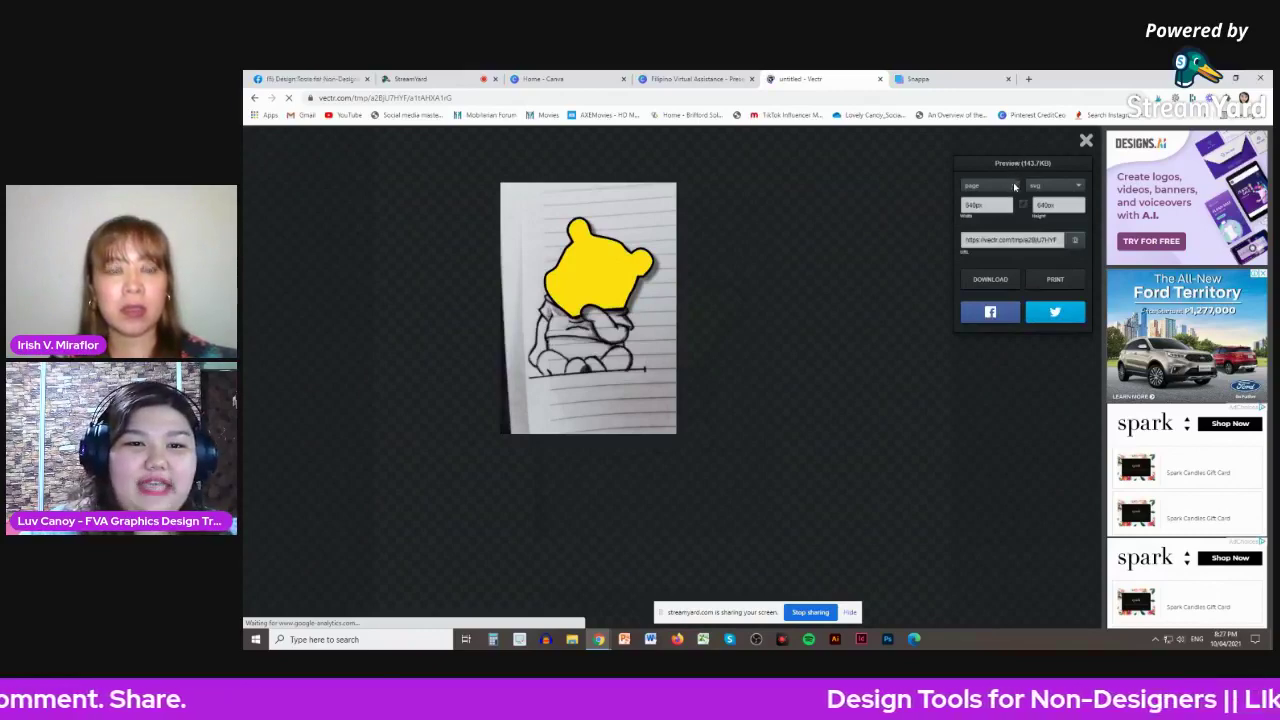
{"action": "left_click", "coordinate": [1015, 187]}
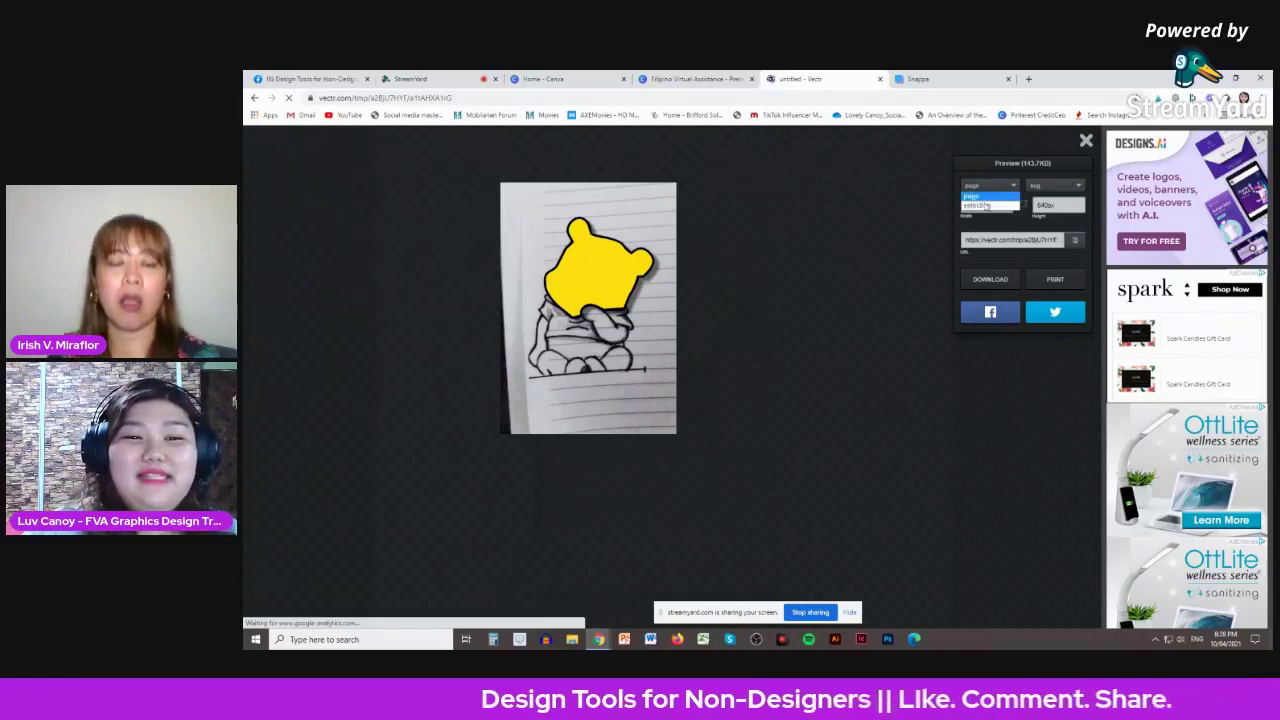
{"action": "left_click", "coordinate": [1008, 197]}
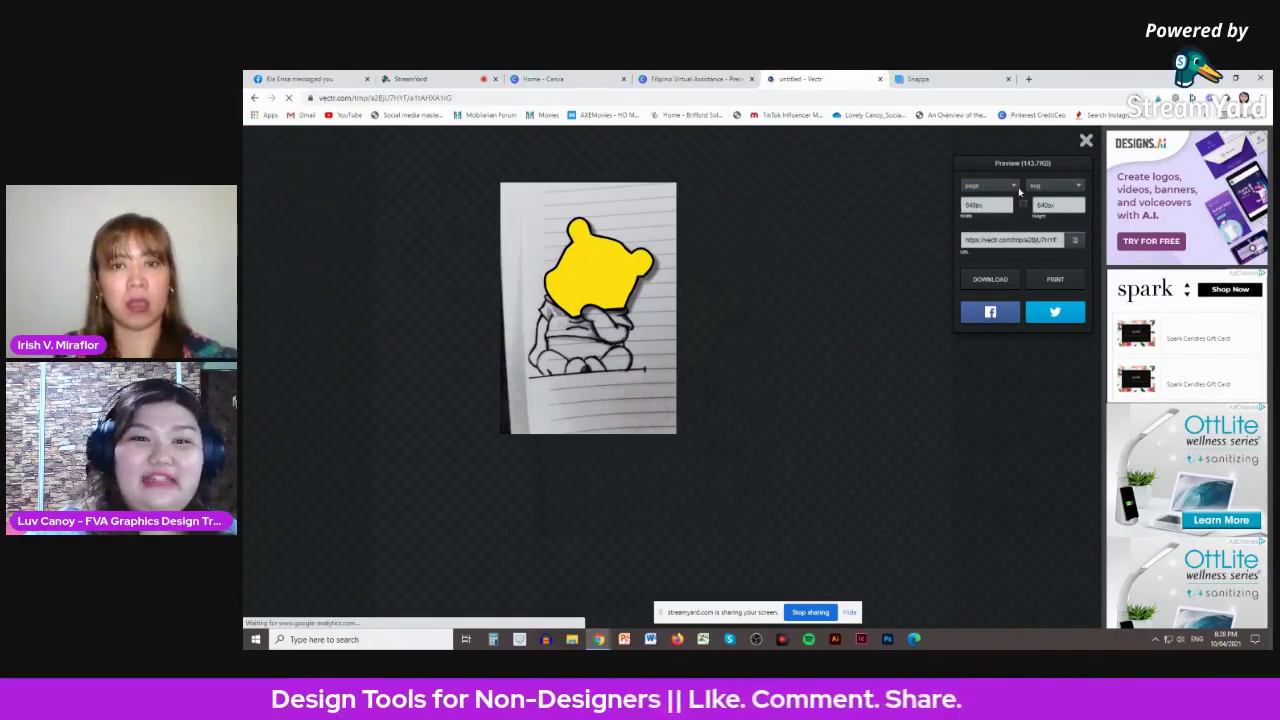
{"action": "left_click", "coordinate": [1054, 188]}
{"action": "left_click", "coordinate": [1047, 204]}
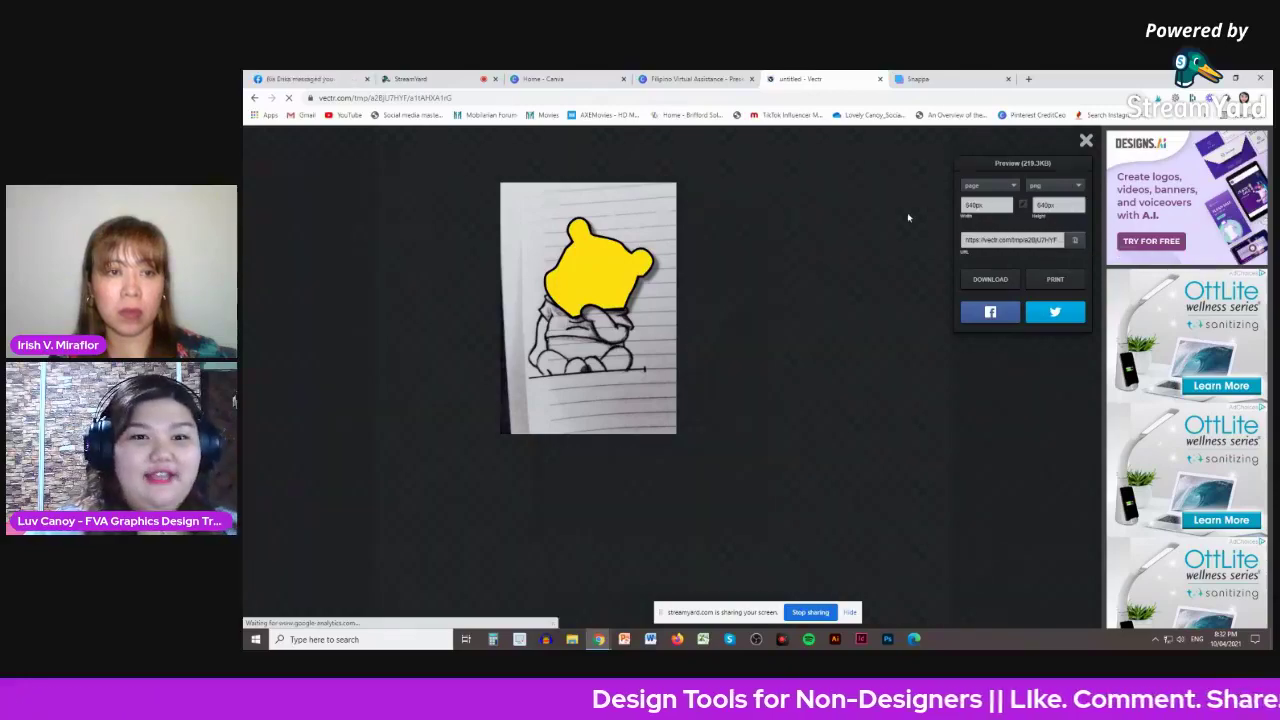
- Test the pasted export link in a new tab, then close the Not Found tab
{"action": "left_click", "coordinate": [1028, 78]}
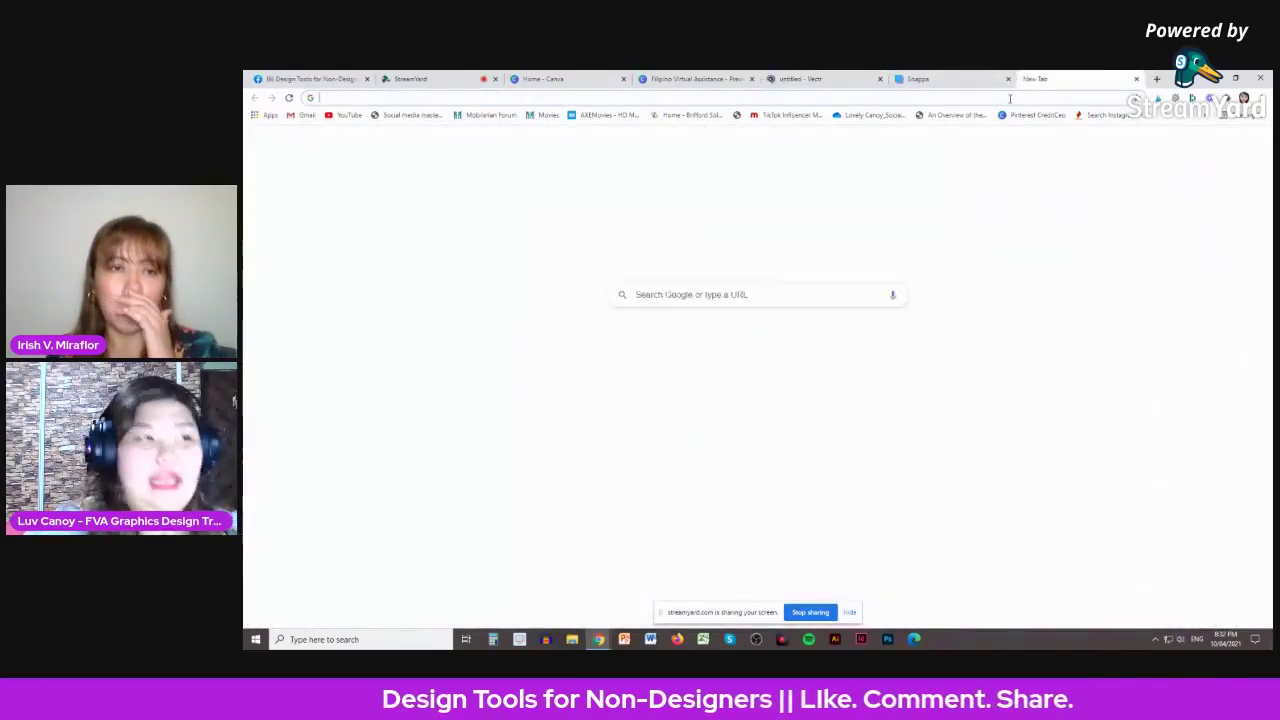
{"action": "key", "text": "Return"}
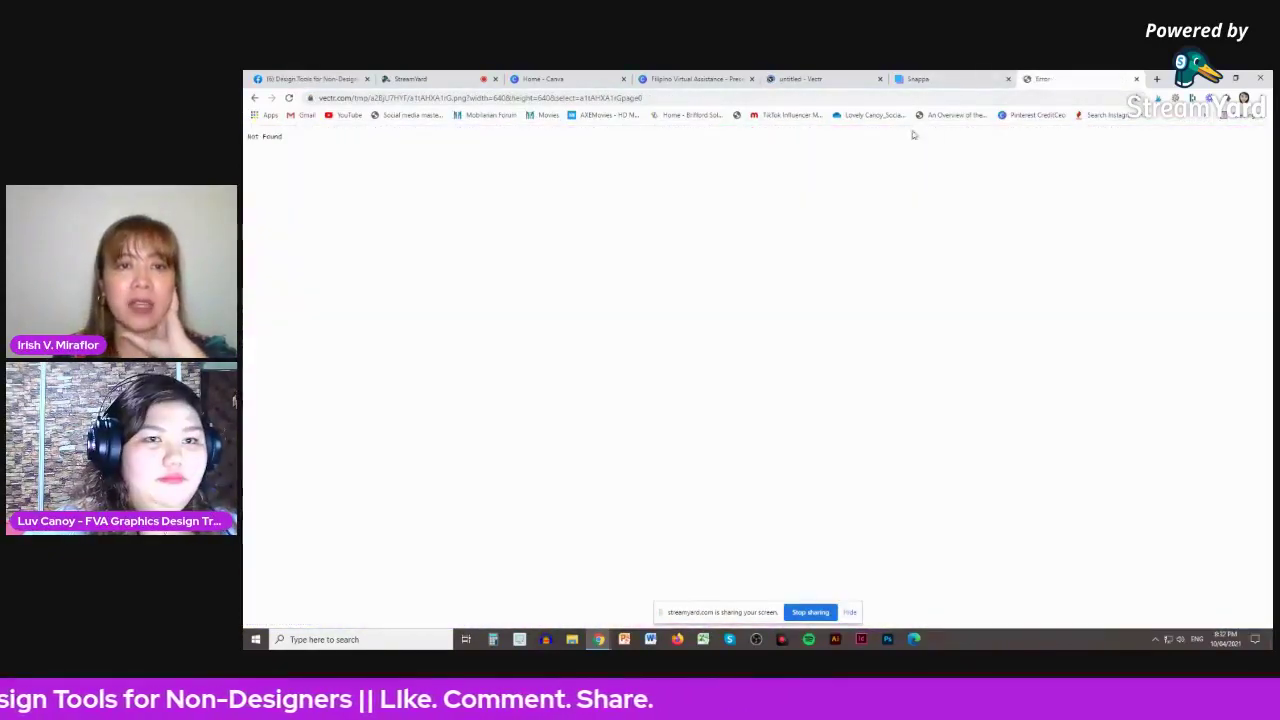
{"action": "left_click", "coordinate": [842, 80]}
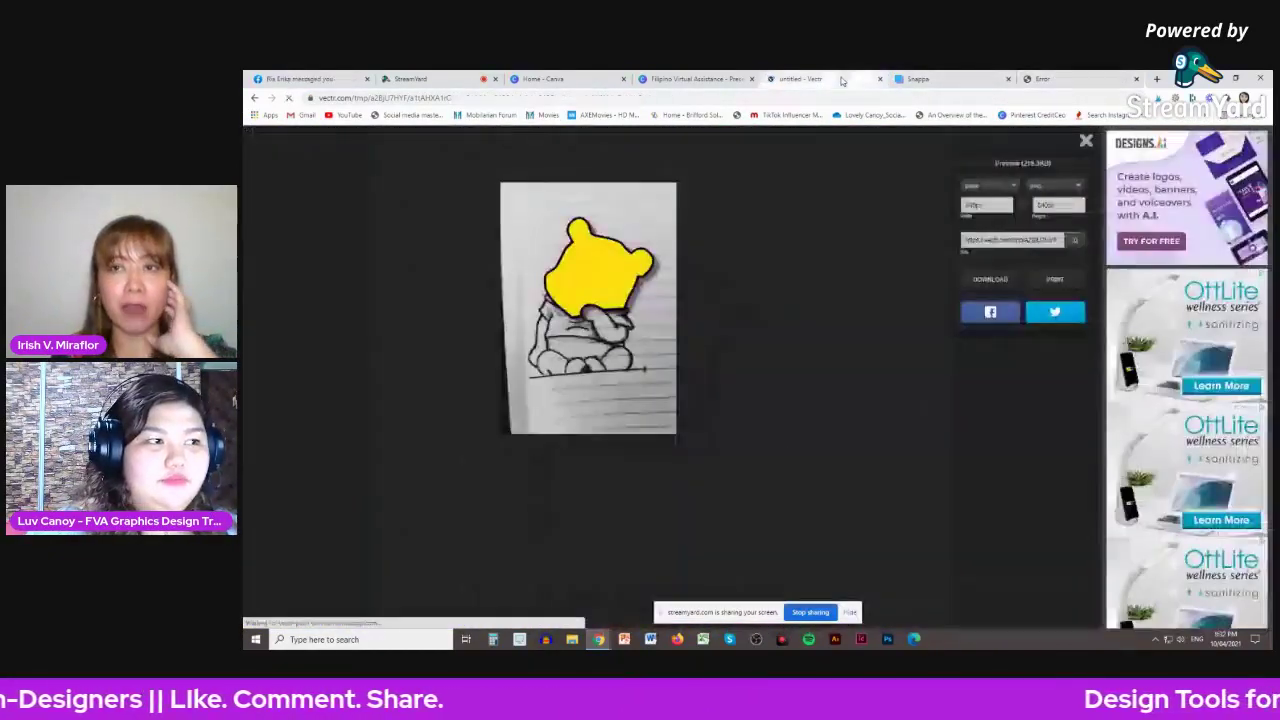
{"action": "left_click", "coordinate": [1075, 79]}
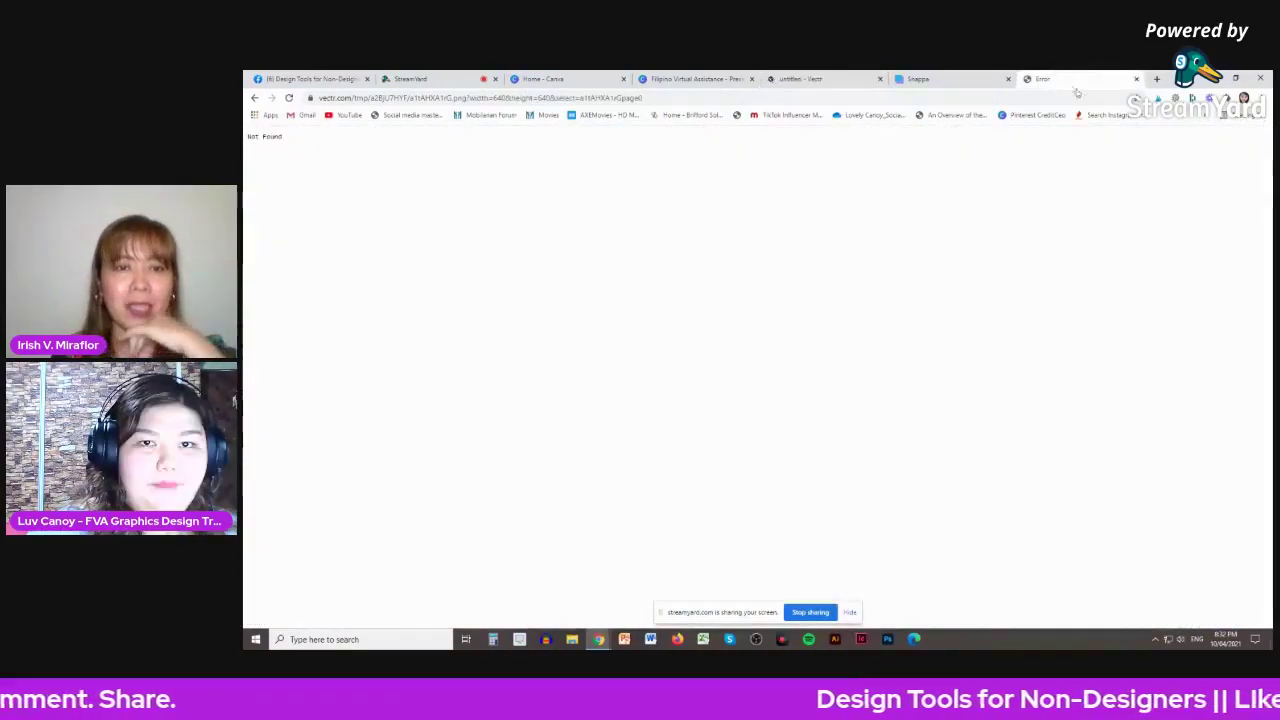
{"action": "left_click", "coordinate": [1136, 79]}
{"action": "left_click", "coordinate": [827, 82]}
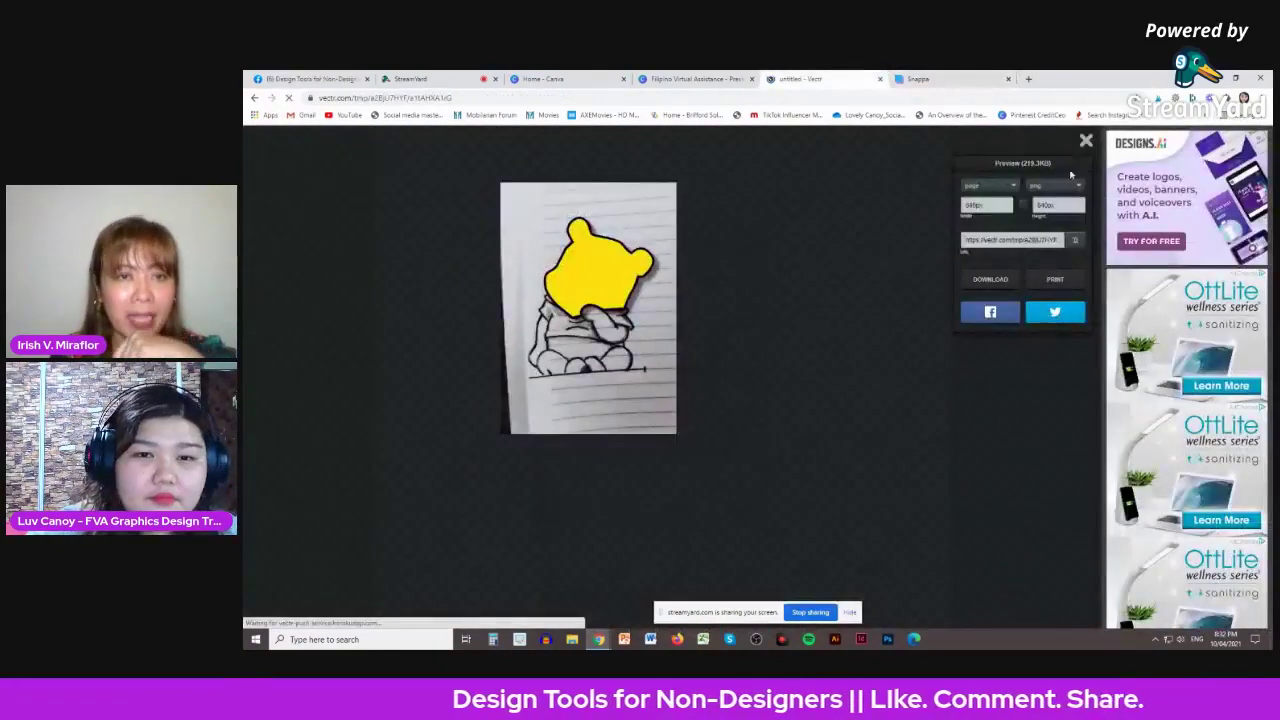
- Copy the share link, retry it in a new tab, and close the Not Found result
{"action": "left_click", "coordinate": [1020, 240]}
{"action": "right_click", "coordinate": [1022, 241]}
{"action": "left_click", "coordinate": [1062, 285]}
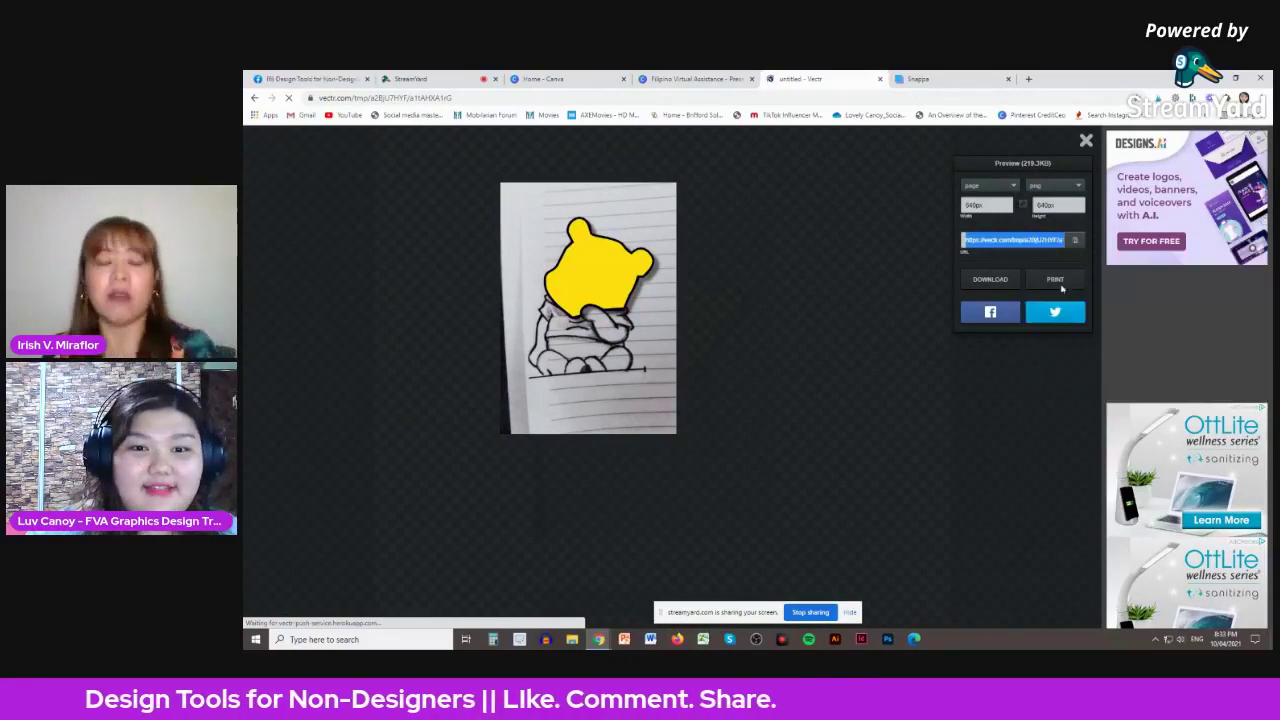
{"action": "left_click", "coordinate": [1028, 78]}
{"action": "right_click", "coordinate": [912, 102]}
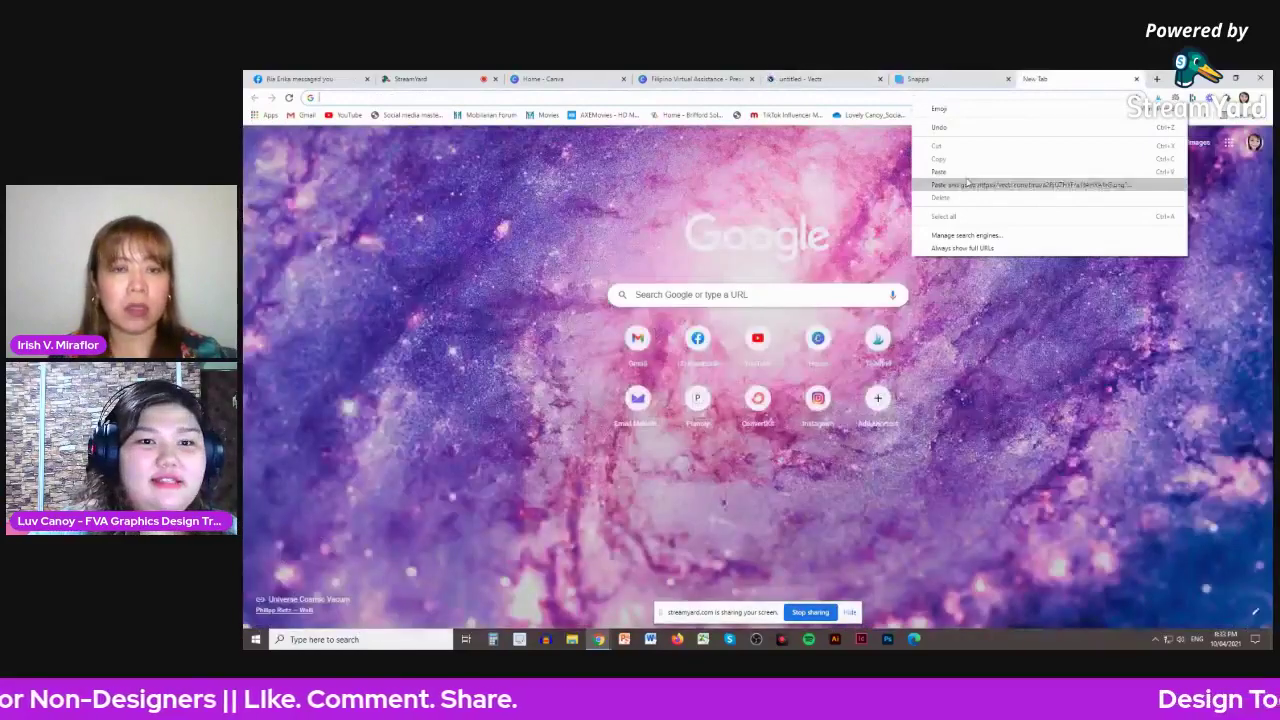
{"action": "left_click", "coordinate": [938, 171]}
{"action": "key", "text": "Return"}
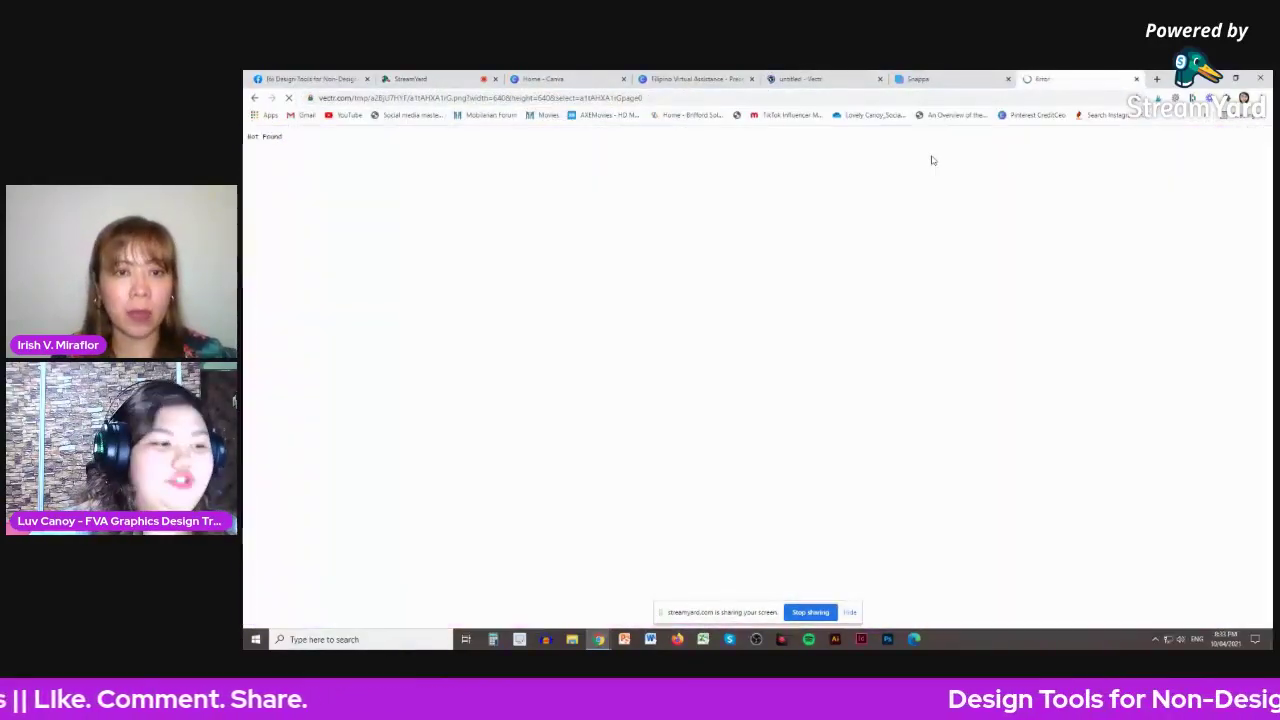
{"action": "left_click", "coordinate": [1136, 79]}
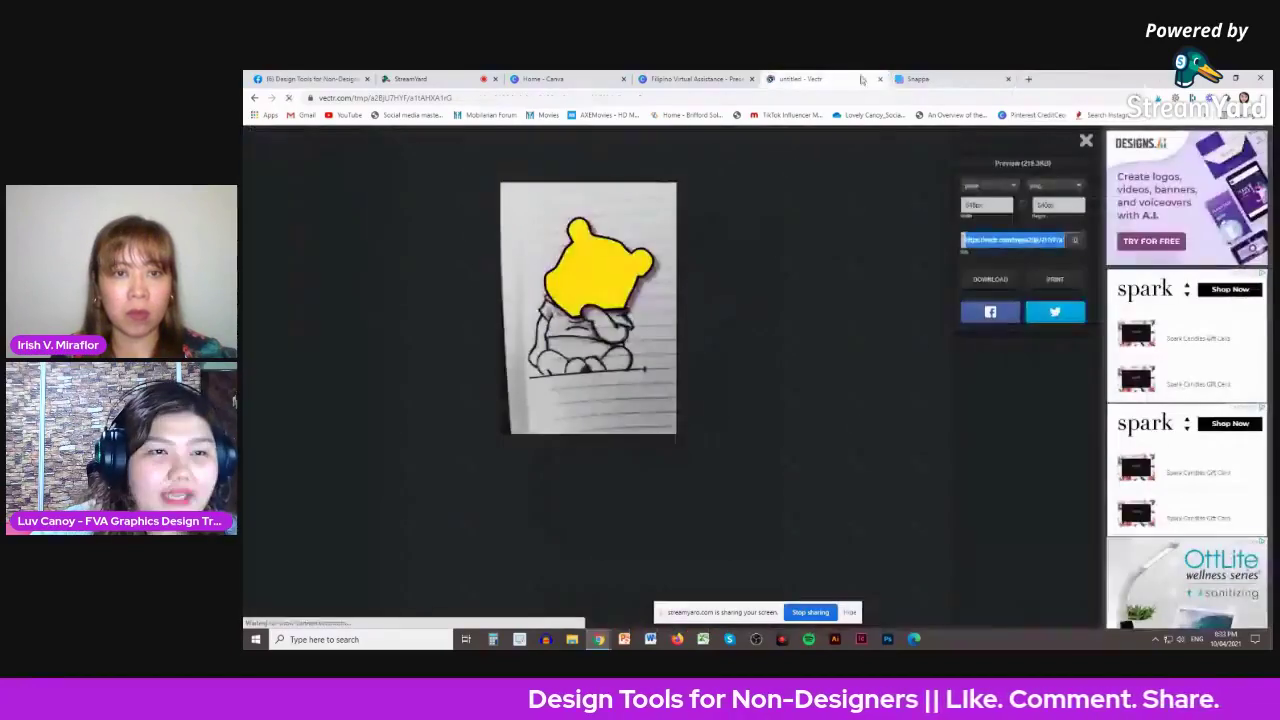
- Select the entire share link text in the export preview with Ctrl+A
{"action": "left_click", "coordinate": [967, 240]}
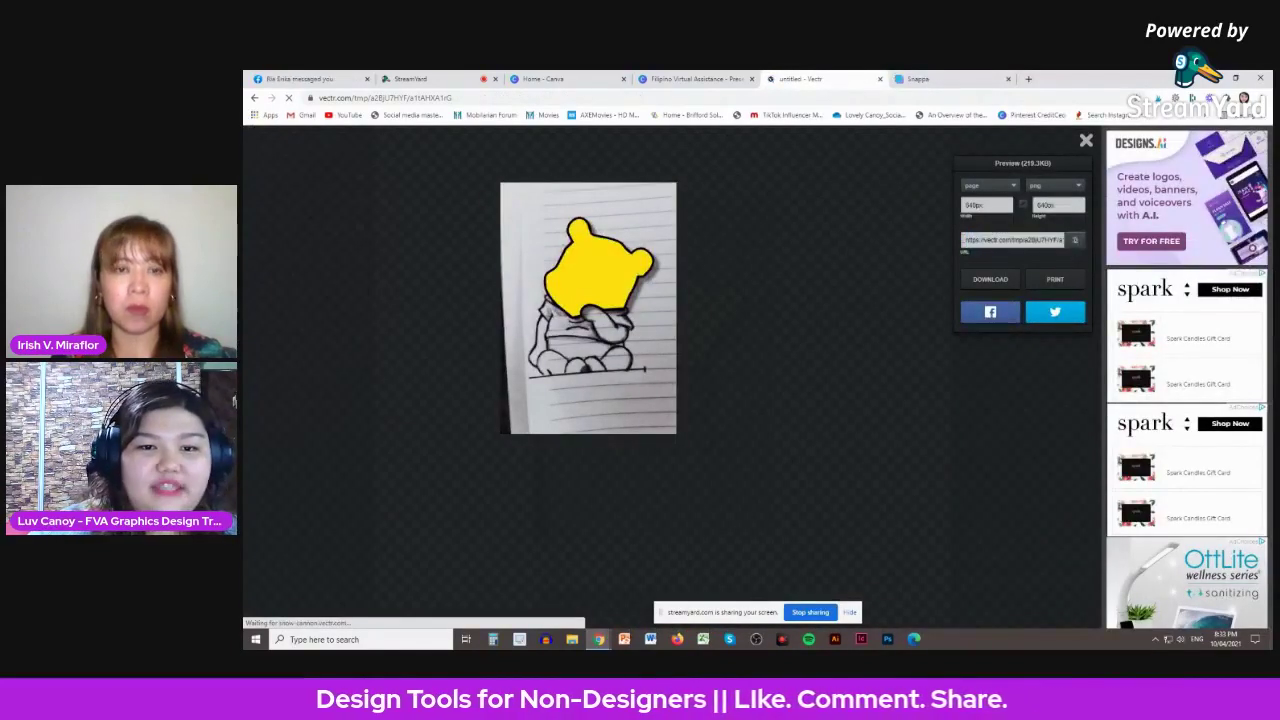
{"action": "left_click_drag", "start_coordinate": [967, 240], "coordinate": [1063, 241]}
{"action": "left_click", "coordinate": [1063, 241]}
{"action": "key", "text": "ctrl+a"}
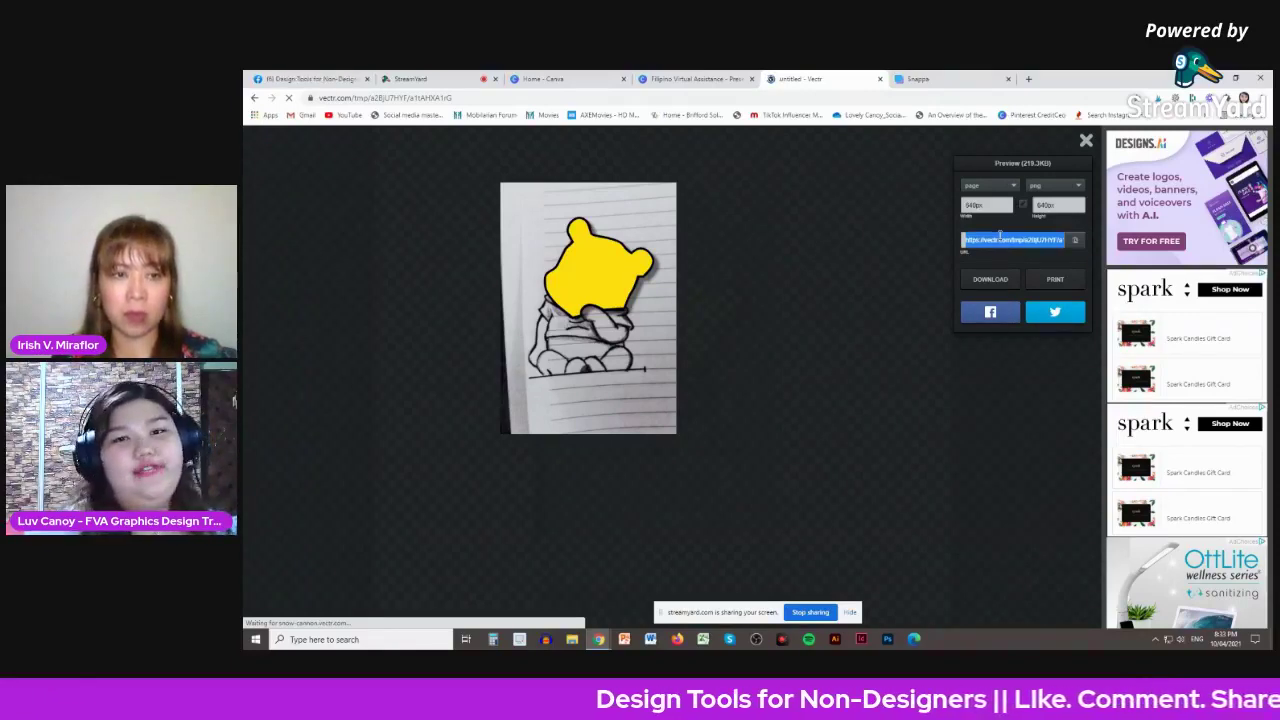
- Download the Vectr bear drawing as a PNG, view it in Photos, then close Photos
{"action": "left_click", "coordinate": [1004, 256]}
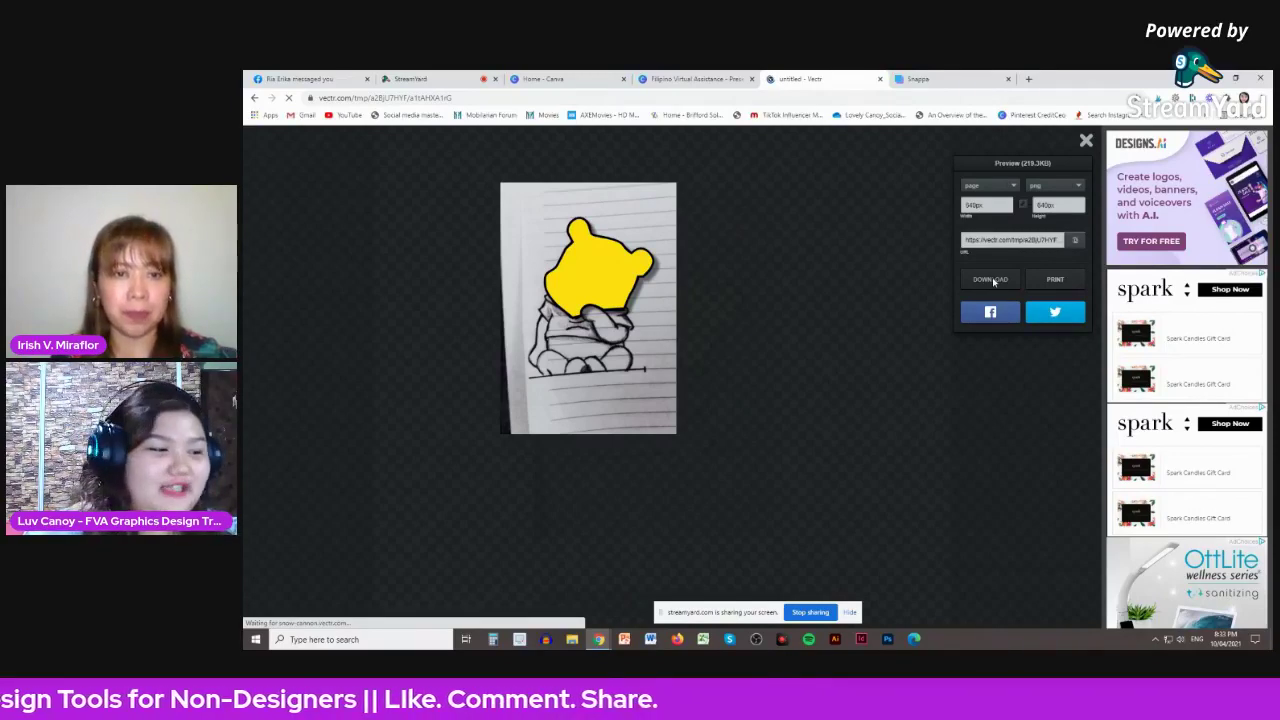
{"action": "left_click", "coordinate": [305, 611]}
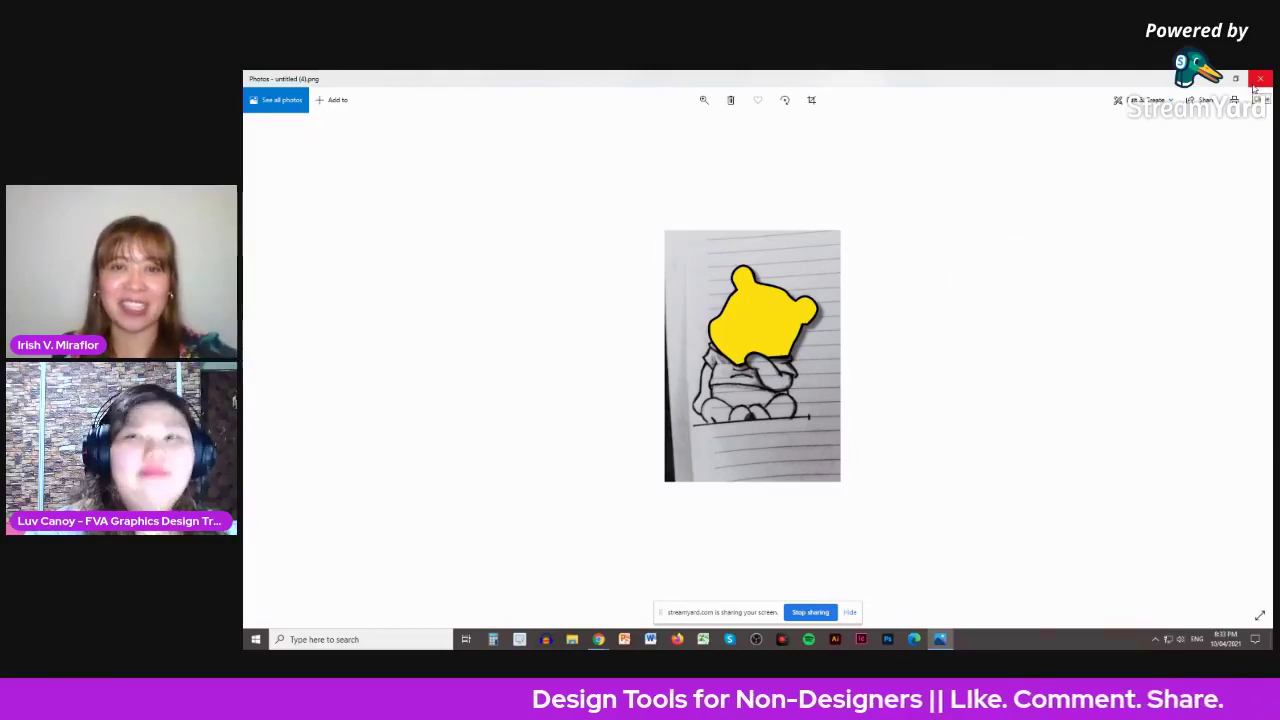
{"action": "left_click", "coordinate": [1255, 87]}
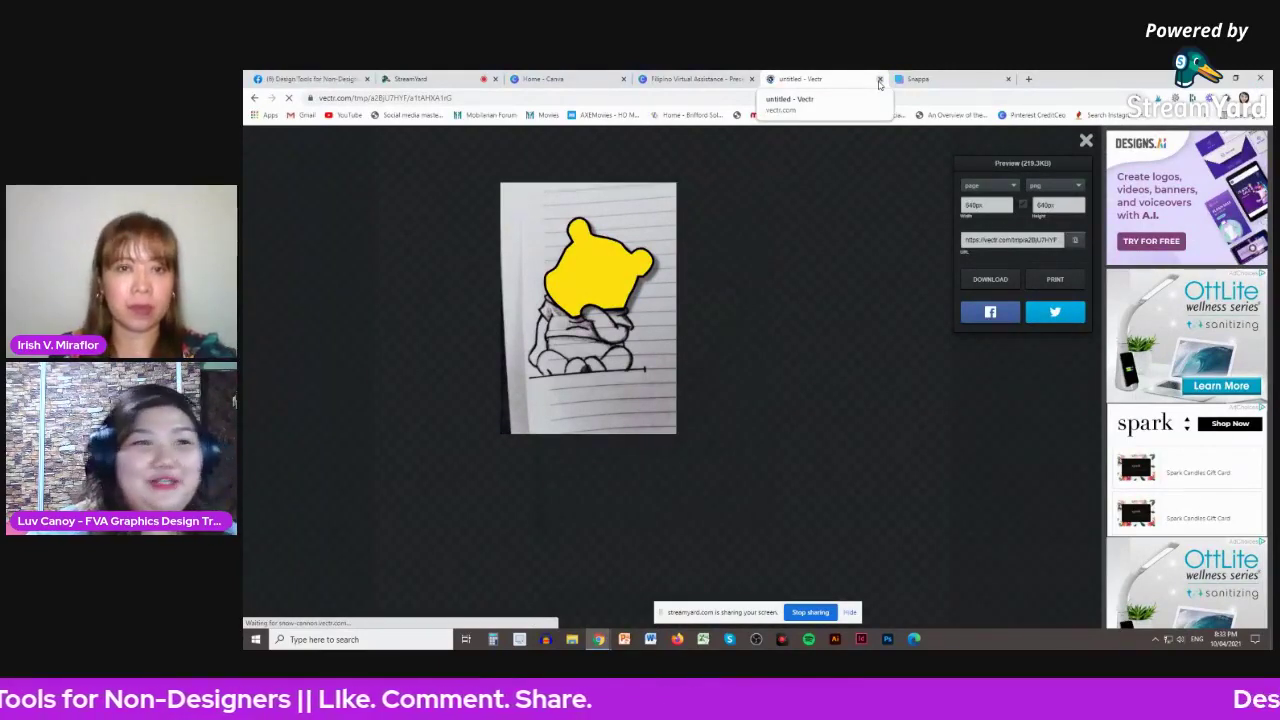
- Close the Vectr tab and switch to the Home - Canva tab
{"action": "left_click", "coordinate": [879, 79]}
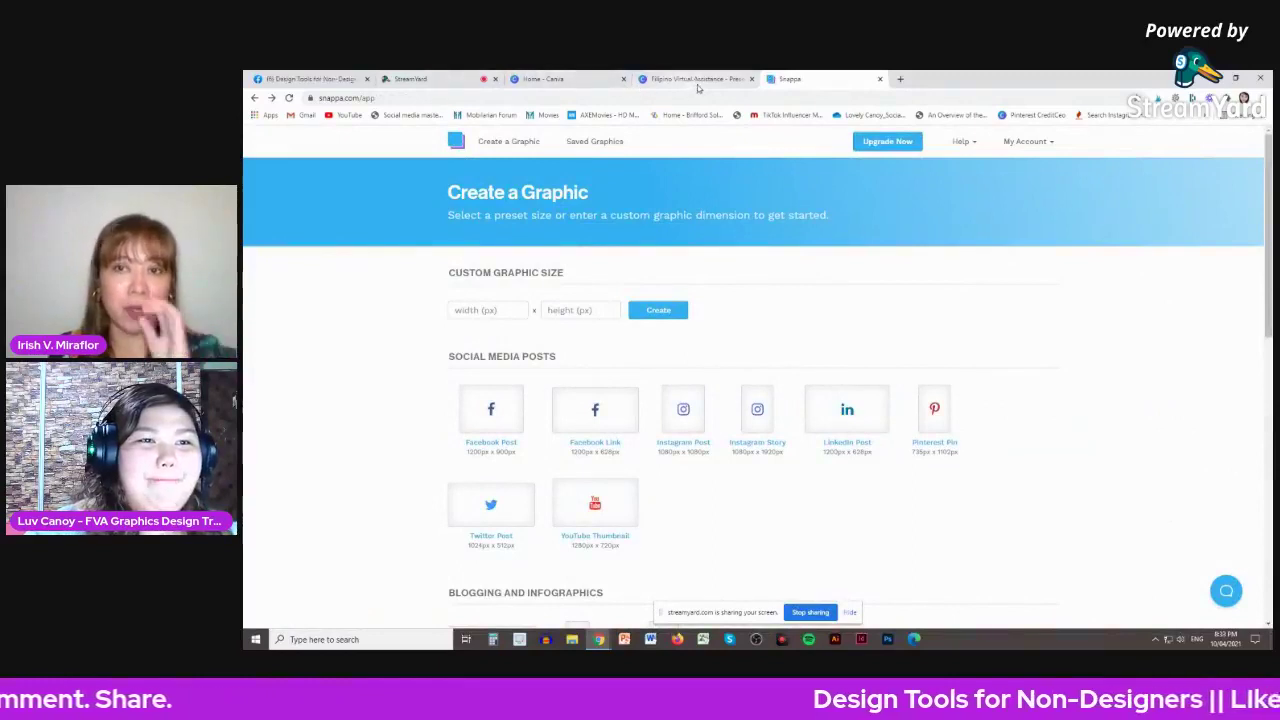
{"action": "left_click", "coordinate": [575, 80]}
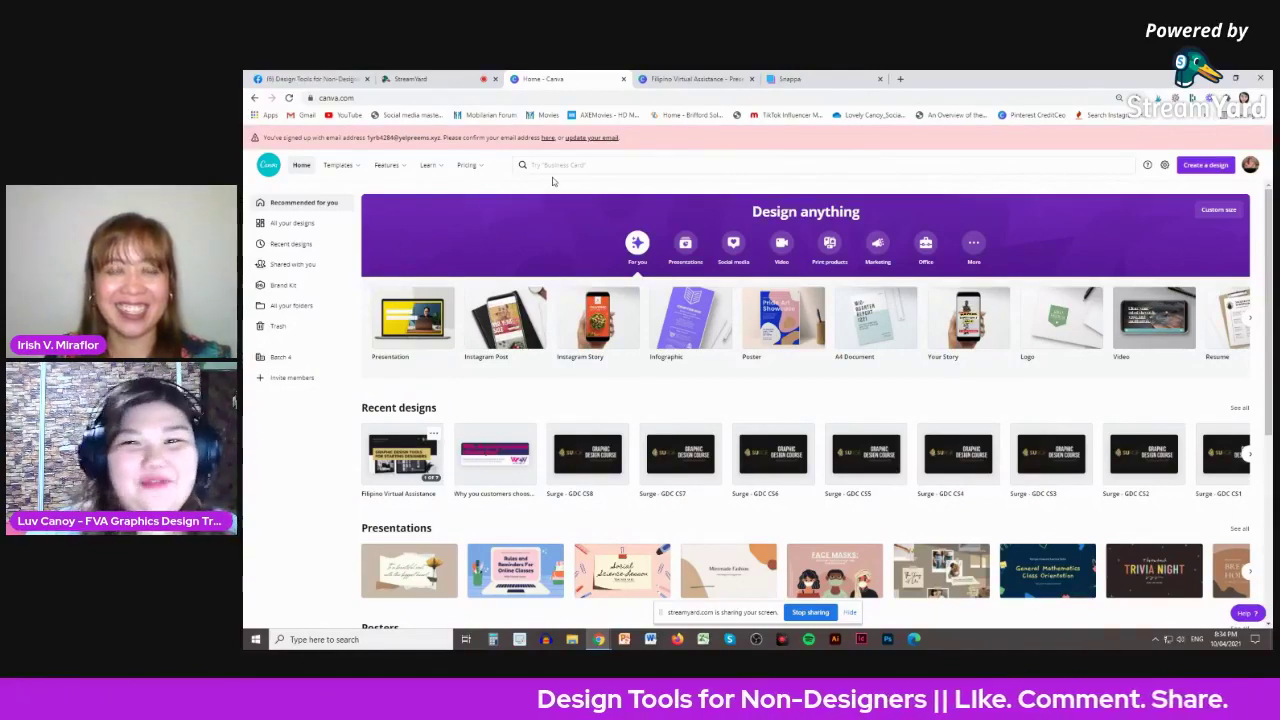
- From All your designs, open the Create a design menu of design types
{"action": "scroll", "coordinate": [651, 310], "scroll_direction": "down", "scroll_amount": 1}
{"action": "scroll", "coordinate": [651, 310], "scroll_direction": "up", "scroll_amount": 1}
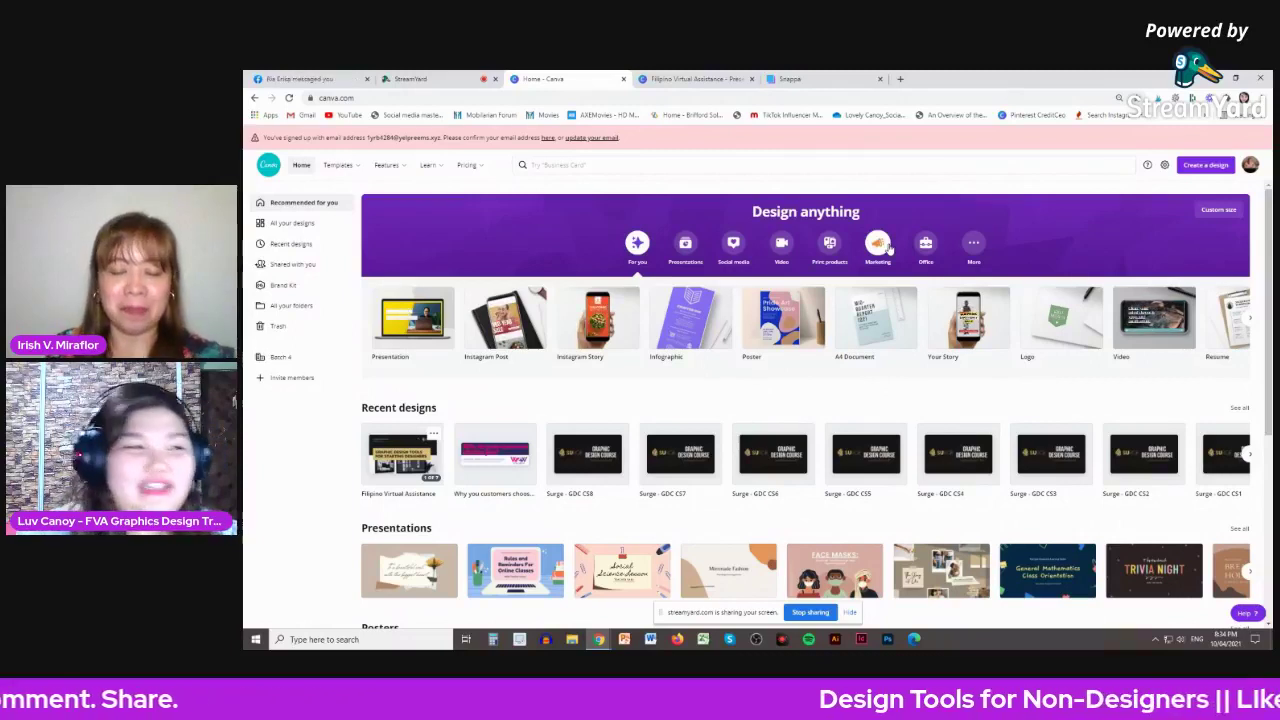
{"action": "left_click", "coordinate": [302, 225]}
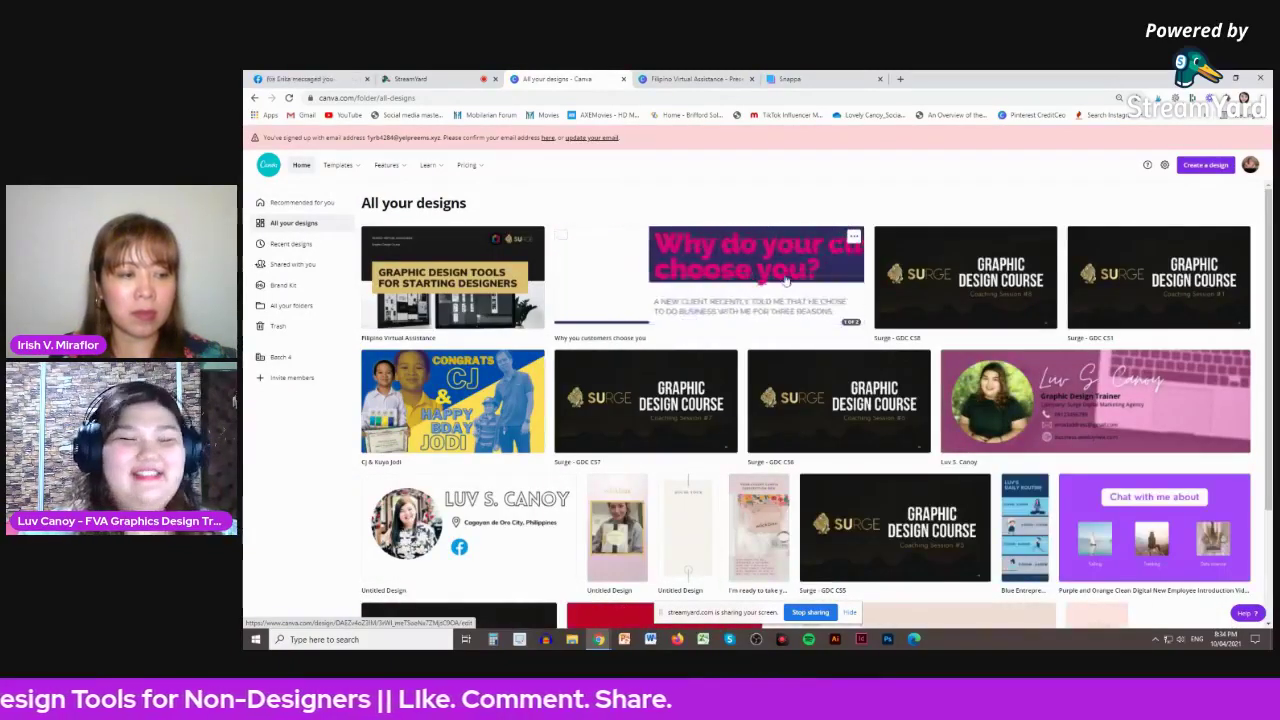
{"action": "scroll", "coordinate": [788, 283], "scroll_direction": "down", "scroll_amount": 2}
{"action": "scroll", "coordinate": [788, 283], "scroll_direction": "up", "scroll_amount": 2}
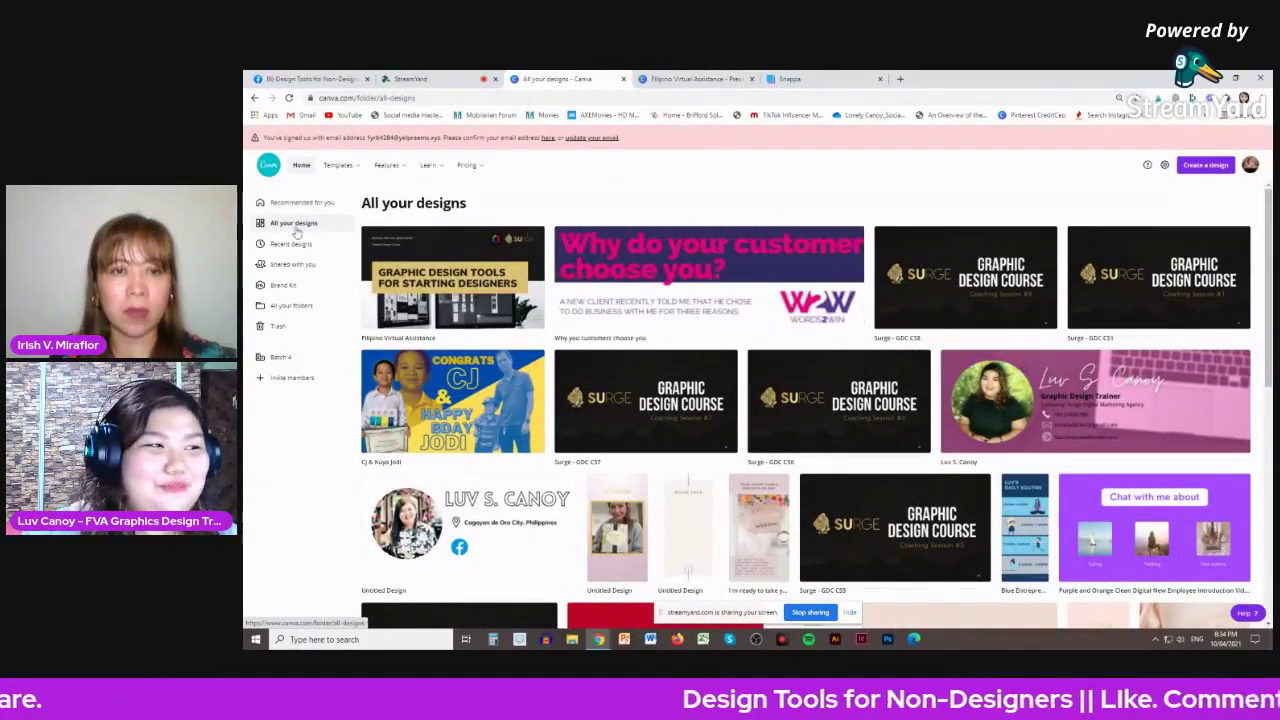
{"action": "left_click", "coordinate": [1203, 166]}
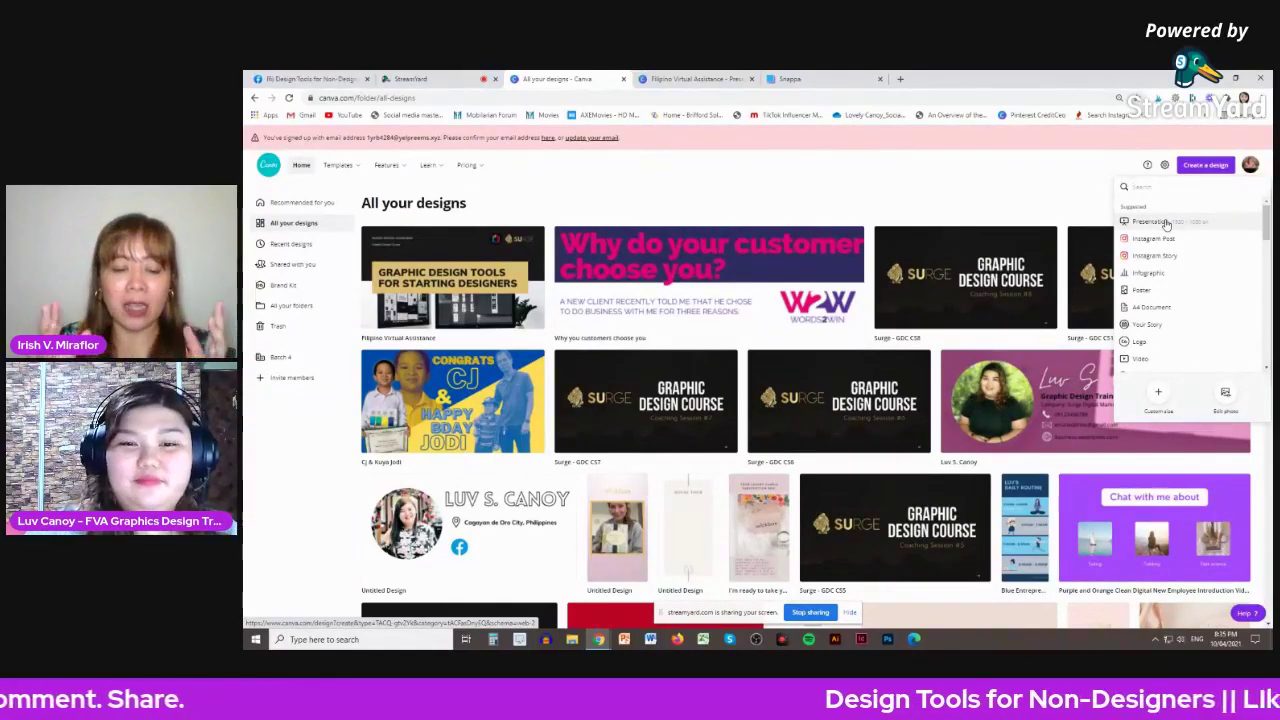
{"action": "left_click", "coordinate": [1006, 198]}
{"action": "scroll", "coordinate": [1072, 305], "scroll_direction": "down", "scroll_amount": 5}
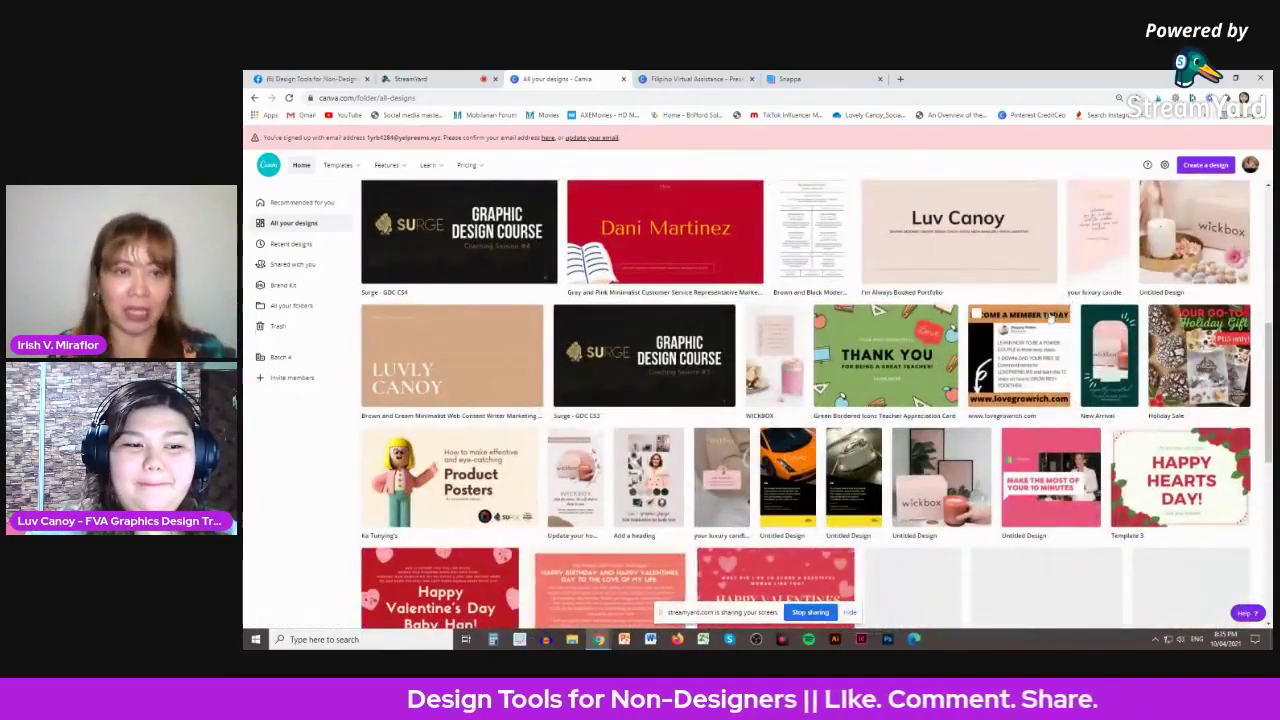
{"action": "scroll", "coordinate": [965, 350], "scroll_direction": "up", "scroll_amount": 3}
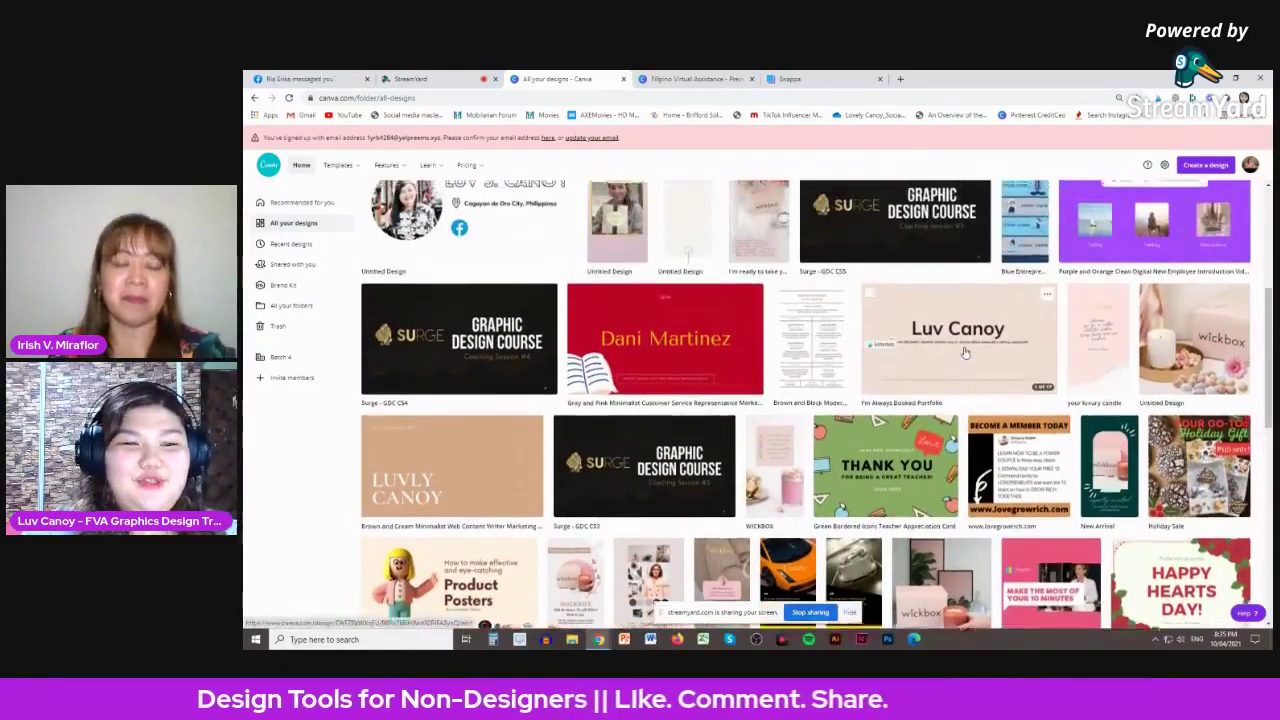
{"action": "scroll", "coordinate": [965, 352], "scroll_direction": "up", "scroll_amount": 3}
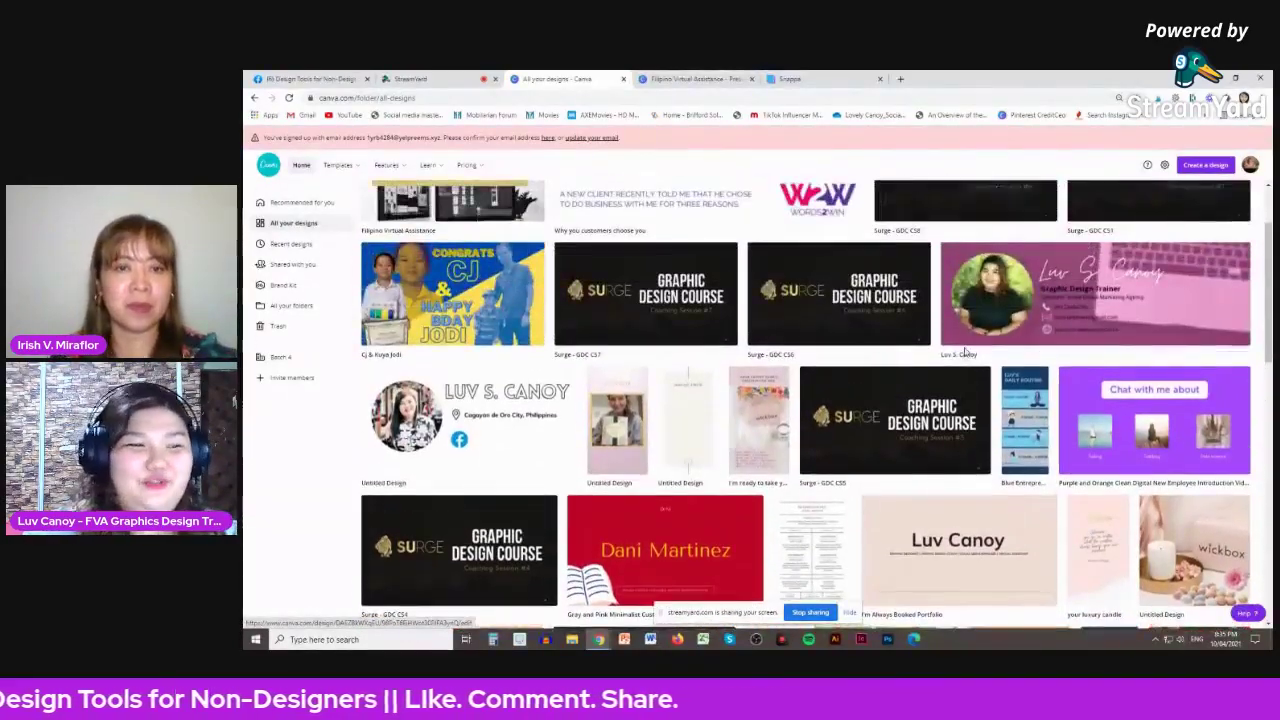
{"action": "scroll", "coordinate": [965, 352], "scroll_direction": "up", "scroll_amount": 2}
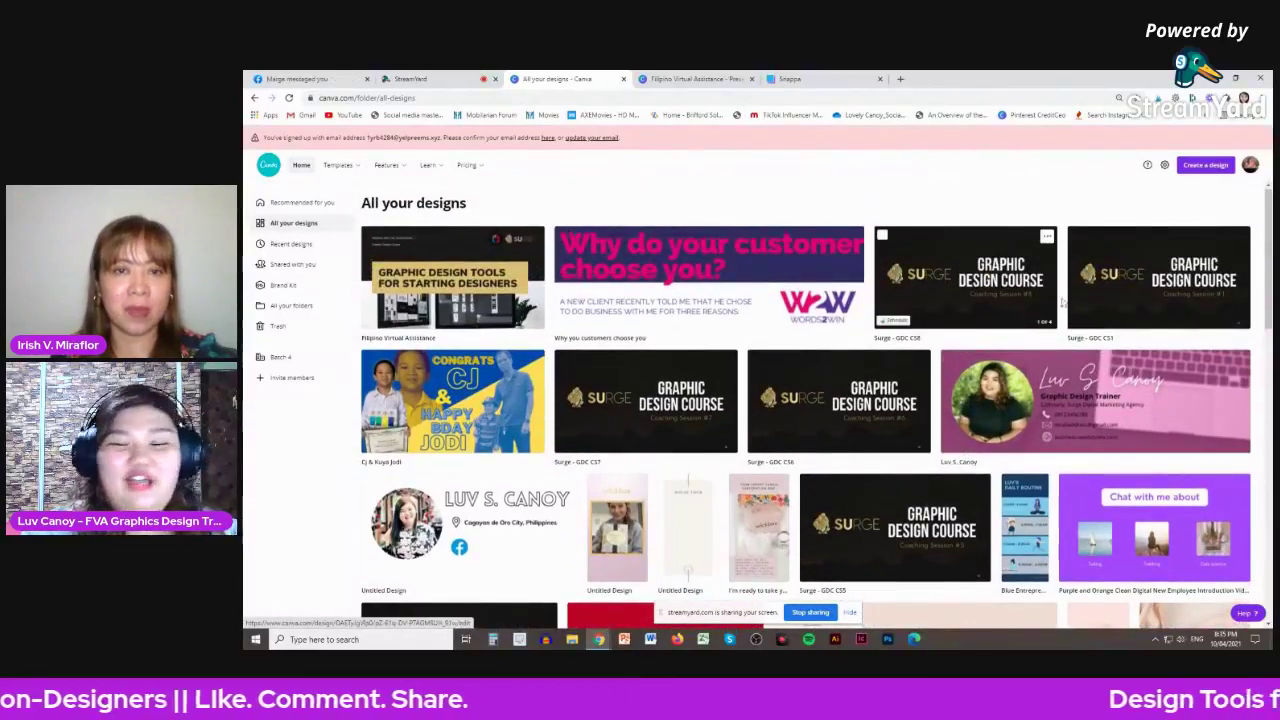
{"action": "left_click", "coordinate": [1199, 167]}
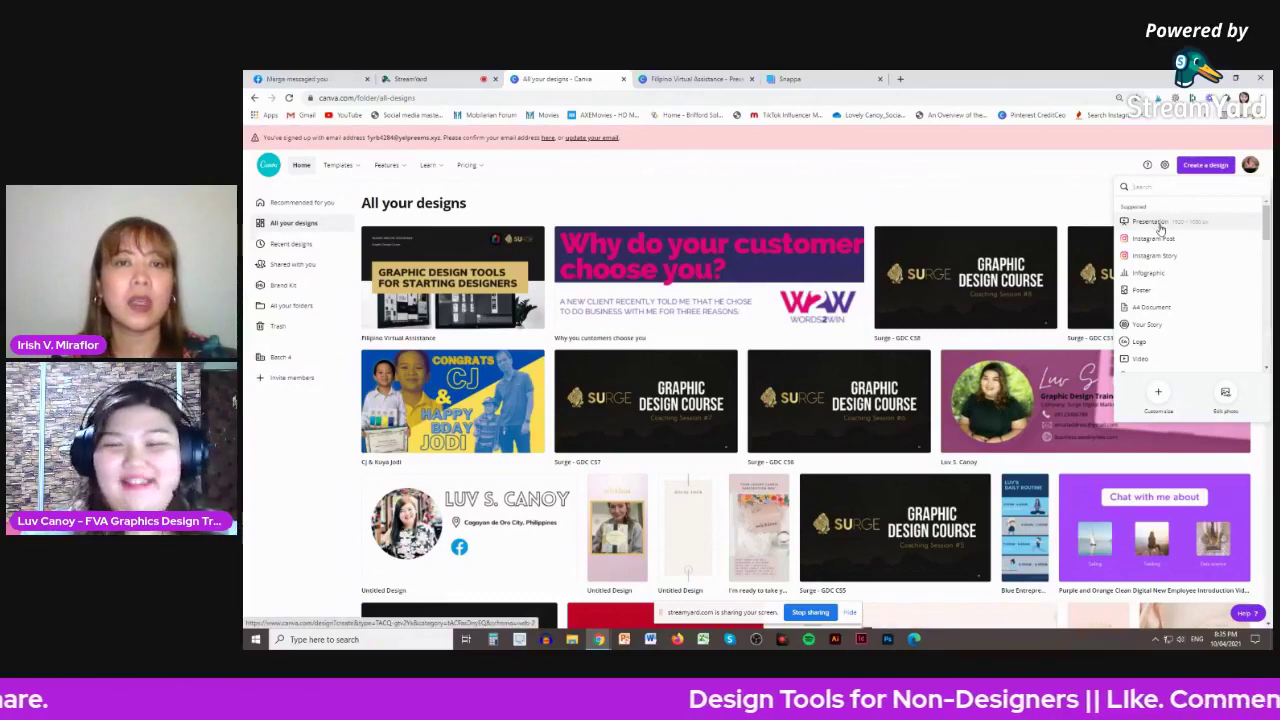
- Create a new Instagram Post design and browse the Elements library
{"action": "left_click", "coordinate": [1160, 240]}
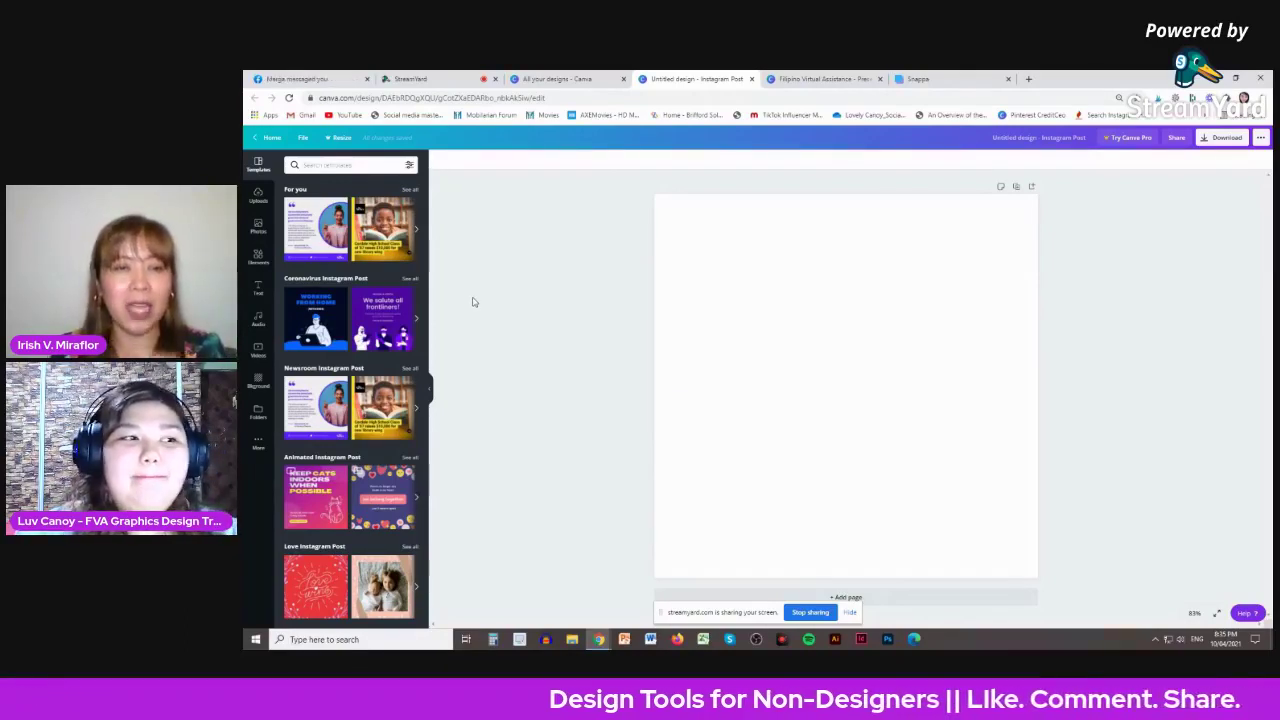
{"action": "left_click", "coordinate": [259, 258]}
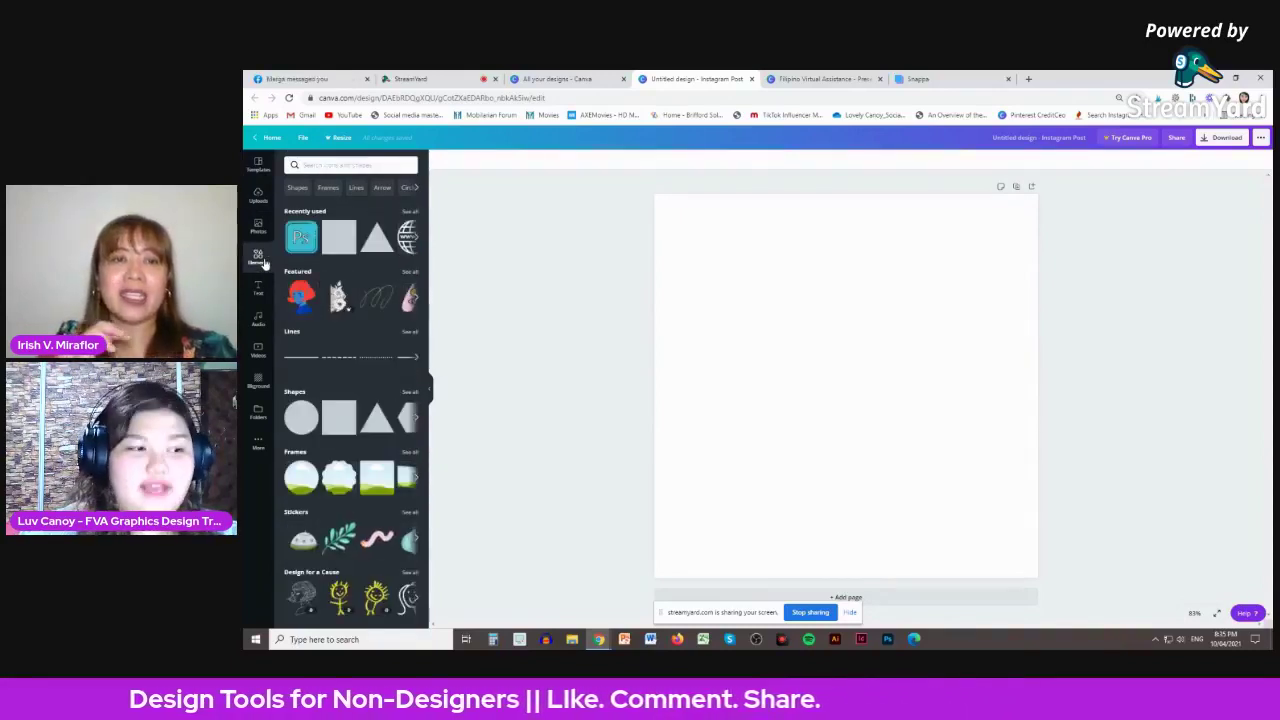
{"action": "scroll", "coordinate": [357, 300], "scroll_direction": "down", "scroll_amount": 1}
{"action": "scroll", "coordinate": [357, 300], "scroll_direction": "down", "scroll_amount": 1}
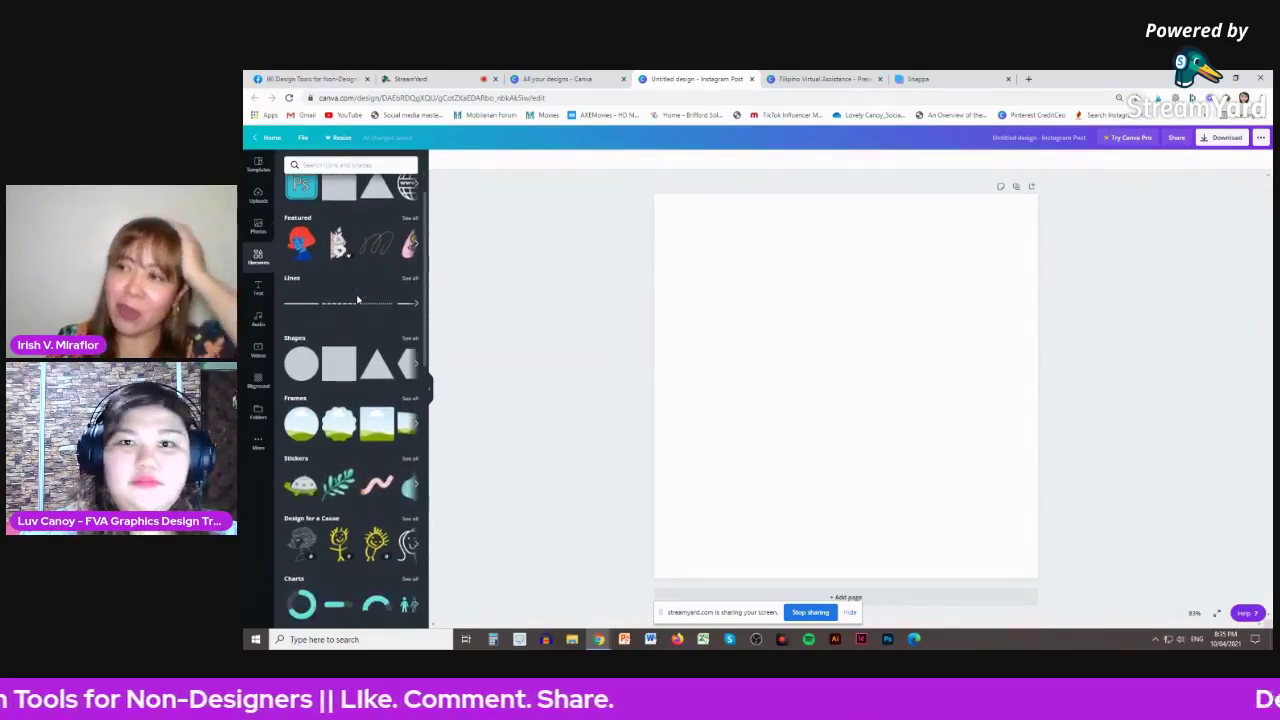
{"action": "scroll", "coordinate": [357, 300], "scroll_direction": "up", "scroll_amount": 1}
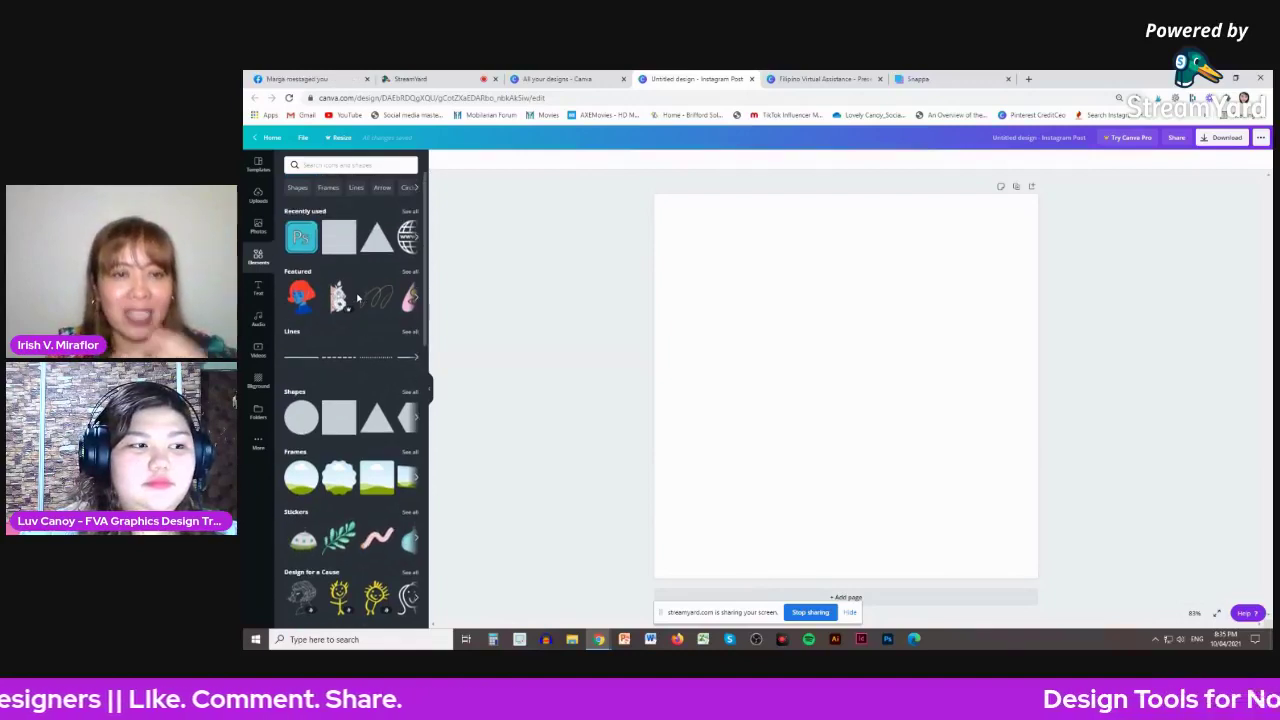
{"action": "scroll", "coordinate": [357, 300], "scroll_direction": "down", "scroll_amount": 2}
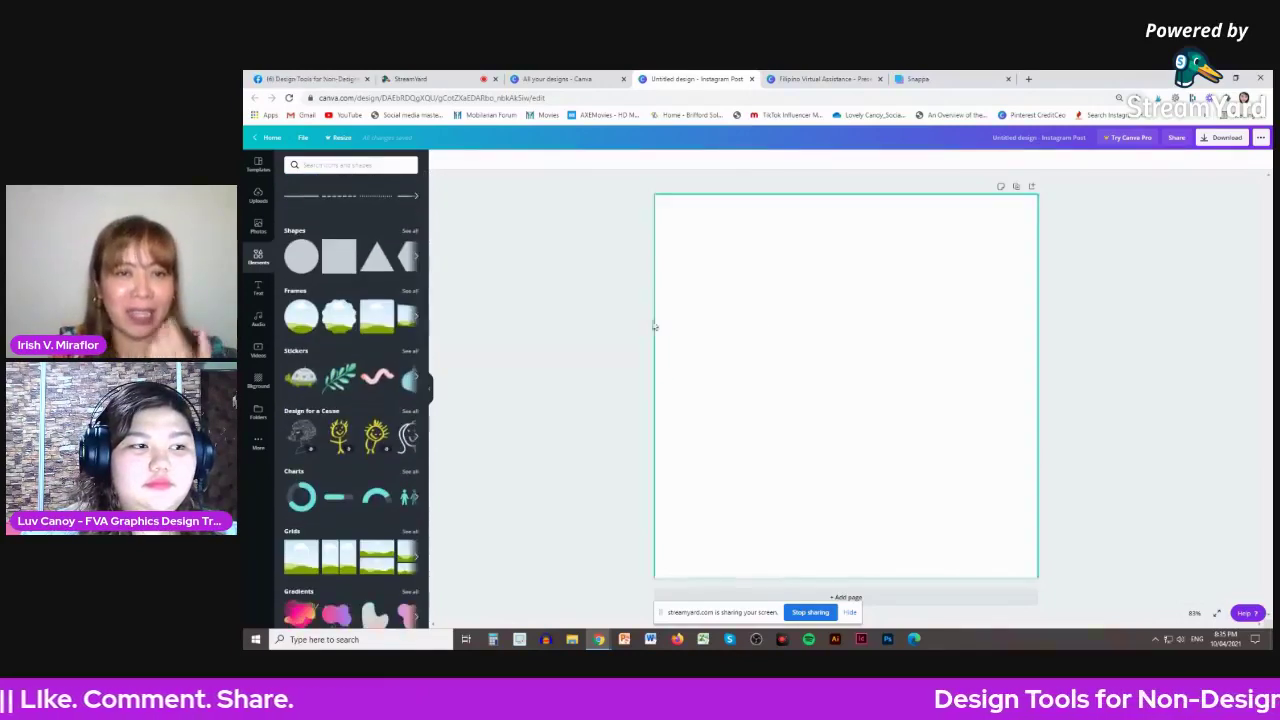
- Set the page background to light pink #FFB2B2
{"action": "left_click", "coordinate": [766, 294]}
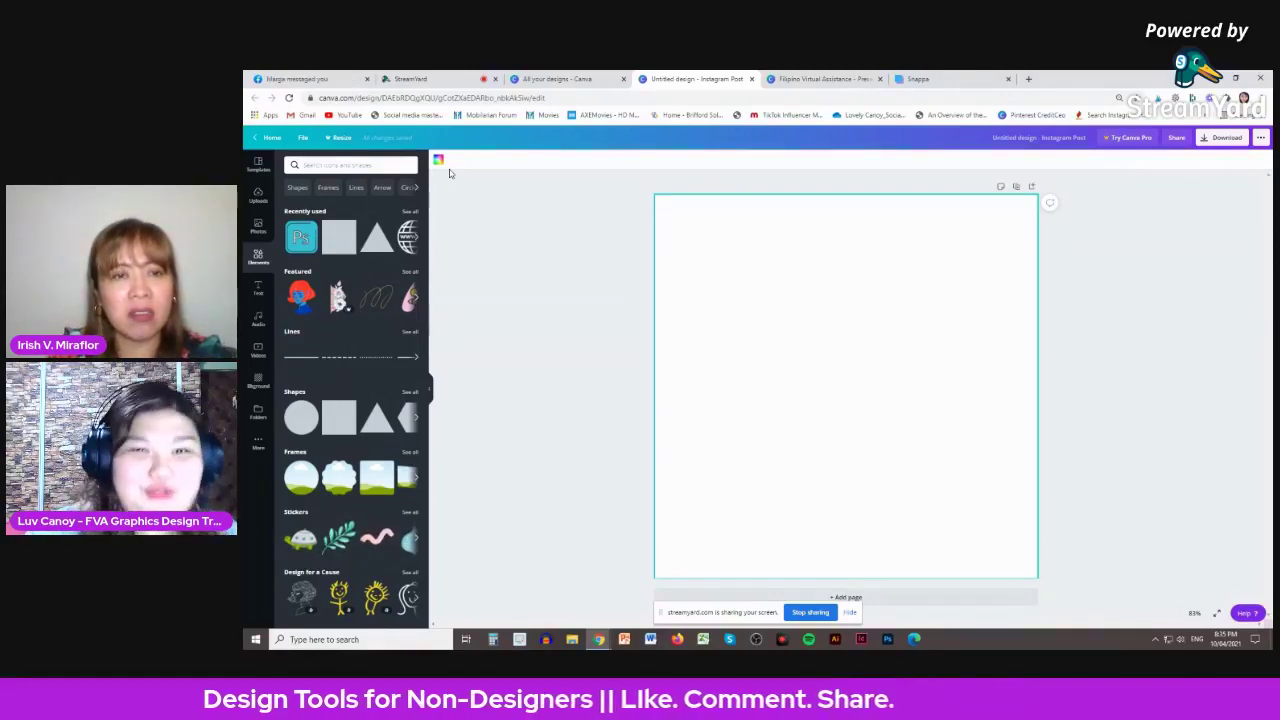
{"action": "left_click", "coordinate": [439, 163]}
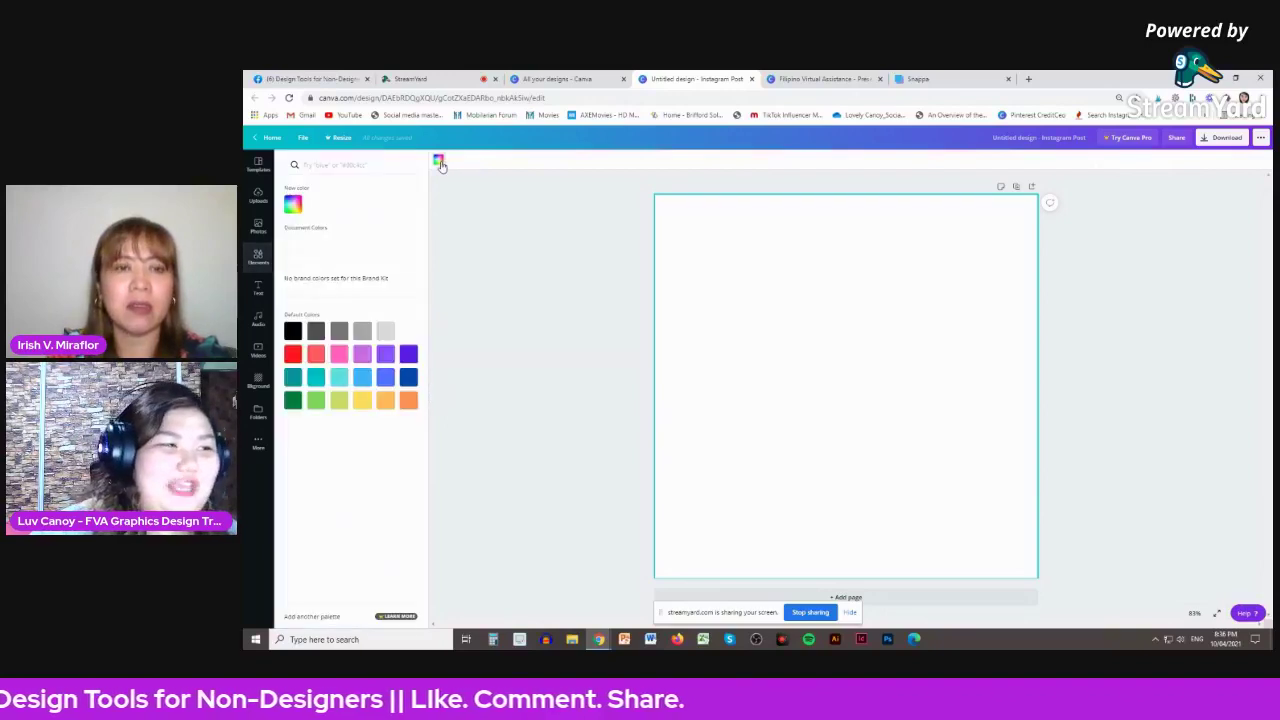
{"action": "left_click", "coordinate": [292, 204]}
{"action": "mouse_move", "coordinate": [328, 233]}
{"action": "left_mouse_down"}
{"action": "mouse_move", "coordinate": [338, 224]}
{"action": "mouse_move", "coordinate": [327, 218]}
{"action": "left_mouse_up"}
{"action": "left_click", "coordinate": [533, 263]}
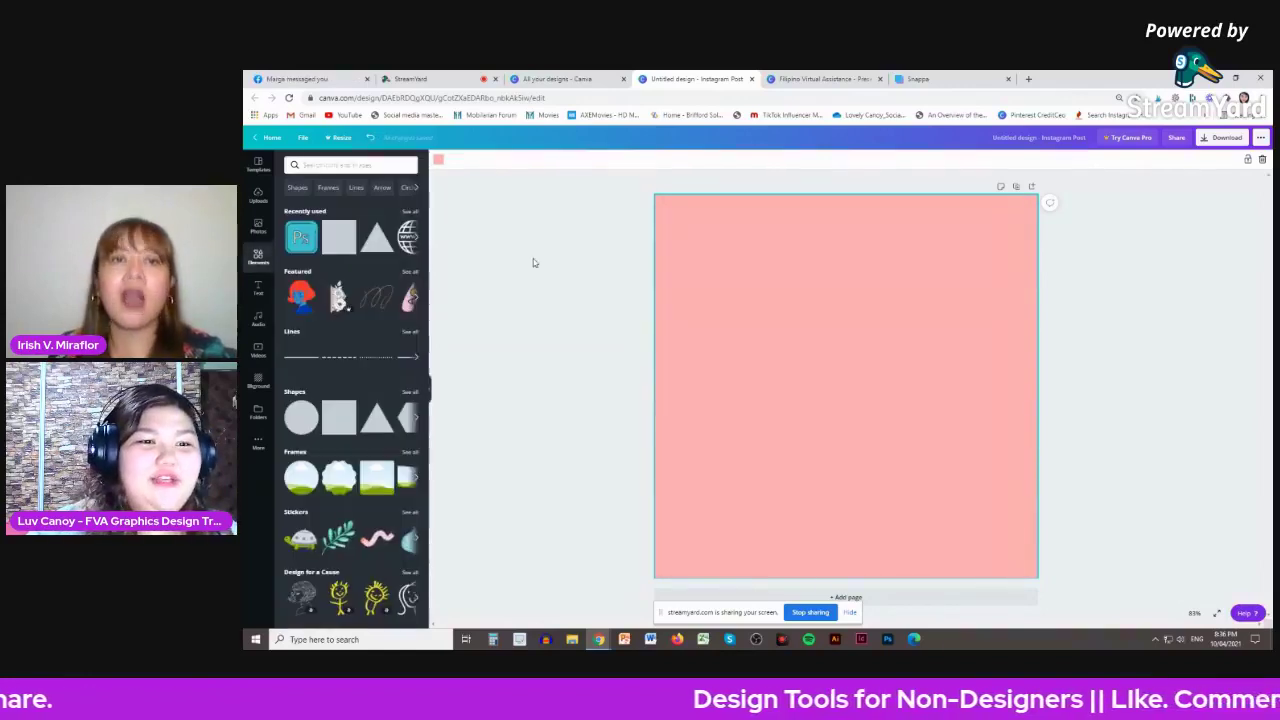
{"action": "scroll", "coordinate": [360, 397], "scroll_direction": "down", "scroll_amount": 3}
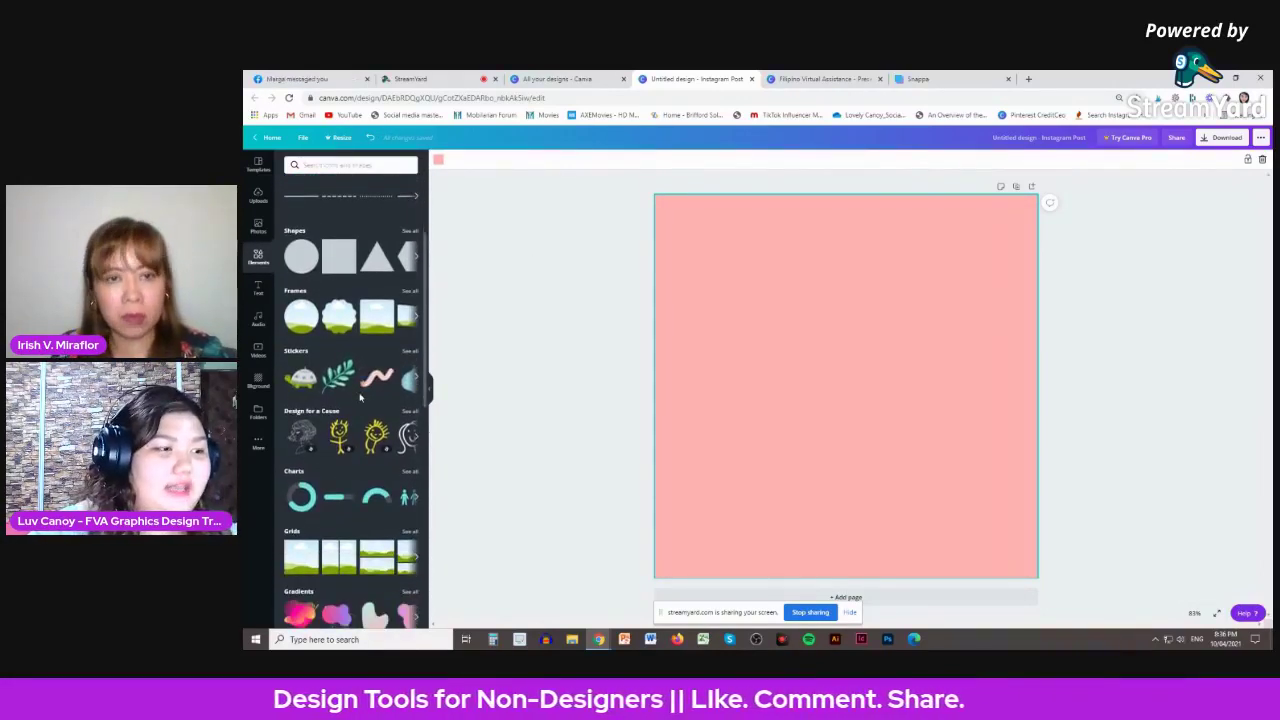
{"action": "scroll", "coordinate": [360, 397], "scroll_direction": "up", "scroll_amount": 3}
- Add the red-haired girl graphic, enlarge it and centre it on the page
{"action": "left_click", "coordinate": [313, 308]}
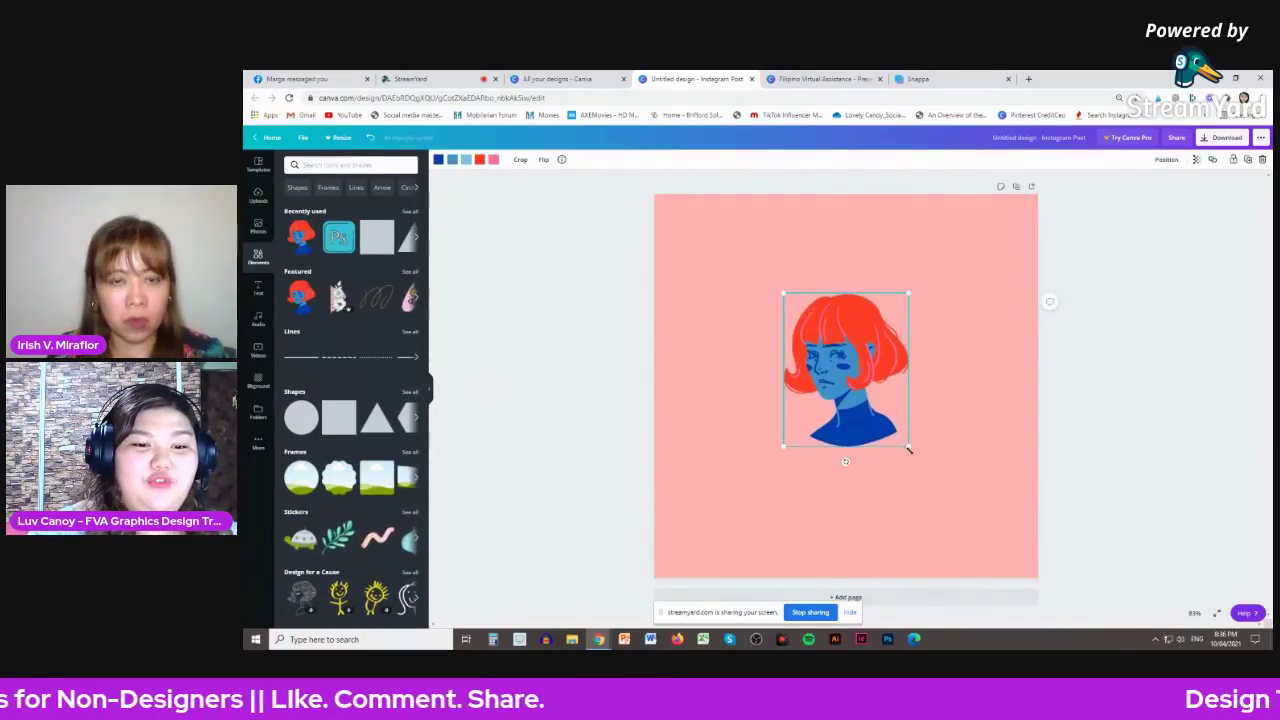
{"action": "left_click_drag", "start_coordinate": [908, 446], "coordinate": [964, 515]}
{"action": "mouse_move", "coordinate": [873, 427]}
{"action": "left_mouse_down"}
{"action": "mouse_move", "coordinate": [841, 384]}
{"action": "mouse_move", "coordinate": [864, 426]}
{"action": "left_mouse_up"}
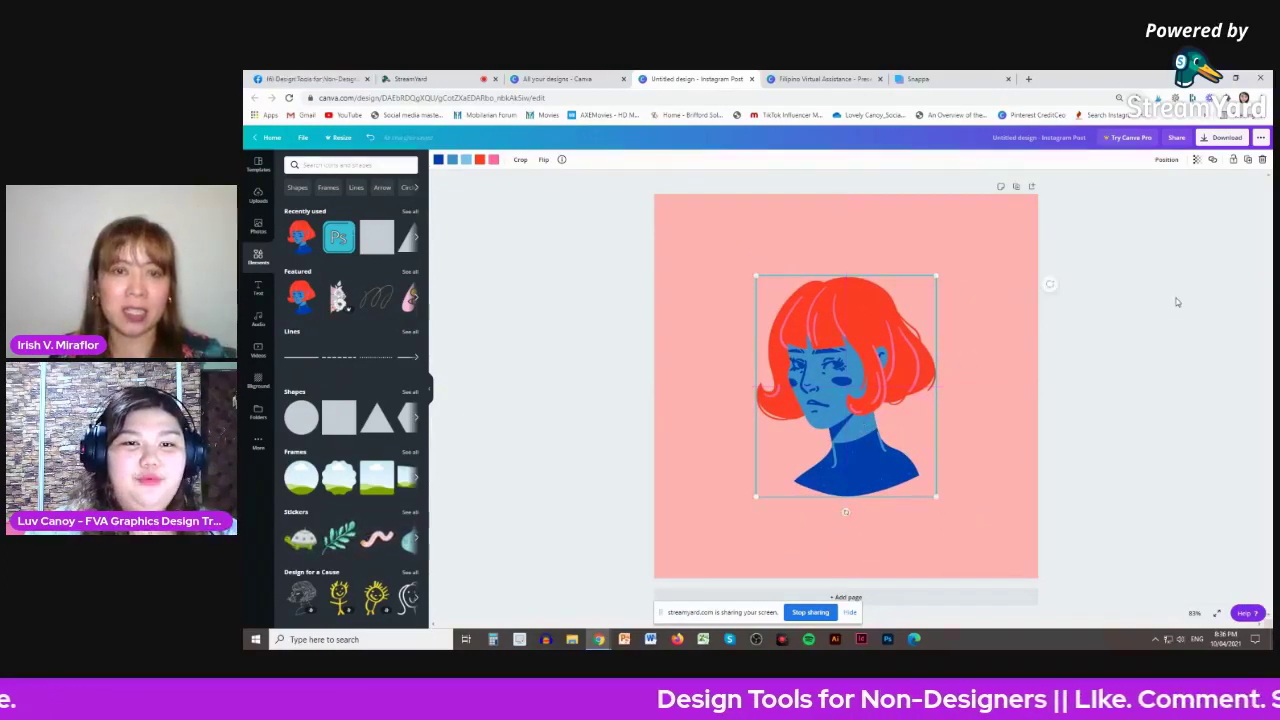
{"action": "left_click", "coordinate": [1127, 338]}
{"action": "left_click", "coordinate": [904, 333]}
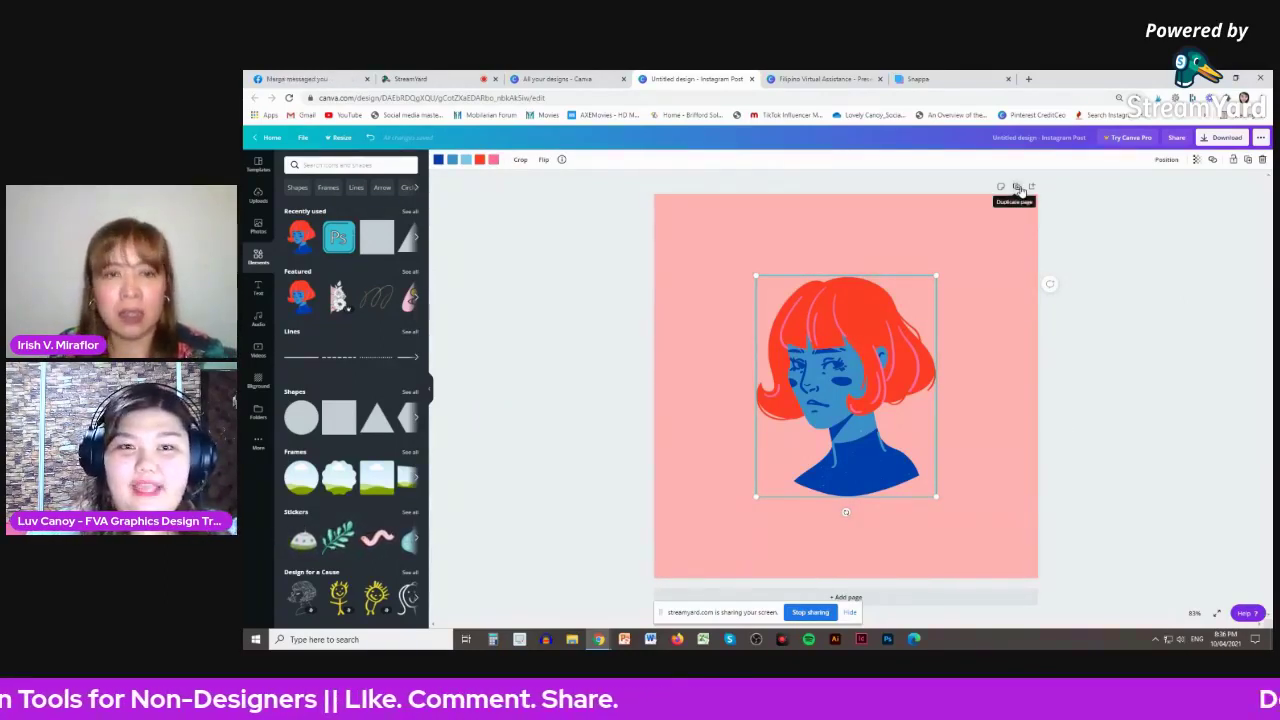
- Duplicate the page twice, tilting the graphic about 14° on Page 2 and back toward upright on Page 3
{"action": "left_click", "coordinate": [1018, 188]}
{"action": "left_click", "coordinate": [926, 331]}
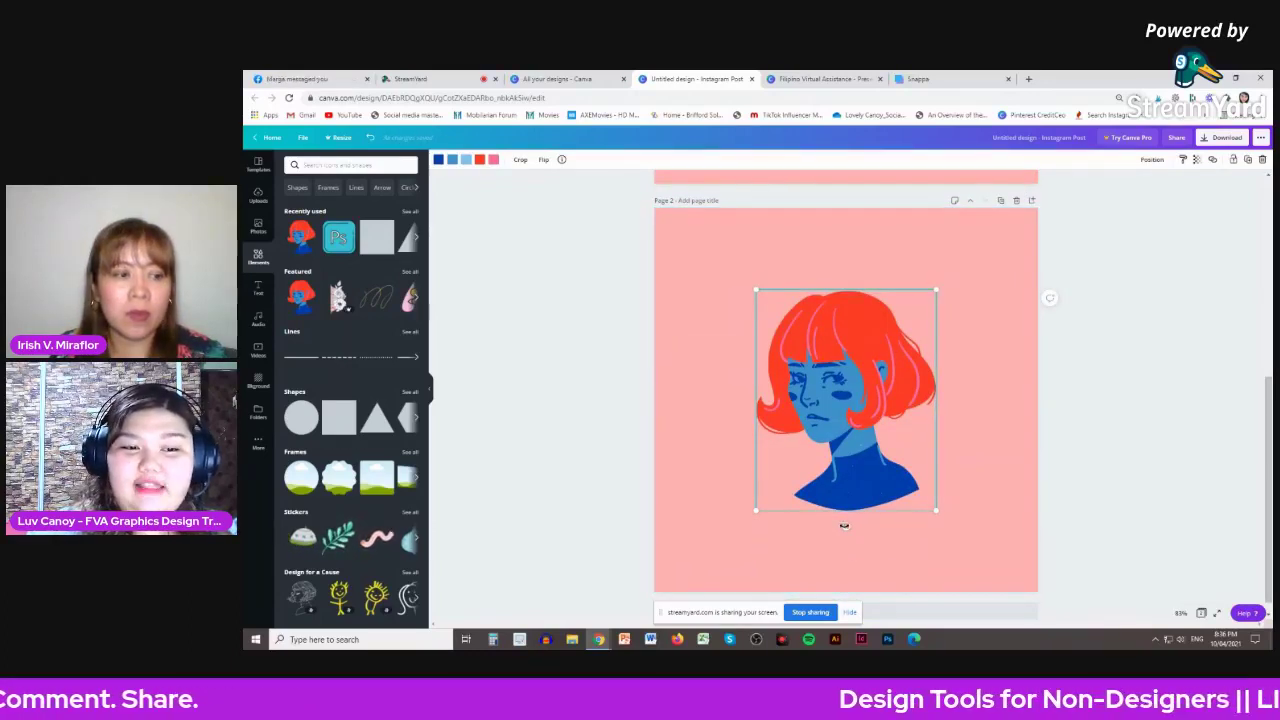
{"action": "mouse_move", "coordinate": [845, 525]}
{"action": "left_mouse_down"}
{"action": "mouse_move", "coordinate": [804, 516]}
{"action": "mouse_move", "coordinate": [824, 513]}
{"action": "left_mouse_up"}
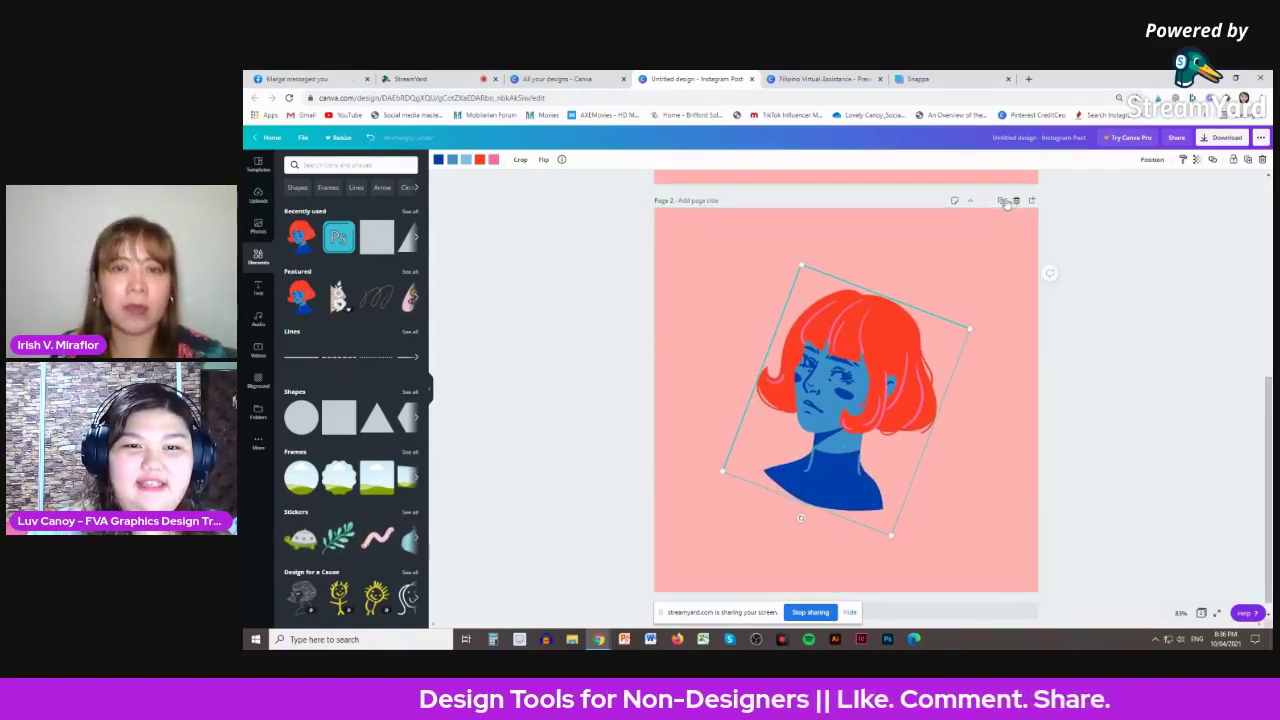
{"action": "left_click", "coordinate": [1002, 201]}
{"action": "left_click", "coordinate": [843, 515]}
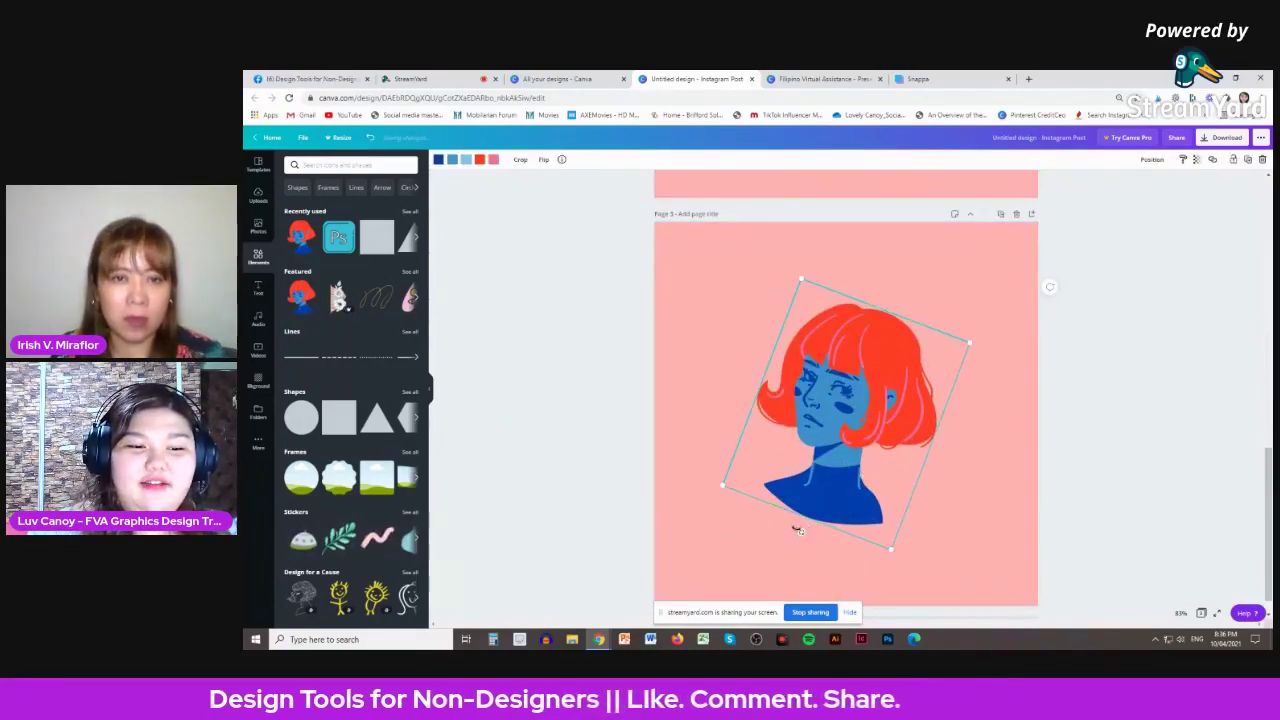
{"action": "left_click_drag", "start_coordinate": [808, 534], "coordinate": [871, 540]}
- Duplicate into Pages 4 and 5, tilting the graphic the other way, then toward upright
{"action": "left_click", "coordinate": [1004, 216]}
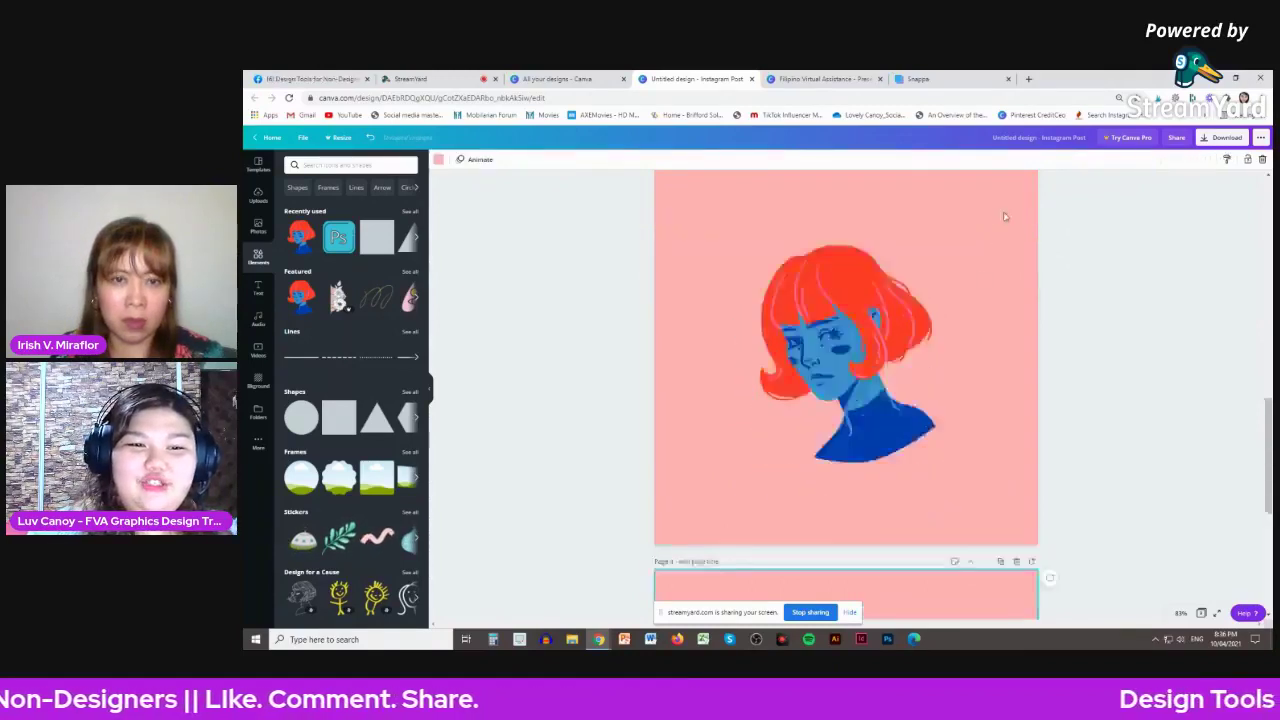
{"action": "left_click", "coordinate": [868, 505]}
{"action": "left_click_drag", "start_coordinate": [870, 538], "coordinate": [821, 538]}
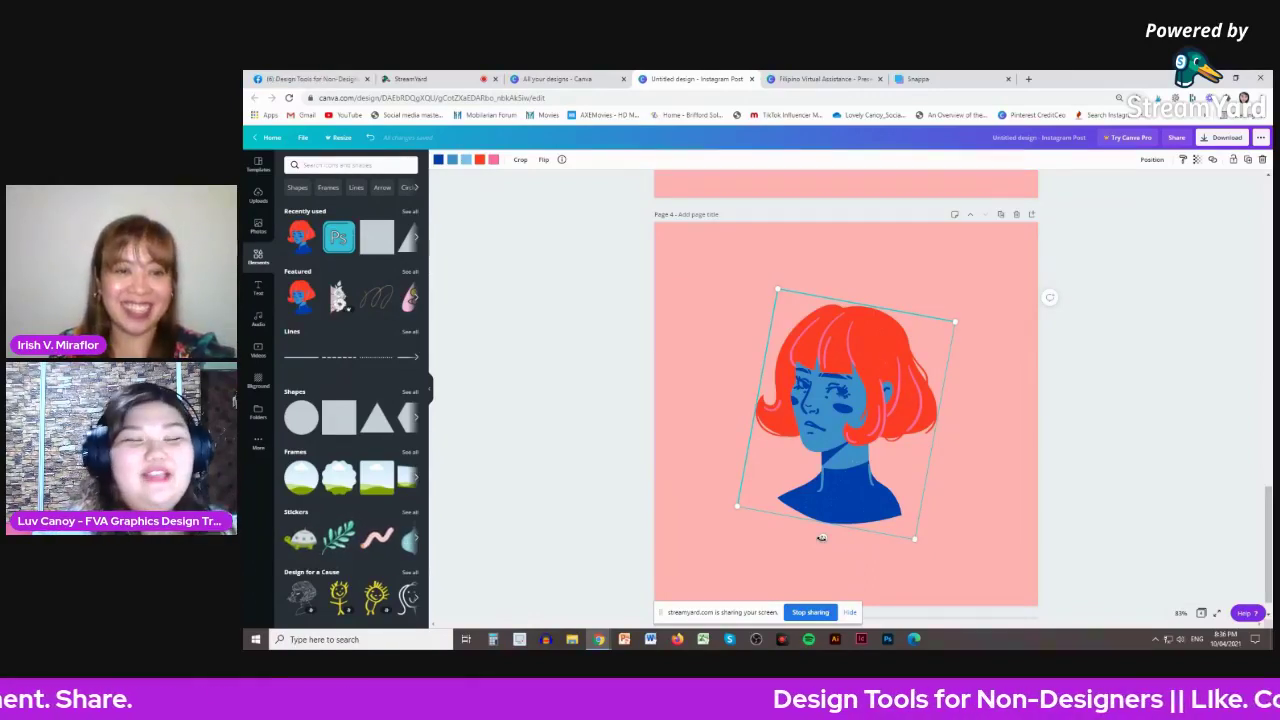
{"action": "scroll", "coordinate": [1043, 466], "scroll_direction": "up", "scroll_amount": 6}
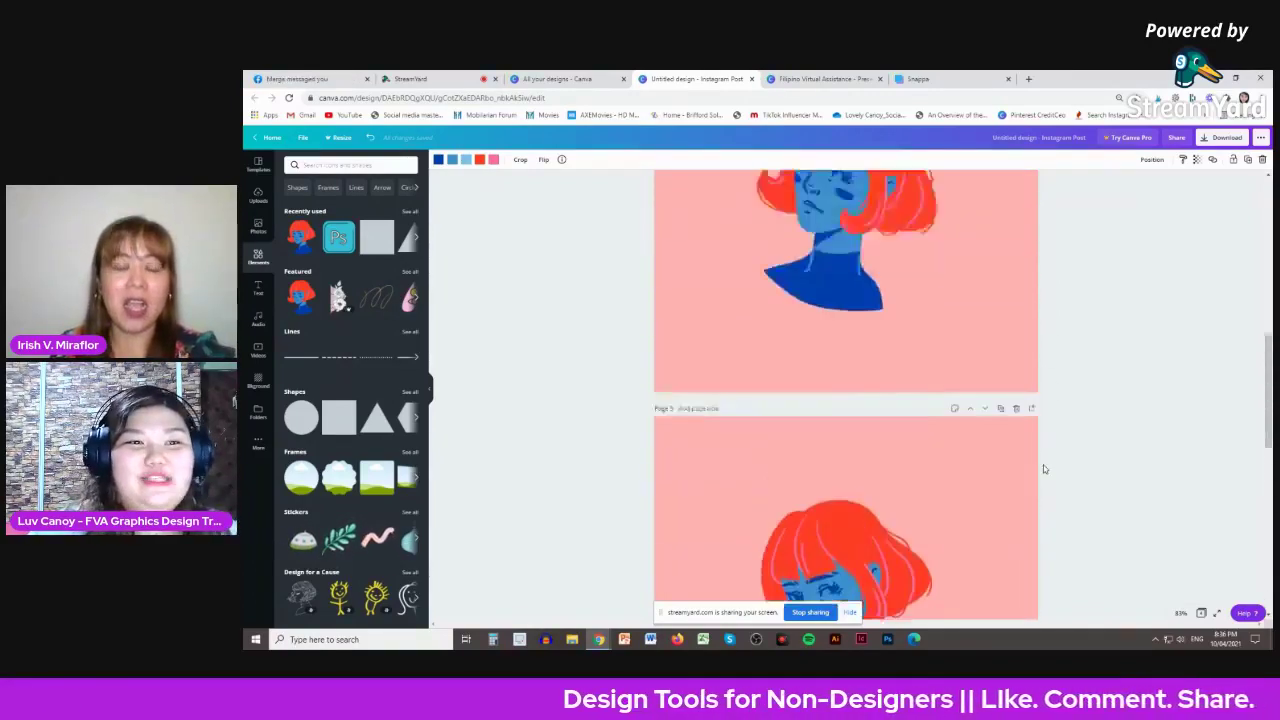
{"action": "scroll", "coordinate": [1043, 466], "scroll_direction": "down", "scroll_amount": 5}
{"action": "scroll", "coordinate": [1044, 469], "scroll_direction": "up", "scroll_amount": 3}
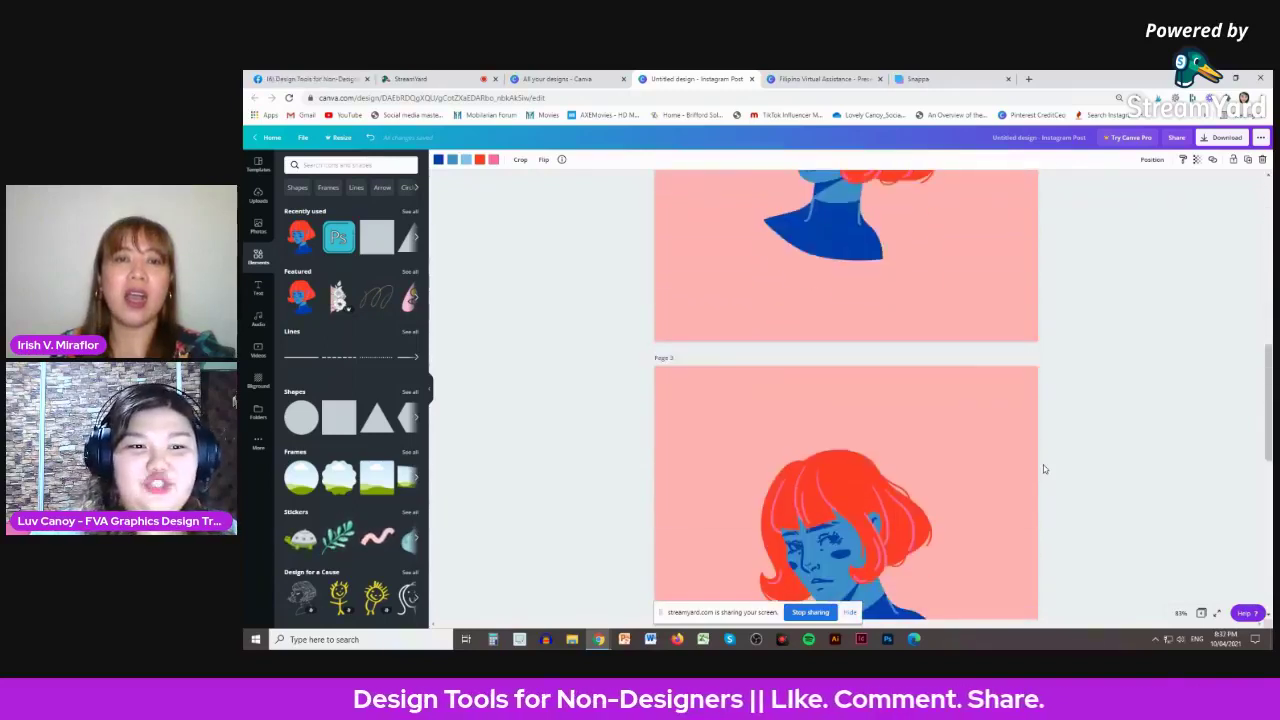
{"action": "scroll", "coordinate": [1043, 466], "scroll_direction": "down", "scroll_amount": 3}
{"action": "scroll", "coordinate": [991, 457], "scroll_direction": "up", "scroll_amount": 1}
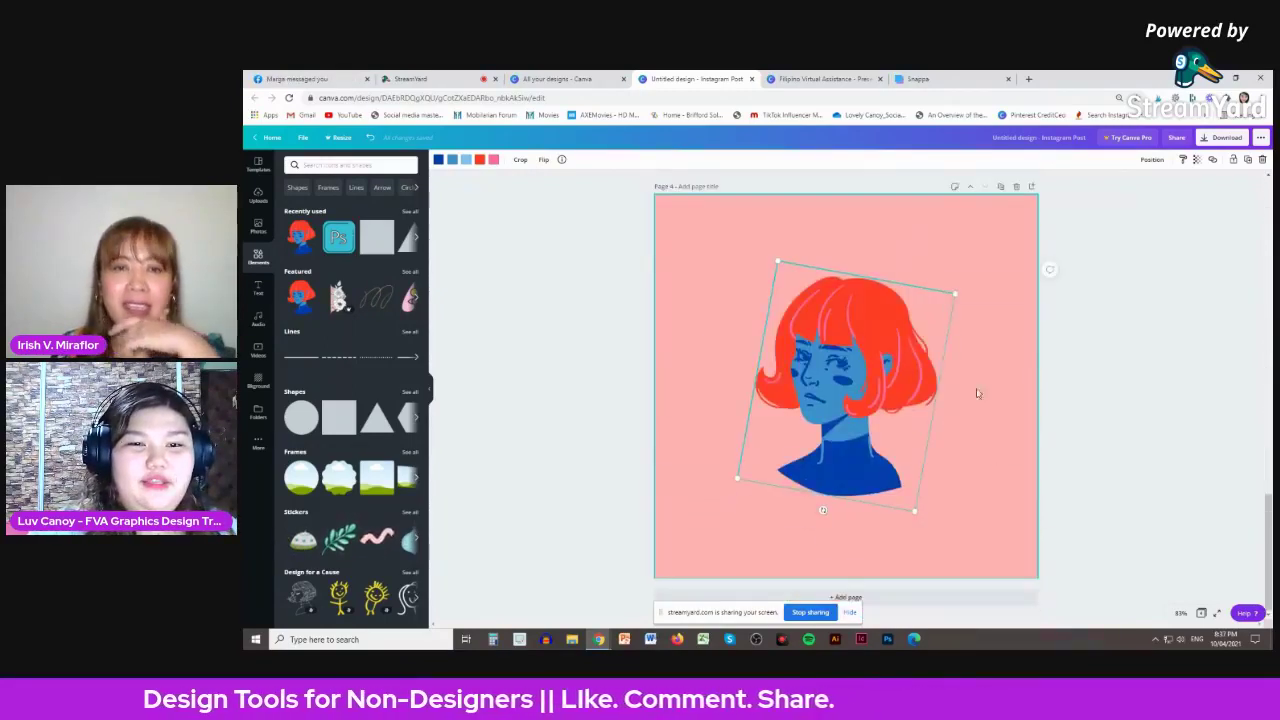
{"action": "left_click", "coordinate": [1000, 189]}
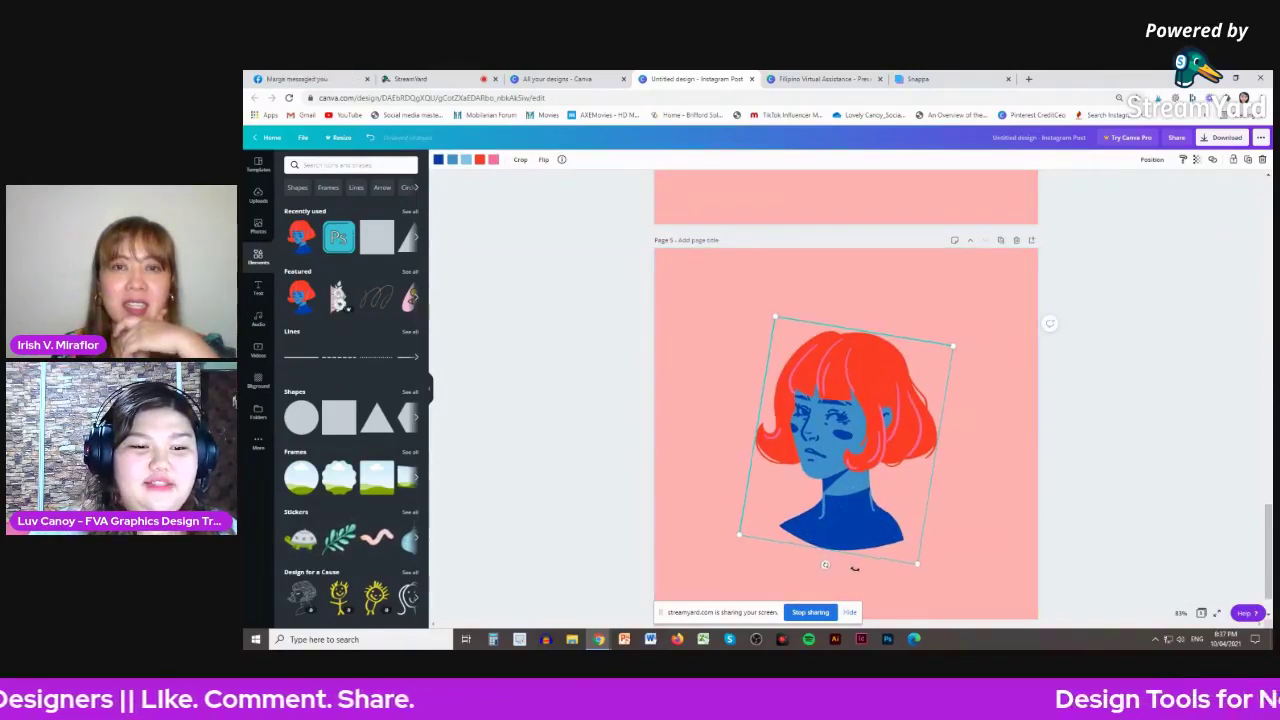
{"action": "left_click_drag", "start_coordinate": [856, 568], "coordinate": [888, 587]}
- Download all five pages as a GIF, Untitled design.gif
{"action": "left_click", "coordinate": [1152, 375]}
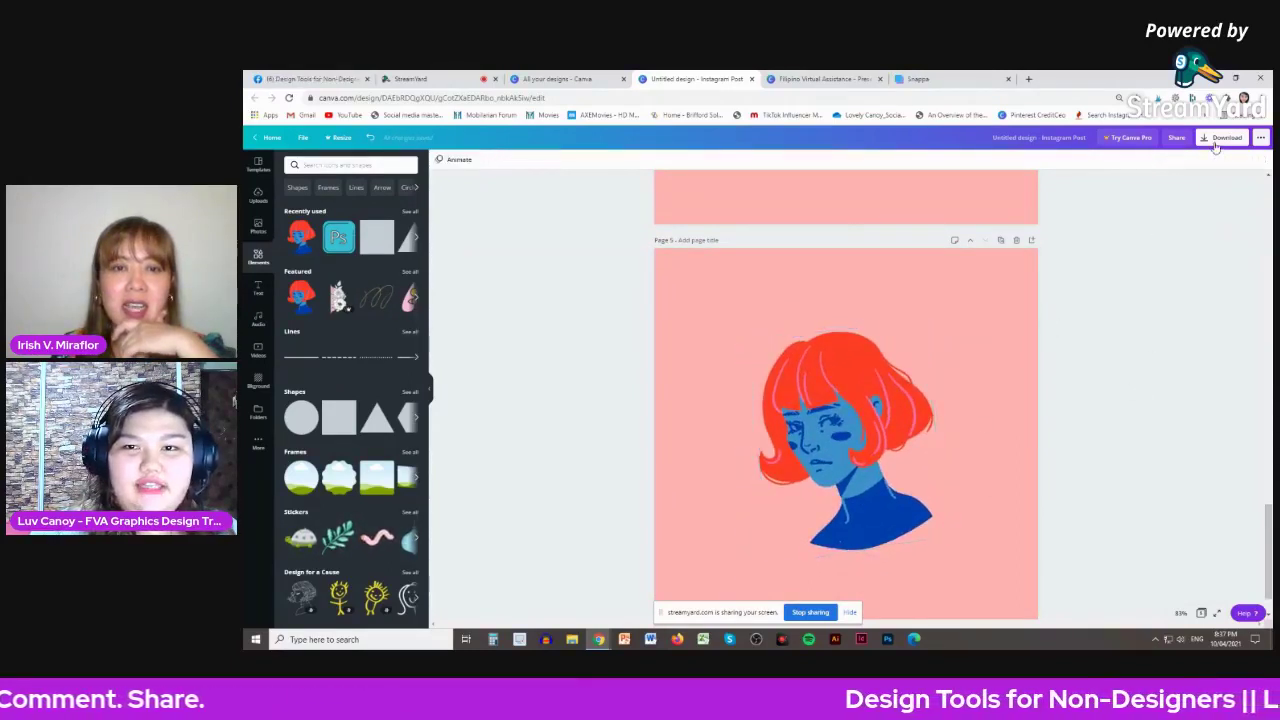
{"action": "left_click", "coordinate": [1222, 138]}
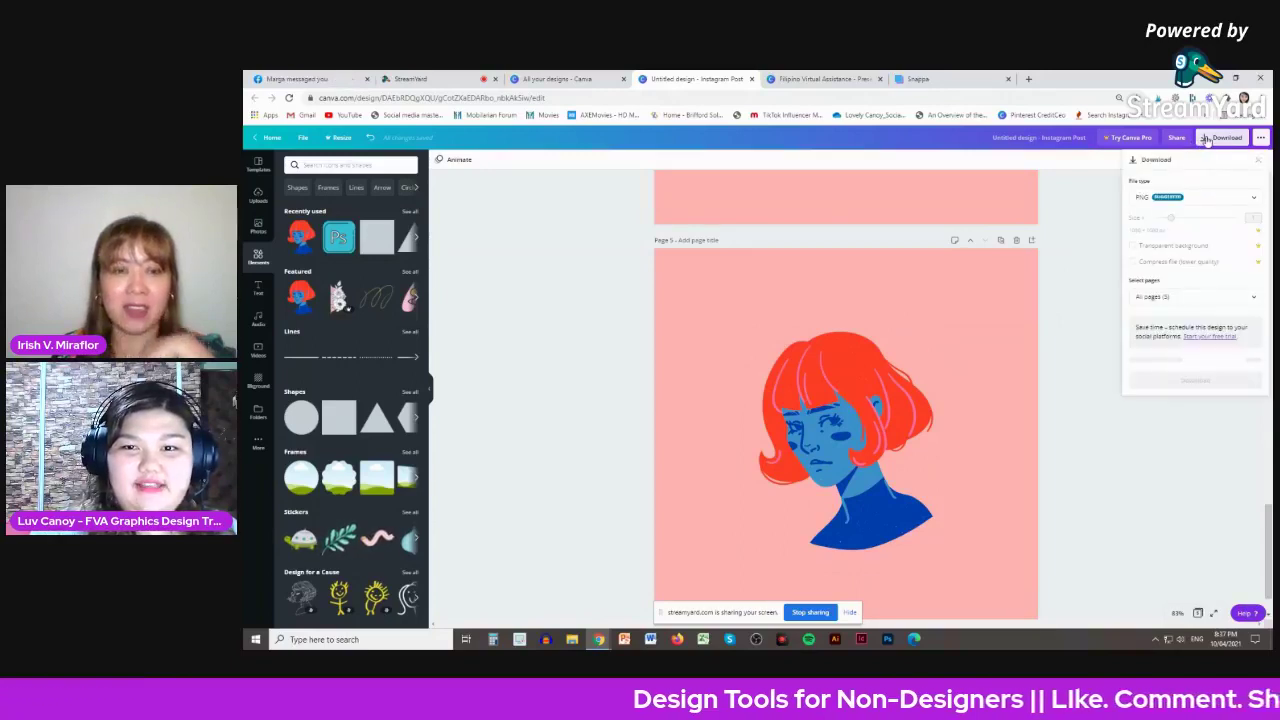
{"action": "left_click", "coordinate": [1195, 203]}
{"action": "scroll", "coordinate": [1190, 260], "scroll_direction": "down", "scroll_amount": 2}
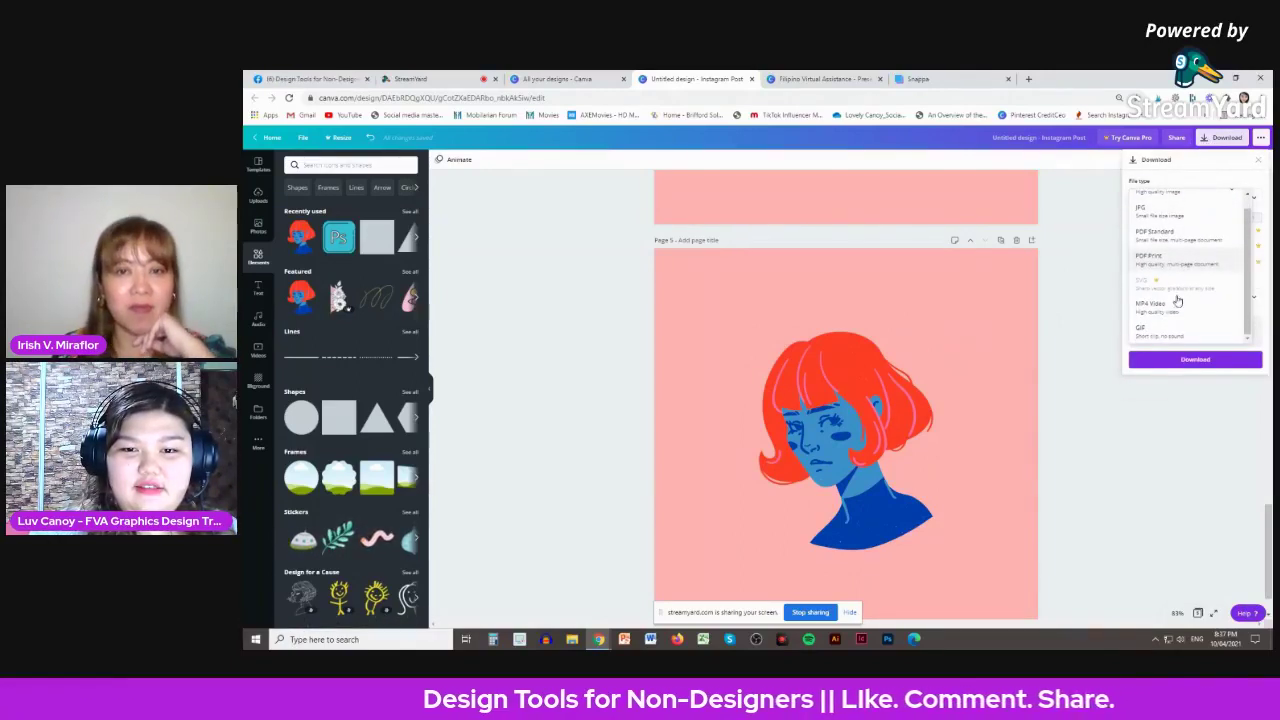
{"action": "left_click", "coordinate": [1172, 326]}
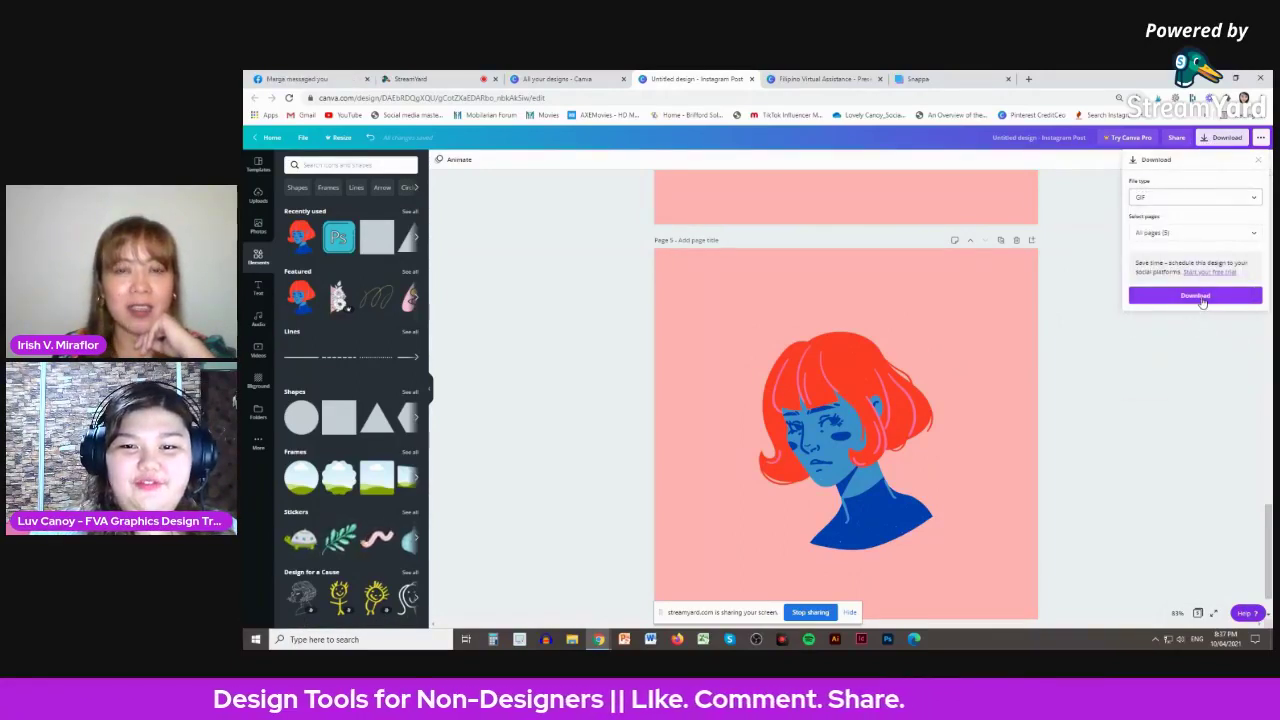
{"action": "left_click", "coordinate": [1203, 300]}
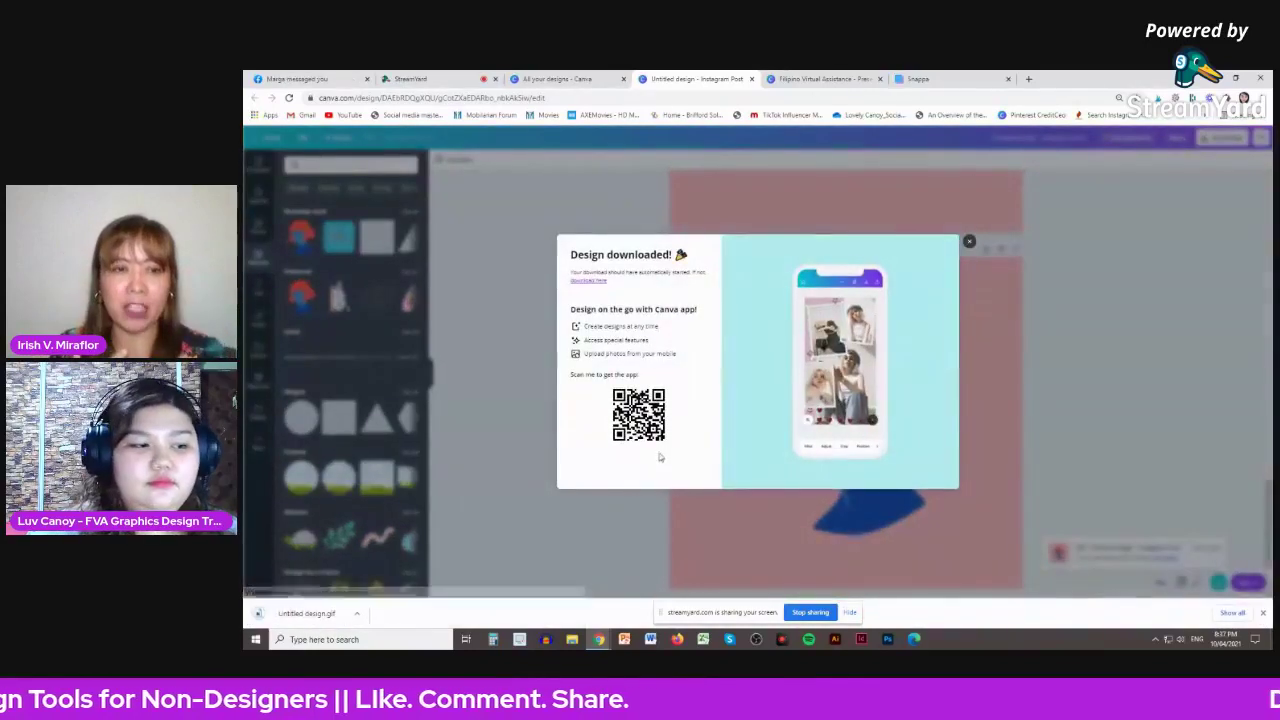
{"action": "left_click", "coordinate": [341, 606]}
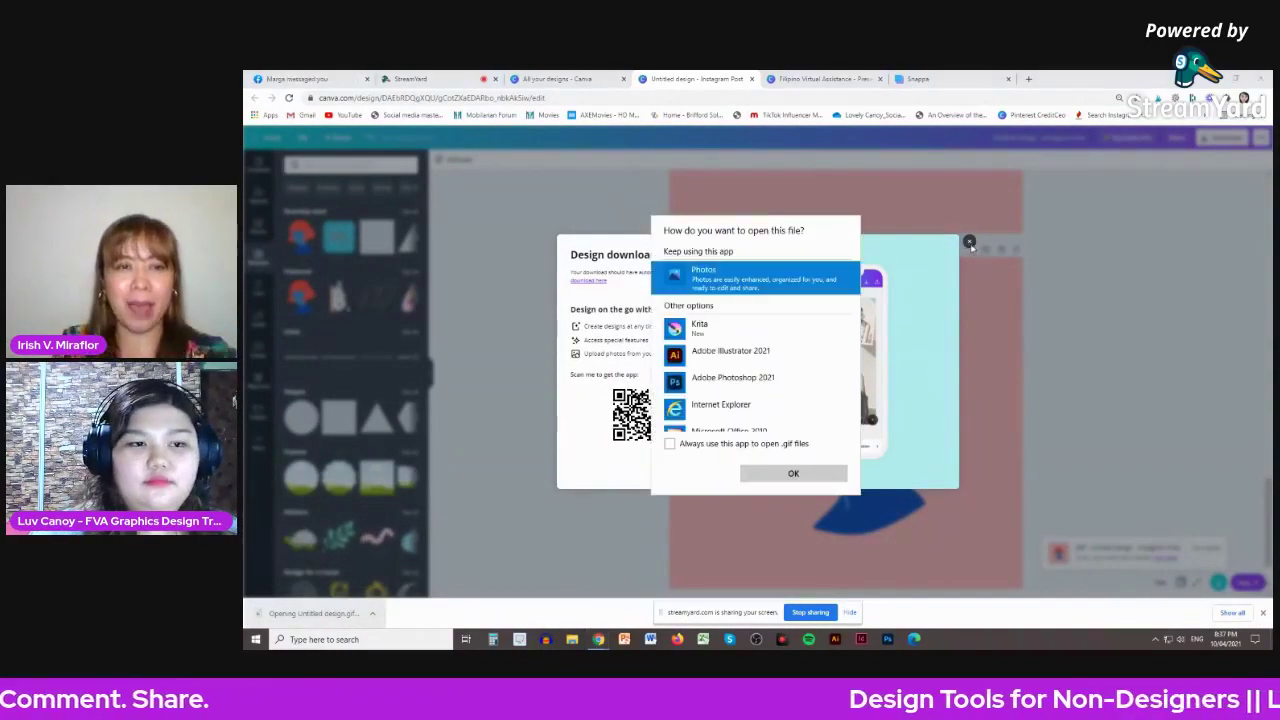
{"action": "left_click", "coordinate": [793, 473]}
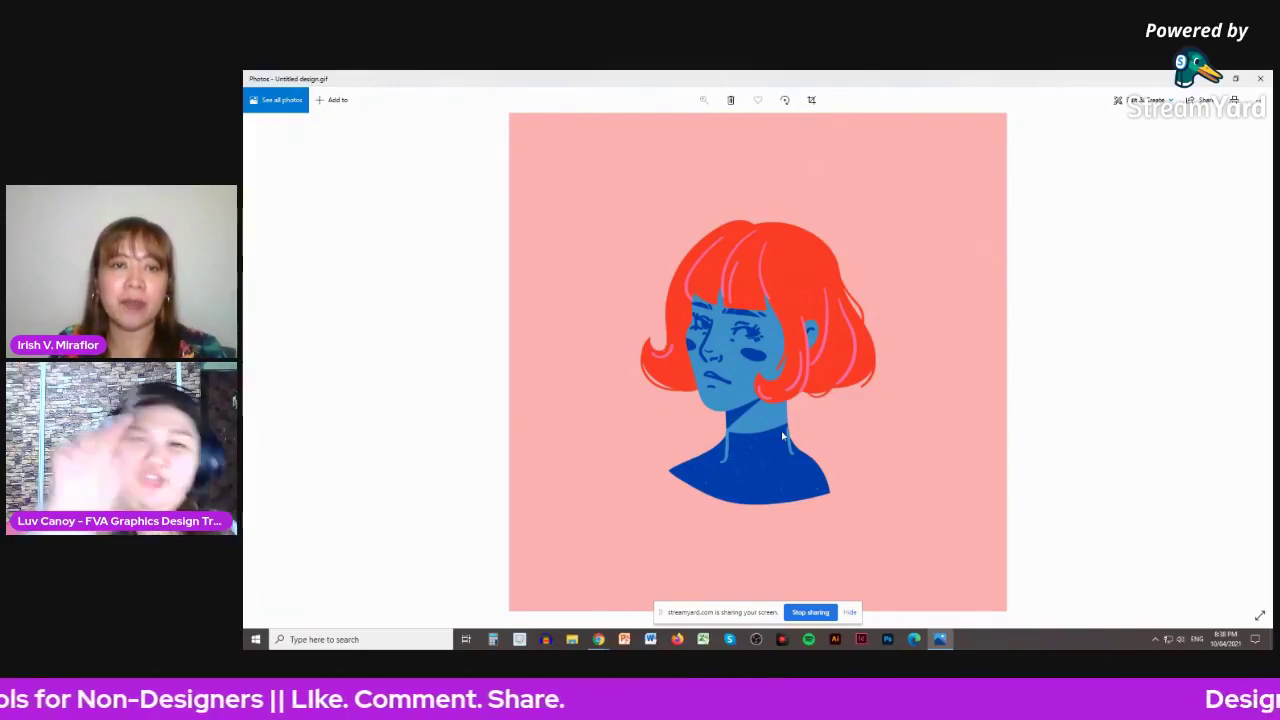
- Close the GIF preview and download confirmation and select page 1 in the editor
{"action": "left_click", "coordinate": [1260, 78]}
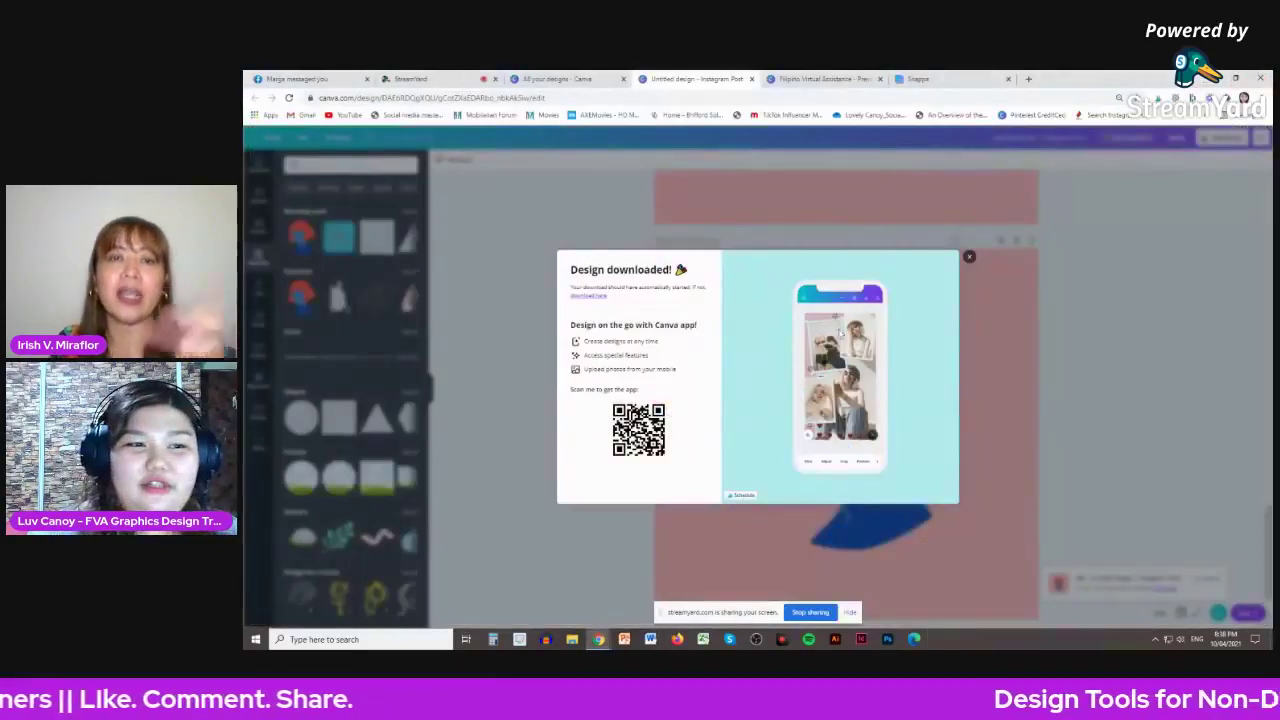
{"action": "left_click", "coordinate": [1075, 320]}
{"action": "scroll", "coordinate": [1077, 325], "scroll_direction": "down", "scroll_amount": 3}
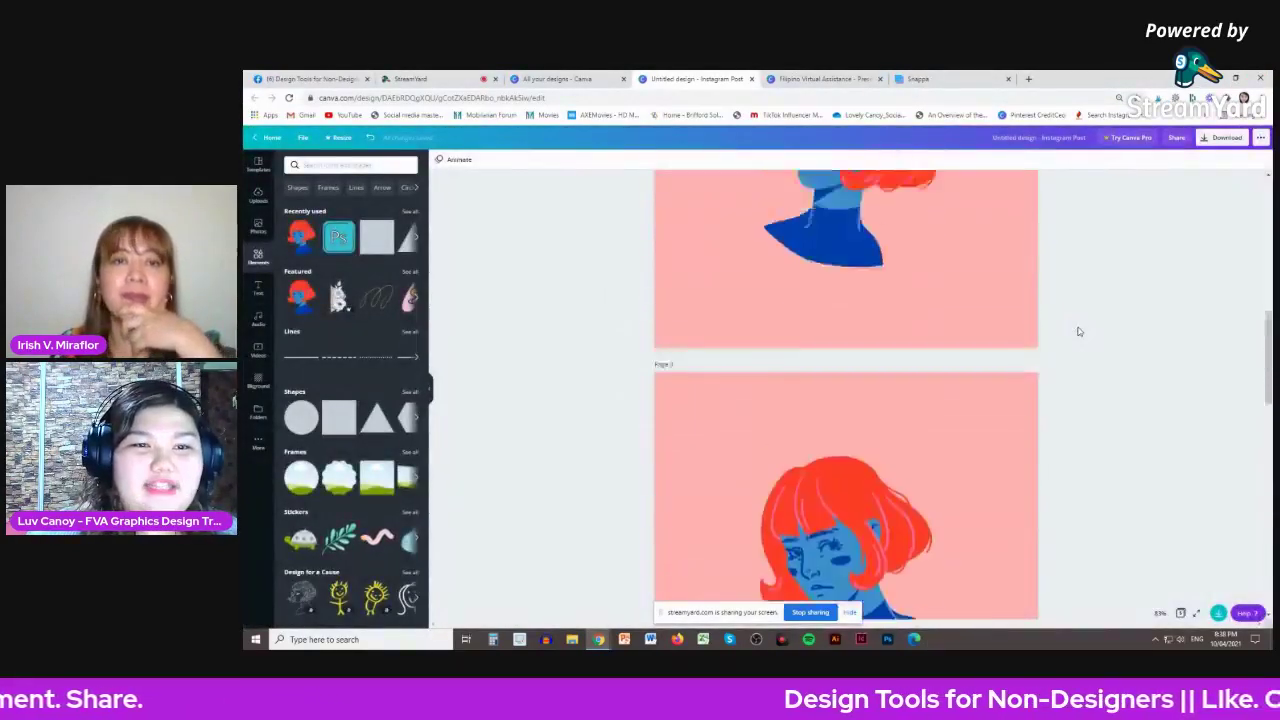
{"action": "scroll", "coordinate": [1077, 330], "scroll_direction": "up", "scroll_amount": 6}
{"action": "left_click", "coordinate": [830, 420]}
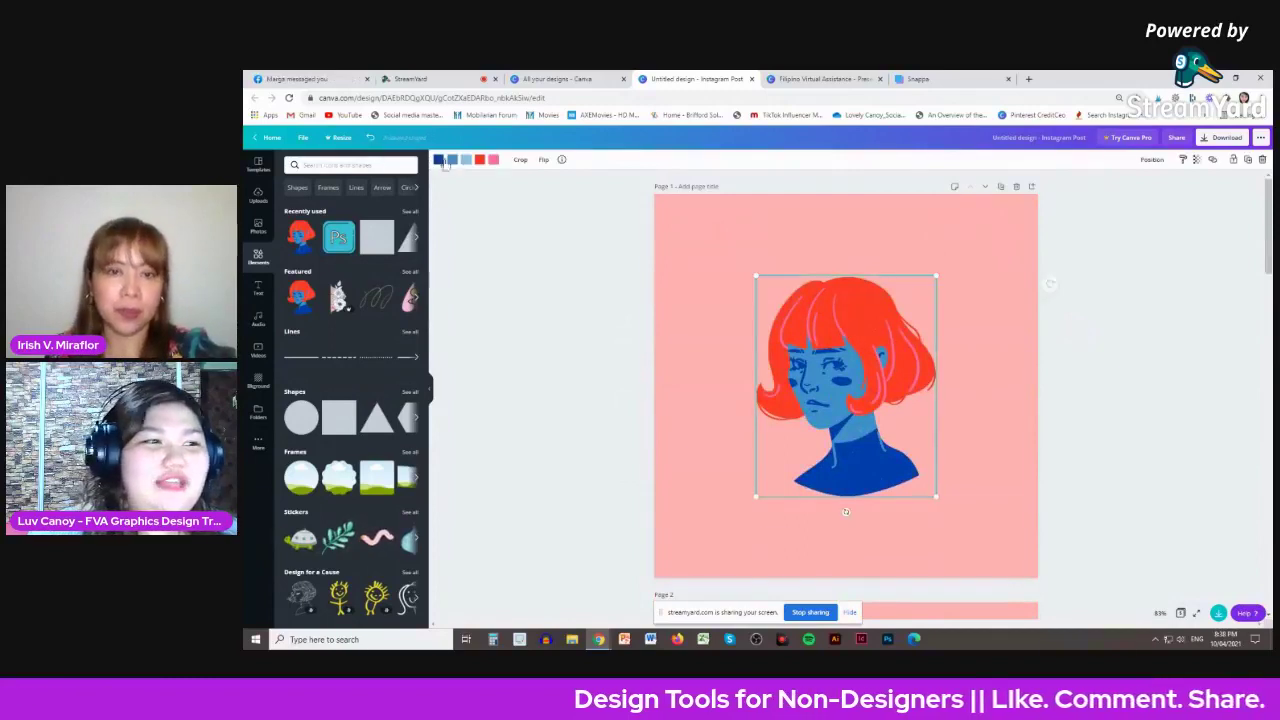
{"action": "left_click", "coordinate": [499, 253]}
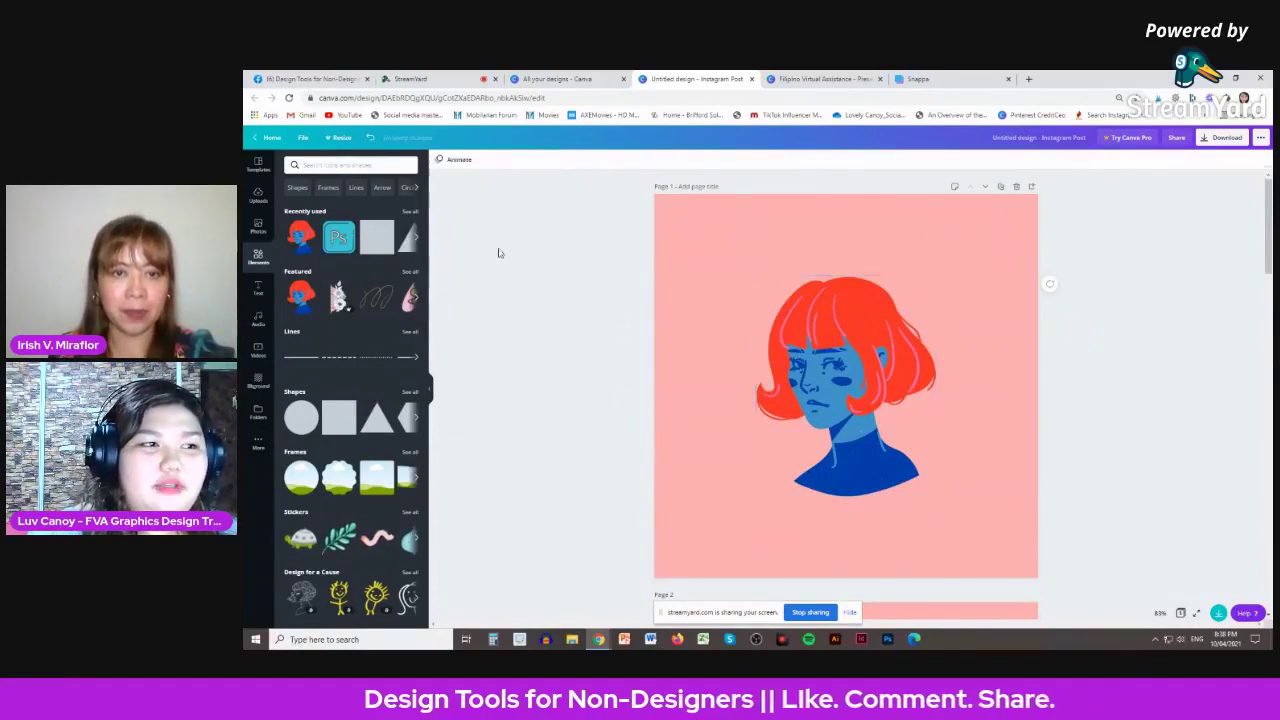
- Apply the Breathe page animation to page 1 after trying Block
{"action": "left_click", "coordinate": [455, 159]}
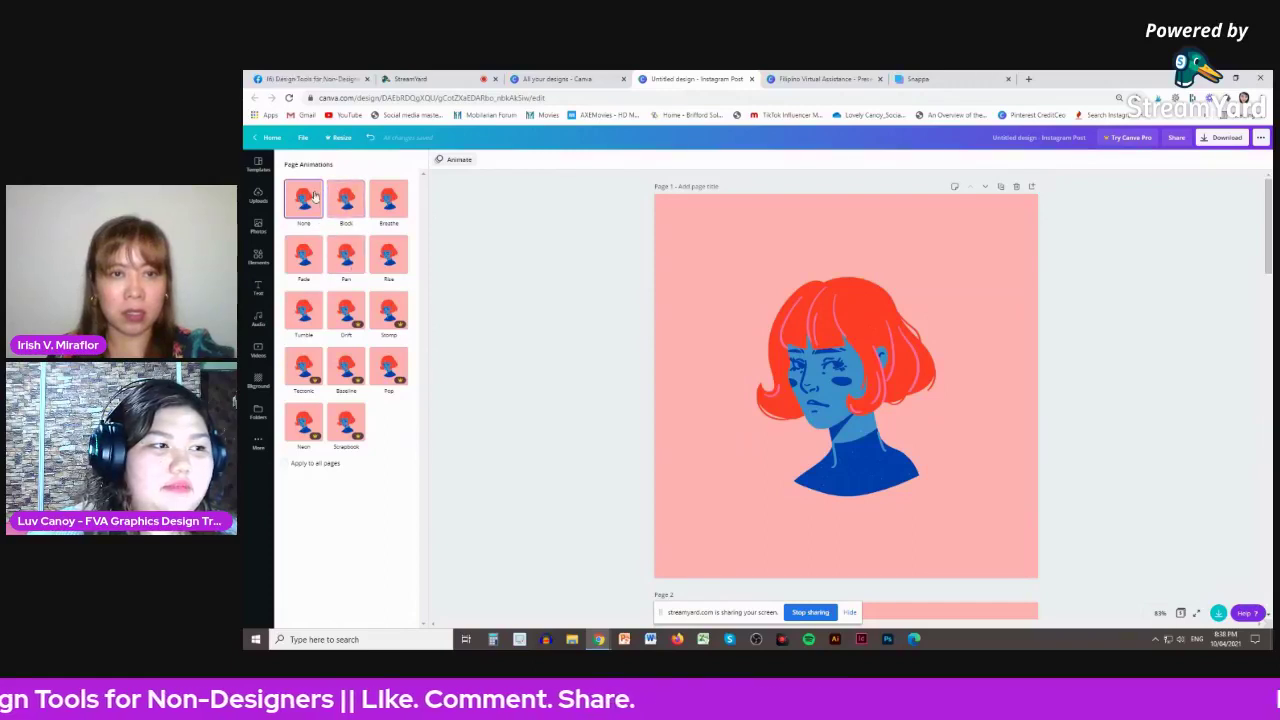
{"action": "left_click", "coordinate": [343, 200]}
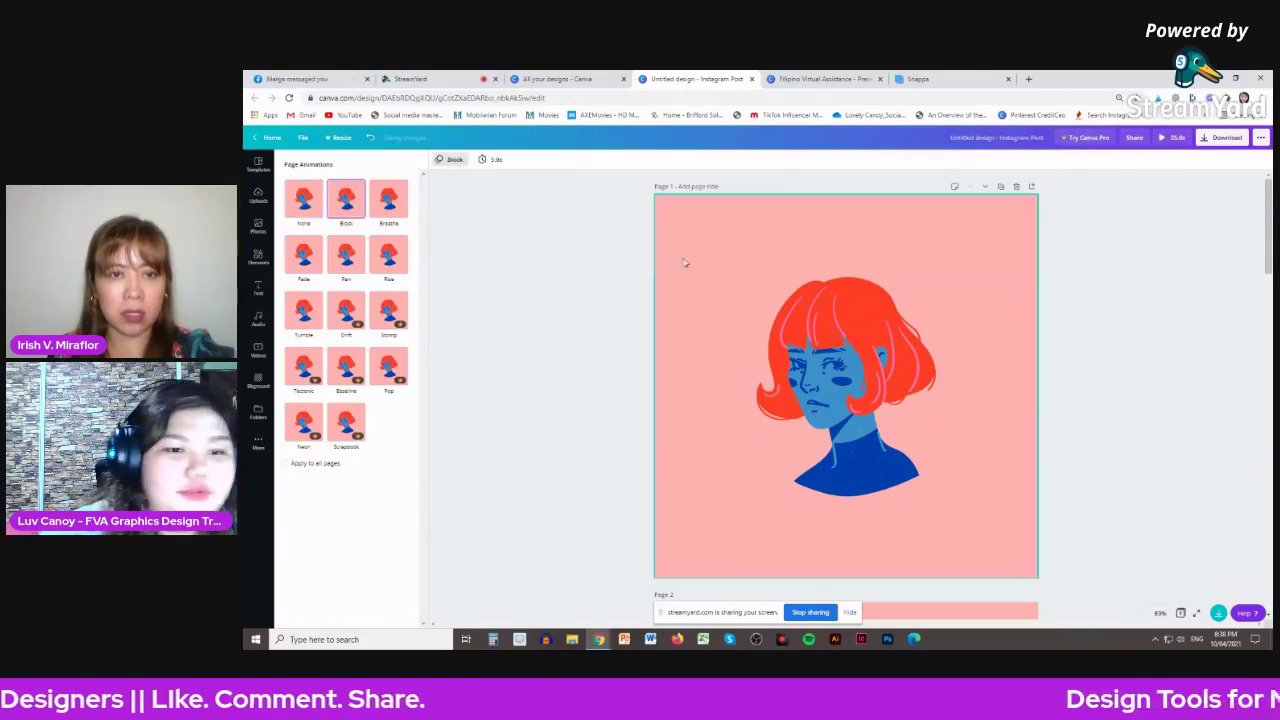
{"action": "left_click", "coordinate": [390, 200]}
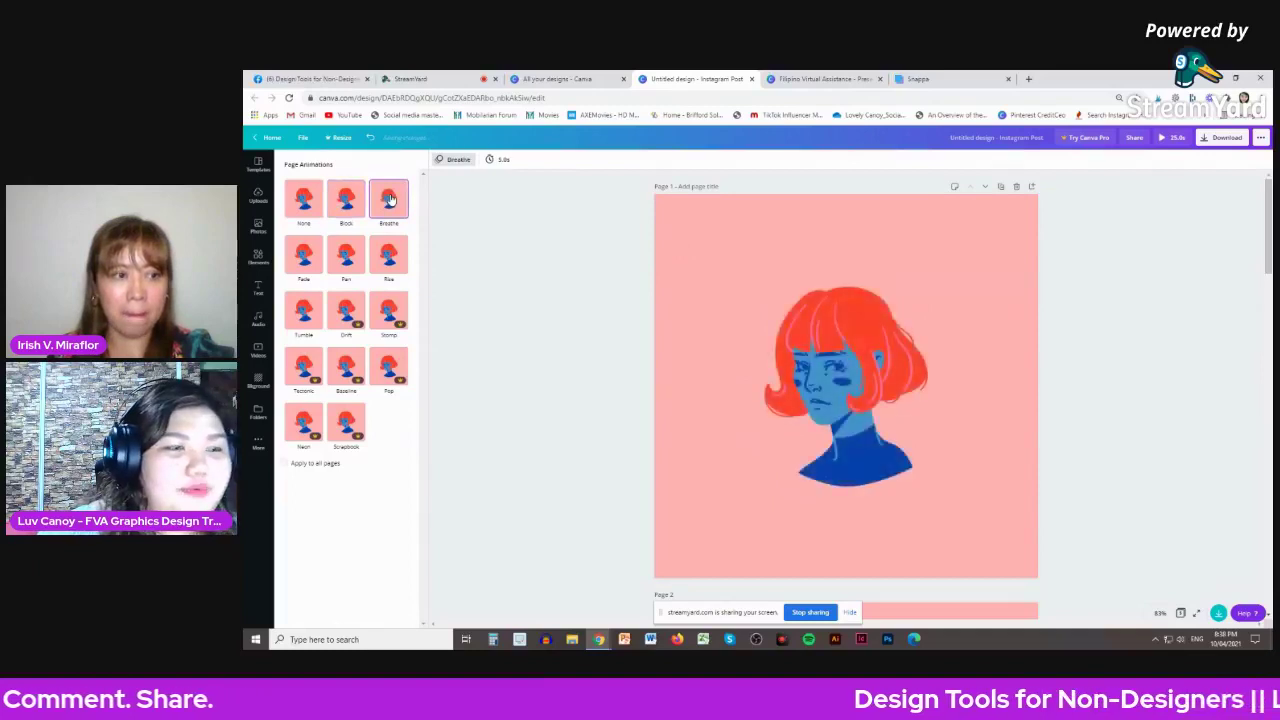
{"action": "left_click", "coordinate": [500, 160]}
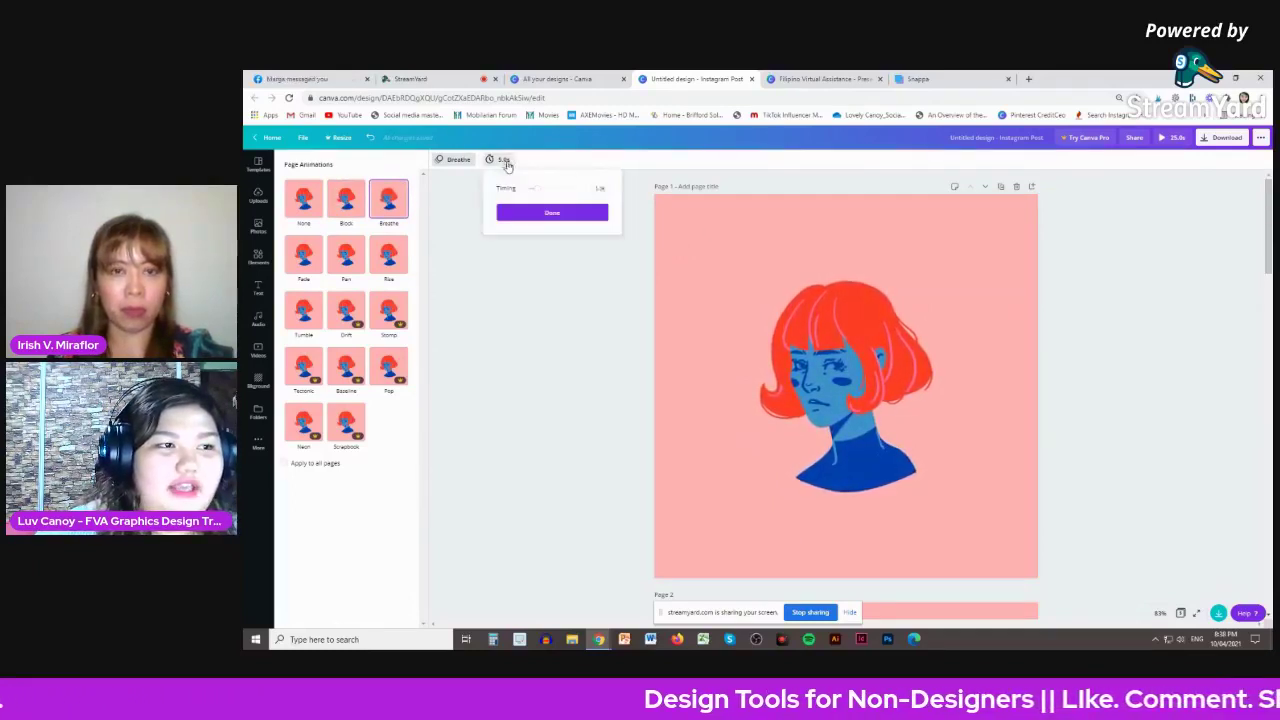
- Set page 1 to 2.5s, page 2 to 2.0s and page 3 to 2.5s
{"action": "left_click_drag", "start_coordinate": [536, 190], "coordinate": [531, 187]}
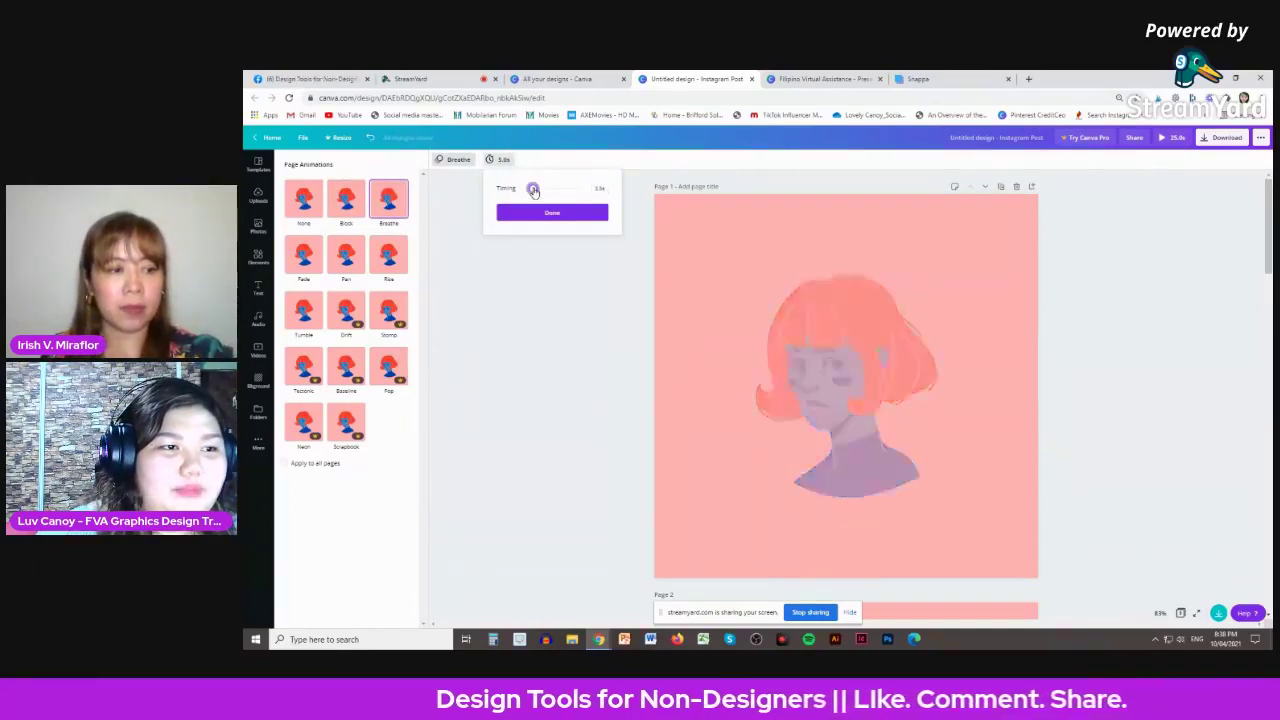
{"action": "left_click", "coordinate": [552, 213]}
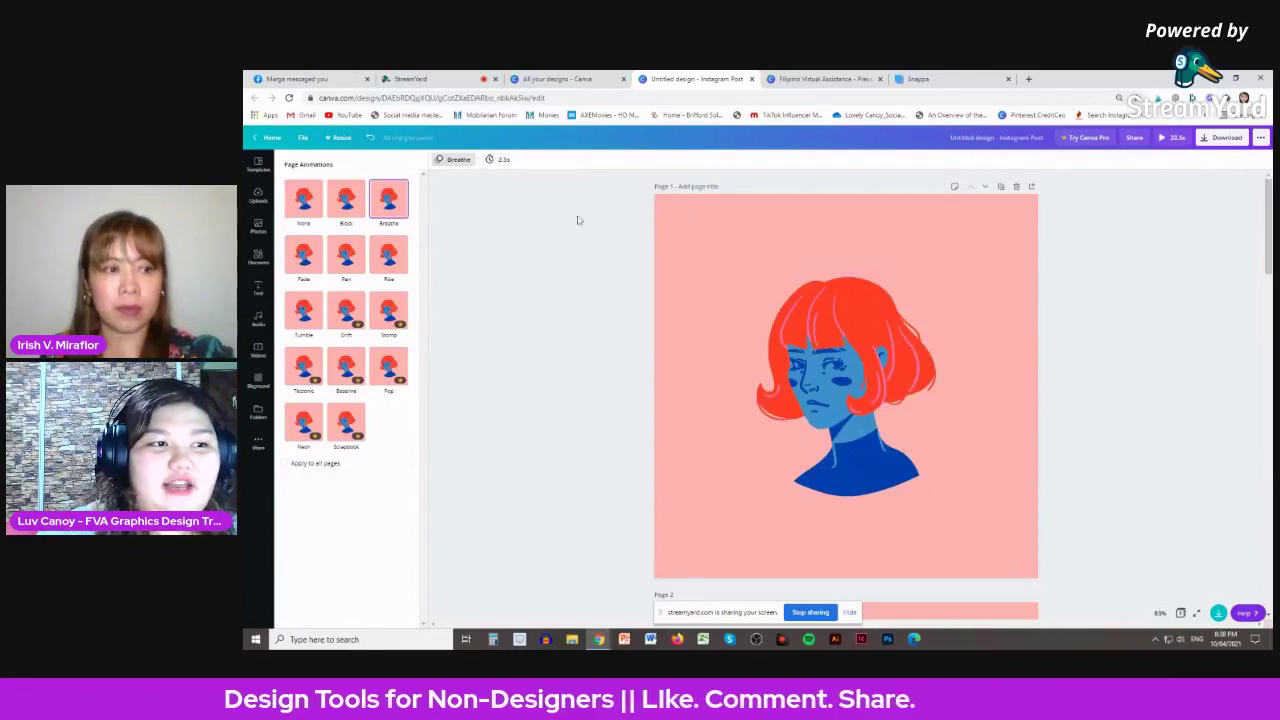
{"action": "scroll", "coordinate": [1074, 371], "scroll_direction": "down", "scroll_amount": 3}
{"action": "left_click", "coordinate": [850, 470]}
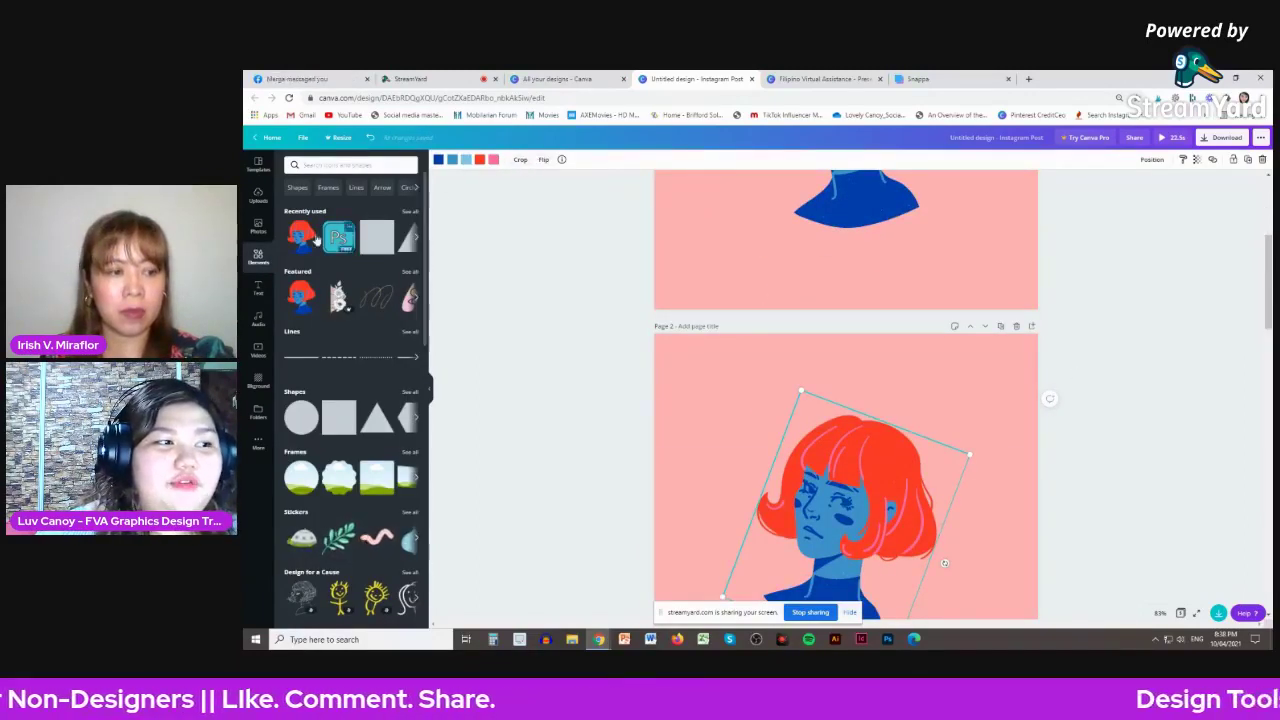
{"action": "left_click", "coordinate": [655, 341]}
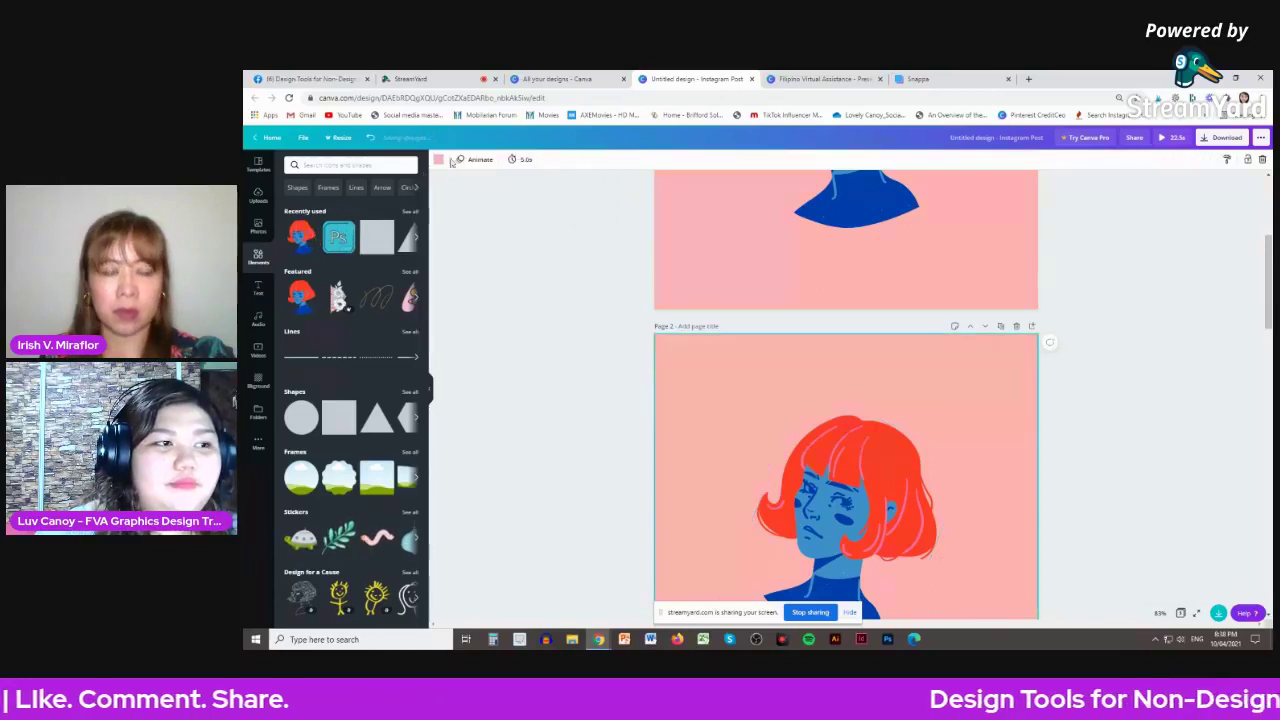
{"action": "left_click", "coordinate": [525, 160]}
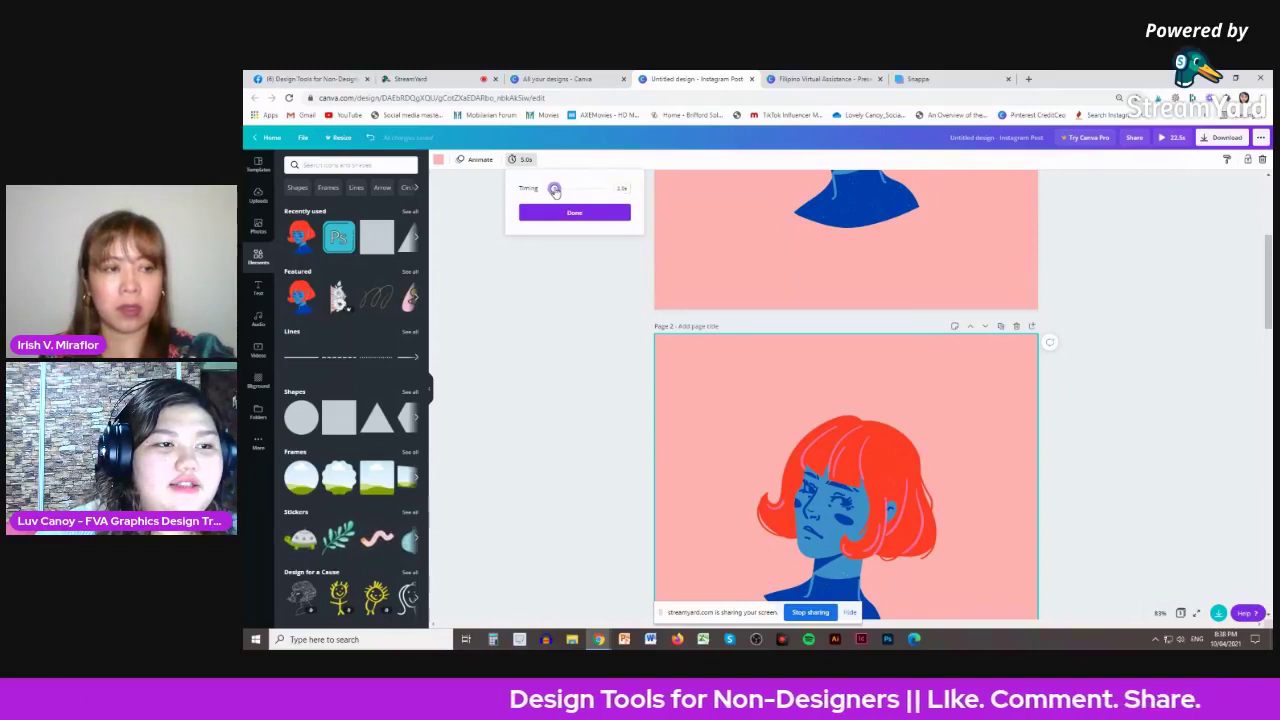
{"action": "left_click", "coordinate": [1111, 303]}
{"action": "scroll", "coordinate": [981, 362], "scroll_direction": "down", "scroll_amount": 5}
{"action": "left_click", "coordinate": [981, 362]}
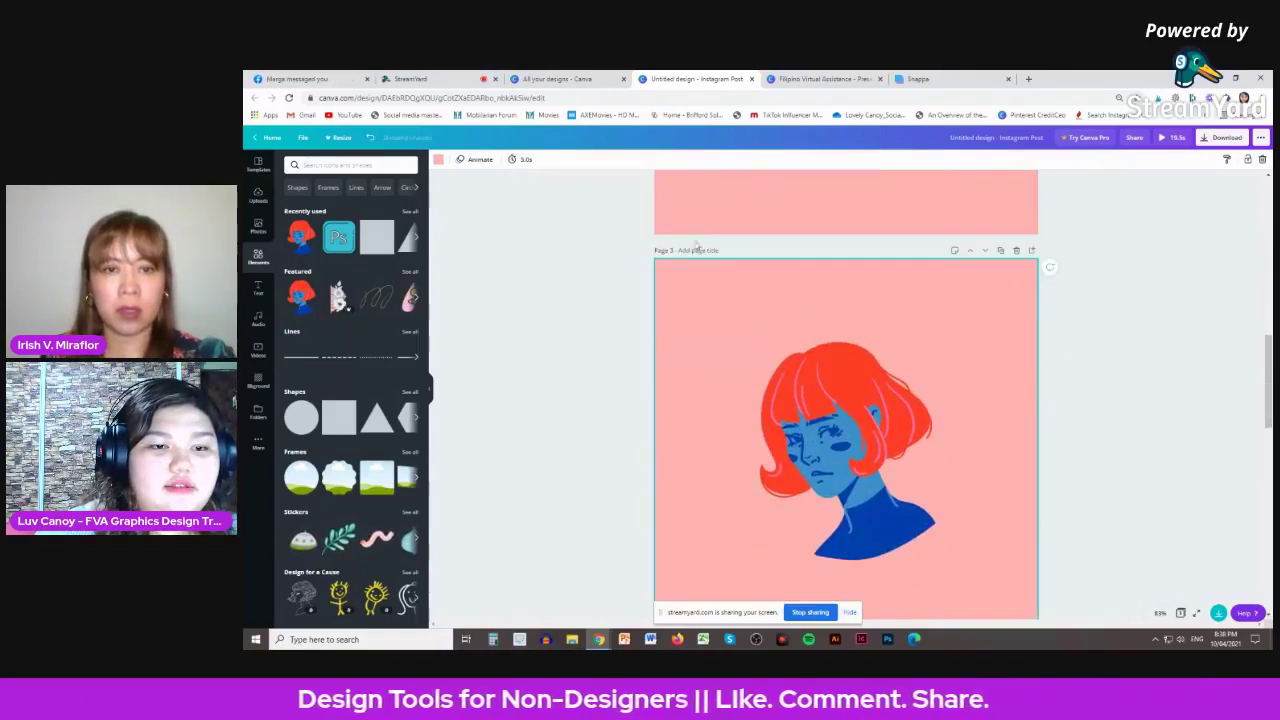
{"action": "left_click", "coordinate": [517, 160]}
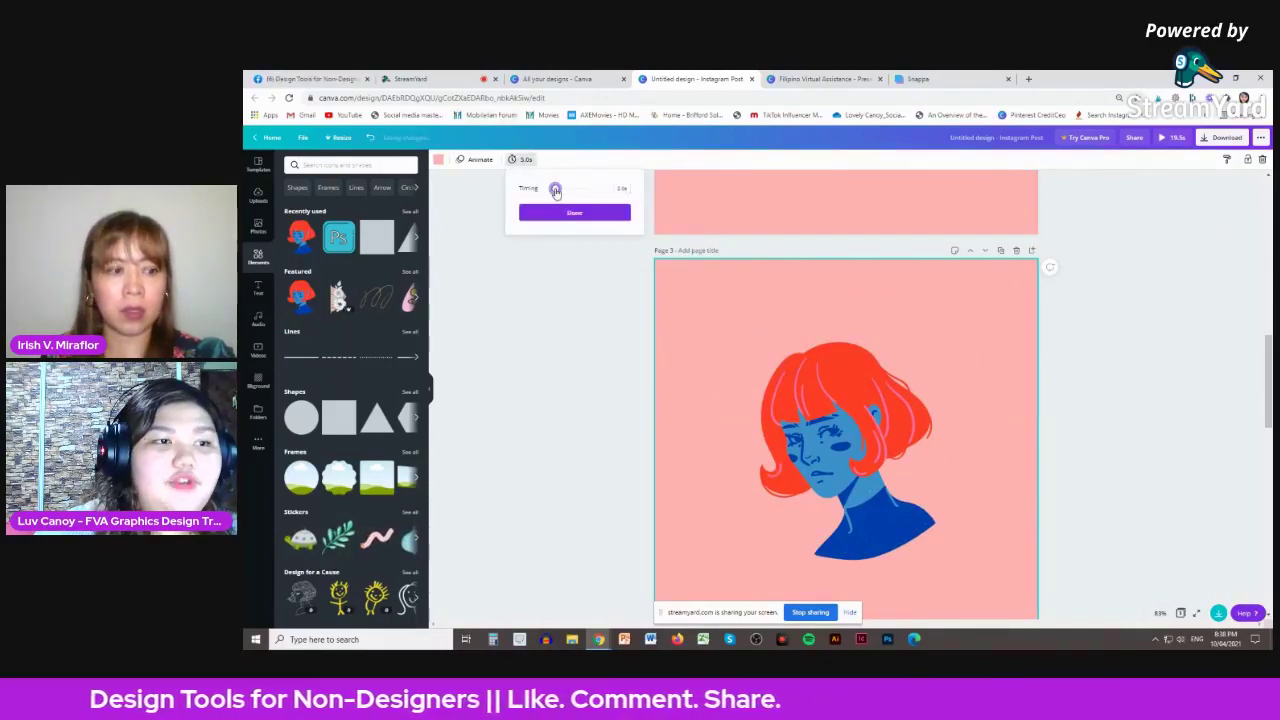
{"action": "left_click_drag", "start_coordinate": [555, 191], "coordinate": [538, 190]}
{"action": "left_click", "coordinate": [575, 212]}
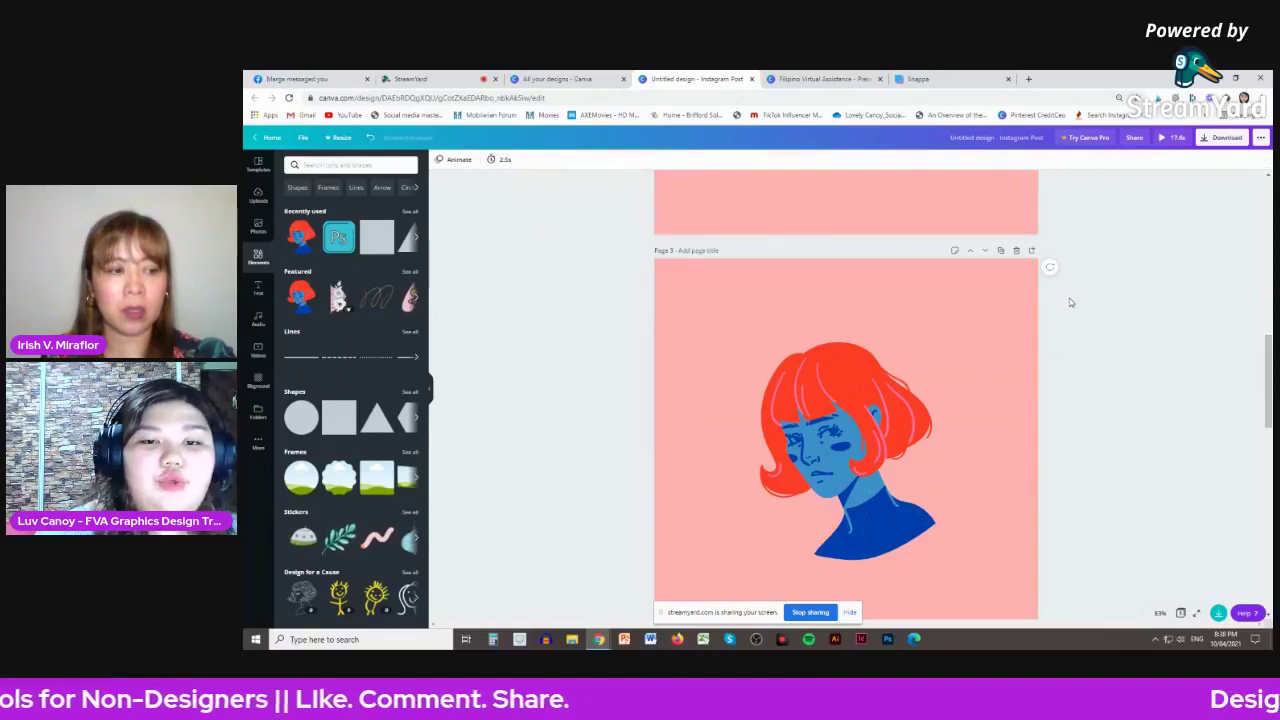
{"action": "scroll", "coordinate": [1070, 302], "scroll_direction": "down", "scroll_amount": 5}
- Set page 4 to 2.5s and page 5 to 2.0s, totalling 11.5 seconds
{"action": "left_click", "coordinate": [986, 300]}
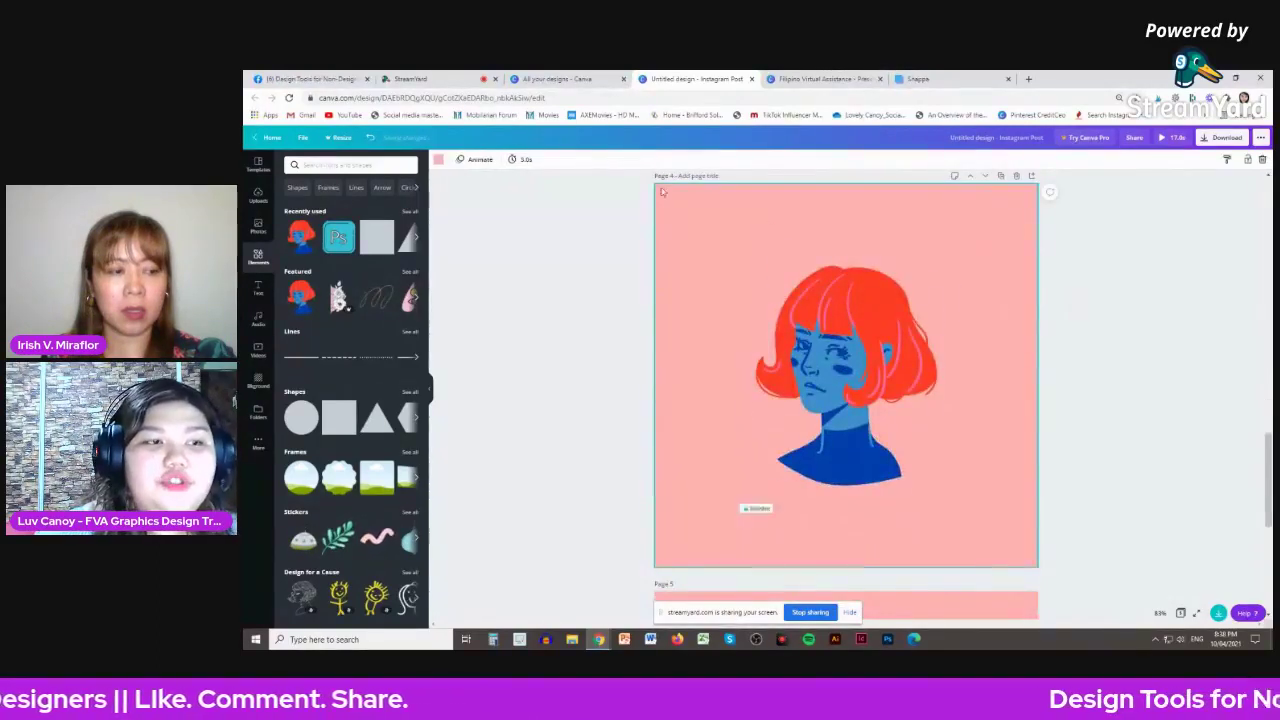
{"action": "left_click", "coordinate": [524, 160]}
{"action": "left_click", "coordinate": [557, 191]}
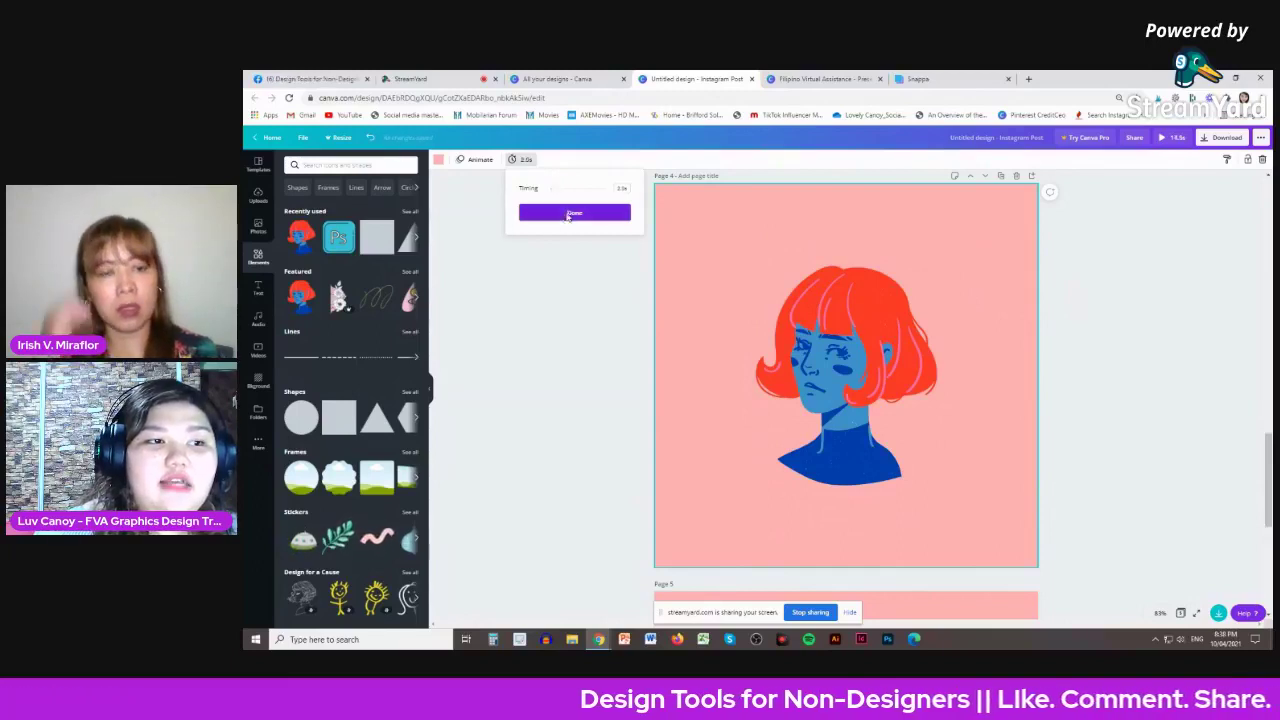
{"action": "left_click", "coordinate": [582, 213]}
{"action": "scroll", "coordinate": [1132, 271], "scroll_direction": "down", "scroll_amount": 2}
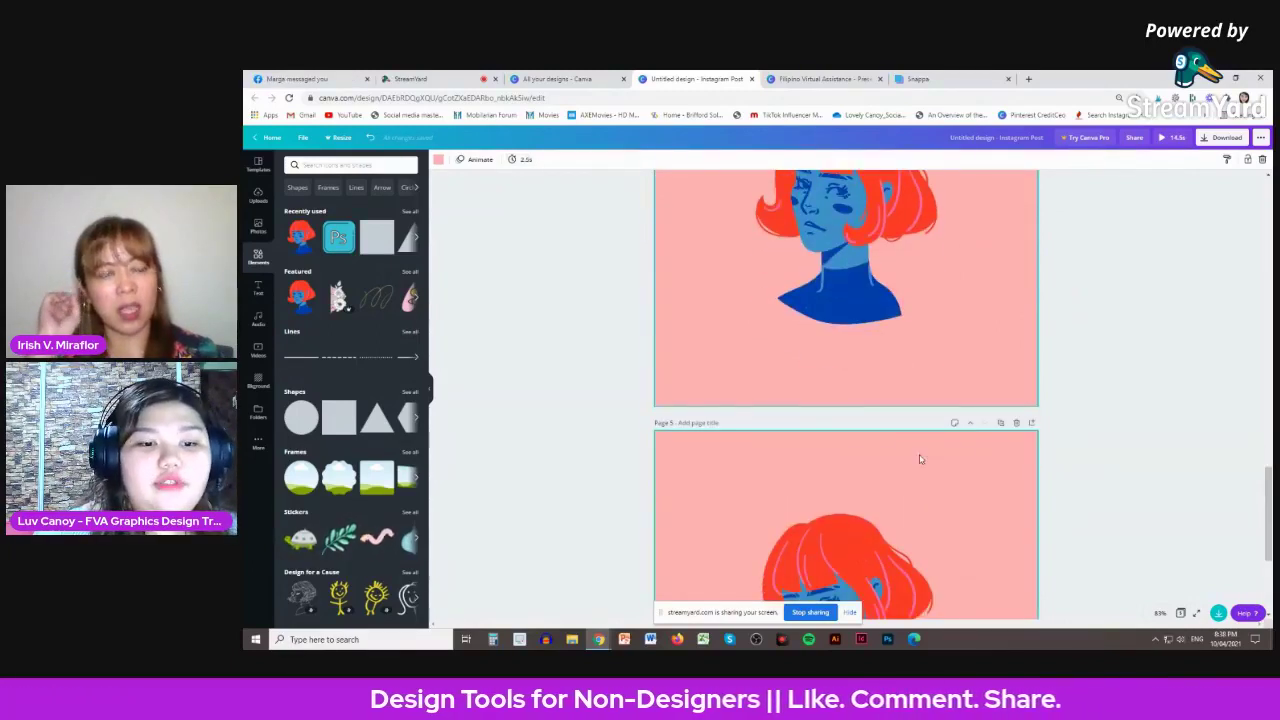
{"action": "left_click", "coordinate": [525, 162]}
{"action": "left_click", "coordinate": [557, 192]}
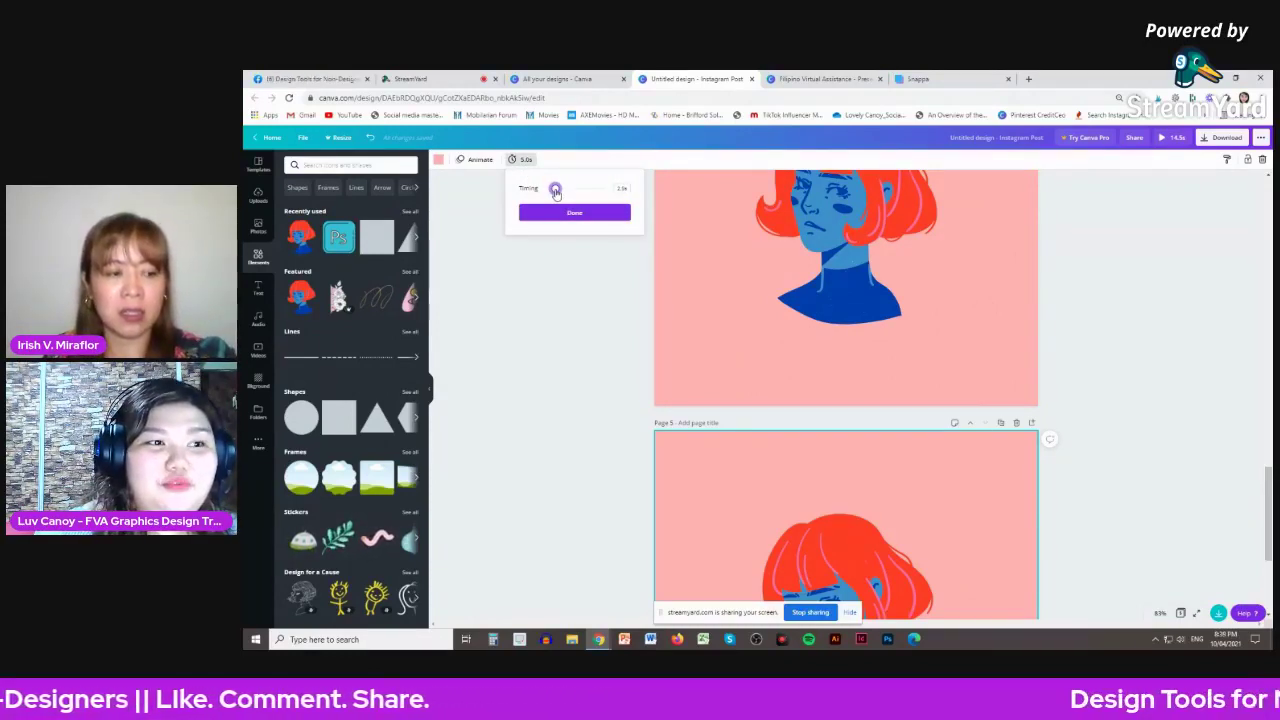
{"action": "left_click", "coordinate": [572, 212]}
{"action": "scroll", "coordinate": [1118, 390], "scroll_direction": "down", "scroll_amount": 3}
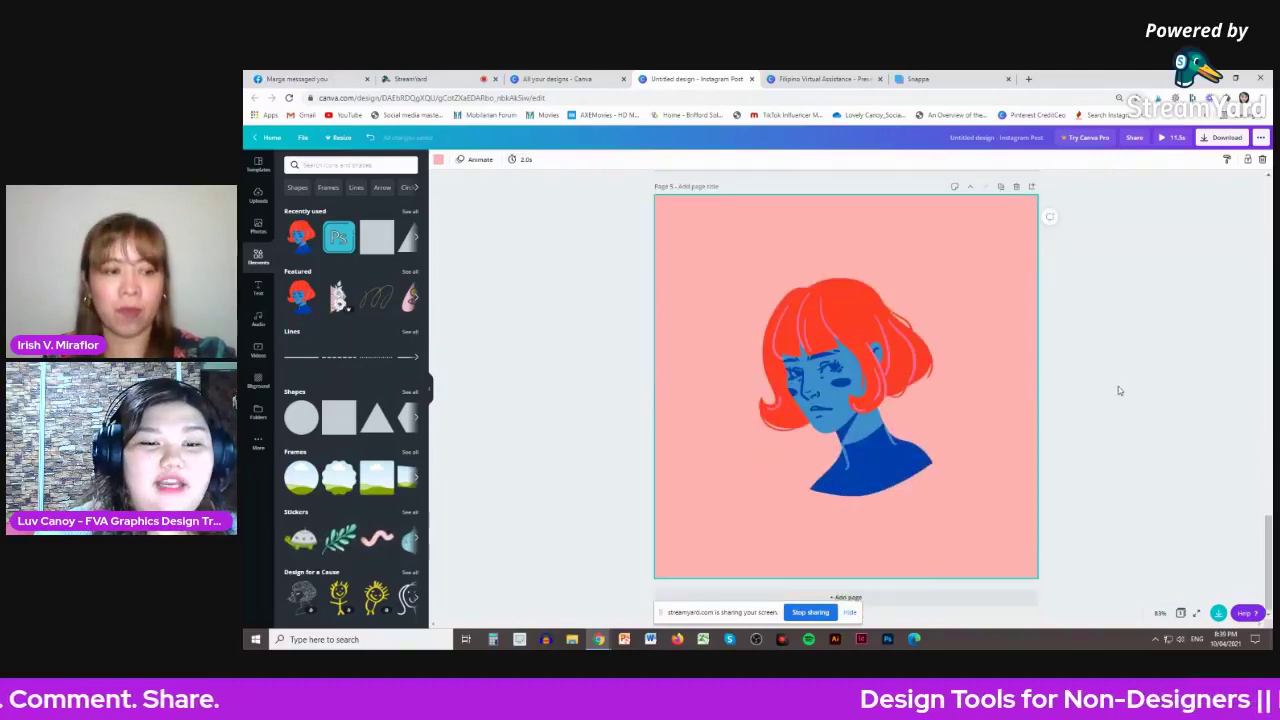
{"action": "left_click", "coordinate": [1165, 138]}
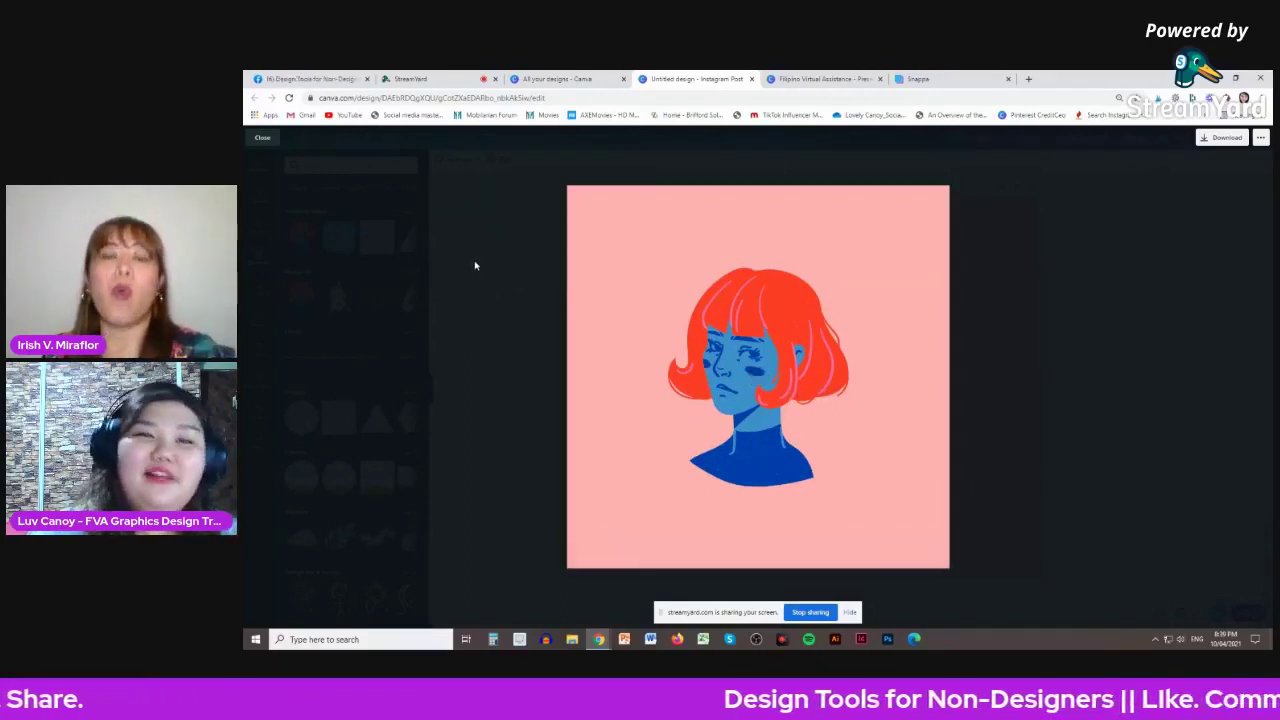
{"action": "left_click", "coordinate": [262, 137]}
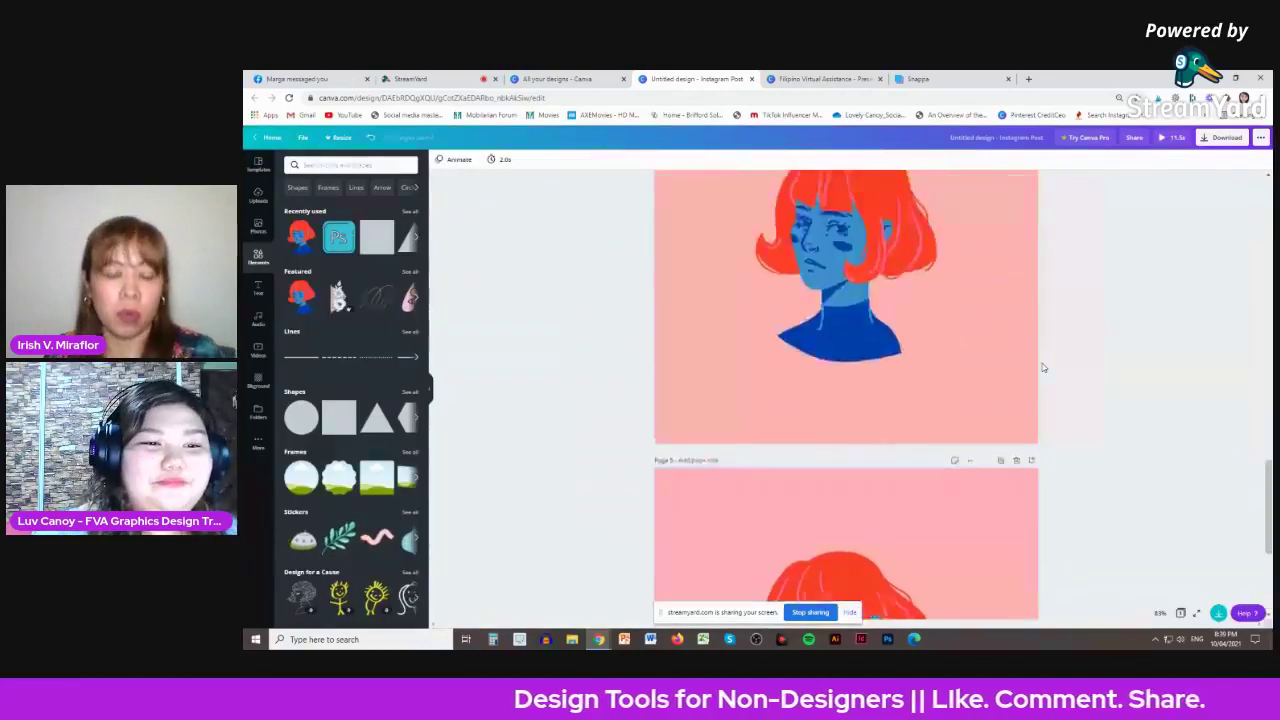
- Shorten the display durations of pages 1 and 2
{"action": "scroll", "coordinate": [986, 360], "scroll_direction": "up", "scroll_amount": 15}
{"action": "left_click", "coordinate": [690, 205]}
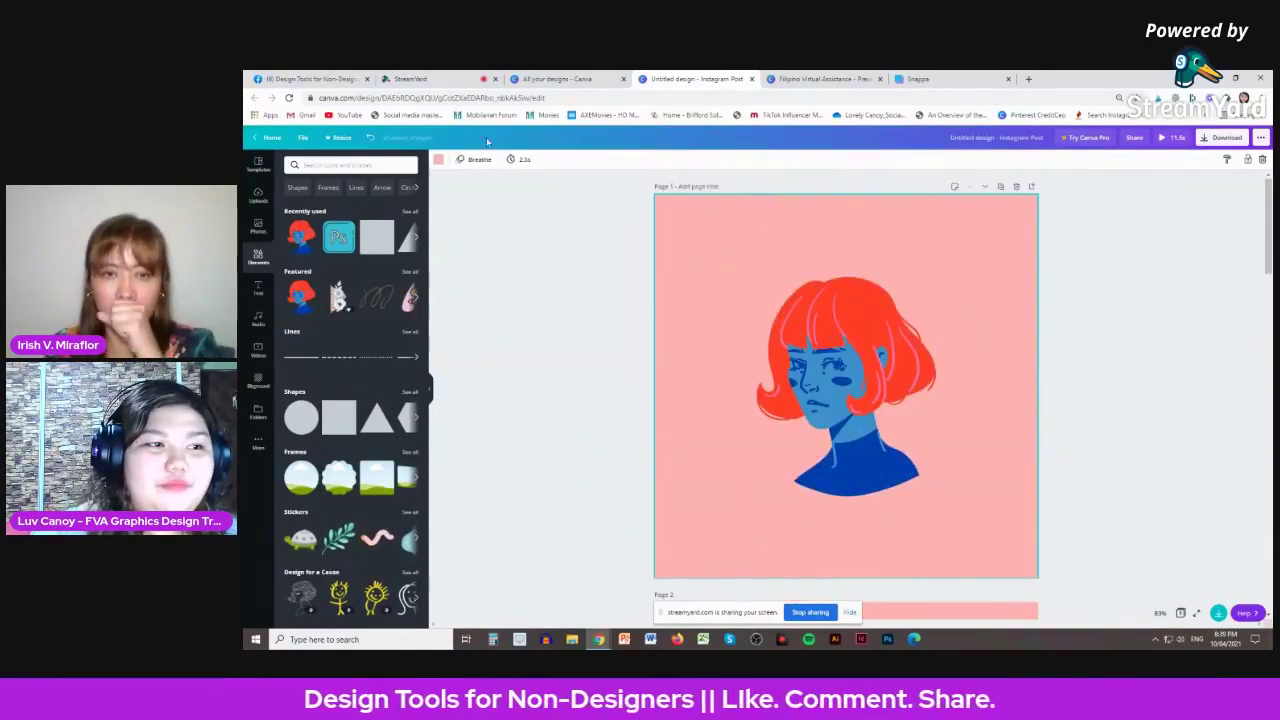
{"action": "left_click", "coordinate": [505, 159]}
{"action": "left_click_drag", "start_coordinate": [545, 190], "coordinate": [552, 195]}
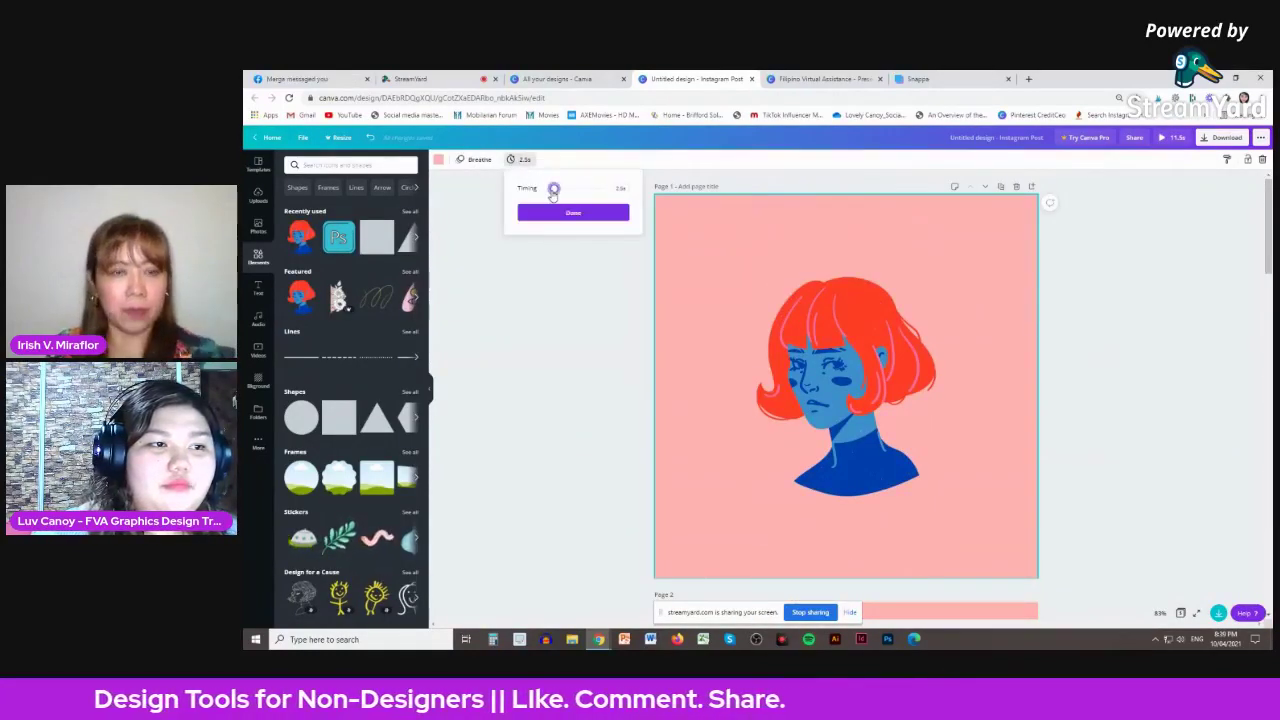
{"action": "left_click_drag", "start_coordinate": [553, 193], "coordinate": [552, 193]}
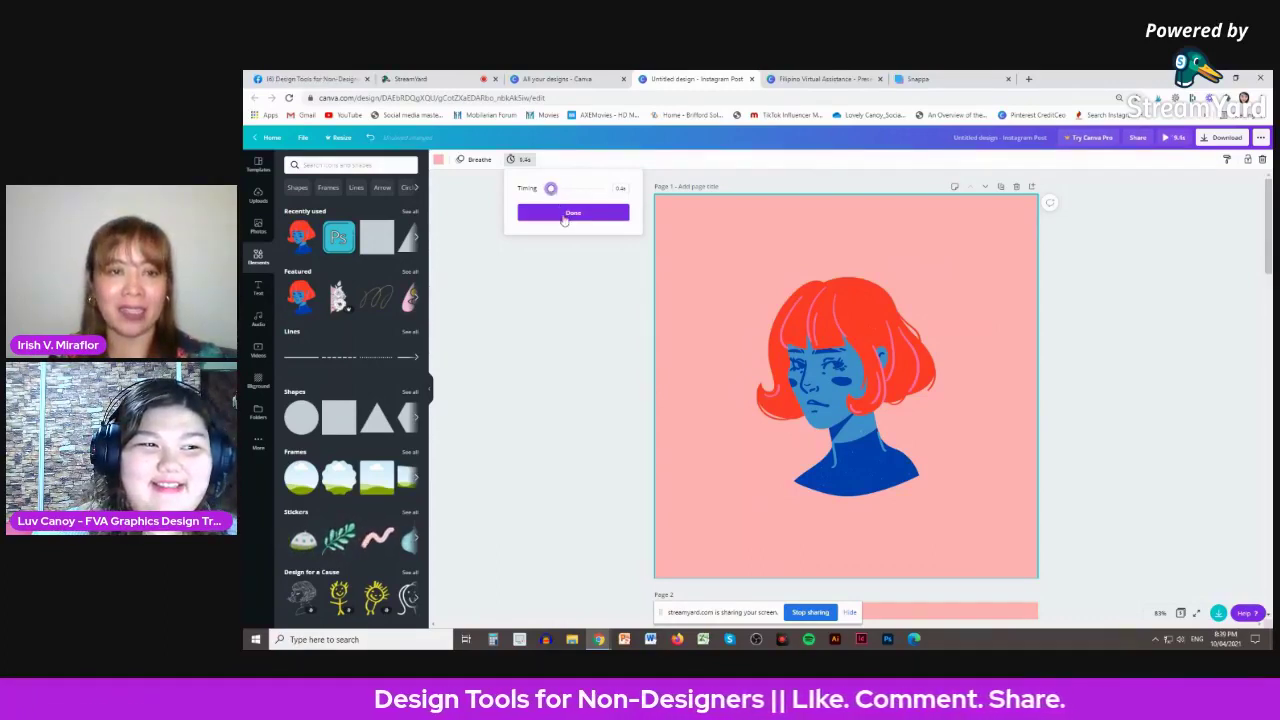
{"action": "left_click", "coordinate": [565, 213]}
{"action": "scroll", "coordinate": [615, 260], "scroll_direction": "down", "scroll_amount": 3}
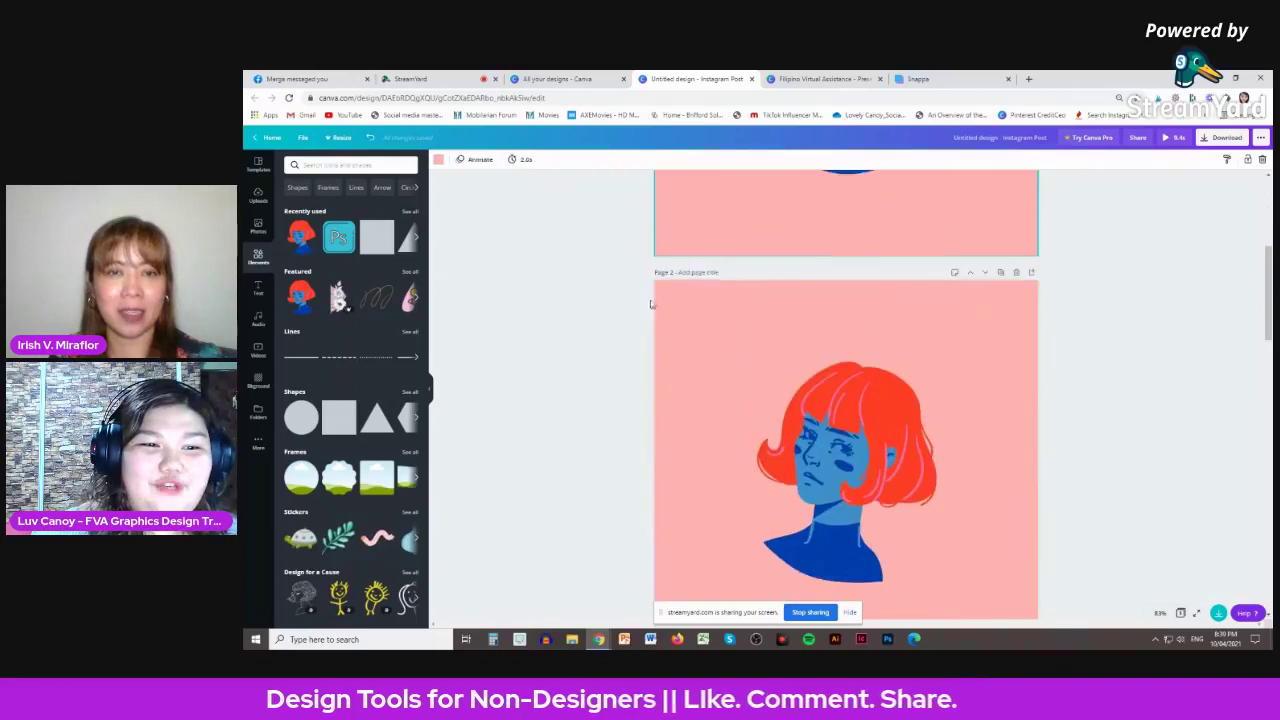
{"action": "left_click", "coordinate": [520, 159]}
{"action": "left_click", "coordinate": [555, 190]}
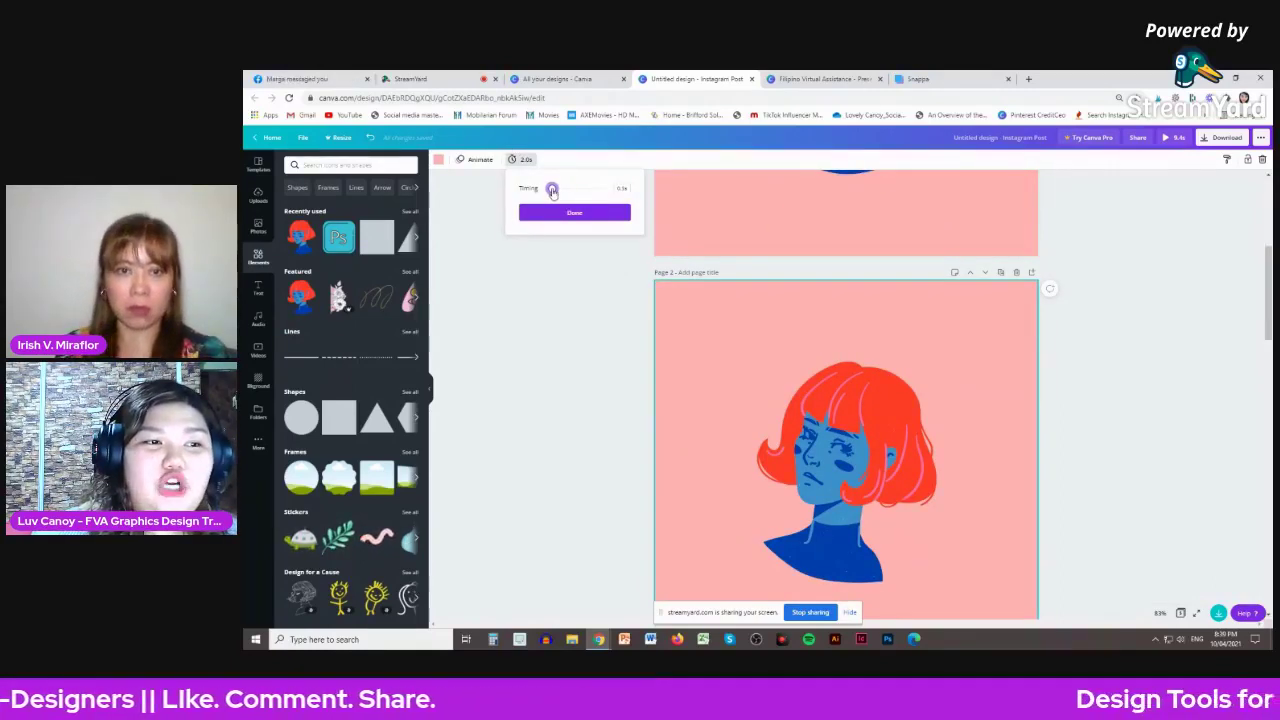
{"action": "left_click", "coordinate": [574, 212]}
{"action": "scroll", "coordinate": [700, 297], "scroll_direction": "down", "scroll_amount": 3}
- Shorten page 3, set page 4 to 1.5s and page 5 to 1.0s
{"action": "scroll", "coordinate": [700, 297], "scroll_direction": "down", "scroll_amount": 1}
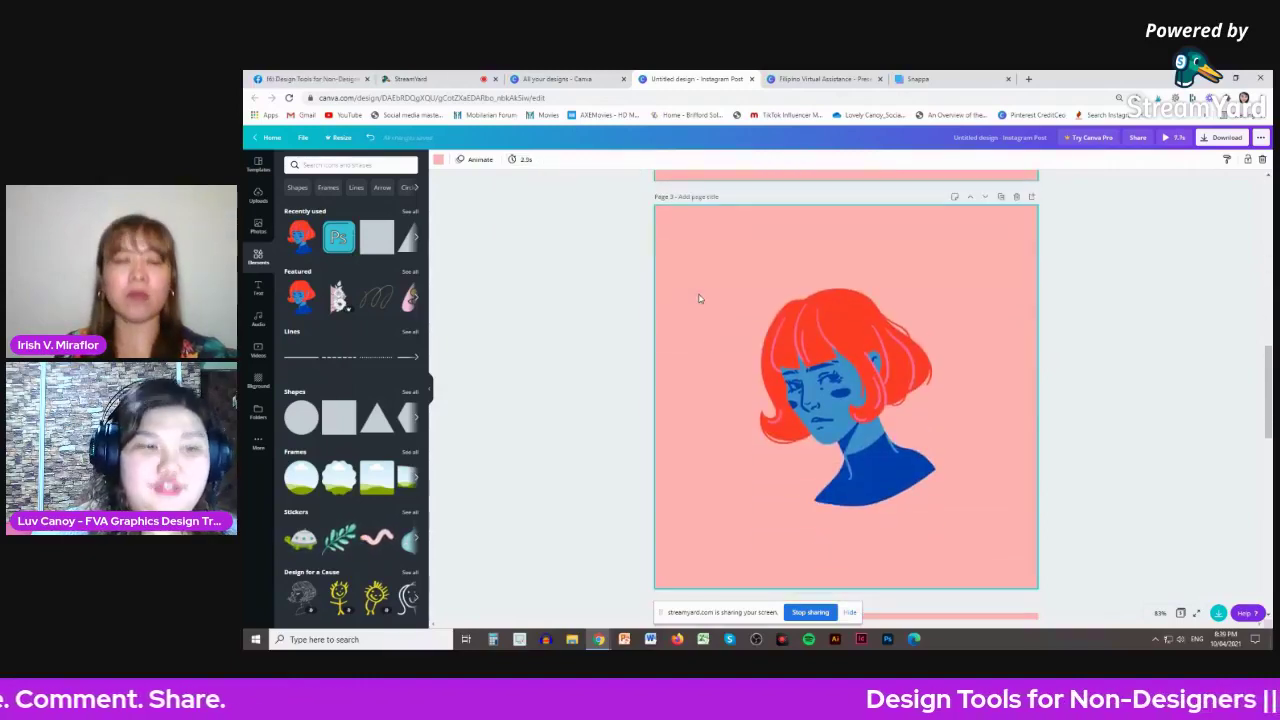
{"action": "left_click", "coordinate": [514, 159]}
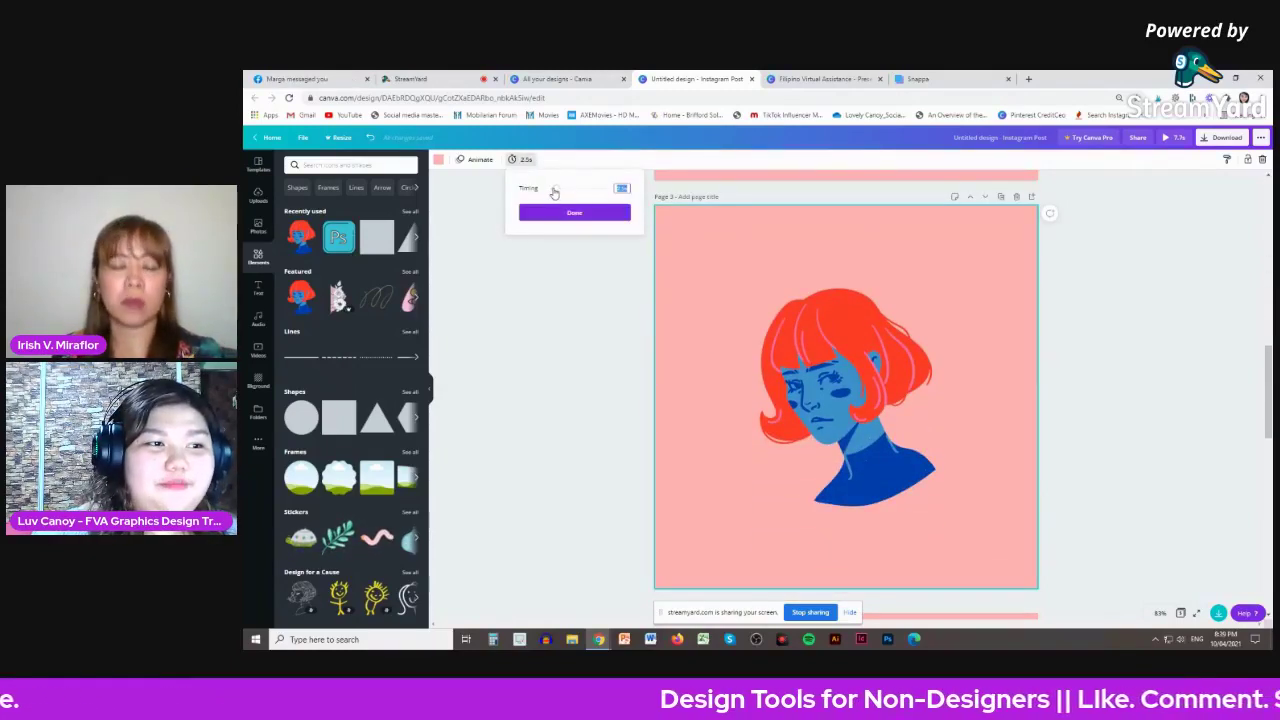
{"action": "left_click", "coordinate": [555, 190]}
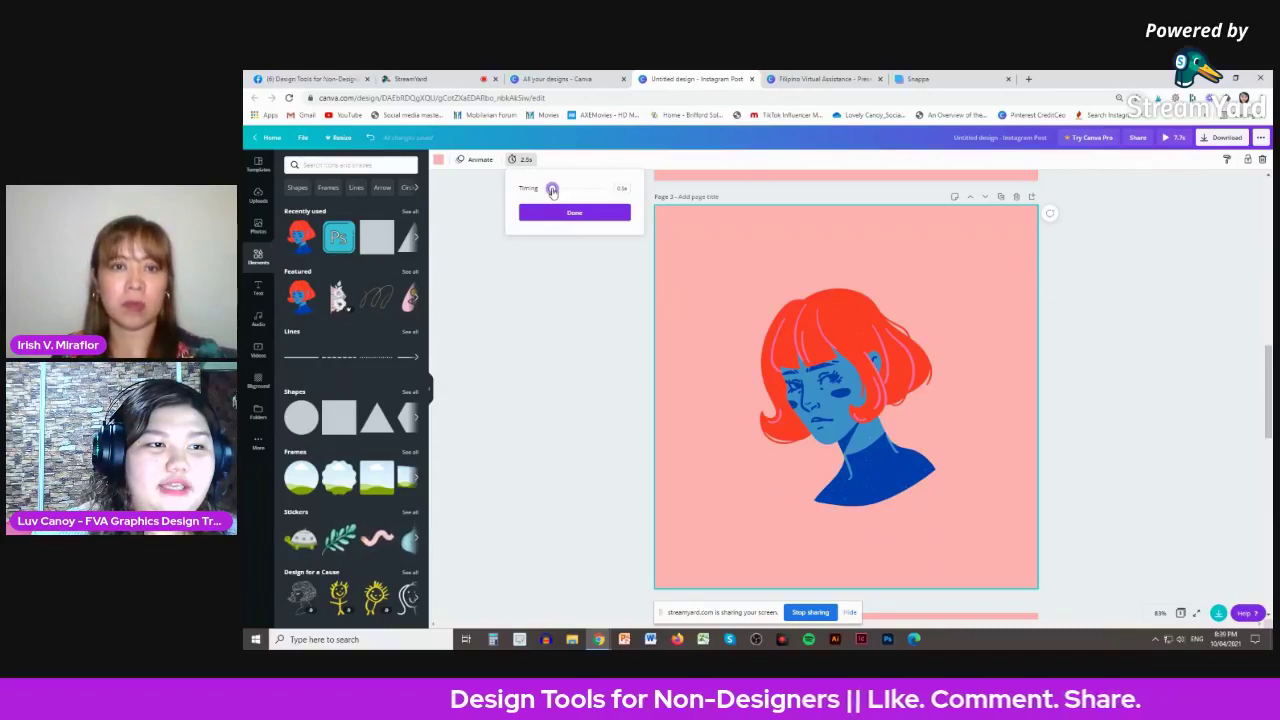
{"action": "left_click", "coordinate": [580, 213]}
{"action": "scroll", "coordinate": [673, 272], "scroll_direction": "down", "scroll_amount": 2}
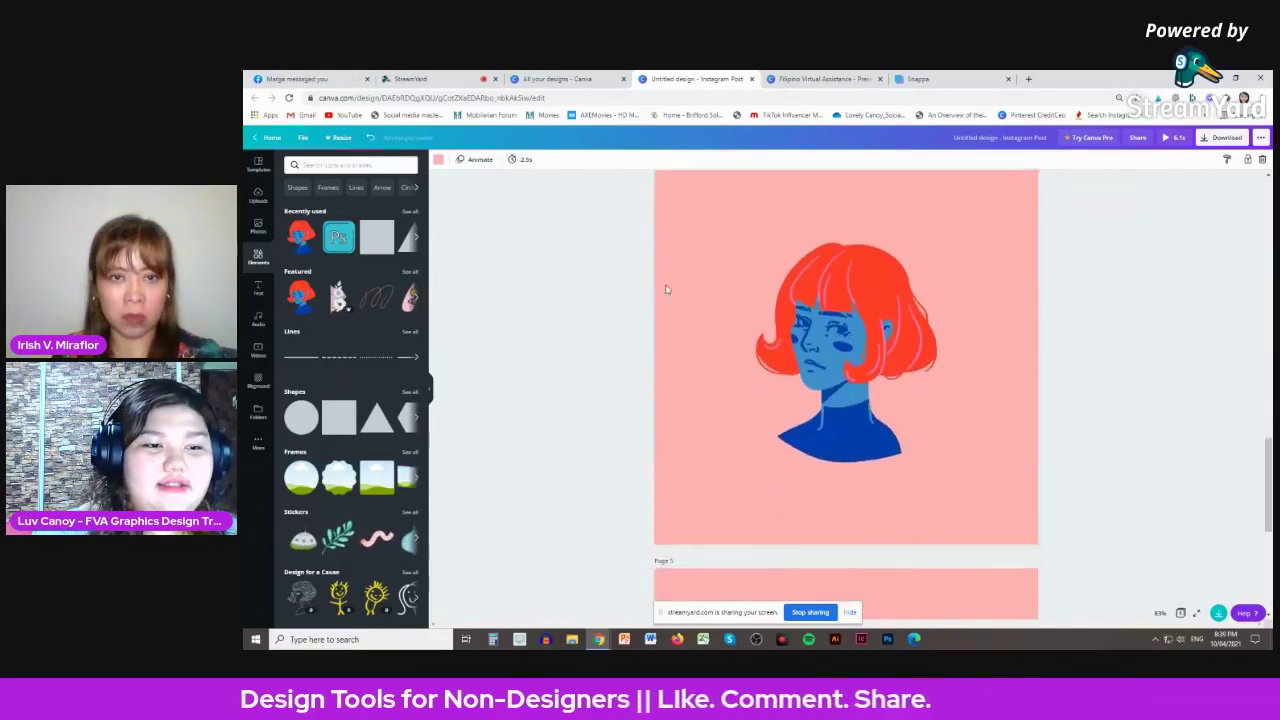
{"action": "left_click", "coordinate": [514, 159]}
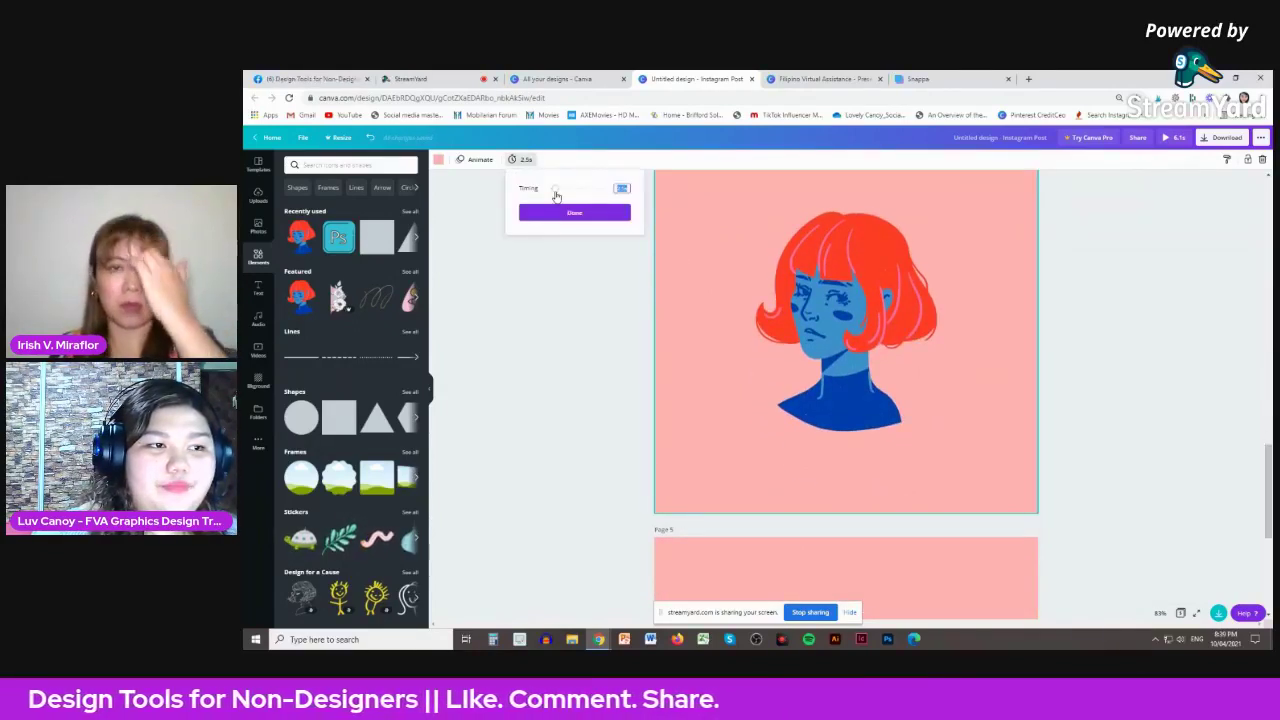
{"action": "left_click", "coordinate": [555, 190]}
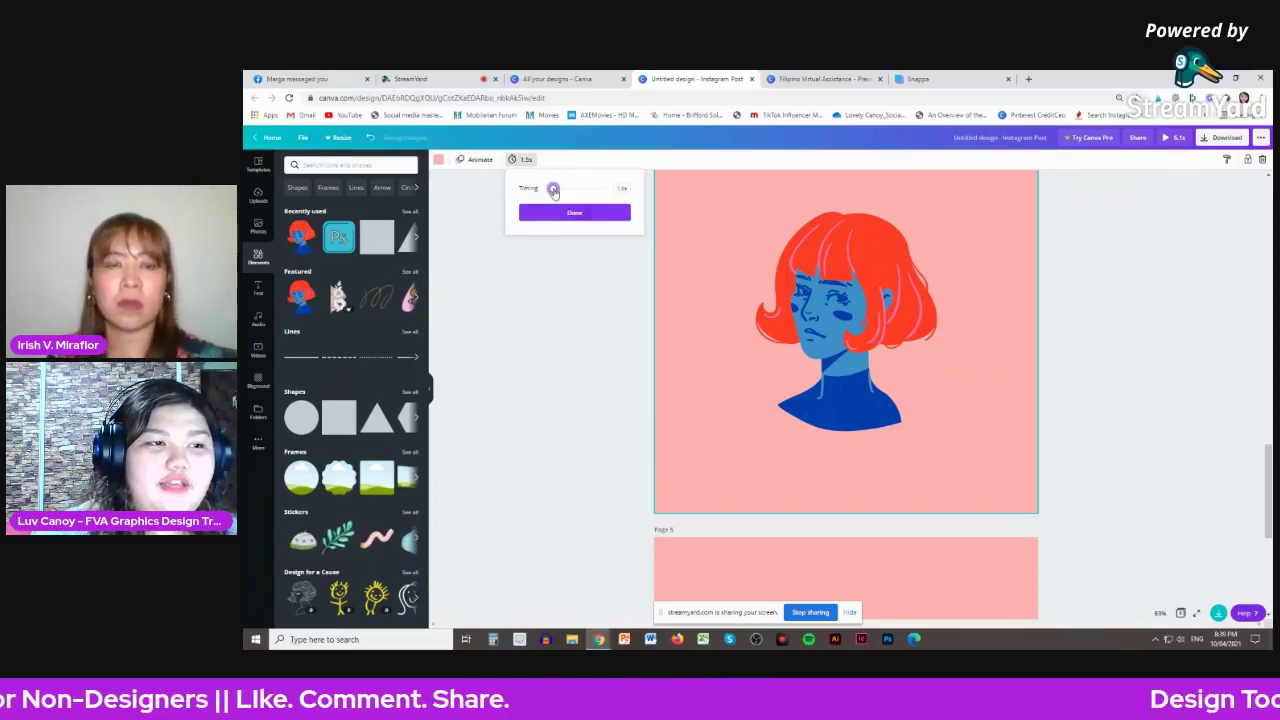
{"action": "left_click_drag", "start_coordinate": [555, 192], "coordinate": [551, 190]}
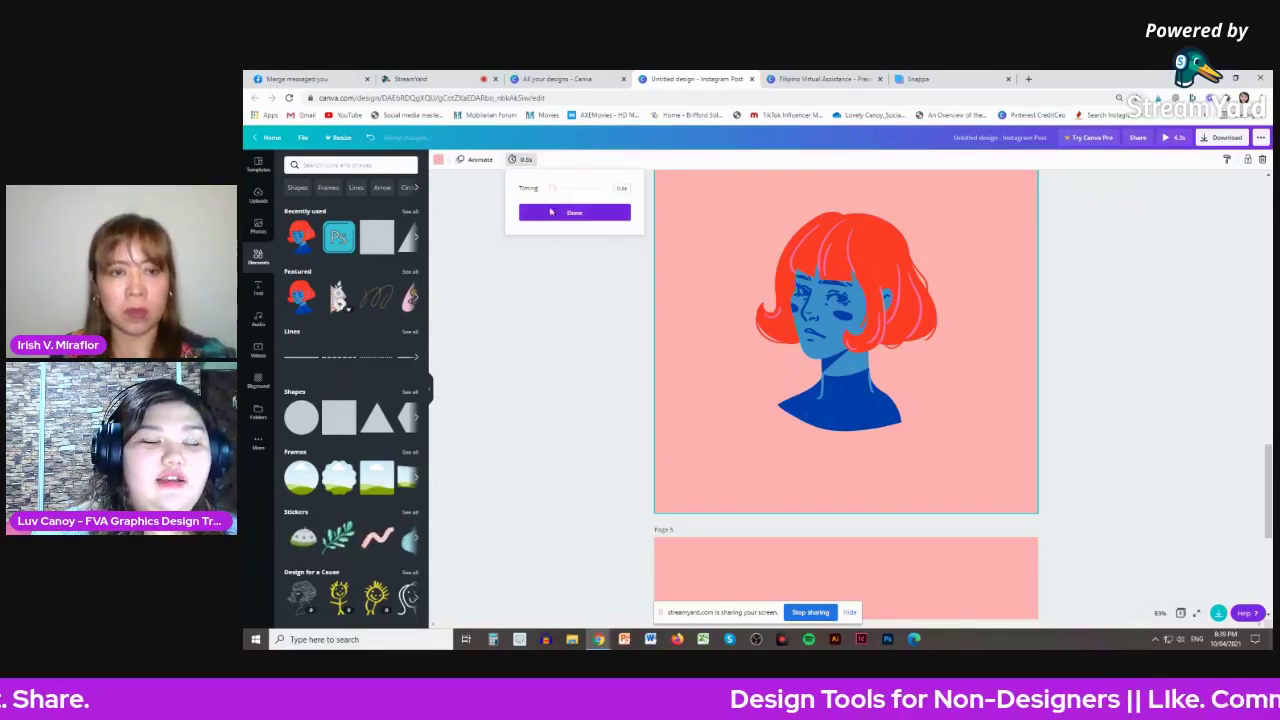
{"action": "left_click", "coordinate": [553, 208]}
{"action": "left_click", "coordinate": [511, 160]}
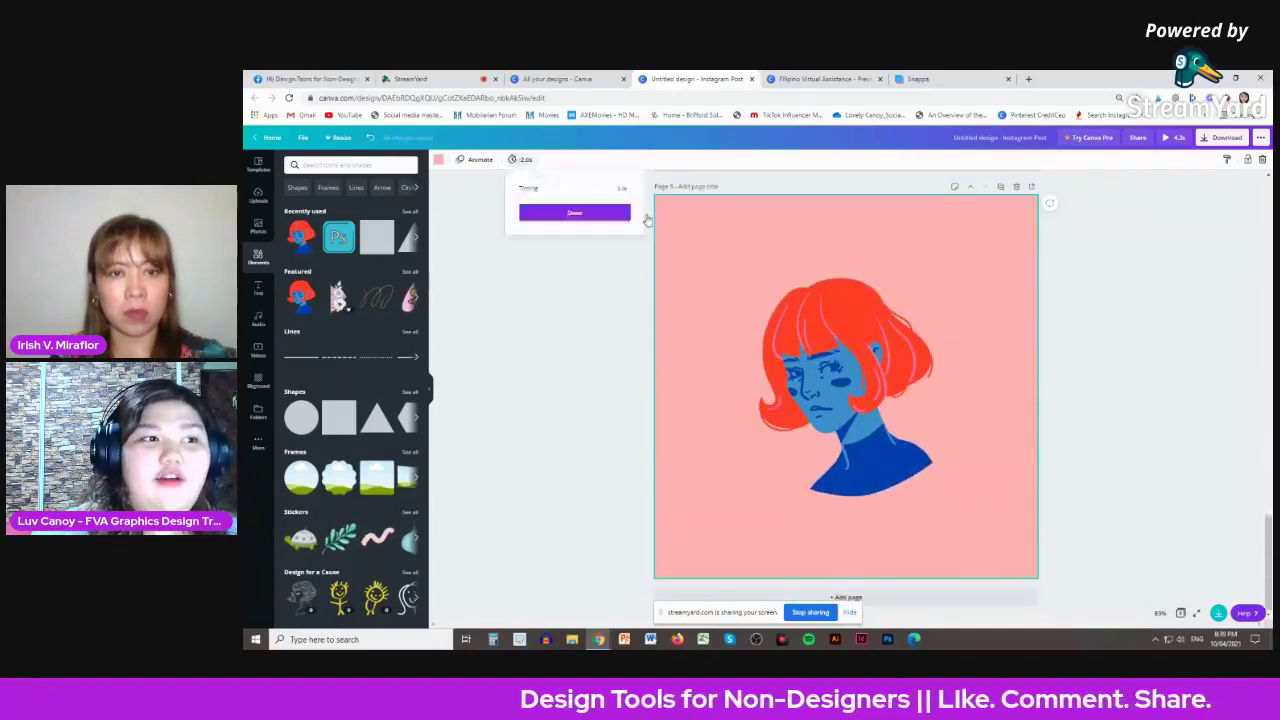
{"action": "left_click", "coordinate": [554, 191]}
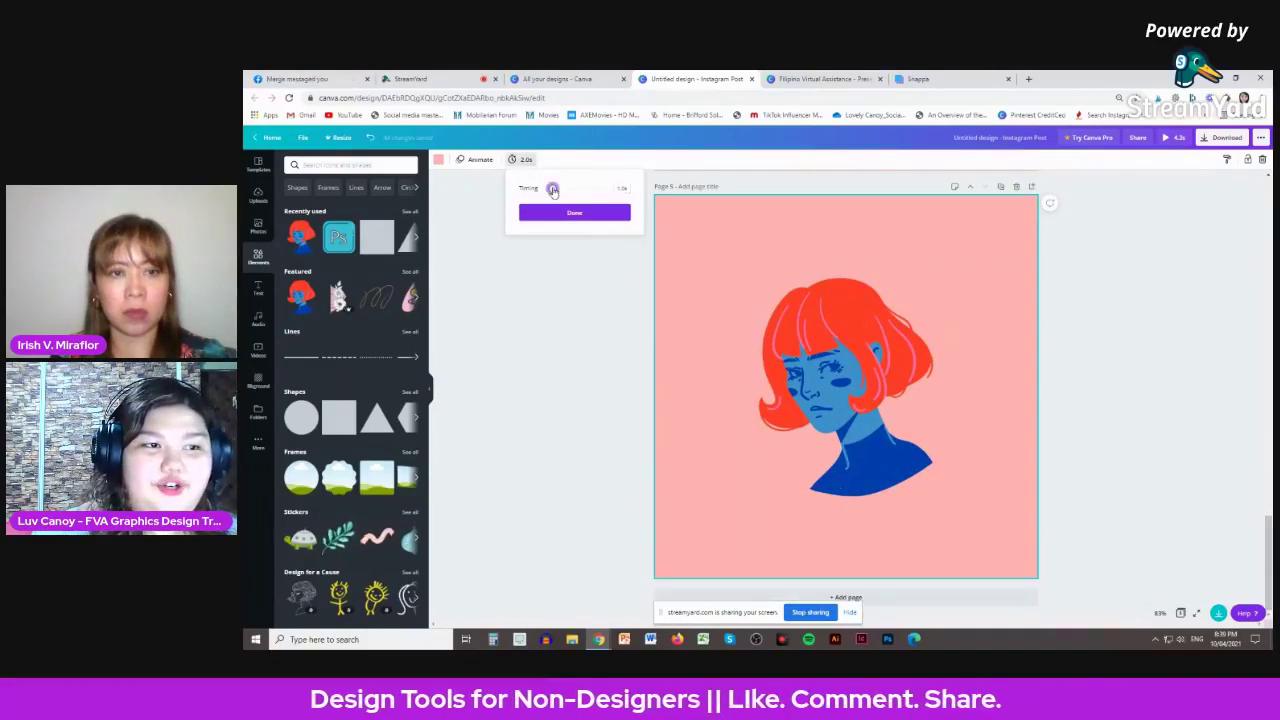
{"action": "left_click", "coordinate": [572, 213]}
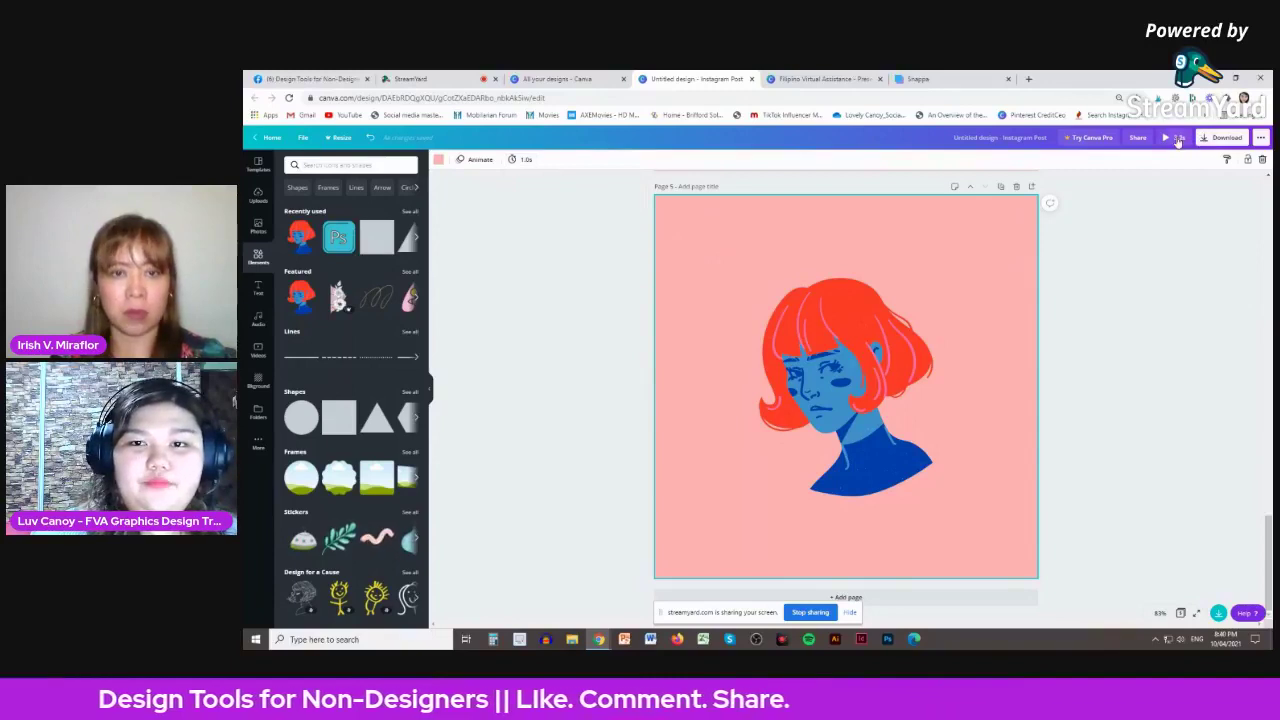
- Preview the animation, download all pages as Untitled design (1).gif and open it in Photos
{"action": "left_click", "coordinate": [1172, 137]}
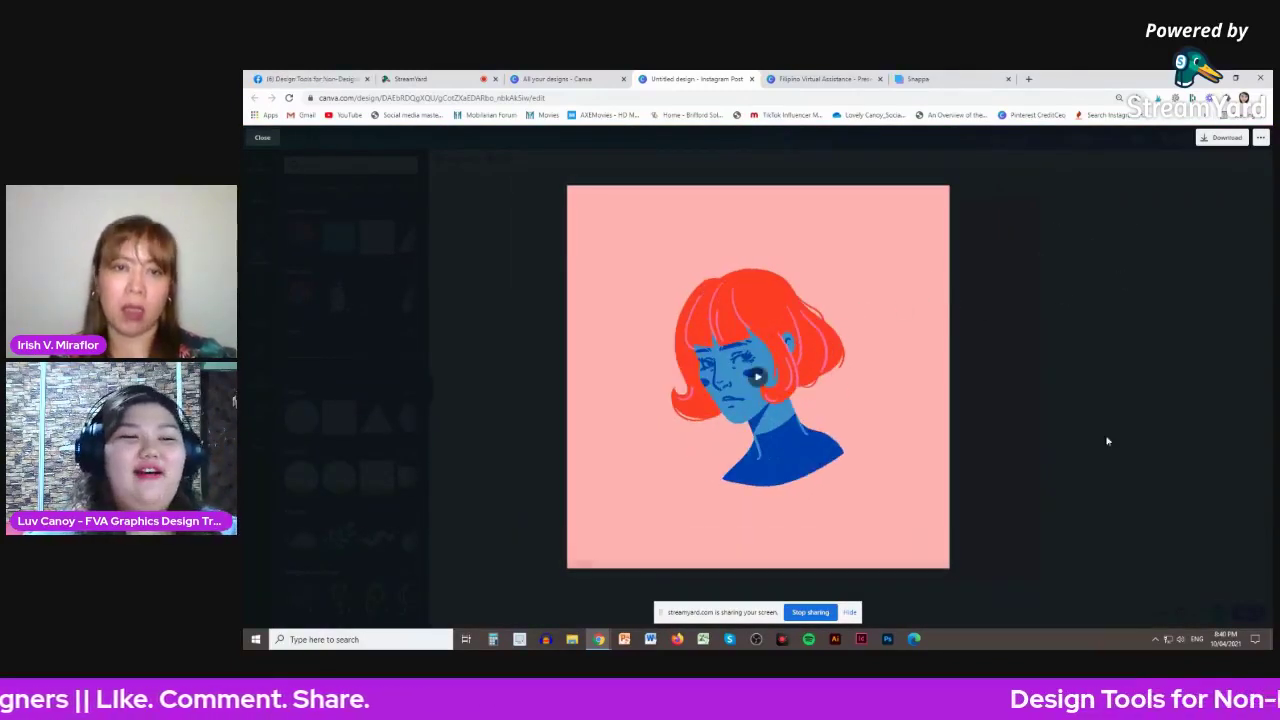
{"action": "left_click", "coordinate": [263, 138]}
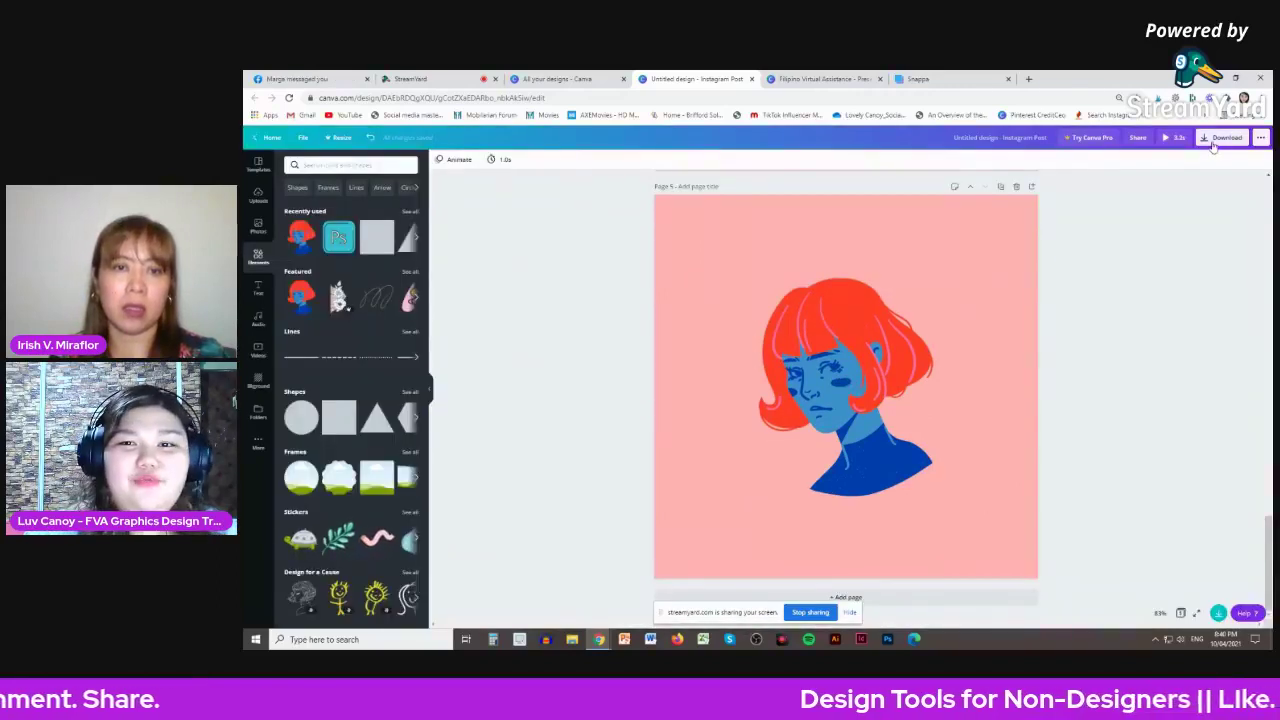
{"action": "left_click", "coordinate": [1222, 137]}
{"action": "left_click", "coordinate": [1200, 199]}
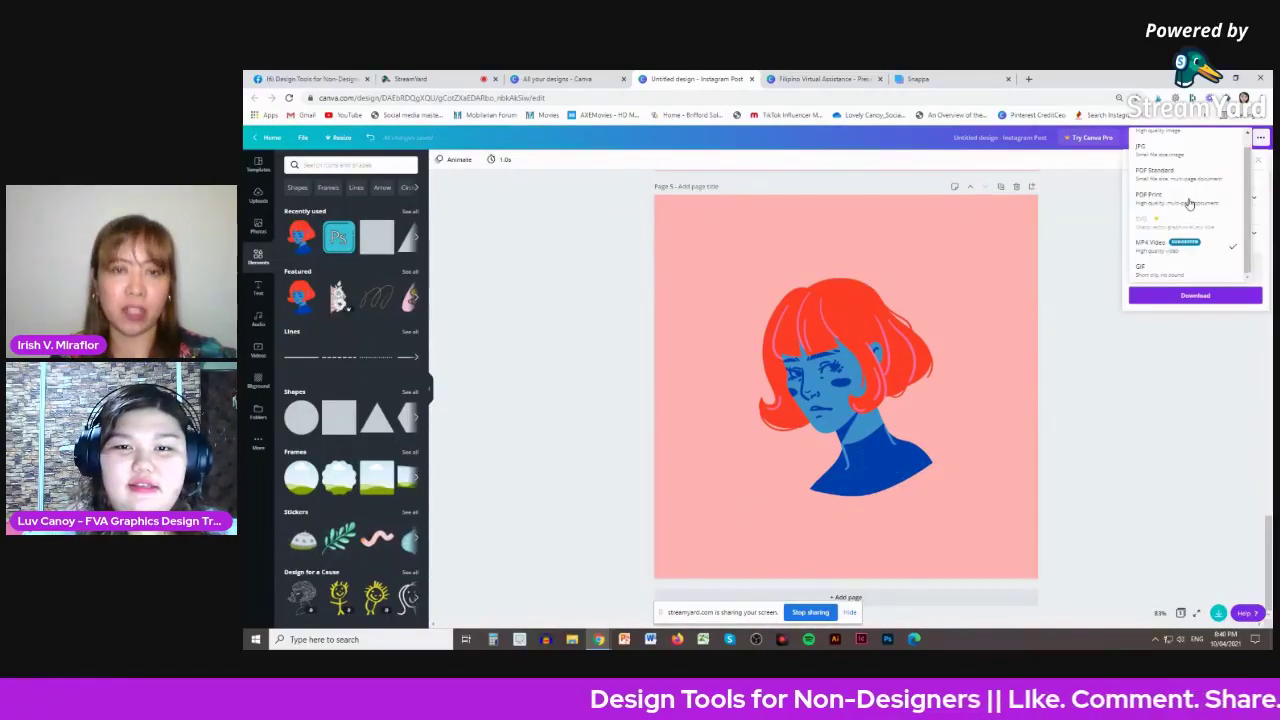
{"action": "left_click", "coordinate": [1145, 268]}
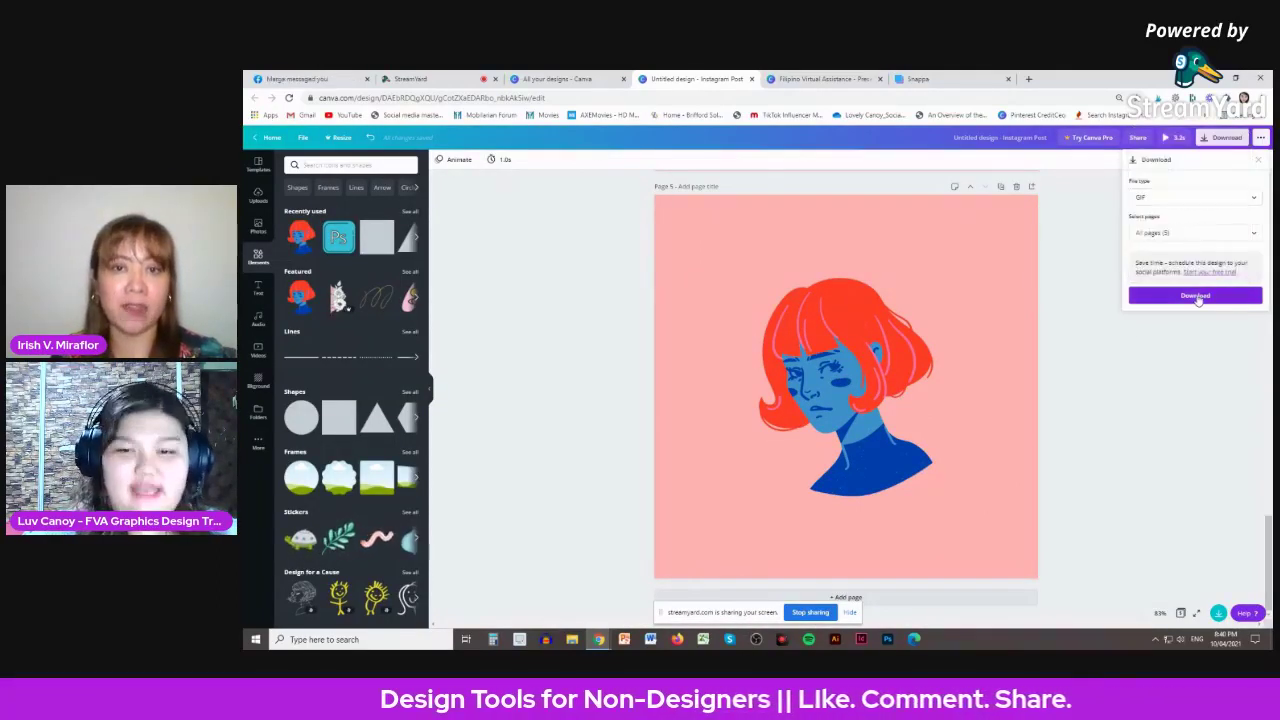
{"action": "left_click", "coordinate": [1196, 295]}
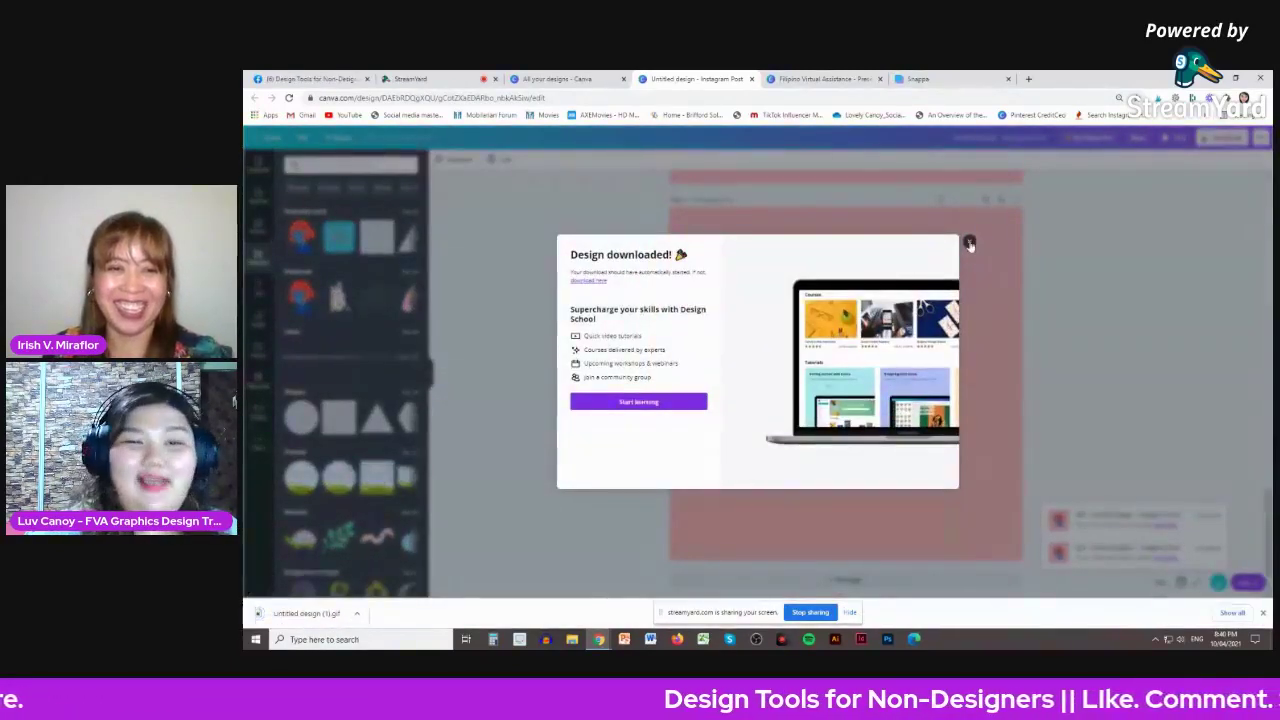
{"action": "left_click", "coordinate": [969, 243]}
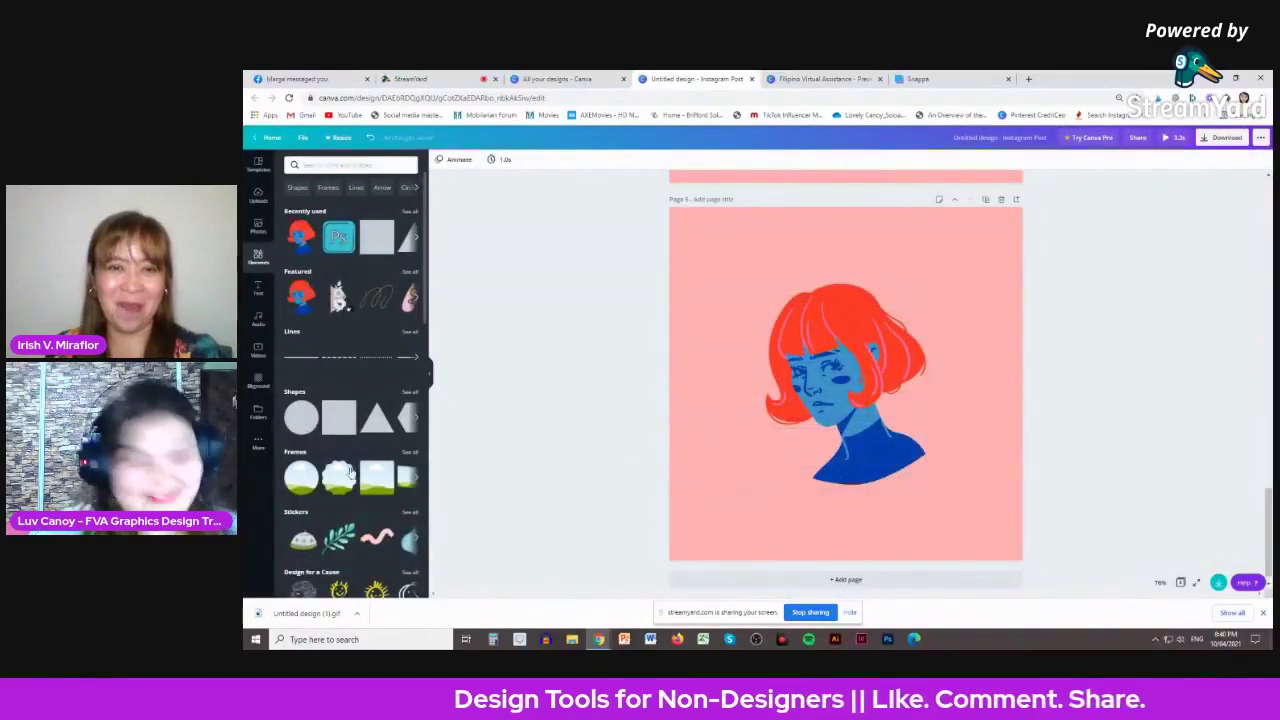
{"action": "left_click", "coordinate": [300, 613]}
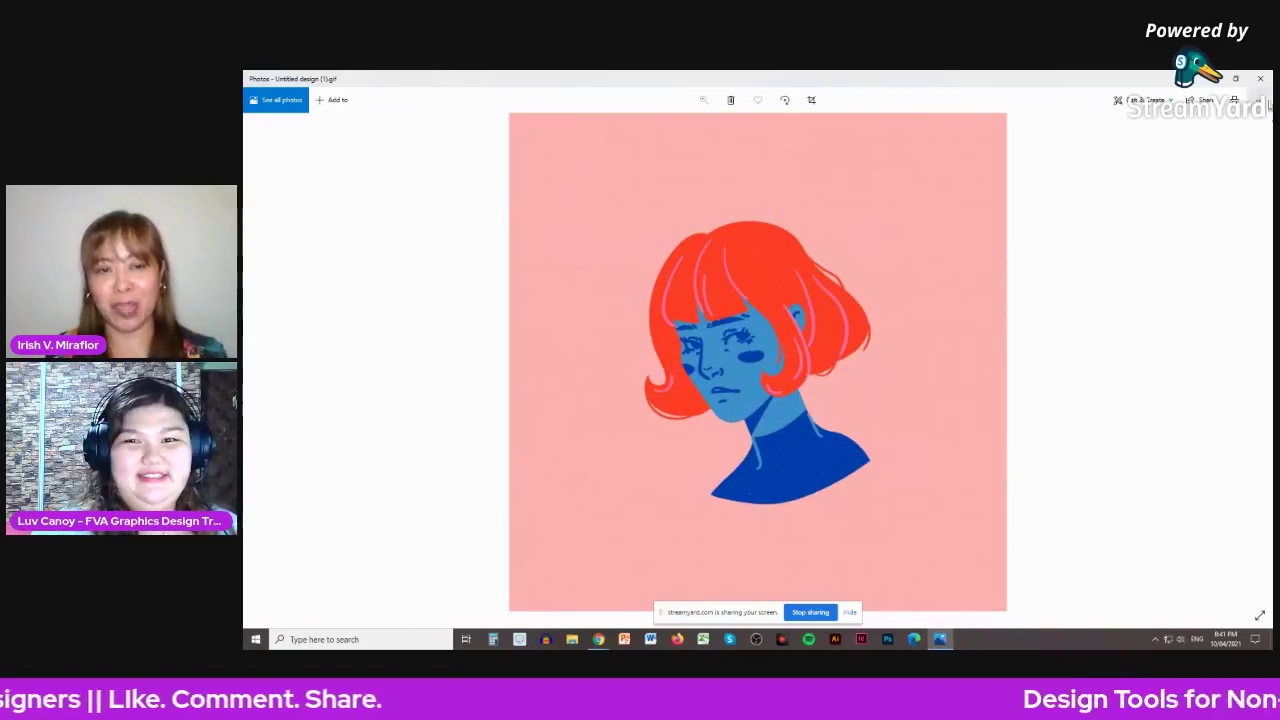
- Close the GIF viewer and select the portrait image on page 5 of the Canva design
{"action": "left_click", "coordinate": [1263, 86]}
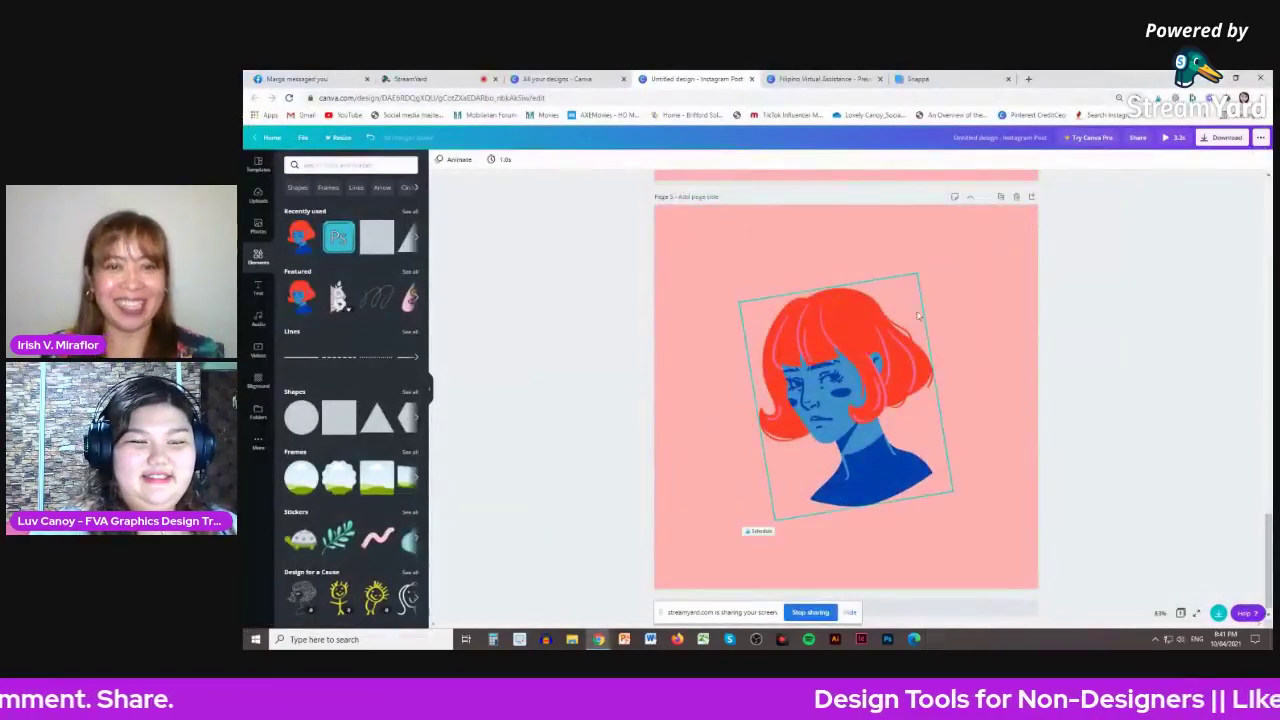
{"action": "scroll", "coordinate": [926, 318], "scroll_direction": "down", "scroll_amount": 2}
{"action": "scroll", "coordinate": [926, 318], "scroll_direction": "down", "scroll_amount": 3}
{"action": "left_click", "coordinate": [926, 318]}
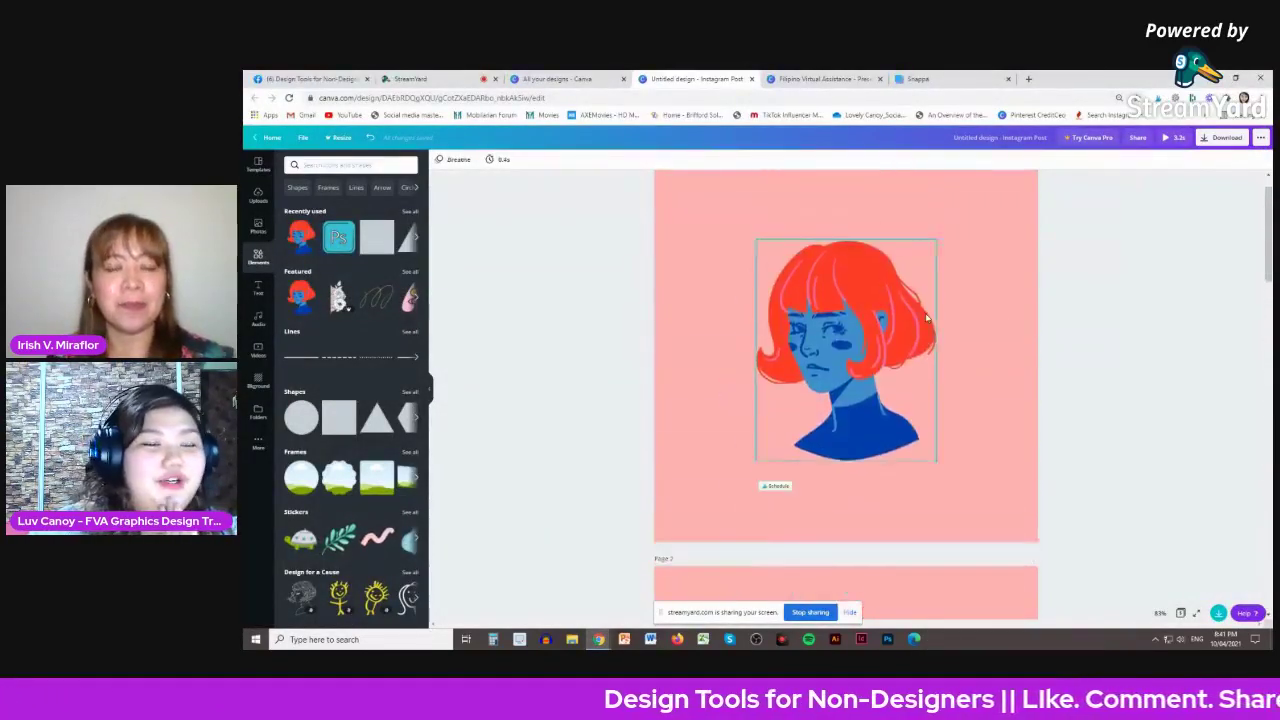
- Delete pages 3 and 2 from the design
{"action": "scroll", "coordinate": [926, 318], "scroll_direction": "down", "scroll_amount": 5}
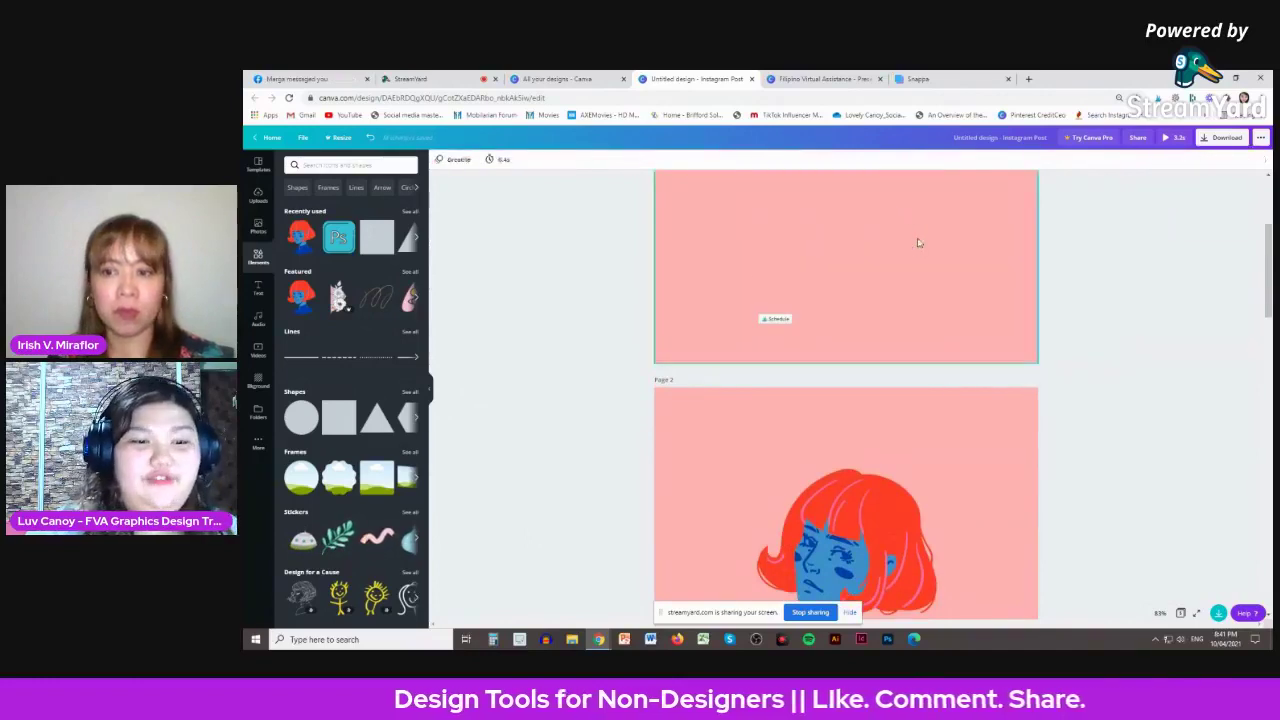
{"action": "scroll", "coordinate": [900, 379], "scroll_direction": "down", "scroll_amount": 3}
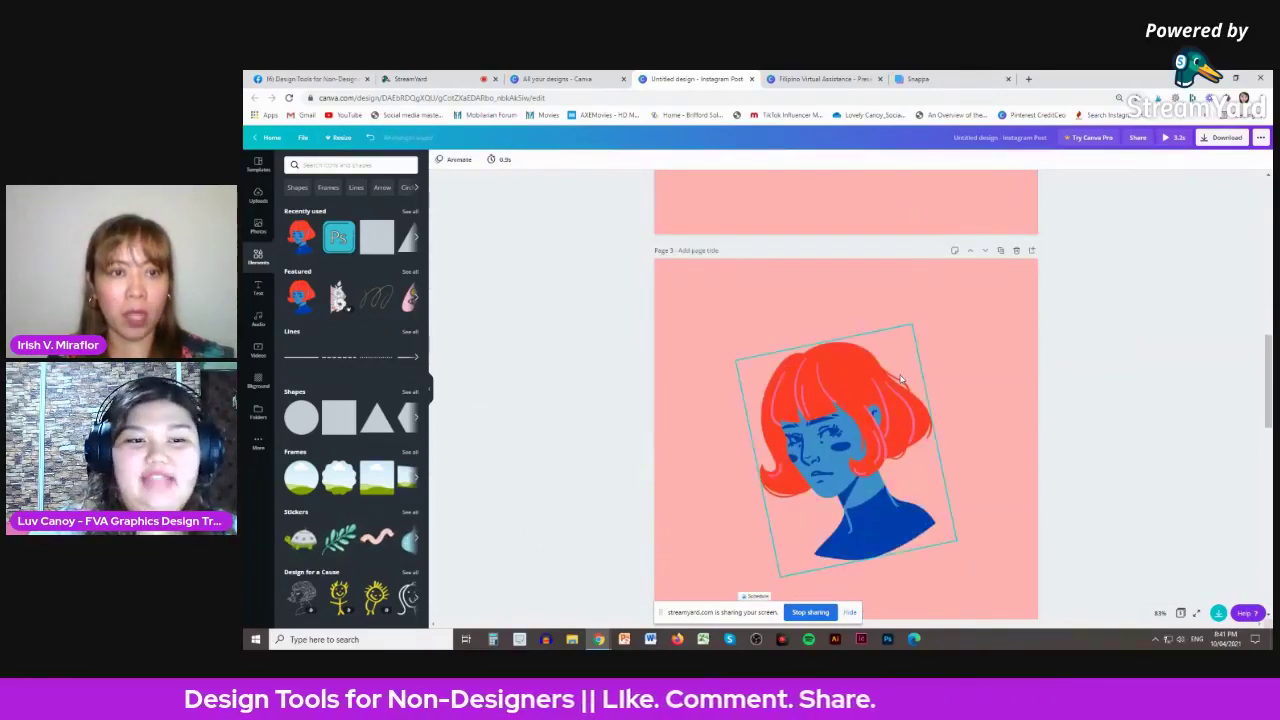
{"action": "scroll", "coordinate": [900, 379], "scroll_direction": "down", "scroll_amount": 5}
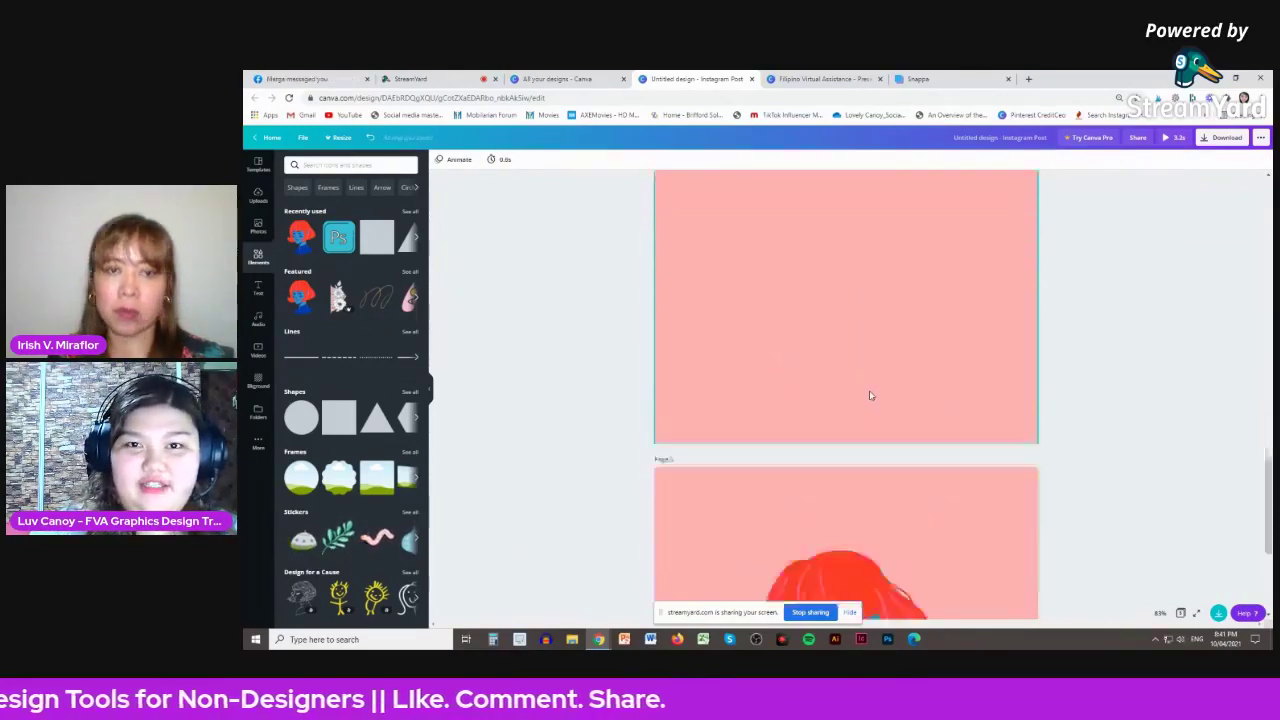
{"action": "scroll", "coordinate": [866, 386], "scroll_direction": "down", "scroll_amount": 1}
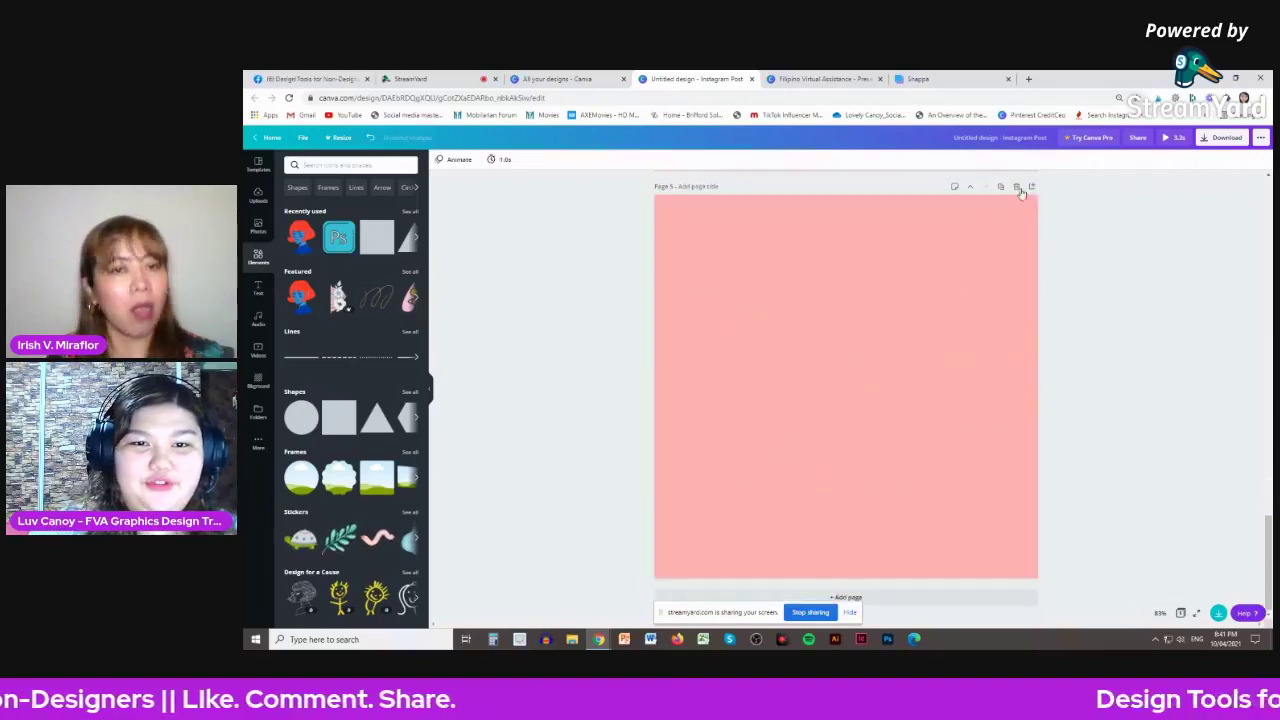
{"action": "scroll", "coordinate": [1021, 193], "scroll_direction": "up", "scroll_amount": 5}
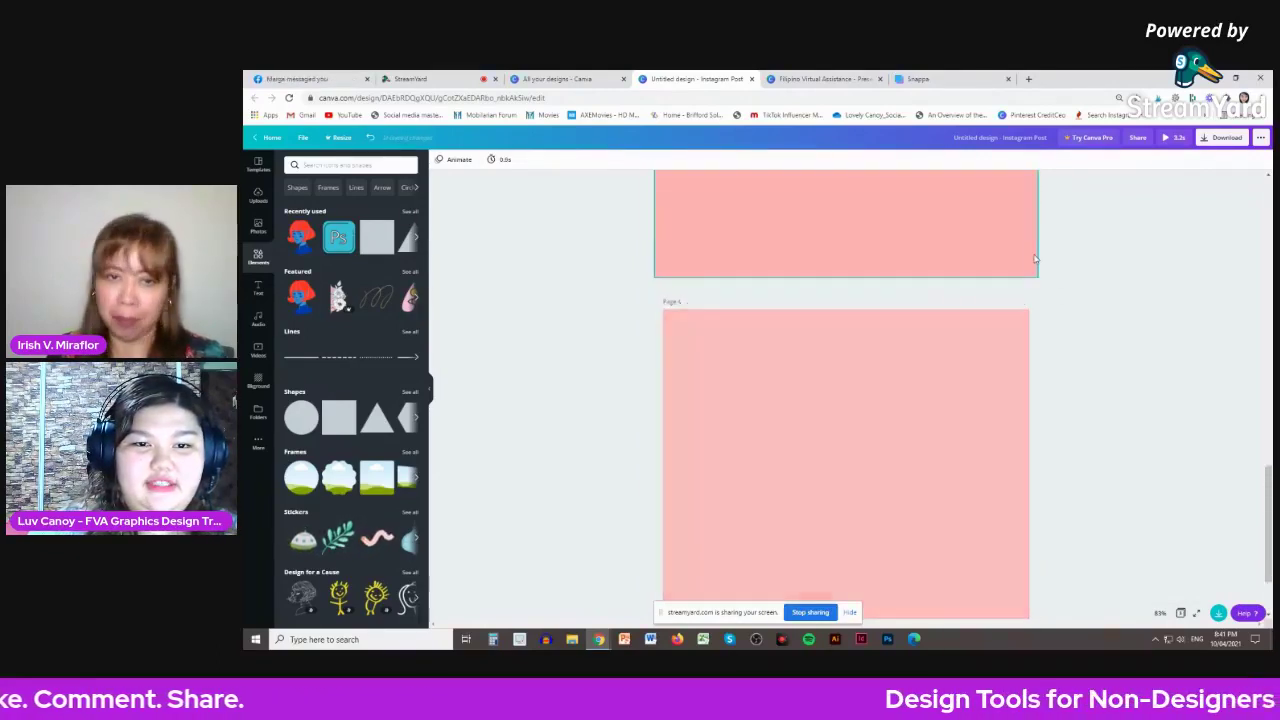
{"action": "left_click", "coordinate": [1017, 298]}
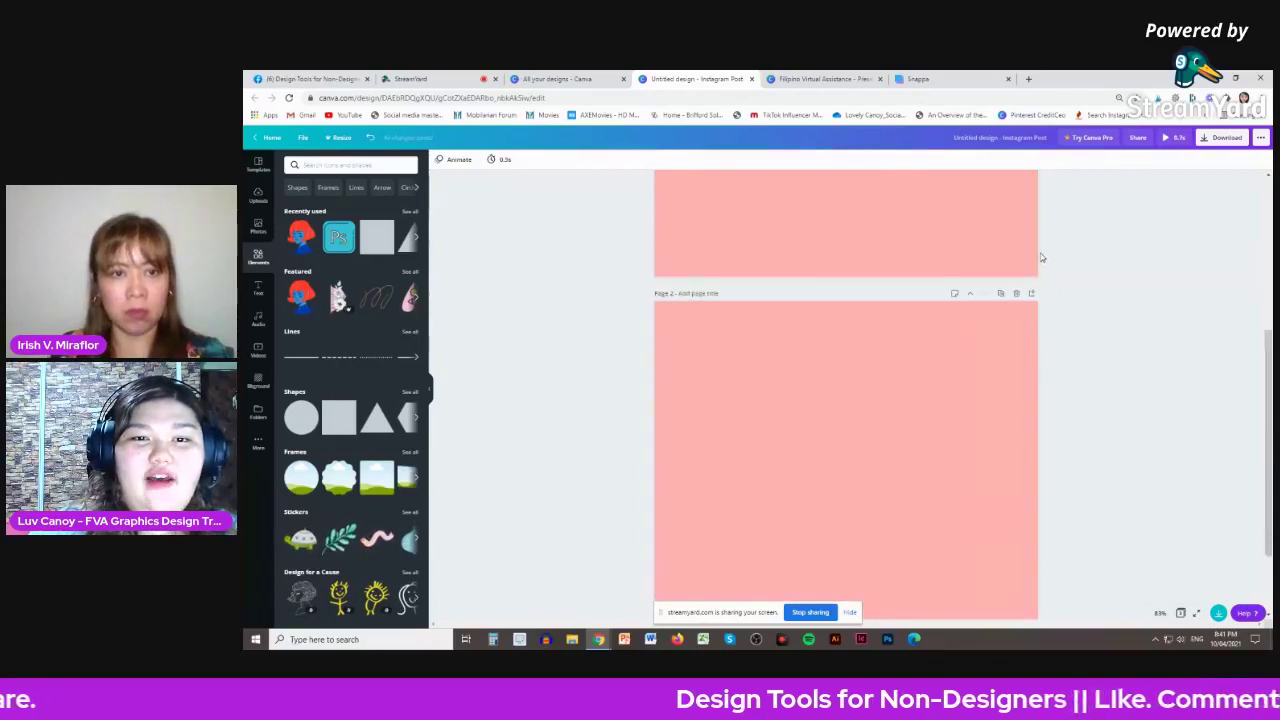
{"action": "left_click", "coordinate": [1017, 293]}
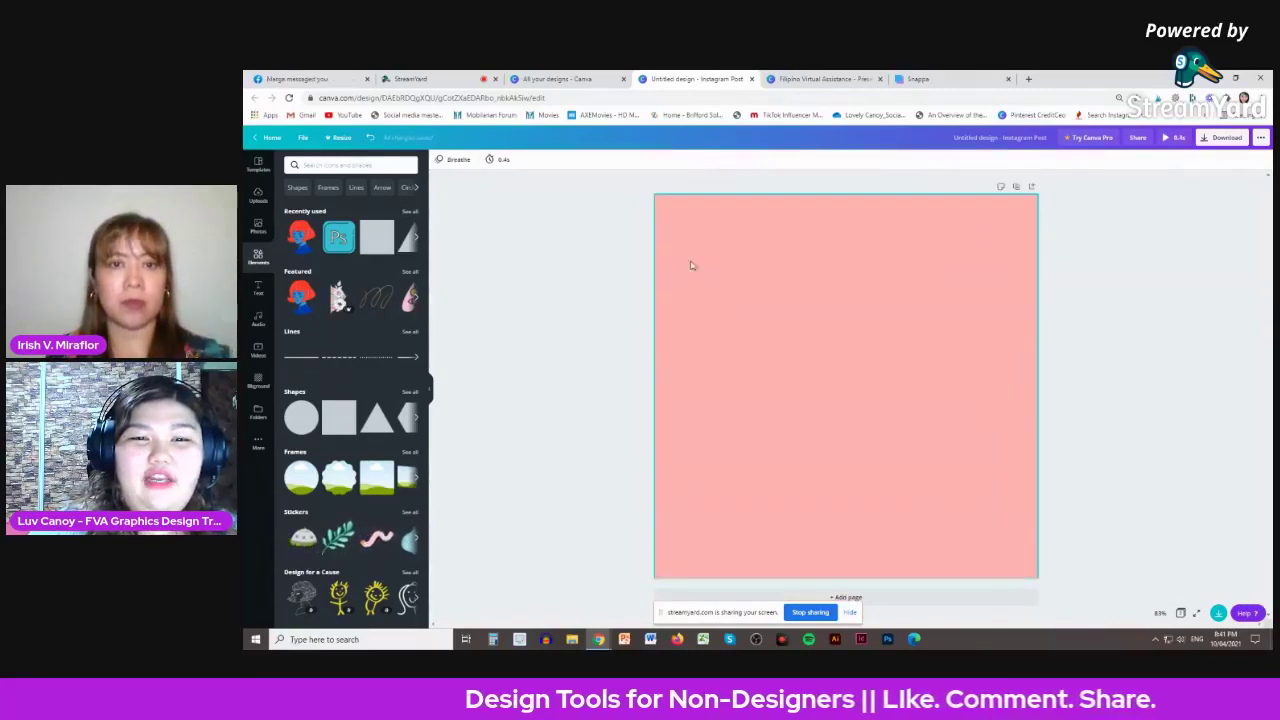
- Add a small brown circle and duplicate it into five circles spread down the page
{"action": "left_click", "coordinate": [301, 417]}
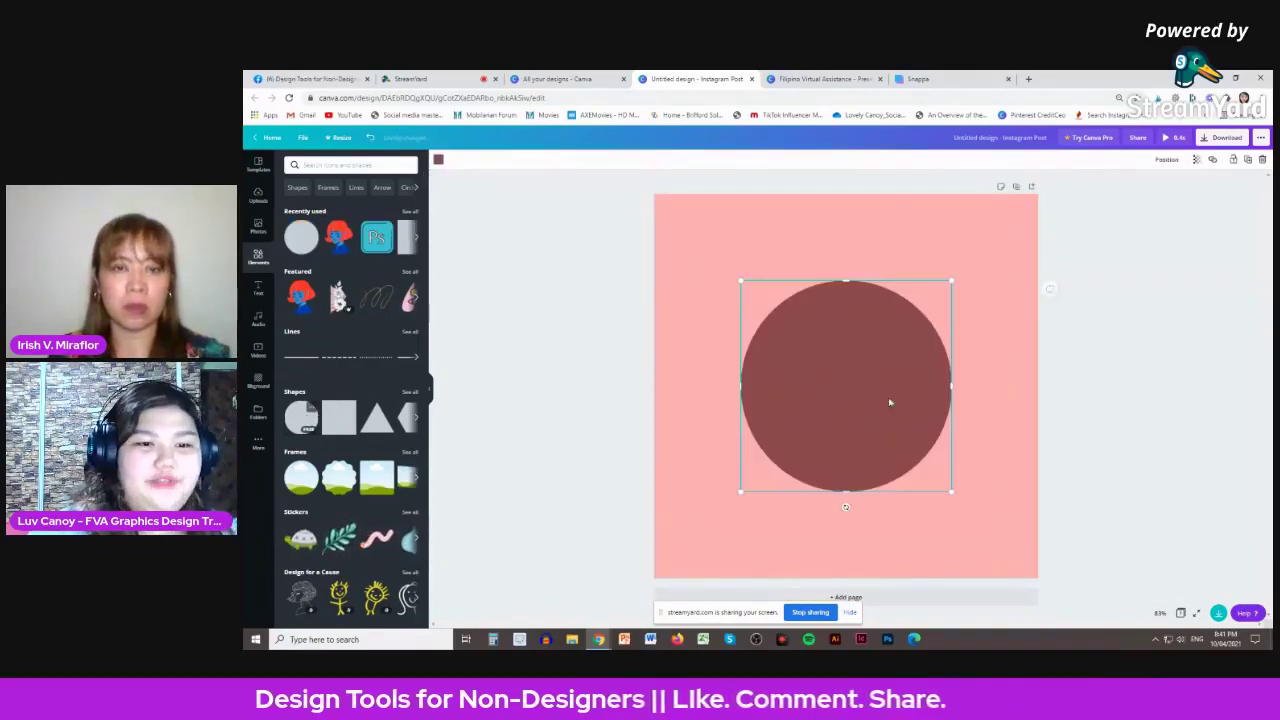
{"action": "left_click_drag", "start_coordinate": [951, 491], "coordinate": [817, 343]}
{"action": "key", "text": "ctrl+d"}
{"action": "left_click", "coordinate": [752, 268]}
{"action": "key", "text": "ctrl+d"}
{"action": "left_click_drag", "start_coordinate": [757, 278], "coordinate": [826, 459]}
{"action": "key", "text": "ctrl+d"}
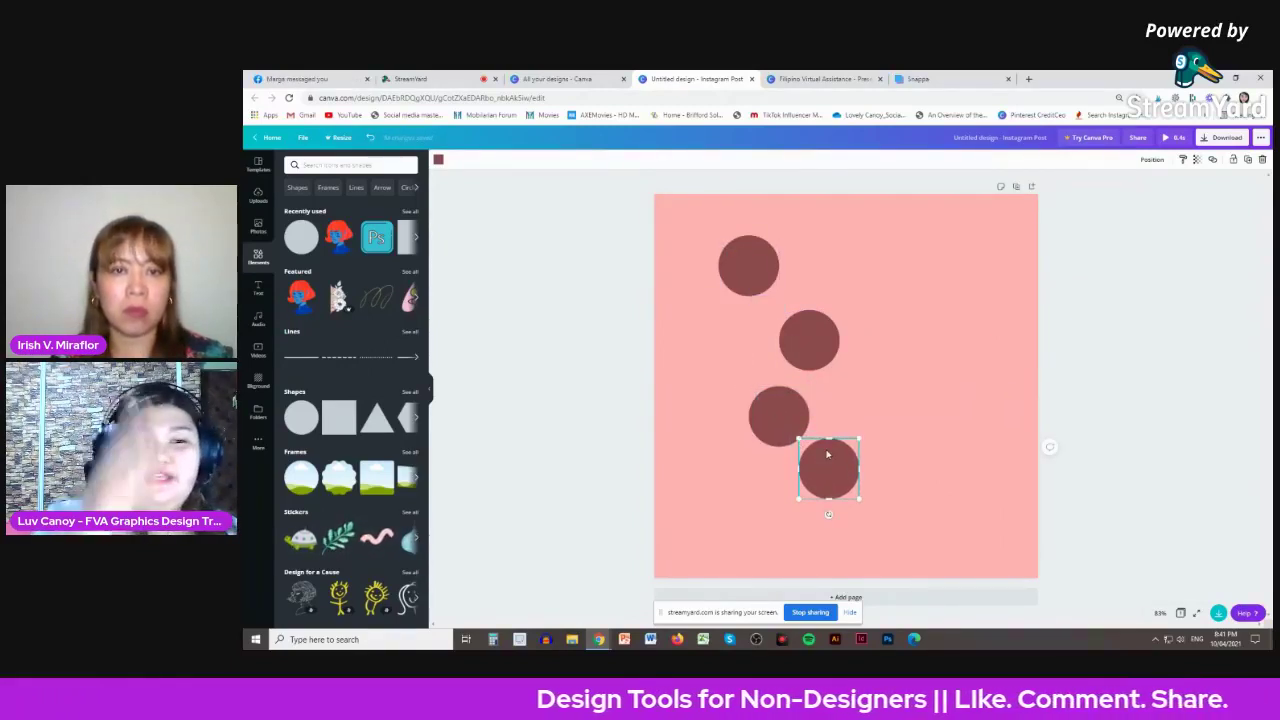
{"action": "key", "text": "ctrl+d"}
{"action": "left_click_drag", "start_coordinate": [830, 460], "coordinate": [890, 516]}
- Drag the circles left into a rough, staggered vertical column
{"action": "left_click", "coordinate": [808, 345]}
{"action": "left_click_drag", "start_coordinate": [808, 345], "coordinate": [749, 336]}
{"action": "left_click_drag", "start_coordinate": [782, 404], "coordinate": [747, 387]}
{"action": "left_click_drag", "start_coordinate": [826, 453], "coordinate": [753, 461]}
{"action": "left_click_drag", "start_coordinate": [740, 408], "coordinate": [770, 403]}
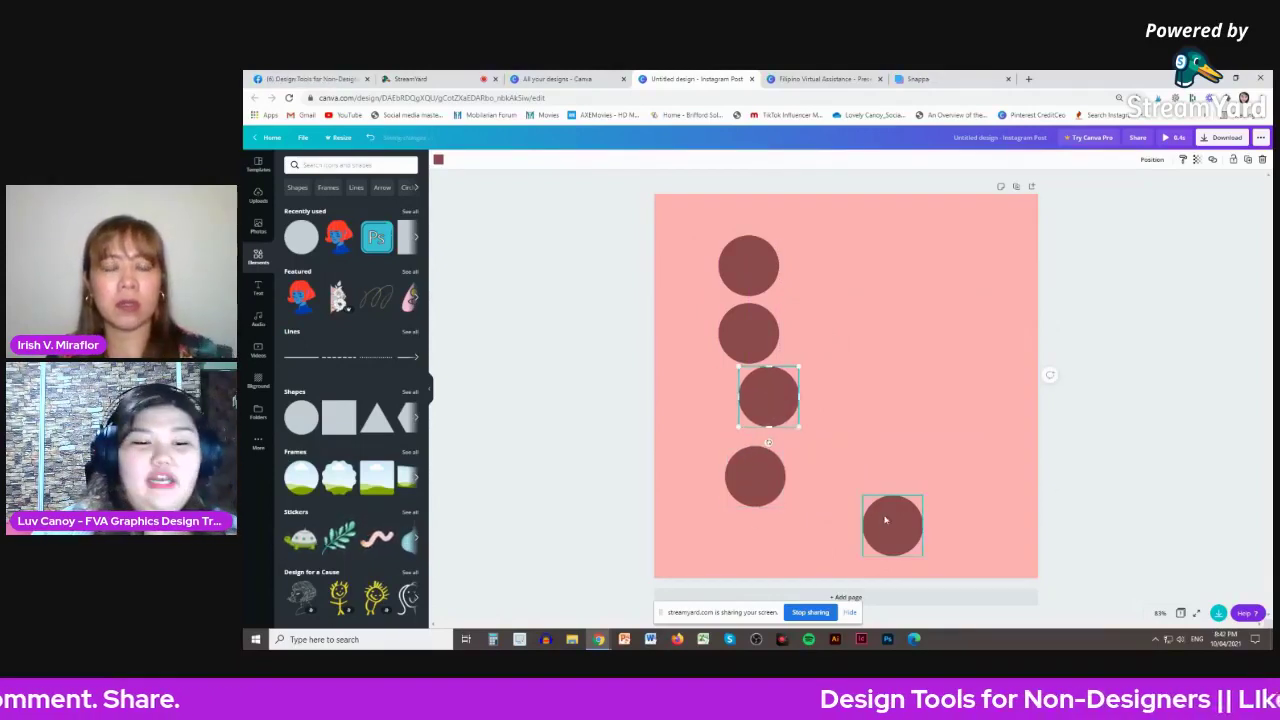
{"action": "left_click_drag", "start_coordinate": [890, 522], "coordinate": [841, 506]}
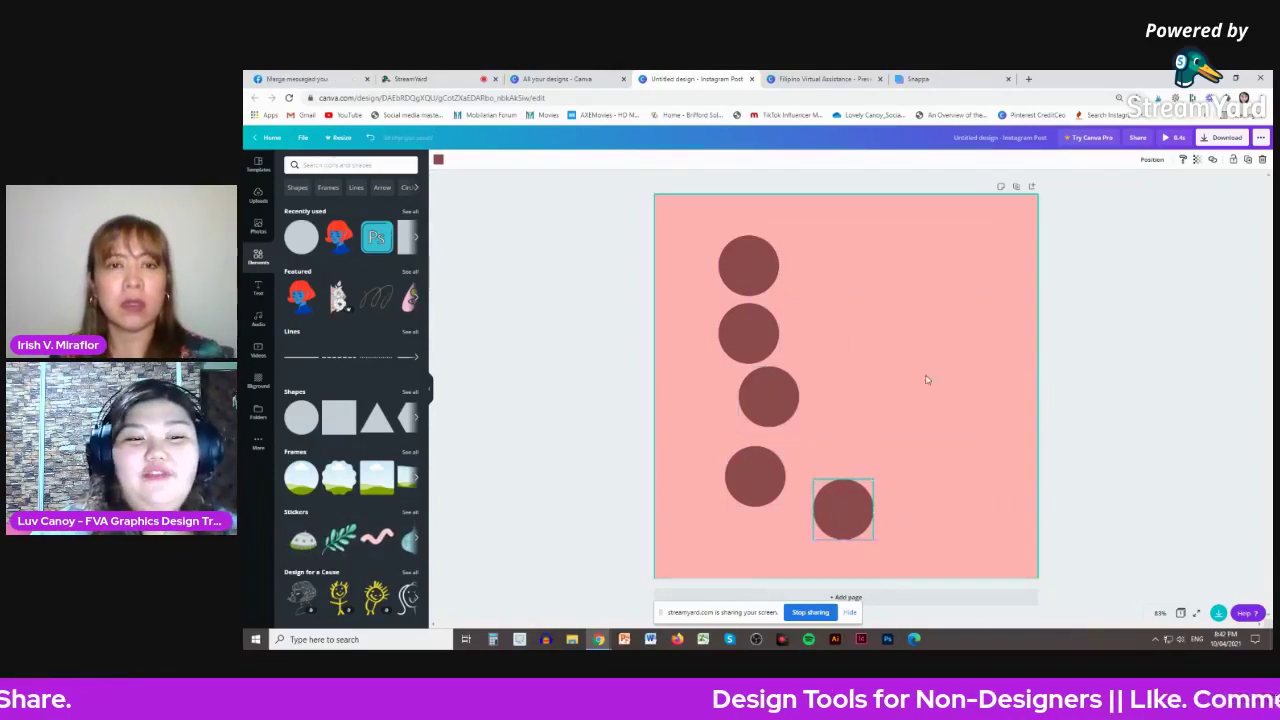
- Select all five circles, Tidy up them into an even column, and move it left
{"action": "left_click", "coordinate": [1138, 330]}
{"action": "left_click", "coordinate": [748, 262]}
{"action": "left_click", "coordinate": [749, 335], "text": "shift"}
{"action": "left_click", "coordinate": [770, 382], "text": "shift"}
{"action": "left_click", "coordinate": [764, 476], "text": "shift"}
{"action": "left_click", "coordinate": [833, 498], "text": "shift"}
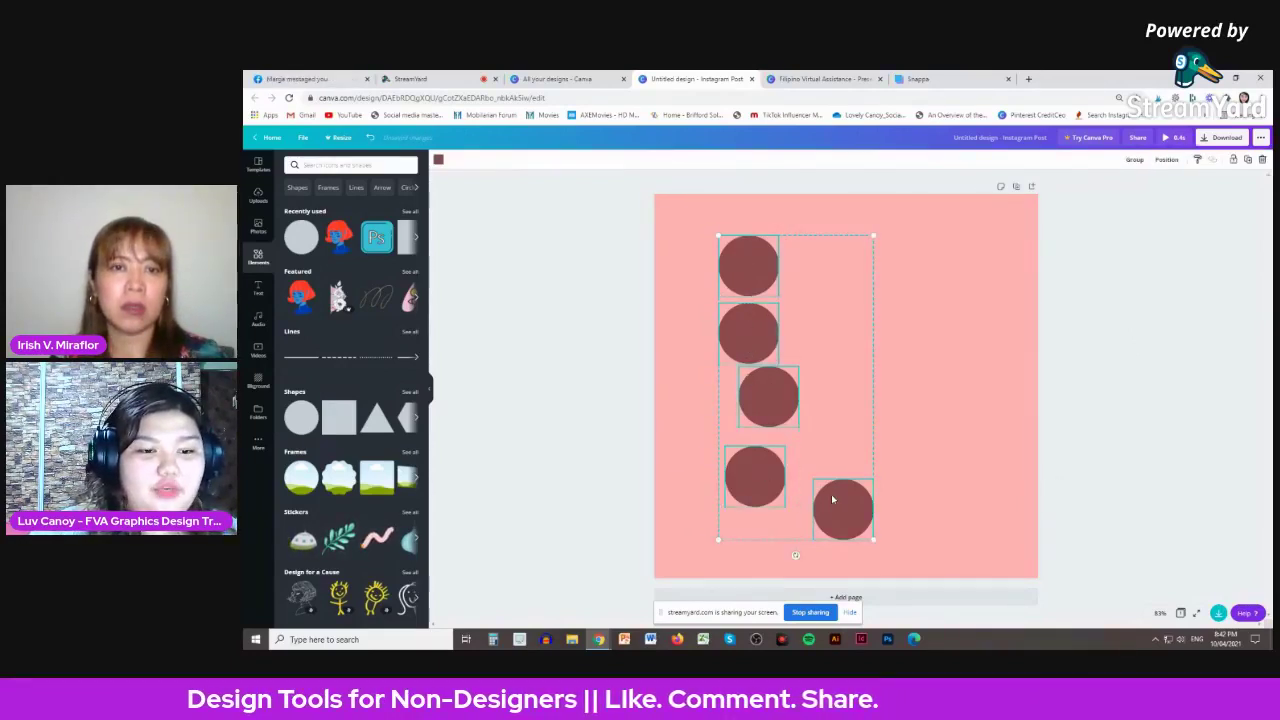
{"action": "left_click", "coordinate": [1166, 160]}
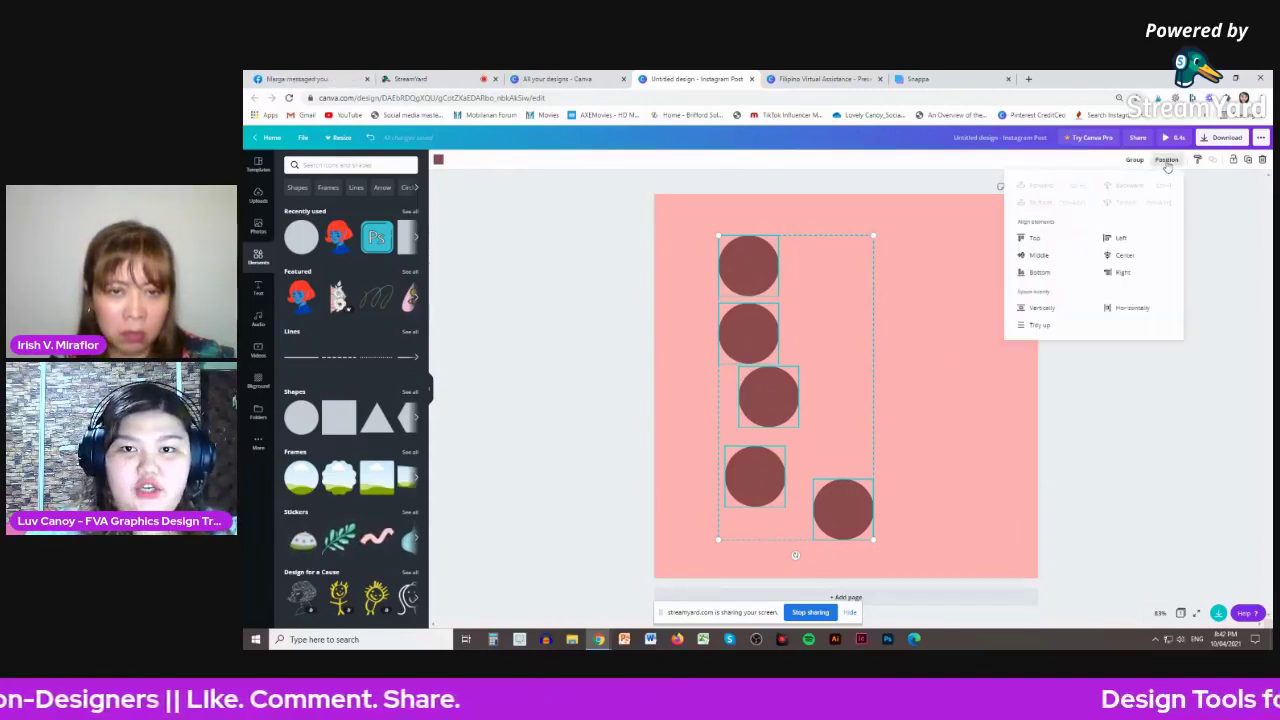
{"action": "left_click", "coordinate": [1039, 327]}
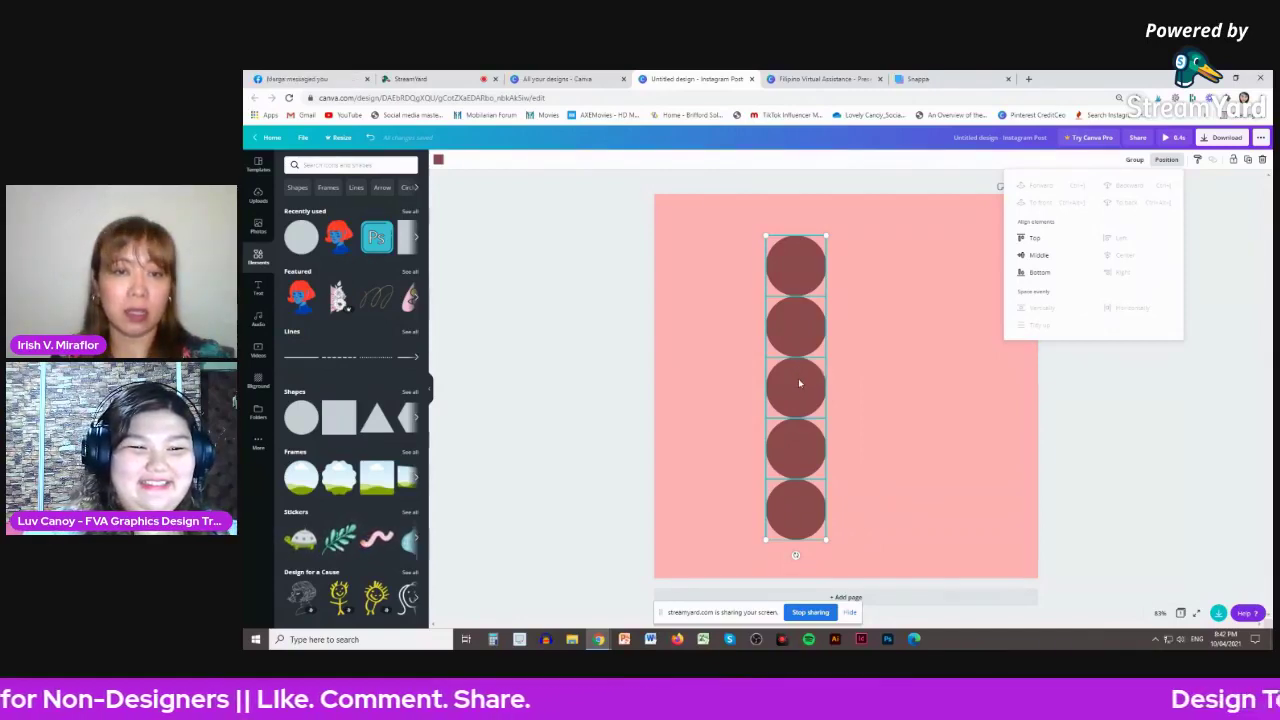
{"action": "left_click_drag", "start_coordinate": [798, 378], "coordinate": [722, 374]}
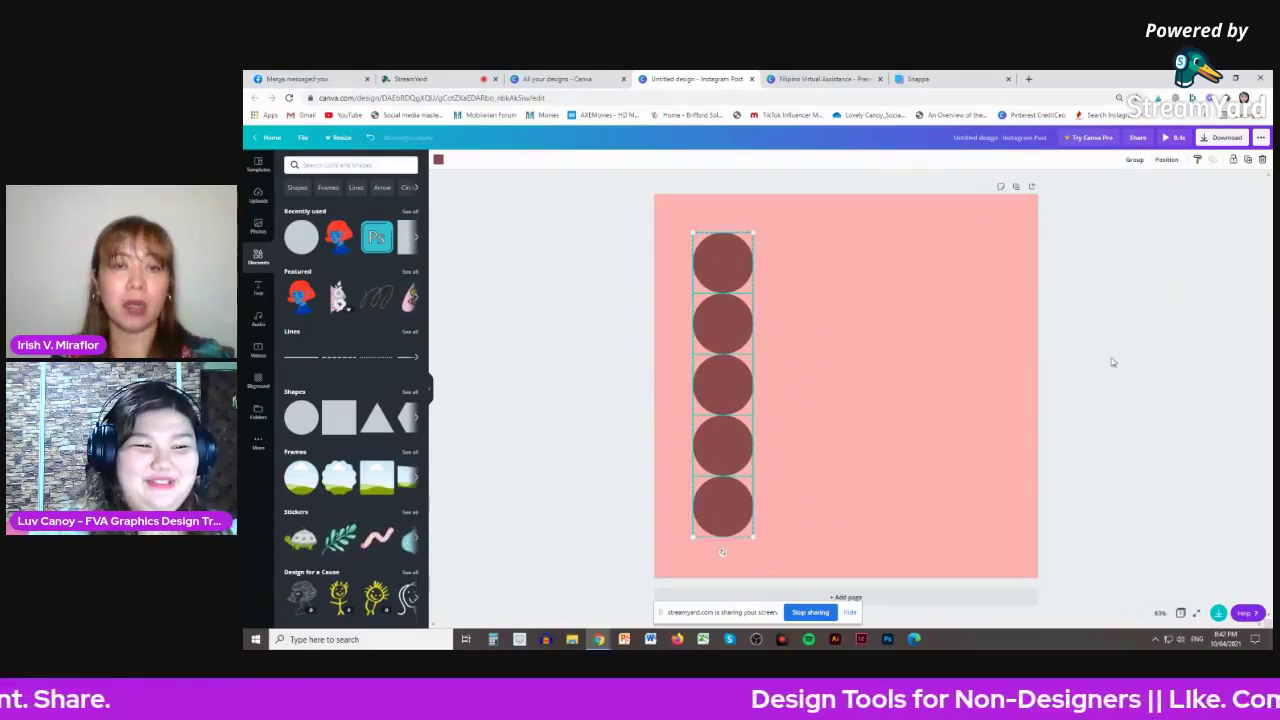
{"action": "left_click", "coordinate": [855, 312]}
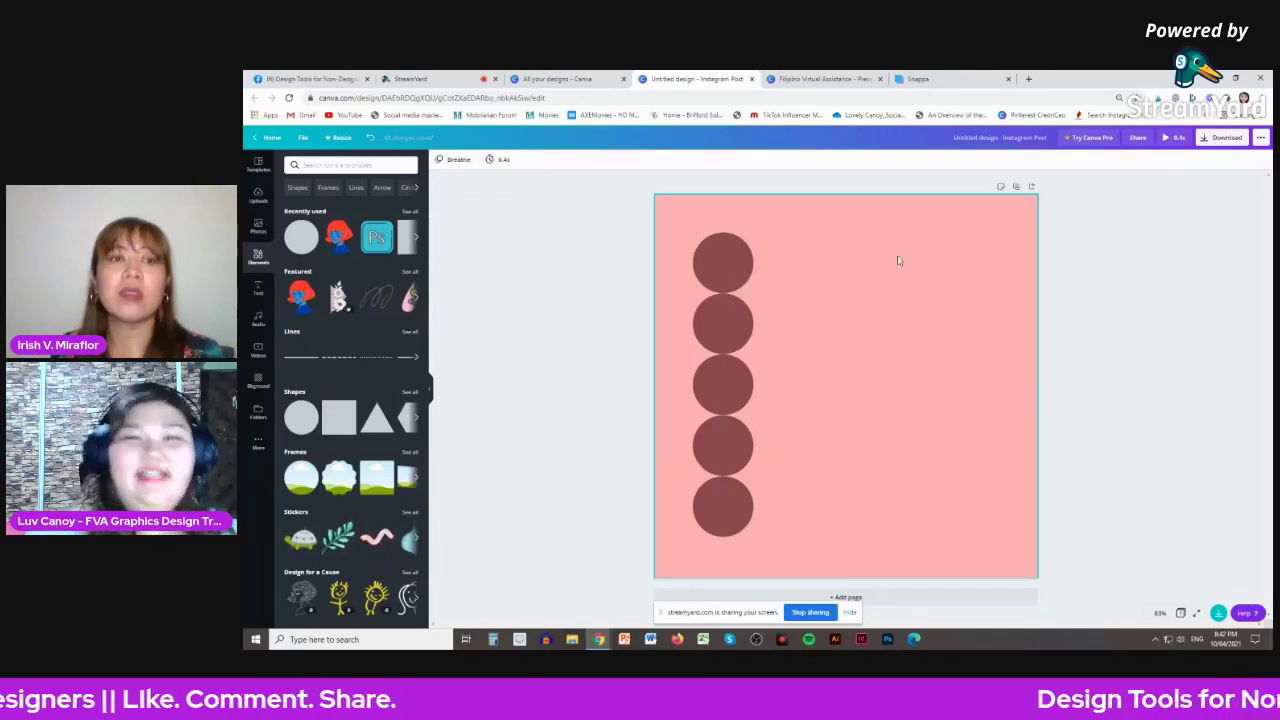
- Reselect all five circles and review the Position alignment options without changing them
{"action": "left_click", "coordinate": [706, 266]}
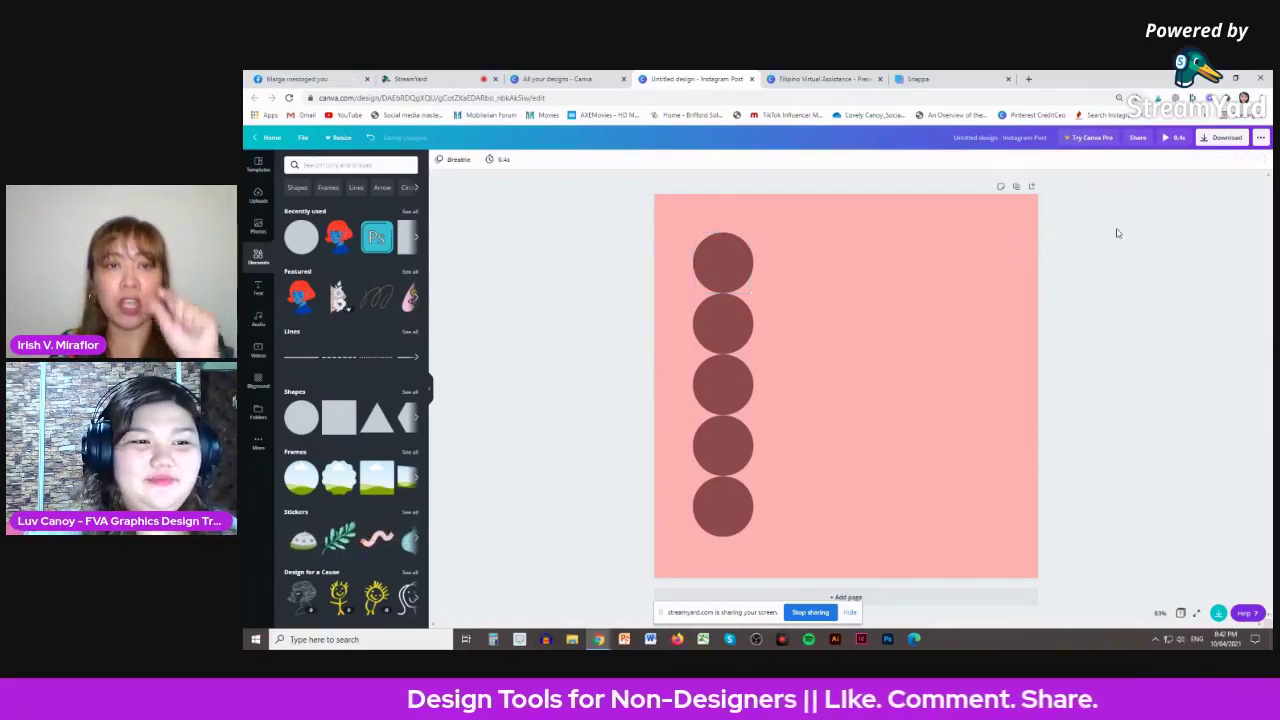
{"action": "left_click", "coordinate": [720, 264]}
{"action": "left_click", "coordinate": [730, 308], "text": "shift"}
{"action": "left_click", "coordinate": [723, 370], "text": "shift"}
{"action": "left_click", "coordinate": [717, 441], "text": "shift"}
{"action": "left_click", "coordinate": [720, 502], "text": "shift"}
{"action": "left_click", "coordinate": [1166, 160]}
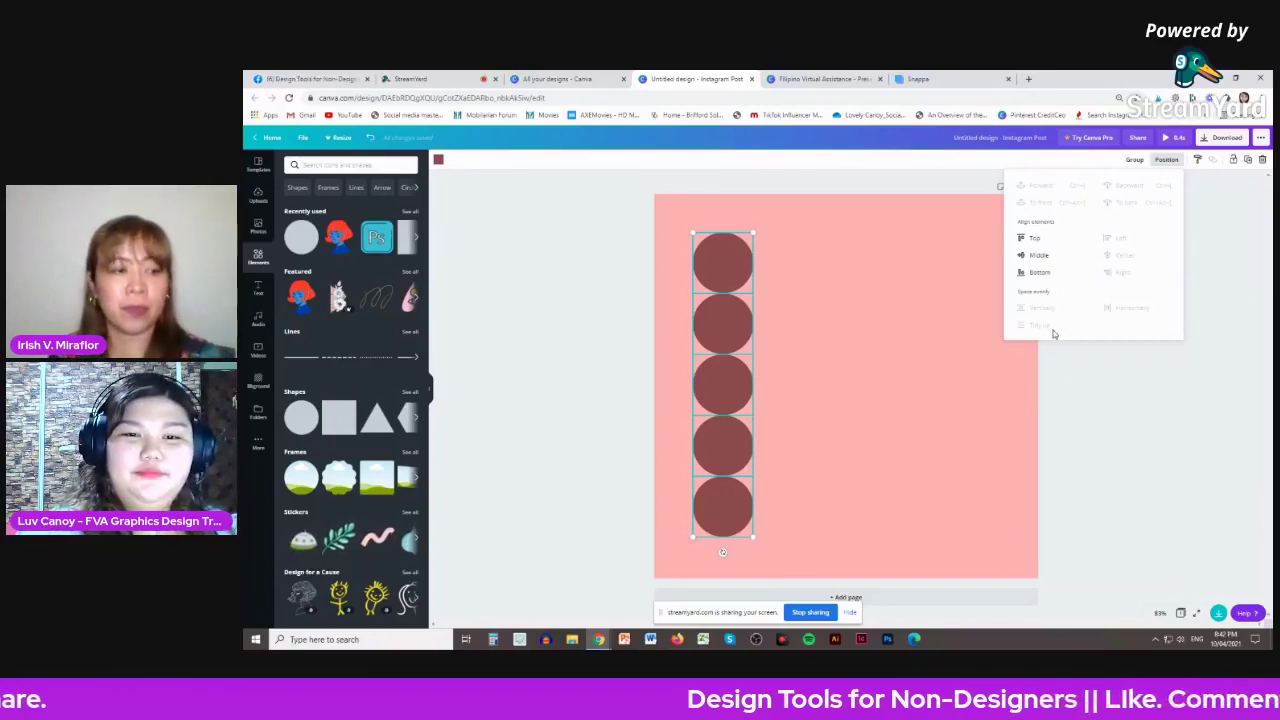
{"action": "key", "text": "Escape"}
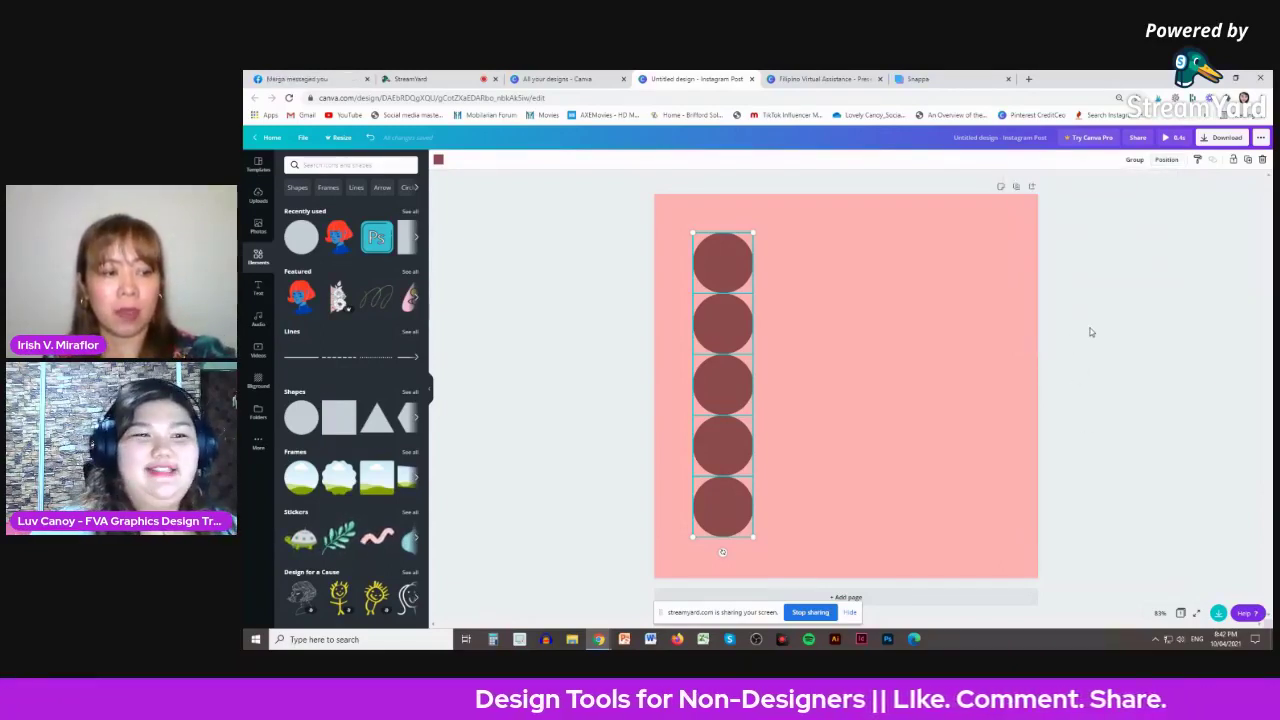
{"action": "left_click", "coordinate": [1091, 332]}
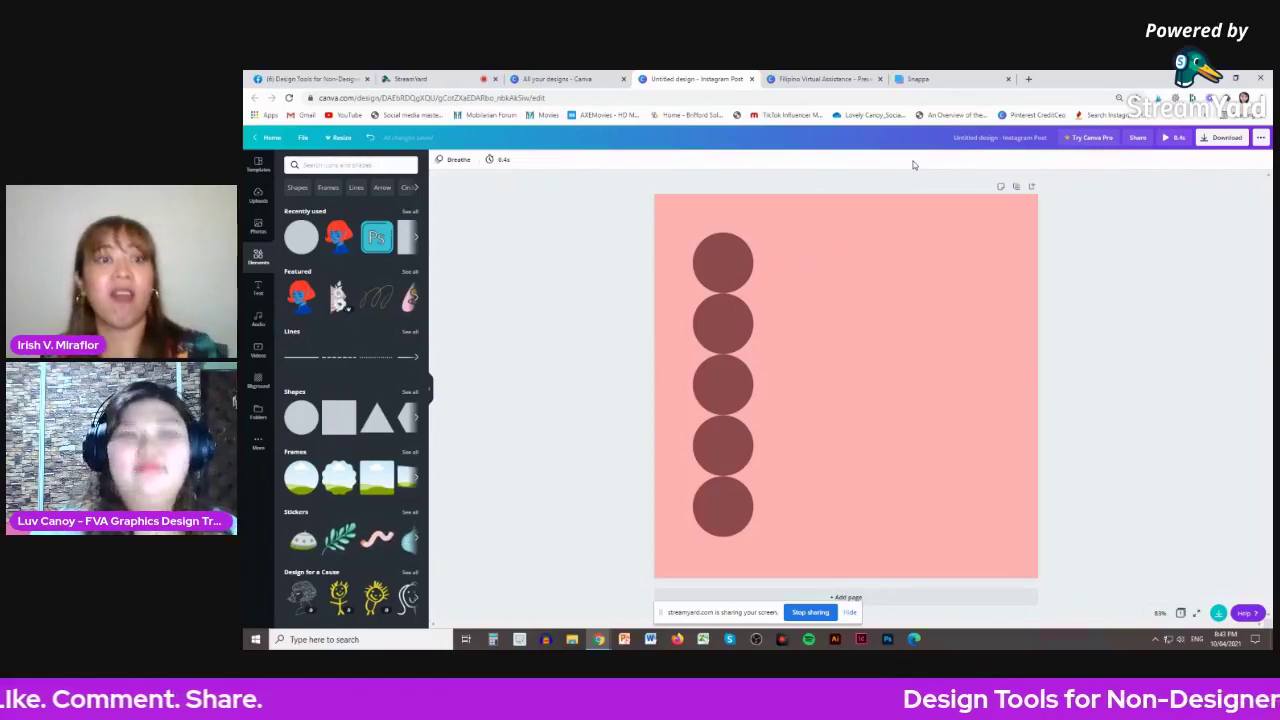
- Switch to the Snappa tab, briefly opening and closing the My Account menu
{"action": "left_click", "coordinate": [912, 82]}
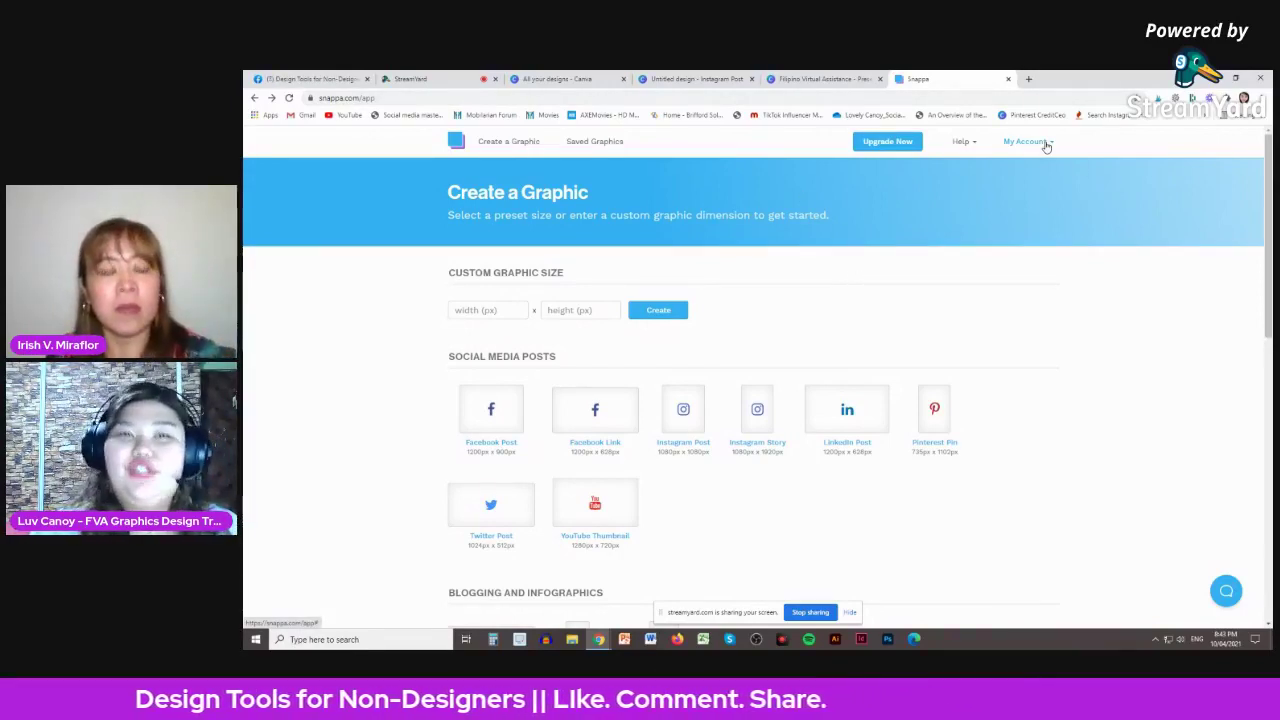
{"action": "left_click", "coordinate": [1046, 145]}
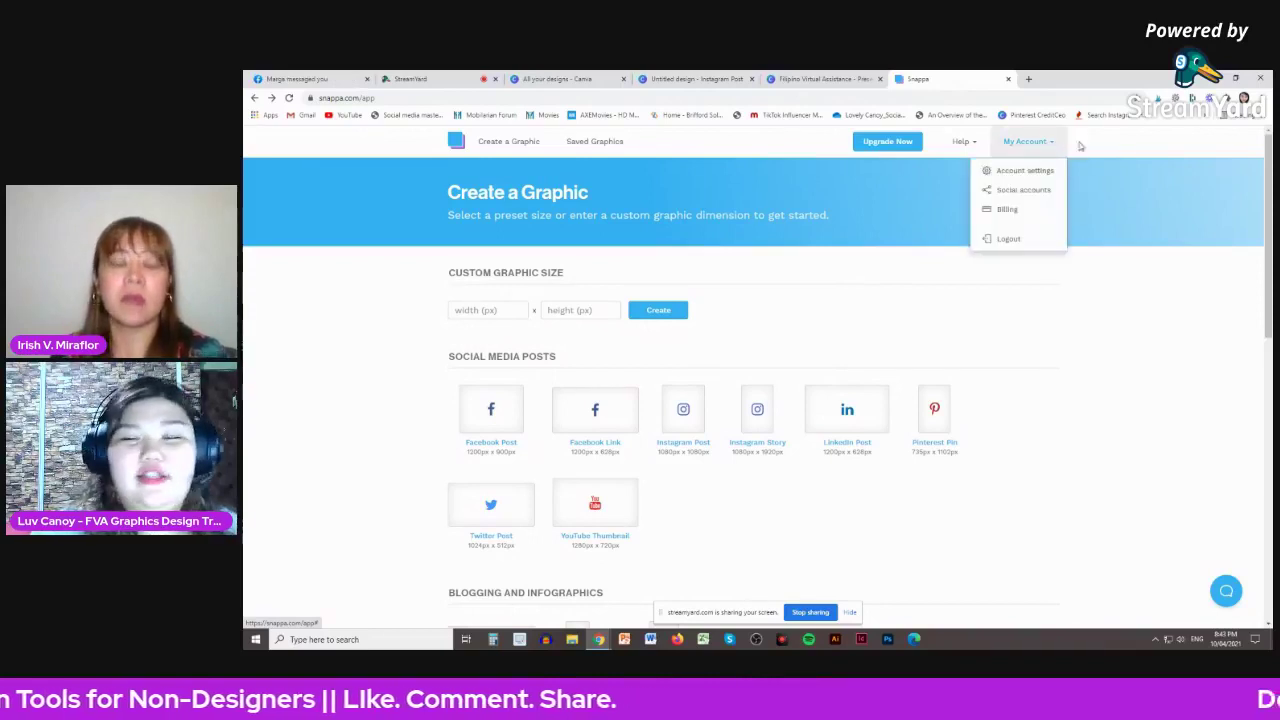
{"action": "left_click", "coordinate": [1055, 187]}
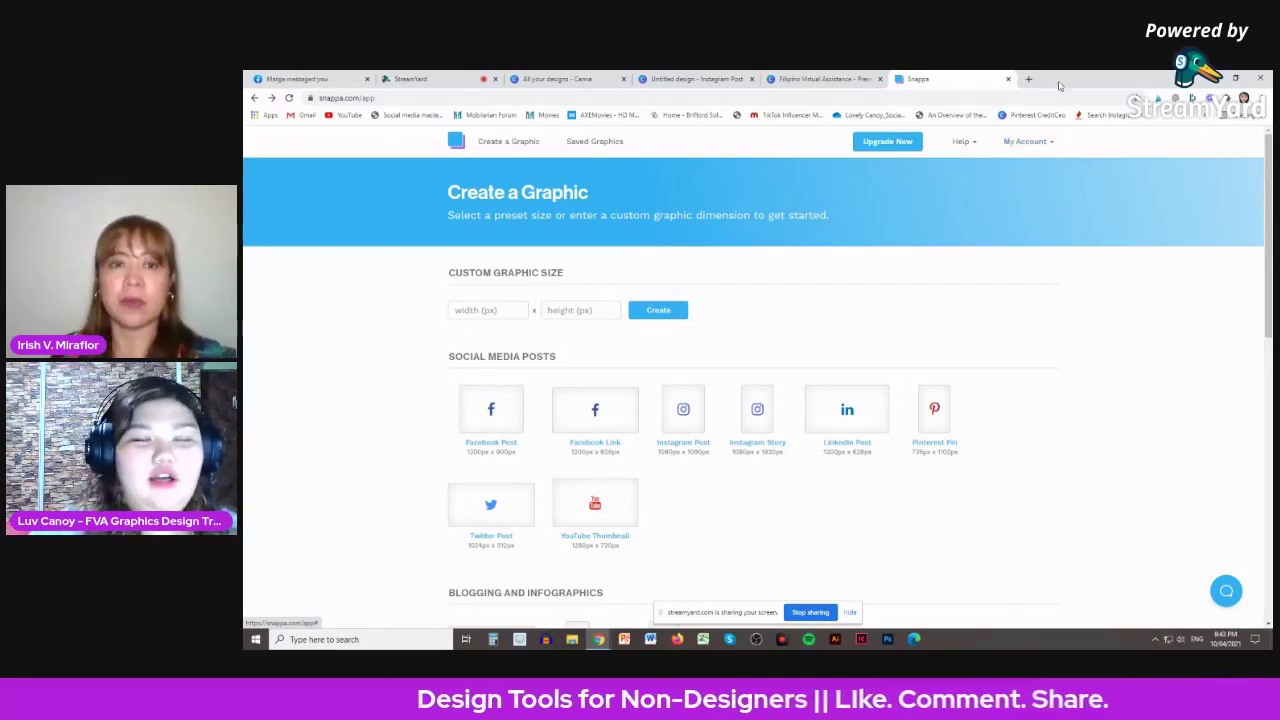
{"action": "scroll", "coordinate": [999, 302], "scroll_direction": "down", "scroll_amount": 1}
{"action": "scroll", "coordinate": [999, 302], "scroll_direction": "up", "scroll_amount": 1}
{"action": "scroll", "coordinate": [999, 302], "scroll_direction": "down", "scroll_amount": 2}
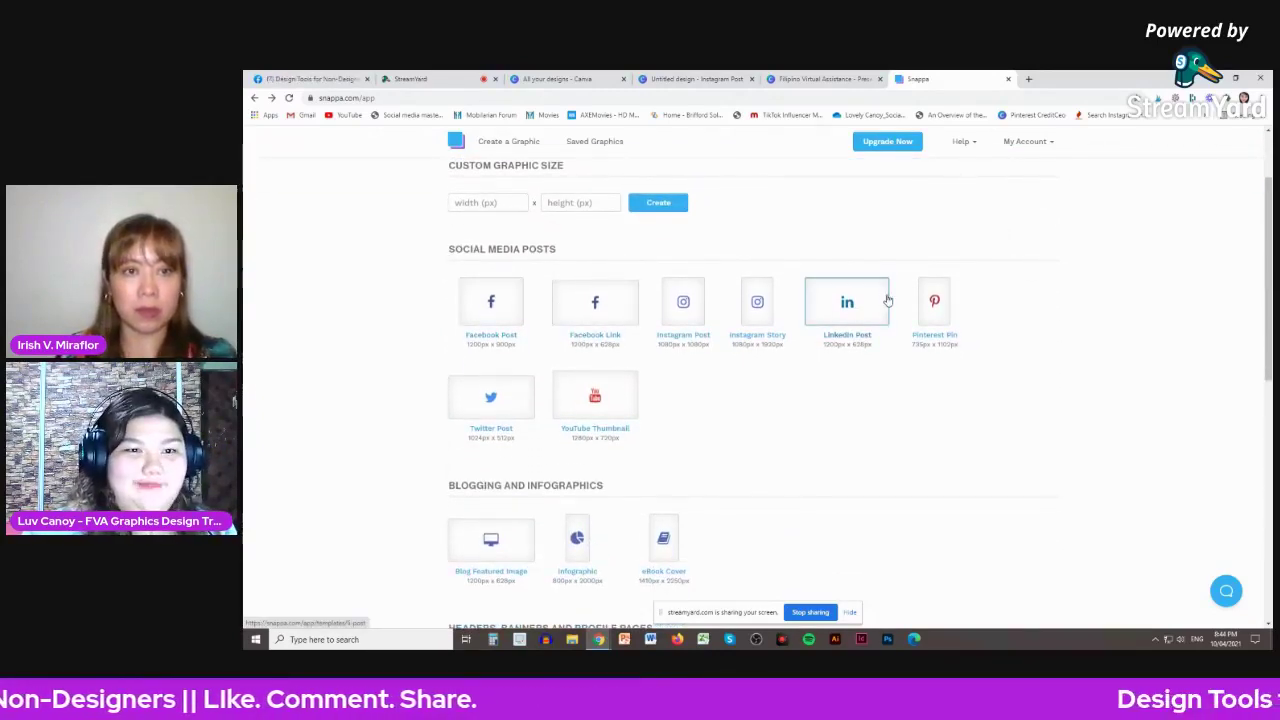
{"action": "scroll", "coordinate": [880, 300], "scroll_direction": "down", "scroll_amount": 1}
{"action": "scroll", "coordinate": [673, 344], "scroll_direction": "down", "scroll_amount": 7}
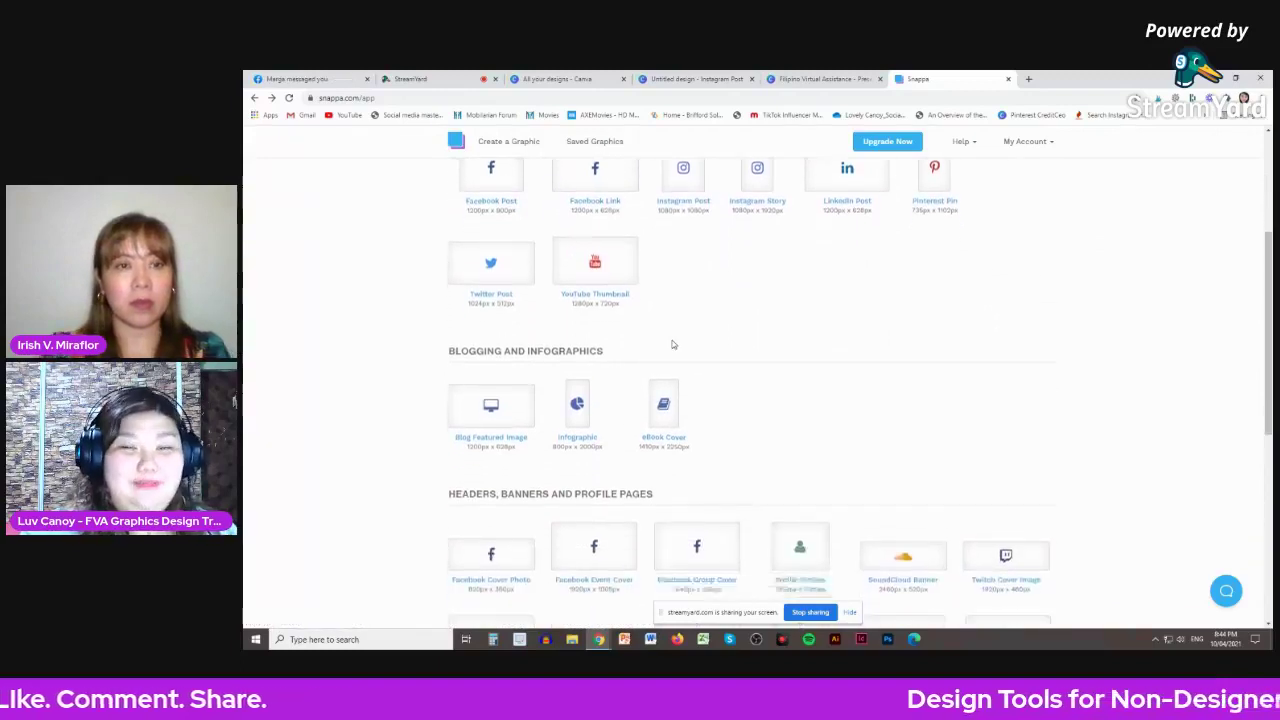
{"action": "scroll", "coordinate": [815, 319], "scroll_direction": "down", "scroll_amount": 1}
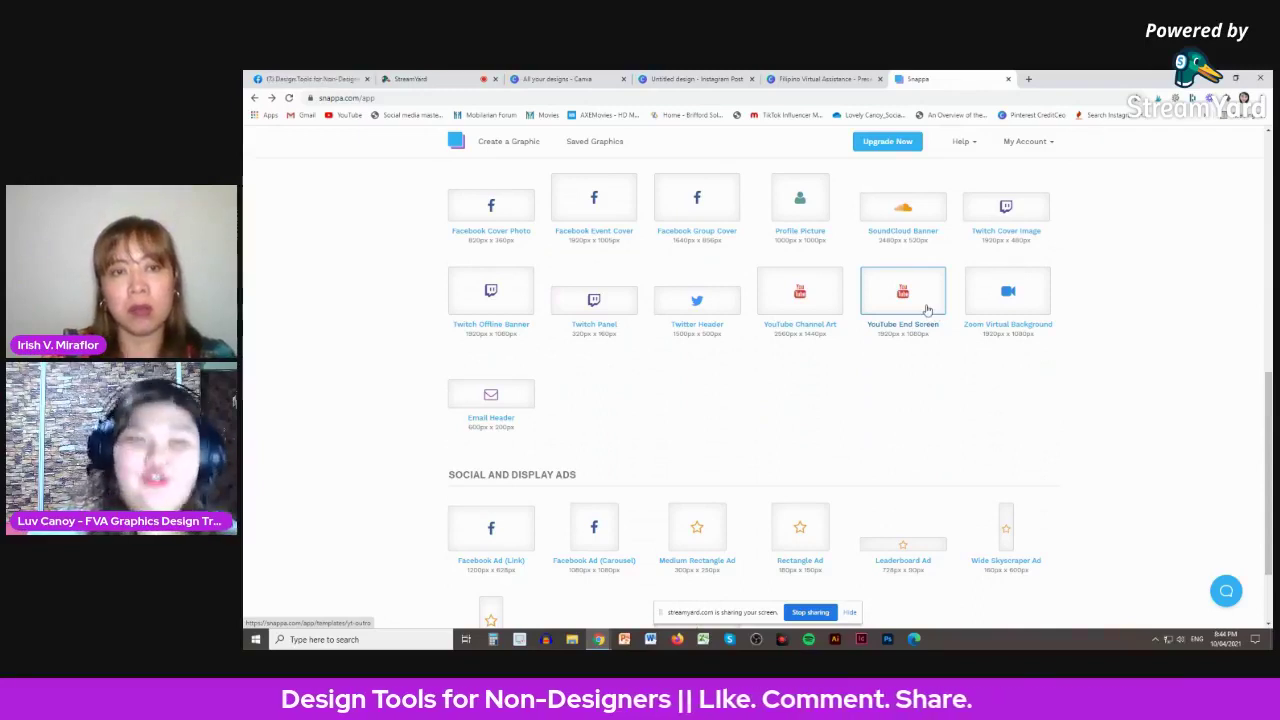
{"action": "scroll", "coordinate": [886, 282], "scroll_direction": "up", "scroll_amount": 1}
{"action": "scroll", "coordinate": [886, 282], "scroll_direction": "up", "scroll_amount": 5}
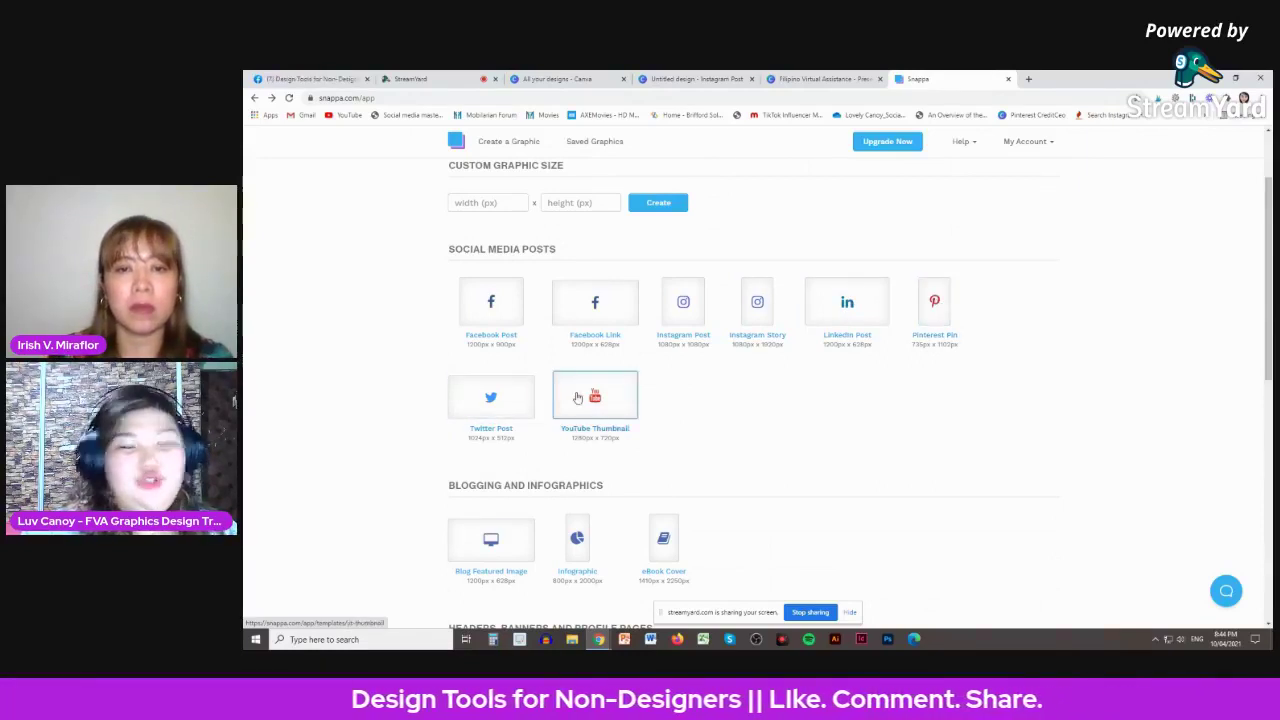
{"action": "scroll", "coordinate": [834, 374], "scroll_direction": "down", "scroll_amount": 3}
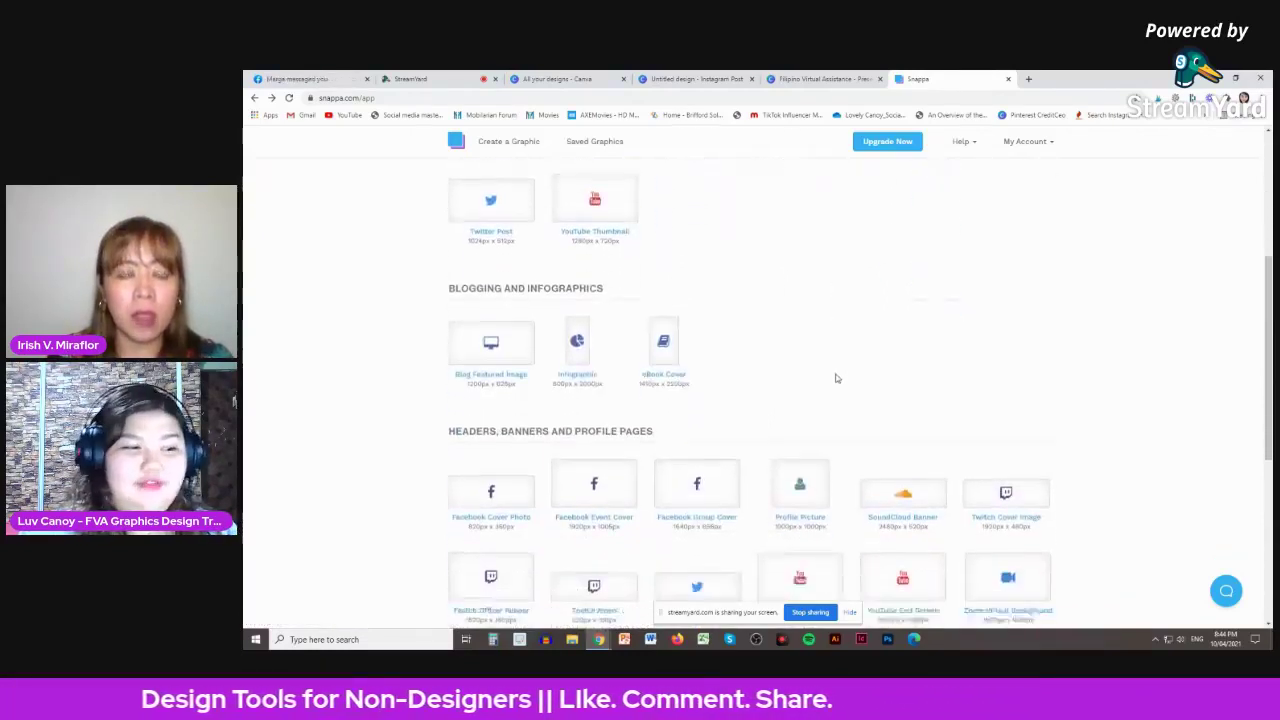
{"action": "scroll", "coordinate": [836, 378], "scroll_direction": "down", "scroll_amount": 2}
{"action": "scroll", "coordinate": [836, 380], "scroll_direction": "up", "scroll_amount": 1}
{"action": "scroll", "coordinate": [836, 381], "scroll_direction": "up", "scroll_amount": 1}
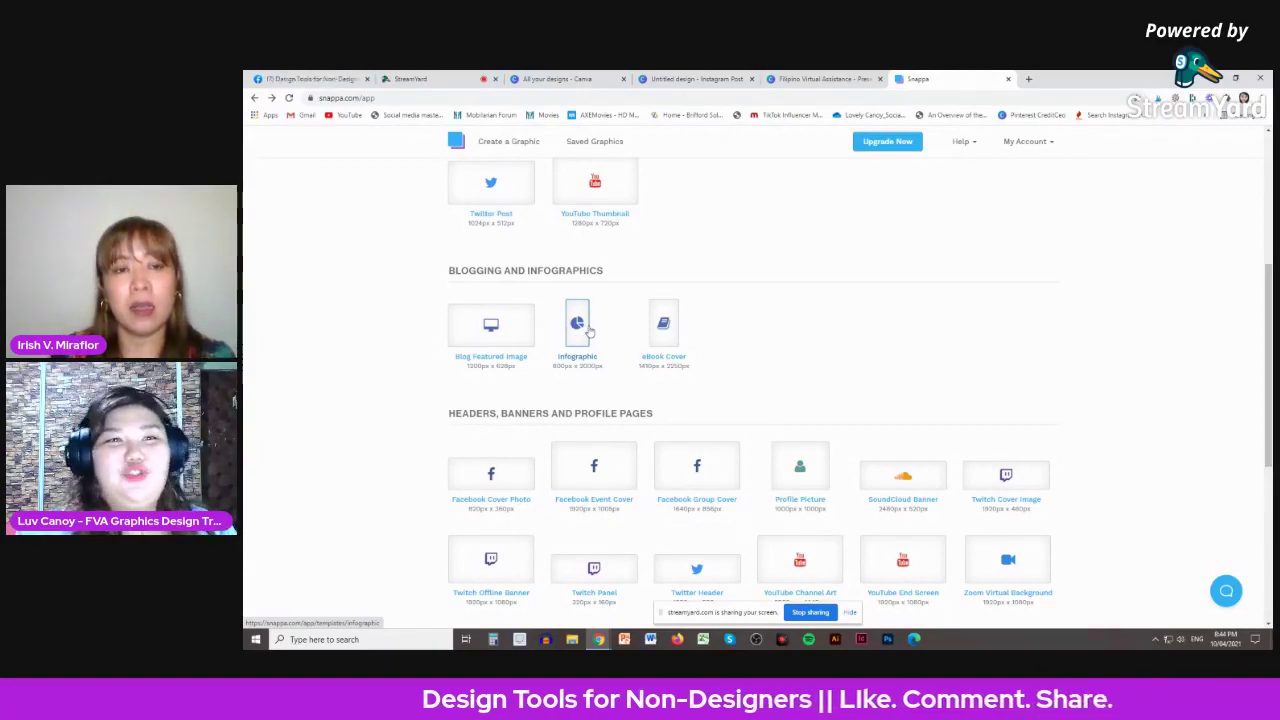
{"action": "scroll", "coordinate": [740, 318], "scroll_direction": "down", "scroll_amount": 2}
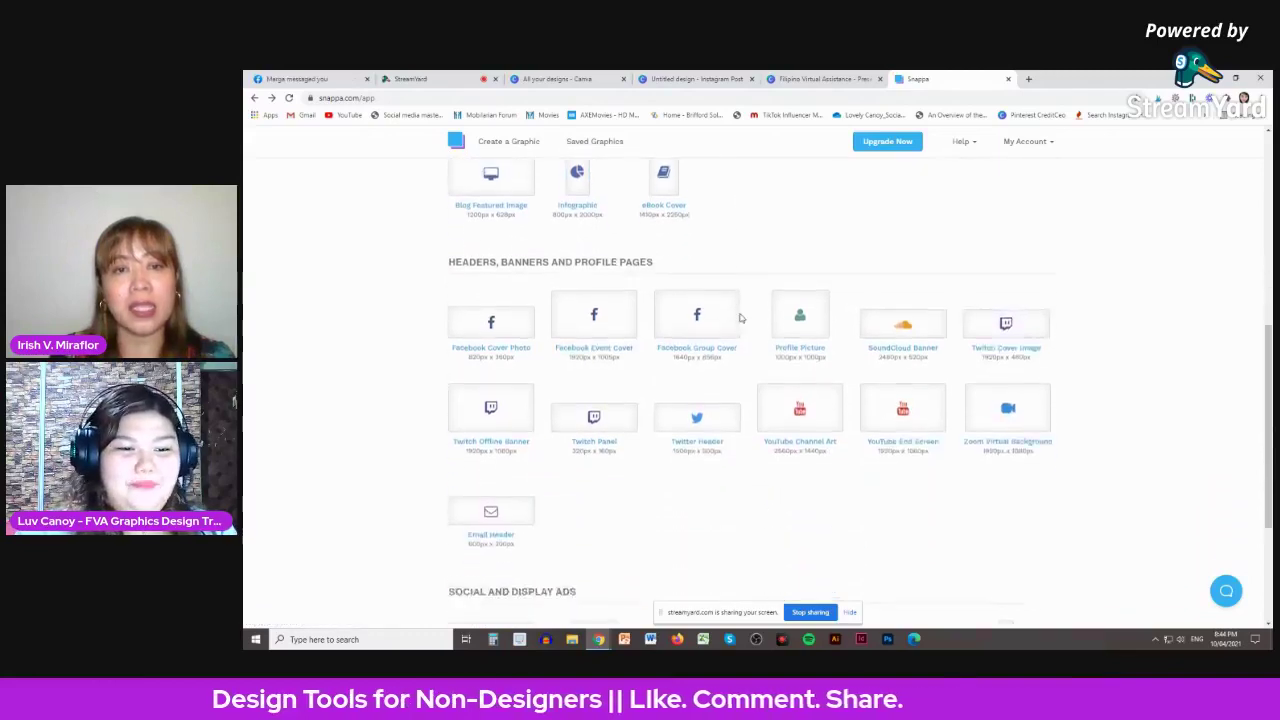
{"action": "scroll", "coordinate": [740, 318], "scroll_direction": "down", "scroll_amount": 3}
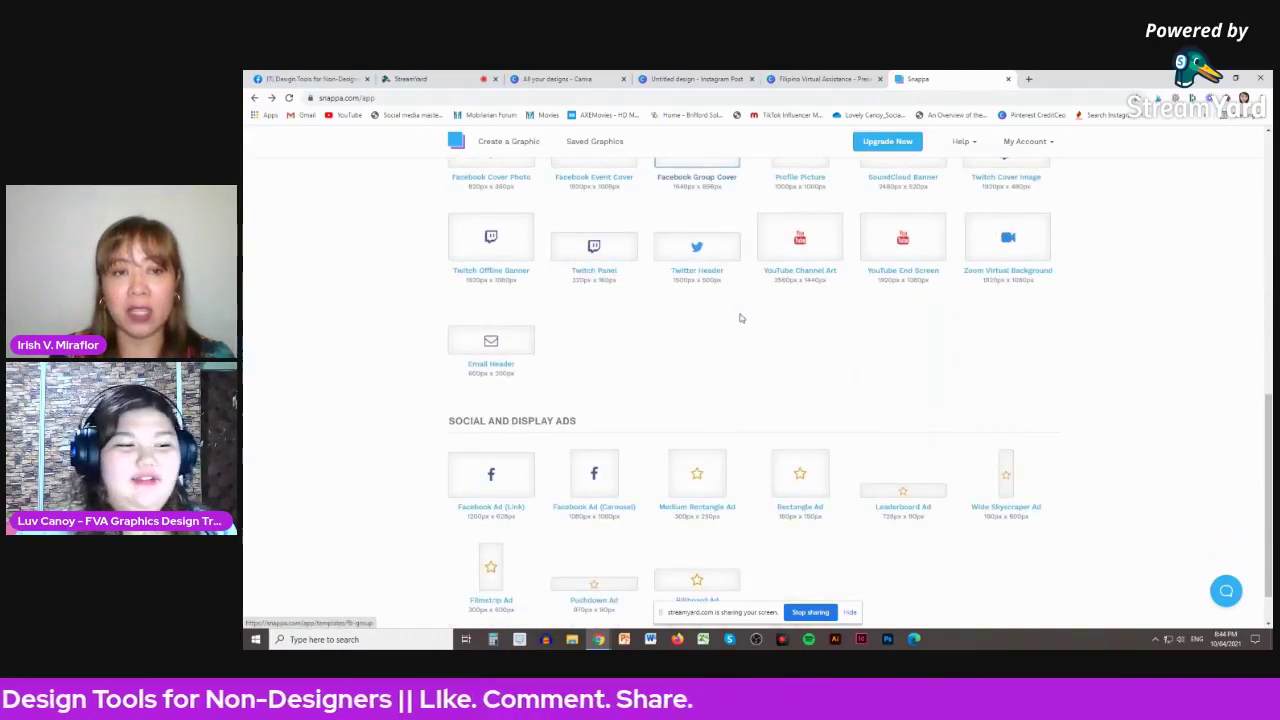
{"action": "scroll", "coordinate": [740, 318], "scroll_direction": "up", "scroll_amount": 5}
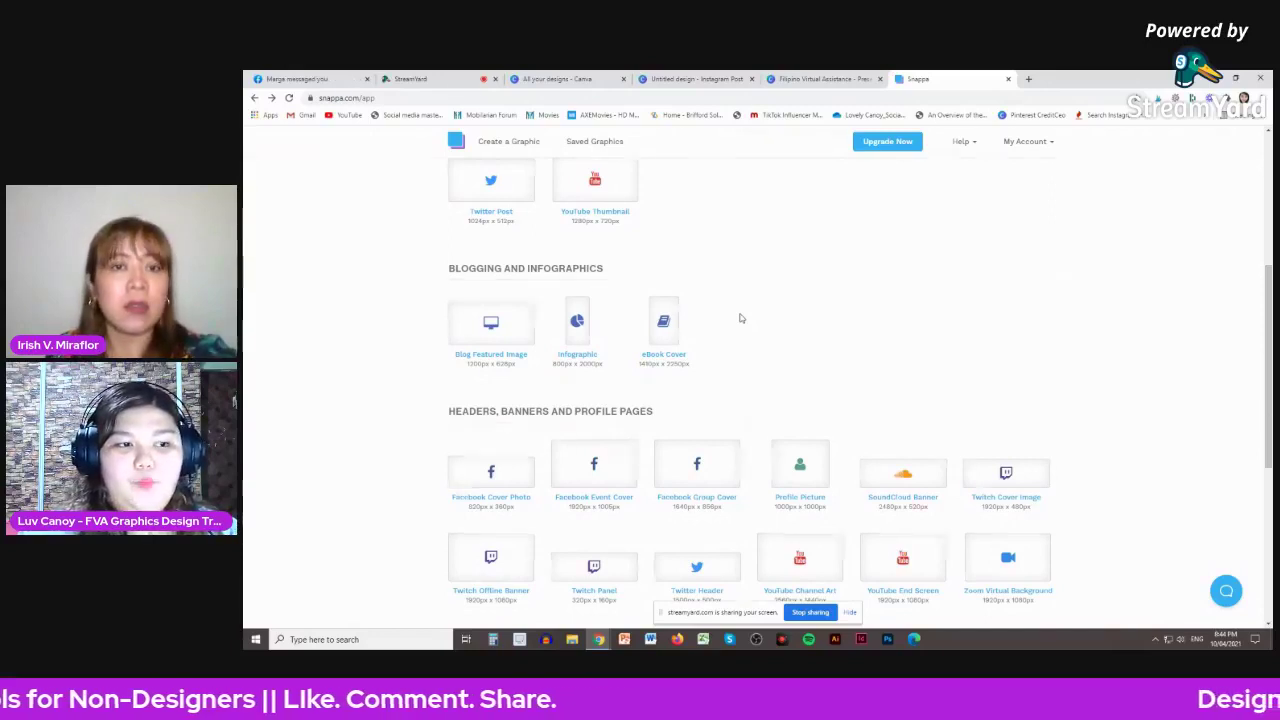
{"action": "scroll", "coordinate": [740, 318], "scroll_direction": "up", "scroll_amount": 3}
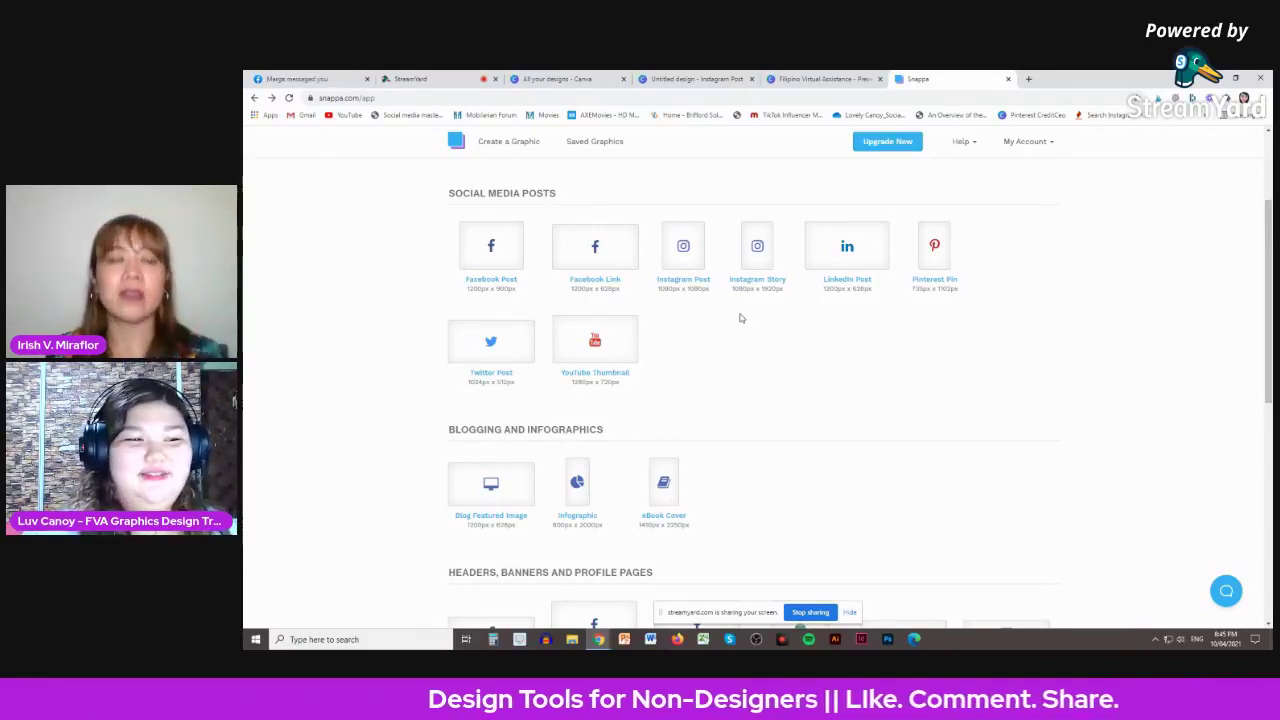
{"action": "scroll", "coordinate": [823, 320], "scroll_direction": "down", "scroll_amount": 3}
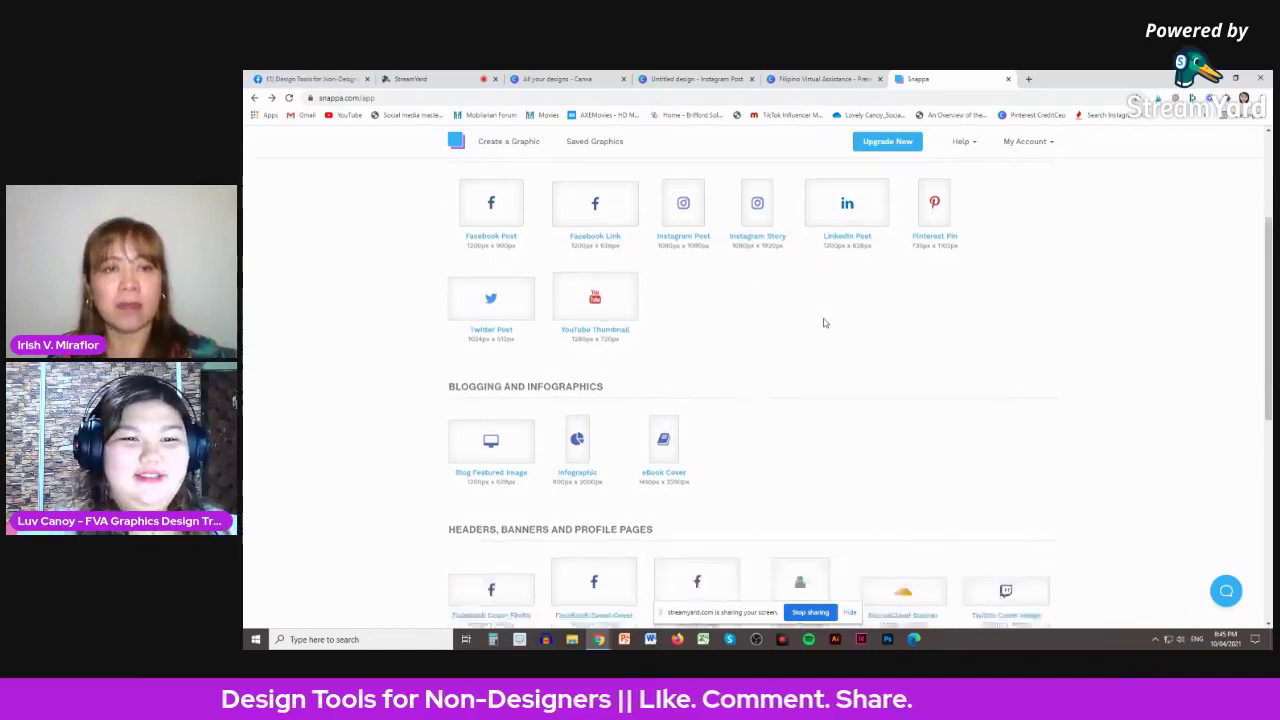
{"action": "scroll", "coordinate": [825, 322], "scroll_direction": "up", "scroll_amount": 4}
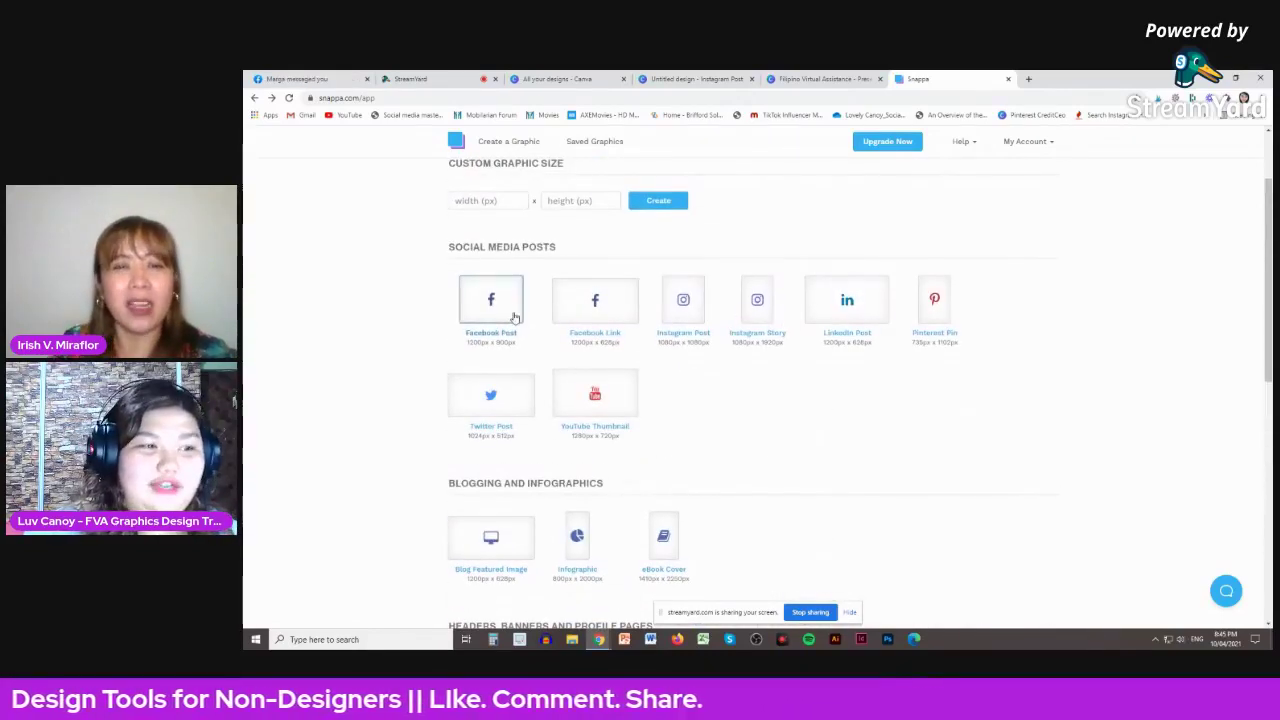
{"action": "scroll", "coordinate": [760, 351], "scroll_direction": "down", "scroll_amount": 7}
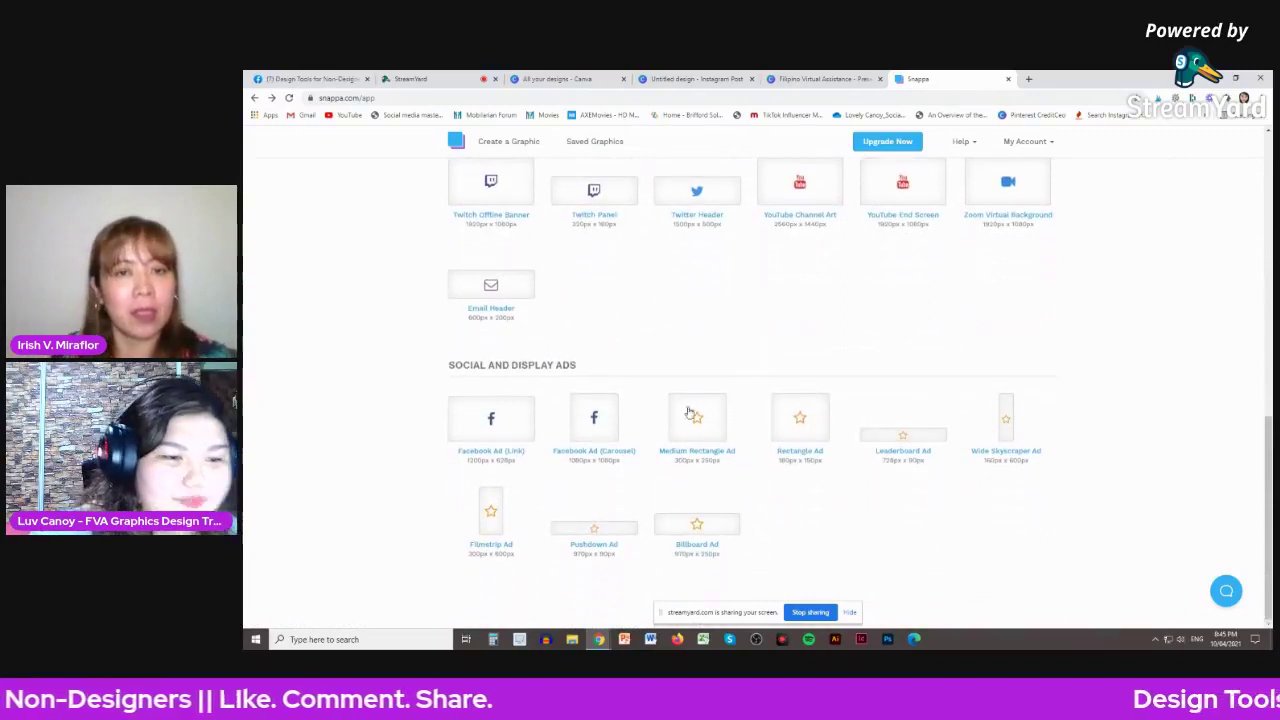
{"action": "scroll", "coordinate": [808, 403], "scroll_direction": "up", "scroll_amount": 9}
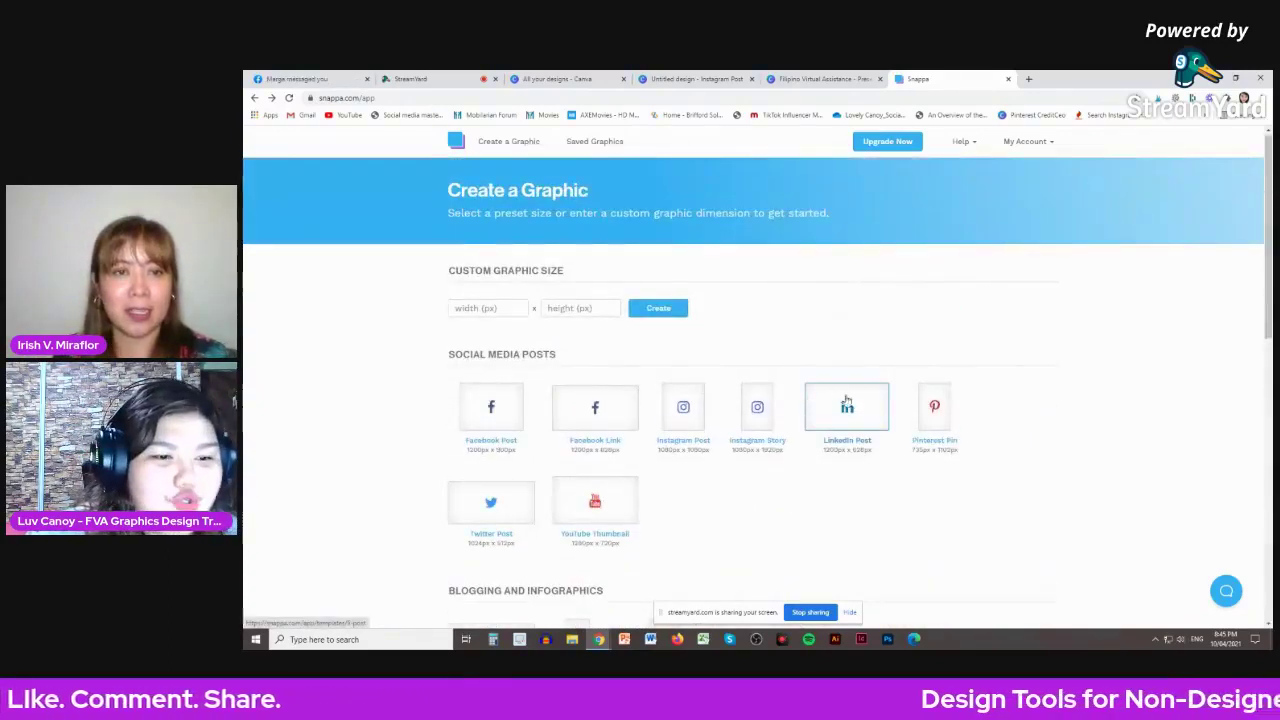
{"action": "left_click", "coordinate": [491, 405]}
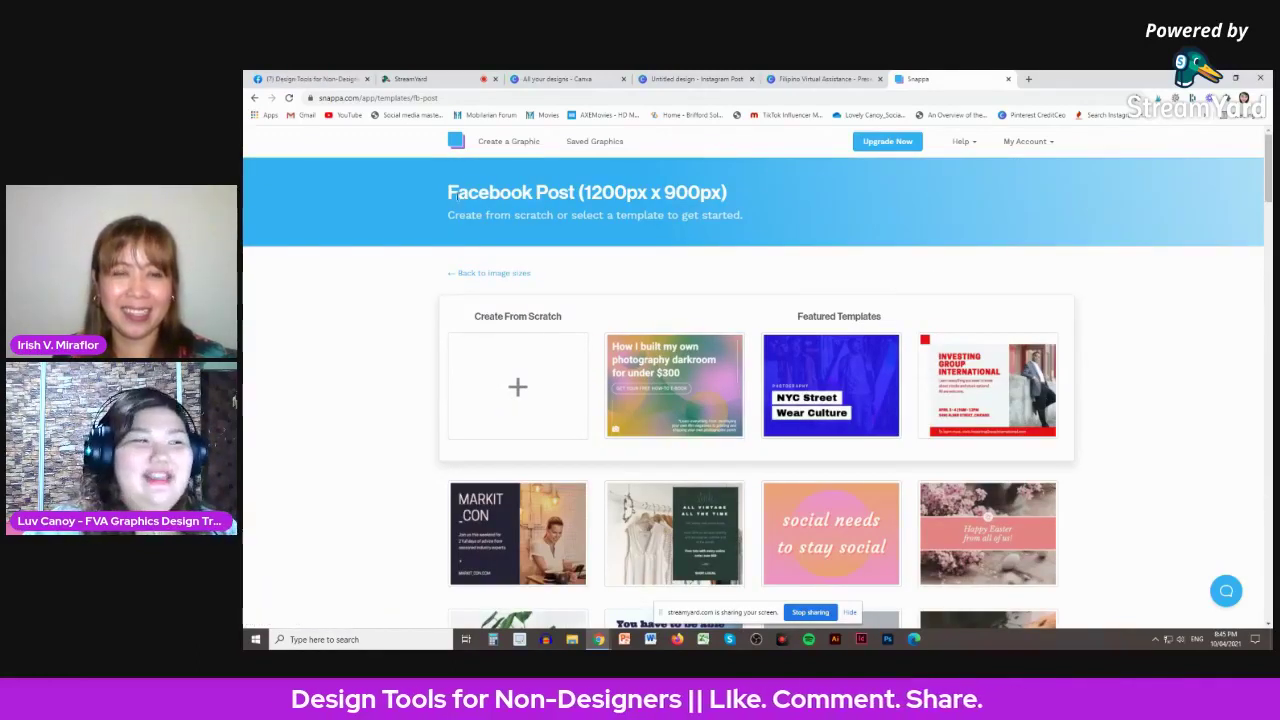
{"action": "left_click_drag", "start_coordinate": [580, 192], "coordinate": [676, 192]}
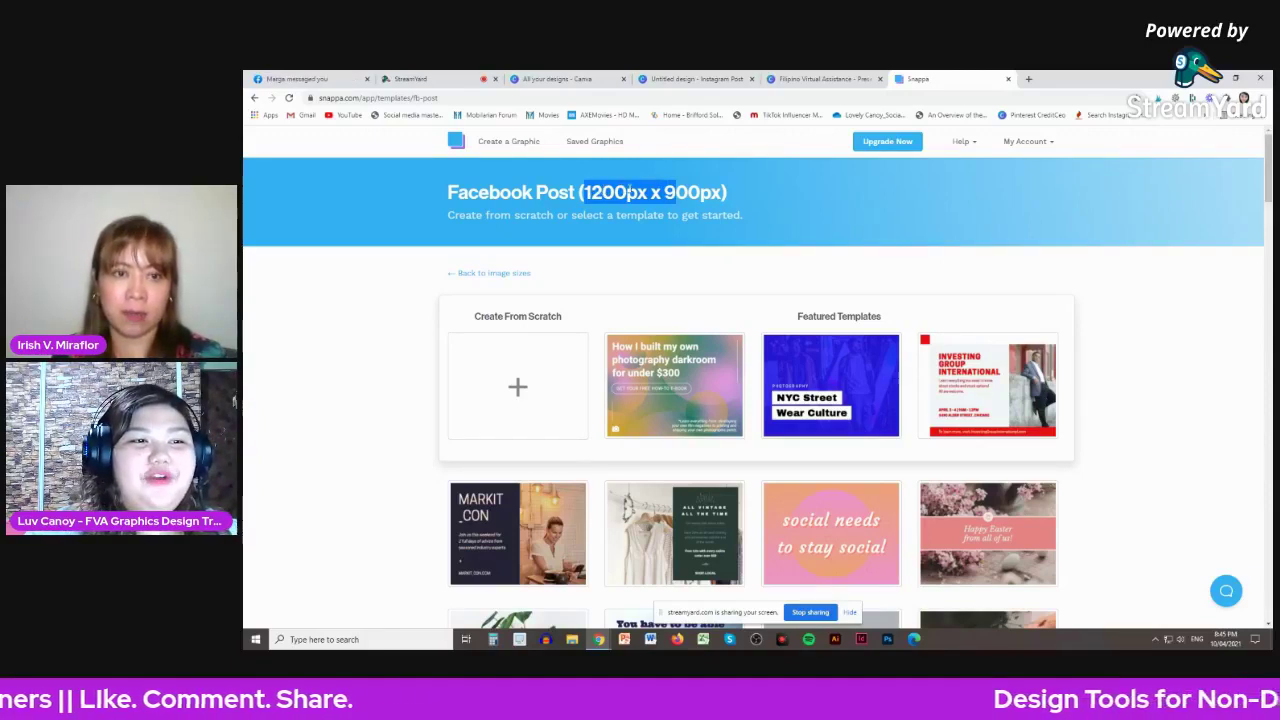
{"action": "left_click", "coordinate": [762, 196]}
{"action": "scroll", "coordinate": [960, 287], "scroll_direction": "down", "scroll_amount": 4}
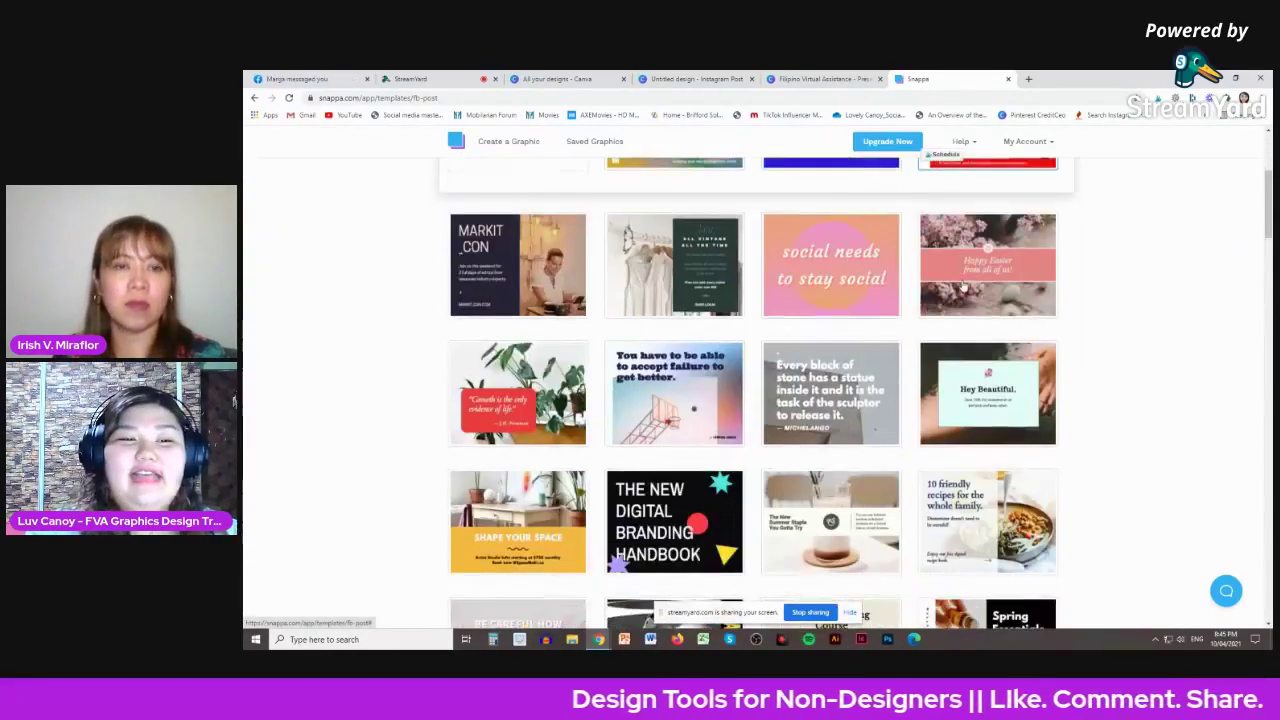
{"action": "scroll", "coordinate": [963, 287], "scroll_direction": "down", "scroll_amount": 7}
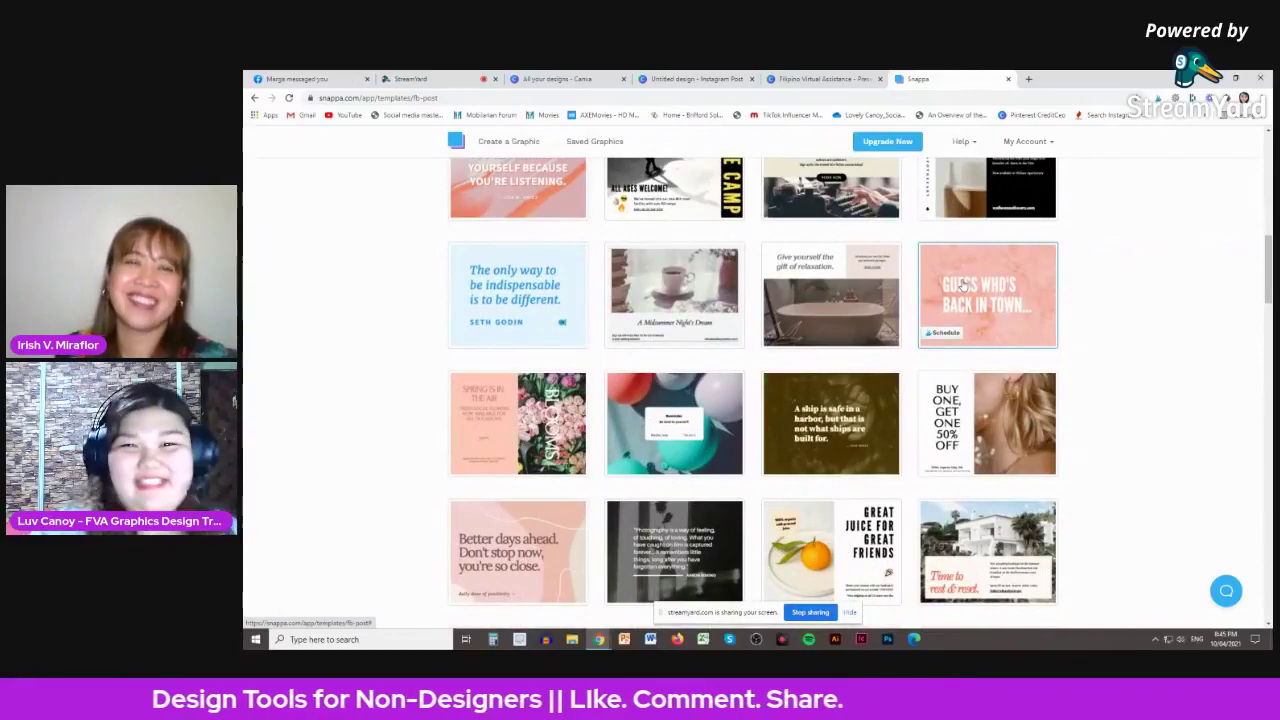
{"action": "scroll", "coordinate": [963, 287], "scroll_direction": "down", "scroll_amount": 2}
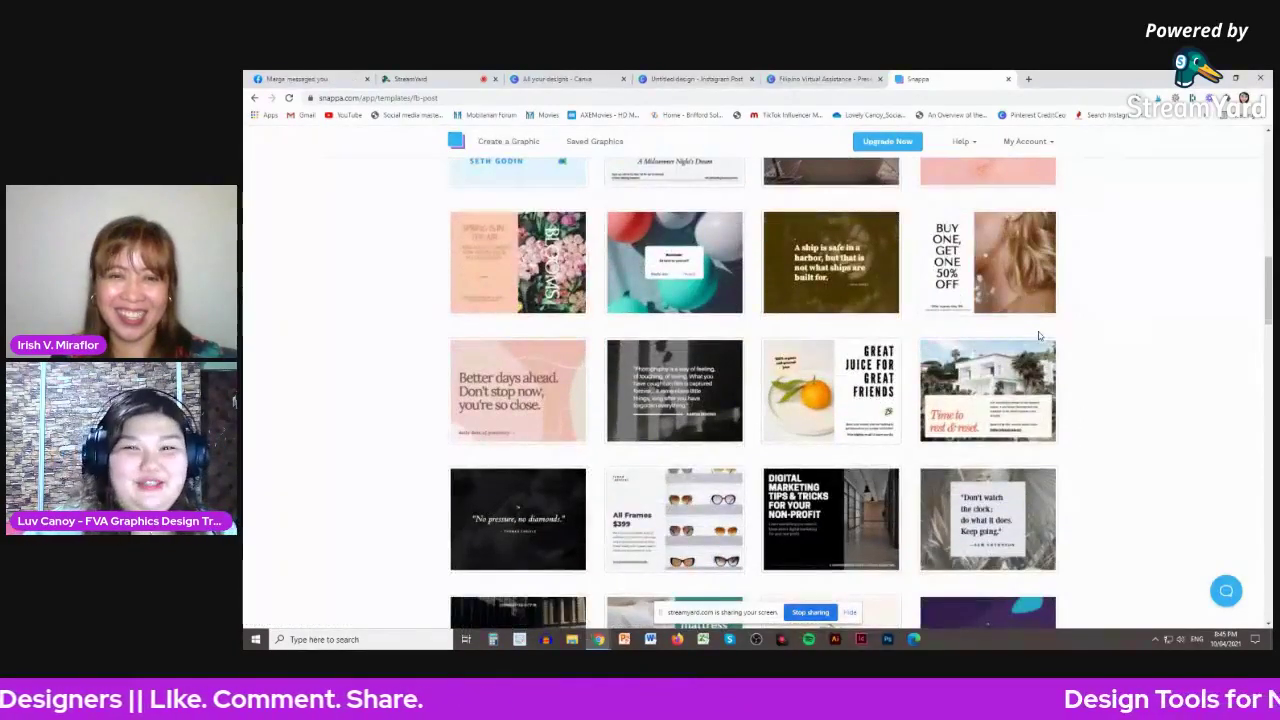
{"action": "scroll", "coordinate": [1040, 336], "scroll_direction": "down", "scroll_amount": 3}
{"action": "scroll", "coordinate": [1040, 336], "scroll_direction": "down", "scroll_amount": 5}
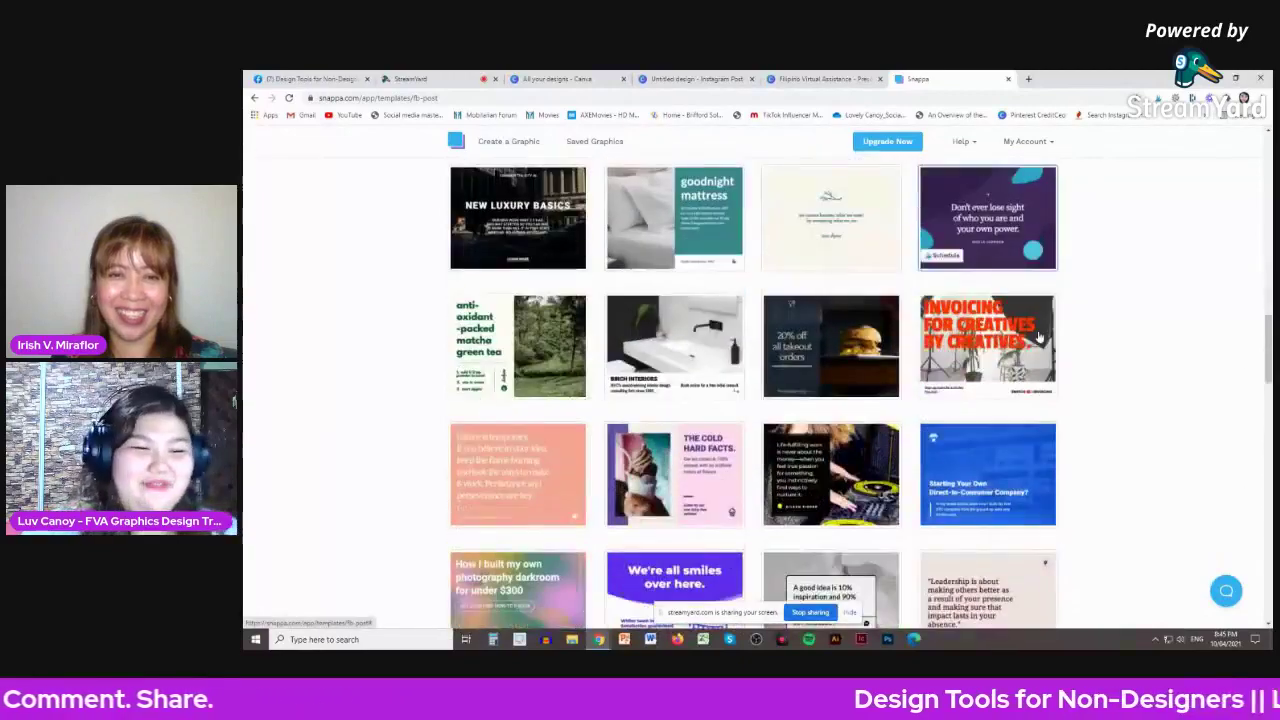
{"action": "scroll", "coordinate": [1040, 336], "scroll_direction": "down", "scroll_amount": 3}
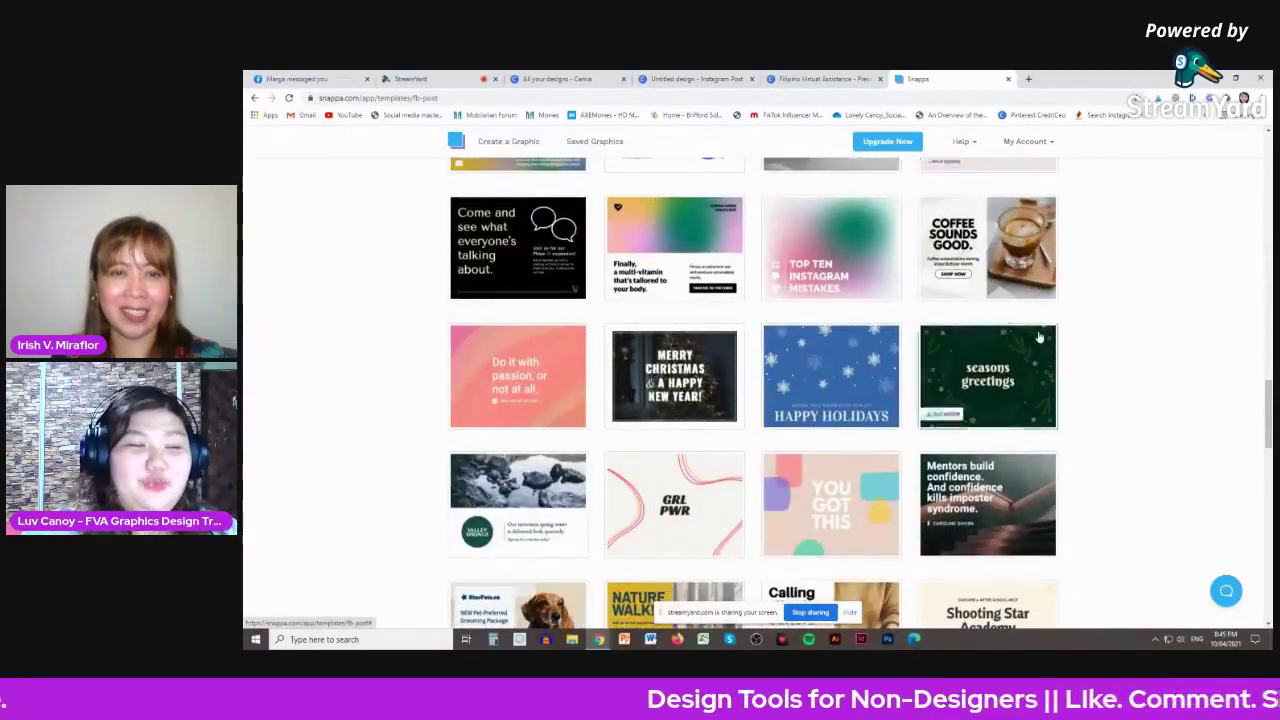
{"action": "scroll", "coordinate": [1040, 337], "scroll_direction": "down", "scroll_amount": 2}
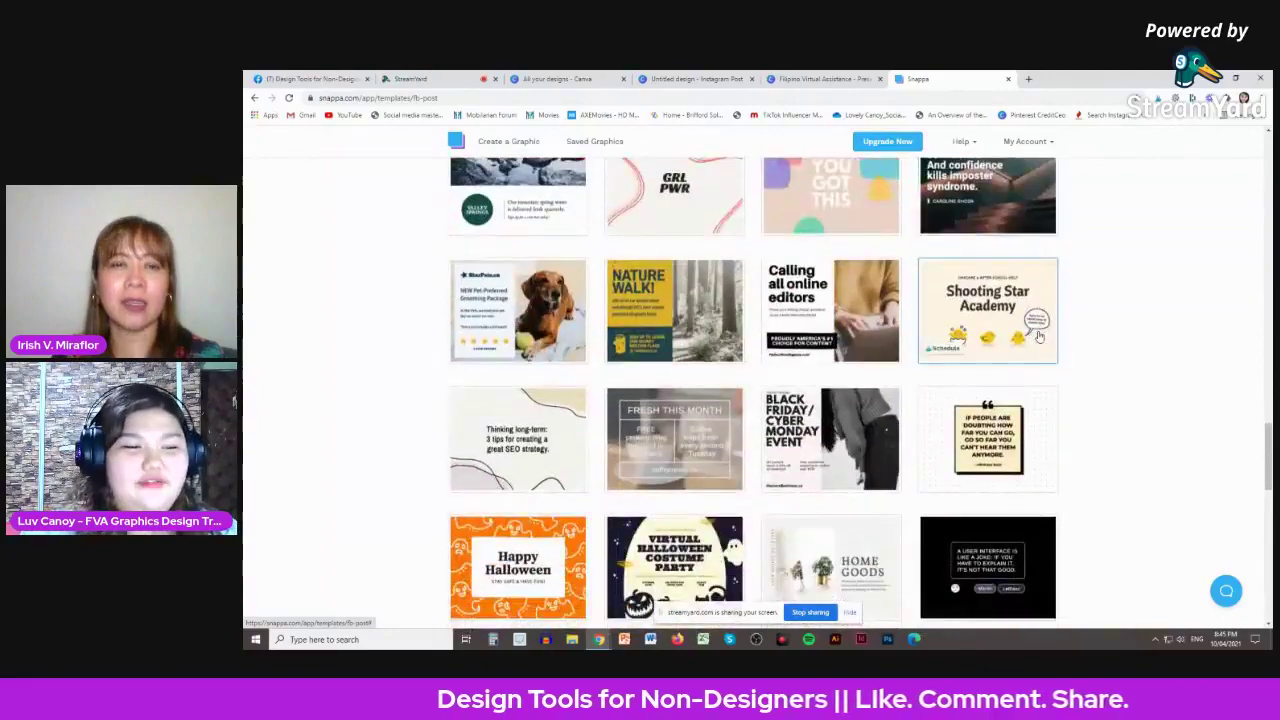
{"action": "scroll", "coordinate": [789, 325], "scroll_direction": "down", "scroll_amount": 3}
{"action": "scroll", "coordinate": [789, 325], "scroll_direction": "up", "scroll_amount": 3}
{"action": "scroll", "coordinate": [789, 325], "scroll_direction": "up", "scroll_amount": 10}
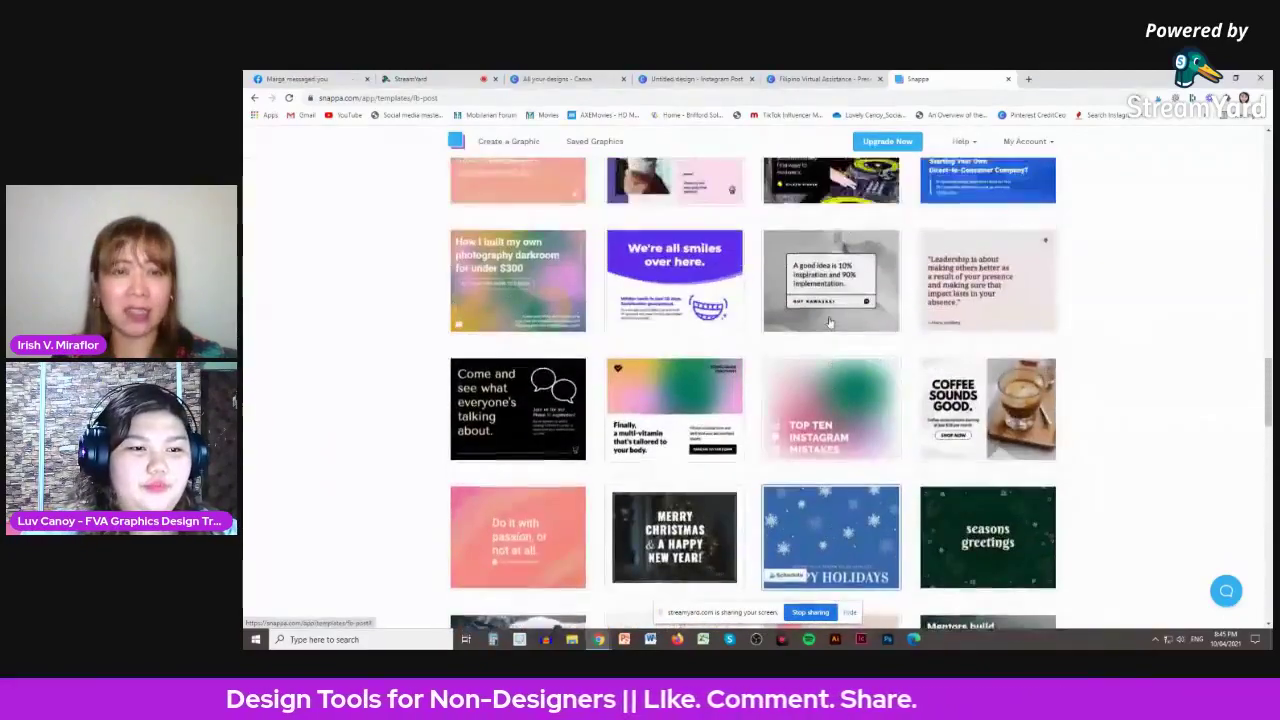
{"action": "scroll", "coordinate": [829, 321], "scroll_direction": "up", "scroll_amount": 8}
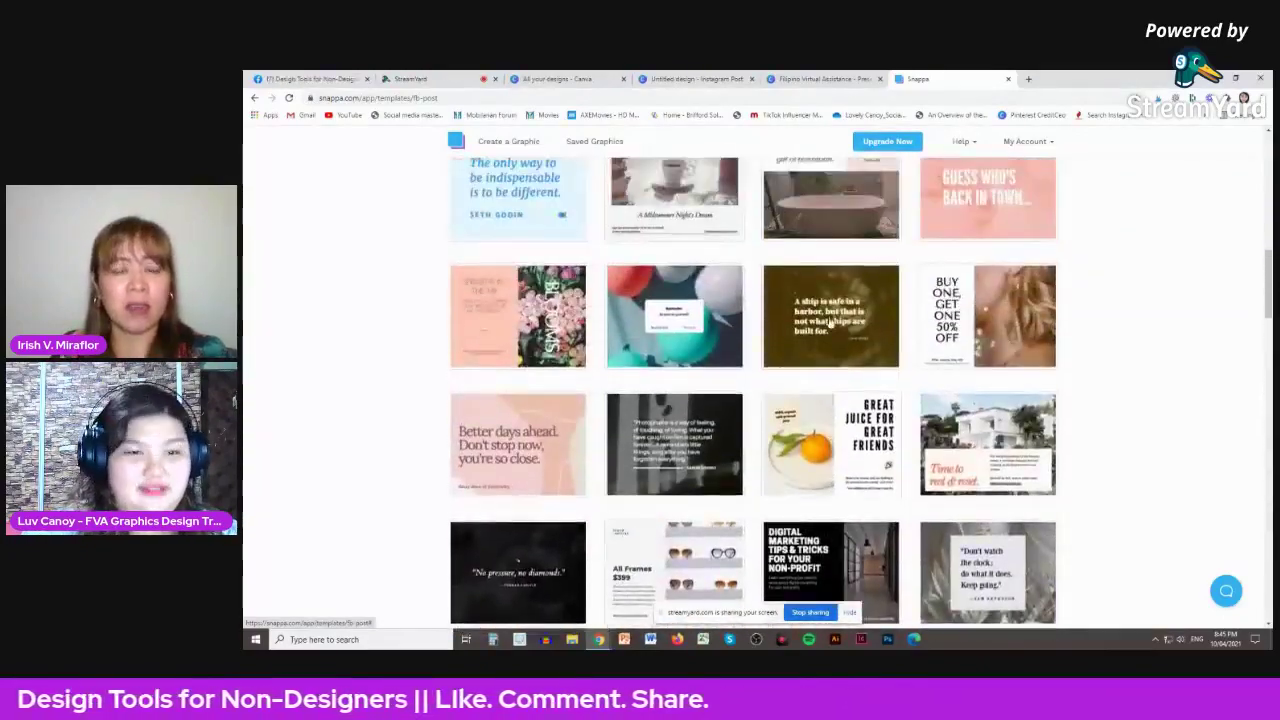
{"action": "scroll", "coordinate": [829, 318], "scroll_direction": "up", "scroll_amount": 5}
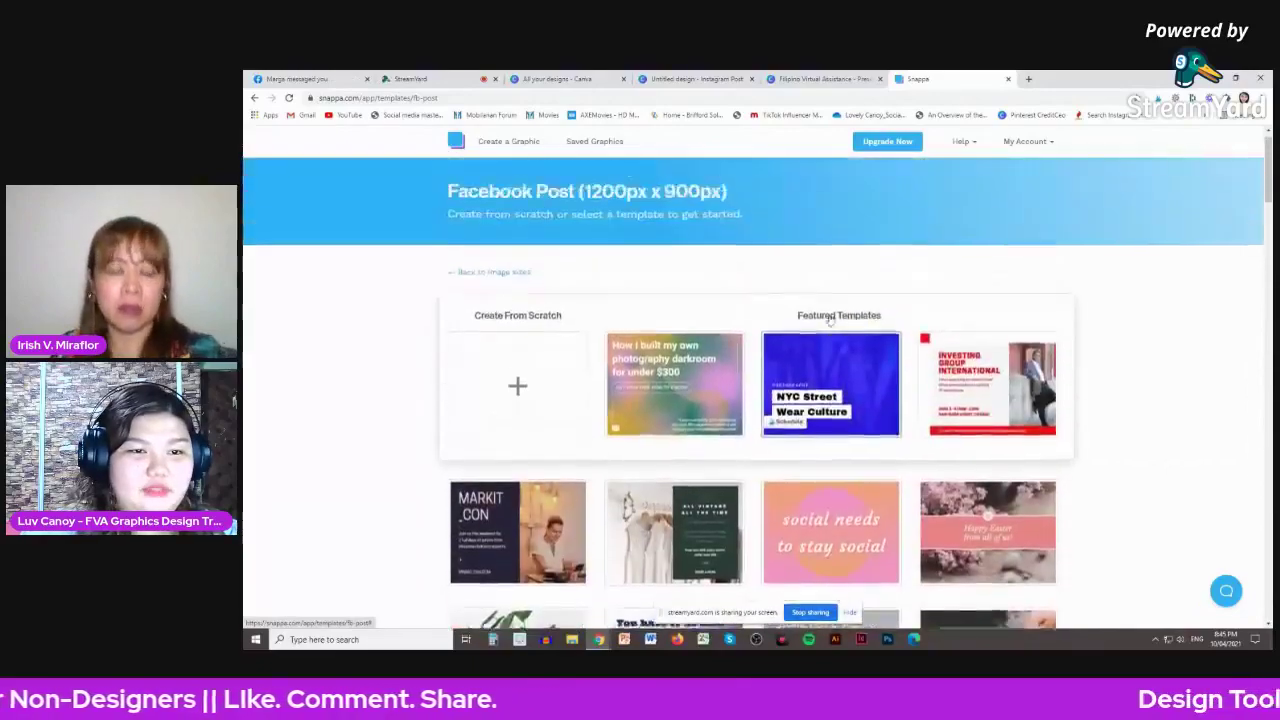
{"action": "scroll", "coordinate": [850, 315], "scroll_direction": "down", "scroll_amount": 8}
{"action": "scroll", "coordinate": [862, 313], "scroll_direction": "down", "scroll_amount": 10}
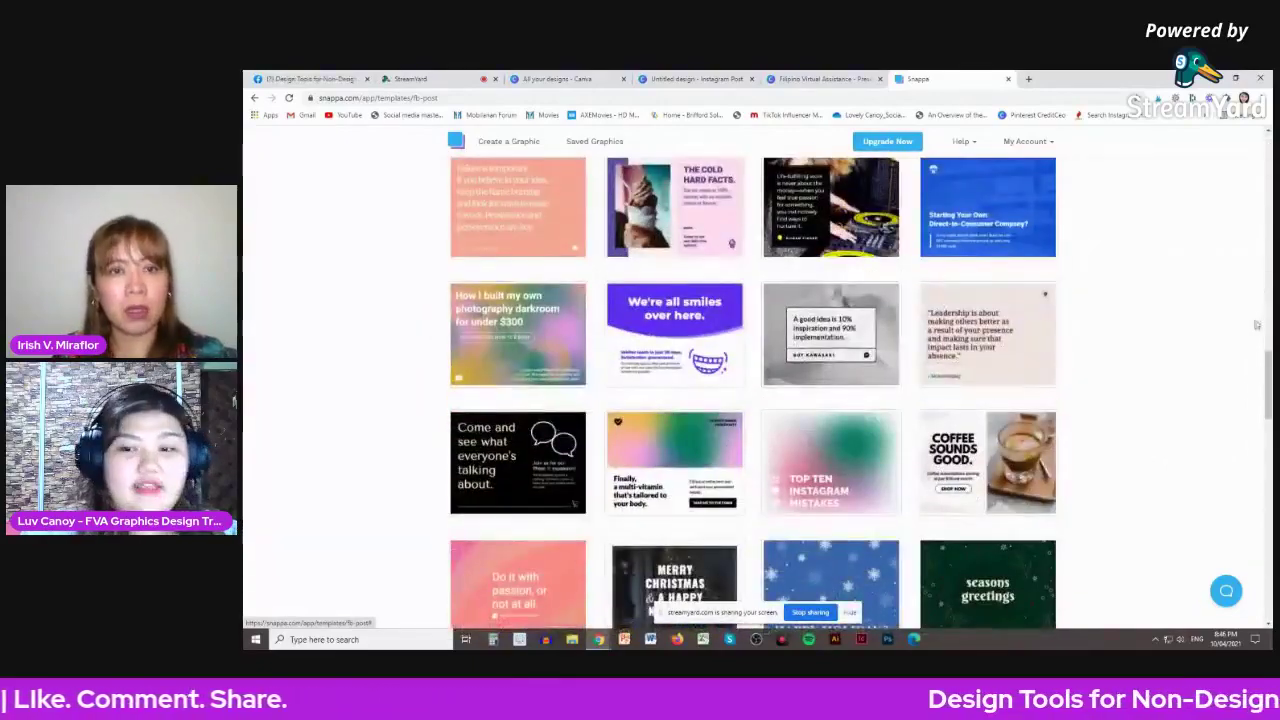
{"action": "scroll", "coordinate": [753, 390], "scroll_direction": "down", "scroll_amount": 1}
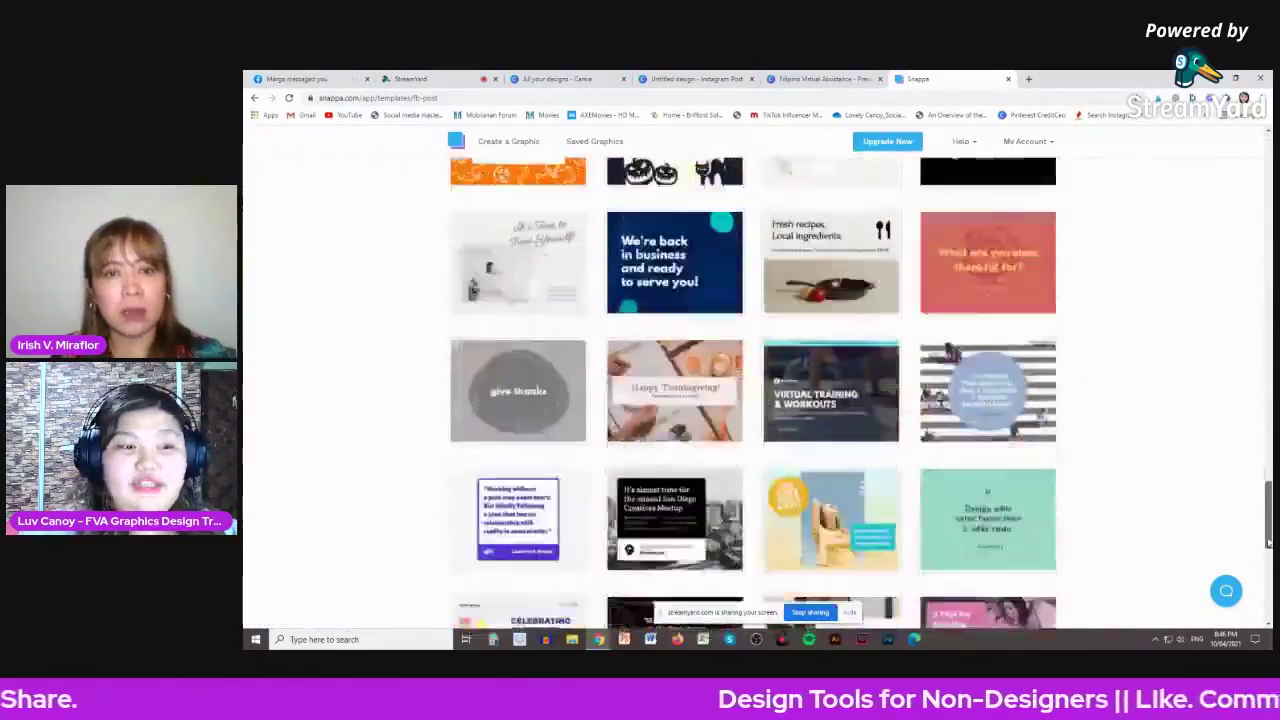
{"action": "left_click_drag", "start_coordinate": [1268, 545], "coordinate": [1266, 610]}
{"action": "scroll", "coordinate": [995, 316], "scroll_direction": "up", "scroll_amount": 15}
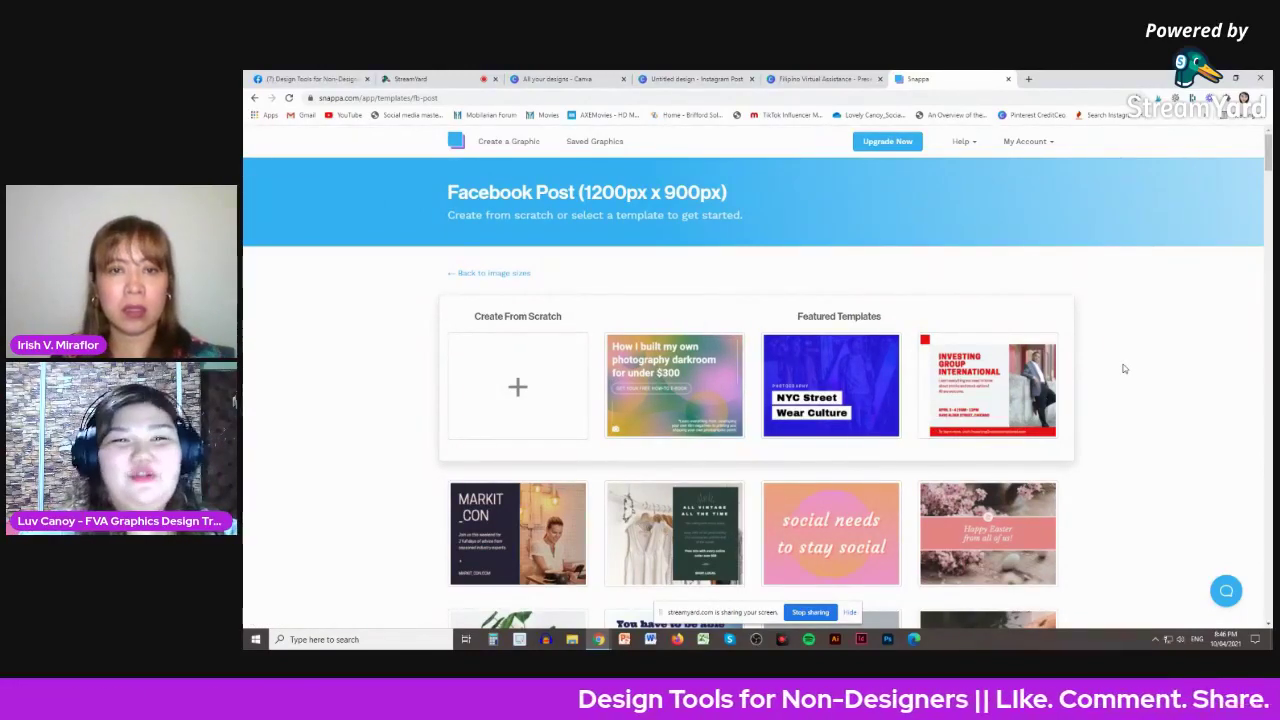
{"action": "scroll", "coordinate": [1124, 369], "scroll_direction": "down", "scroll_amount": 1}
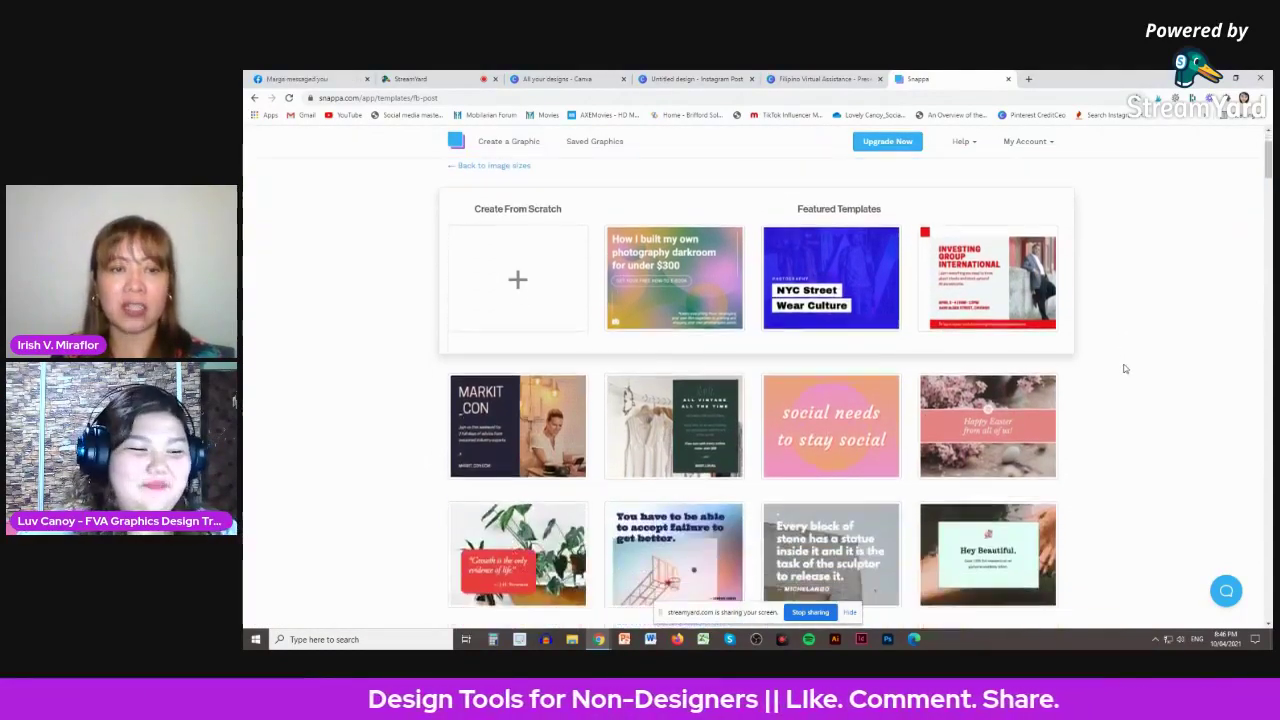
{"action": "scroll", "coordinate": [1124, 365], "scroll_direction": "up", "scroll_amount": 1}
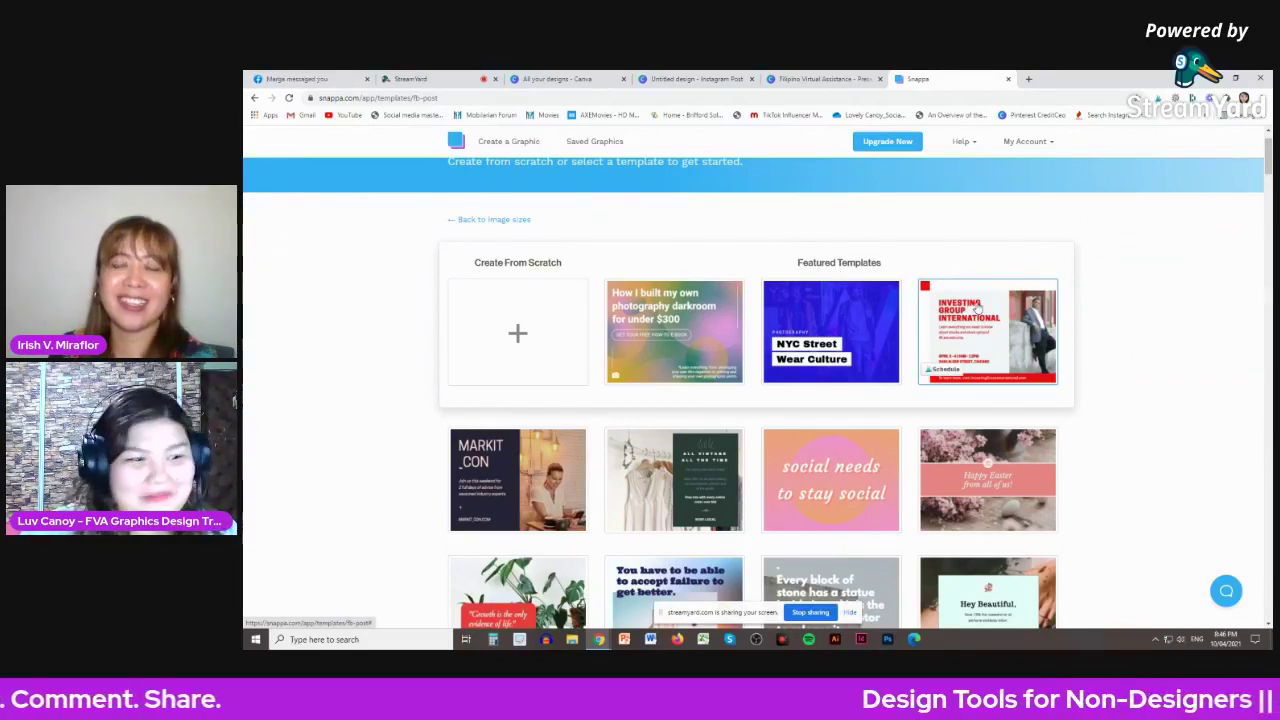
{"action": "scroll", "coordinate": [977, 309], "scroll_direction": "down", "scroll_amount": 1}
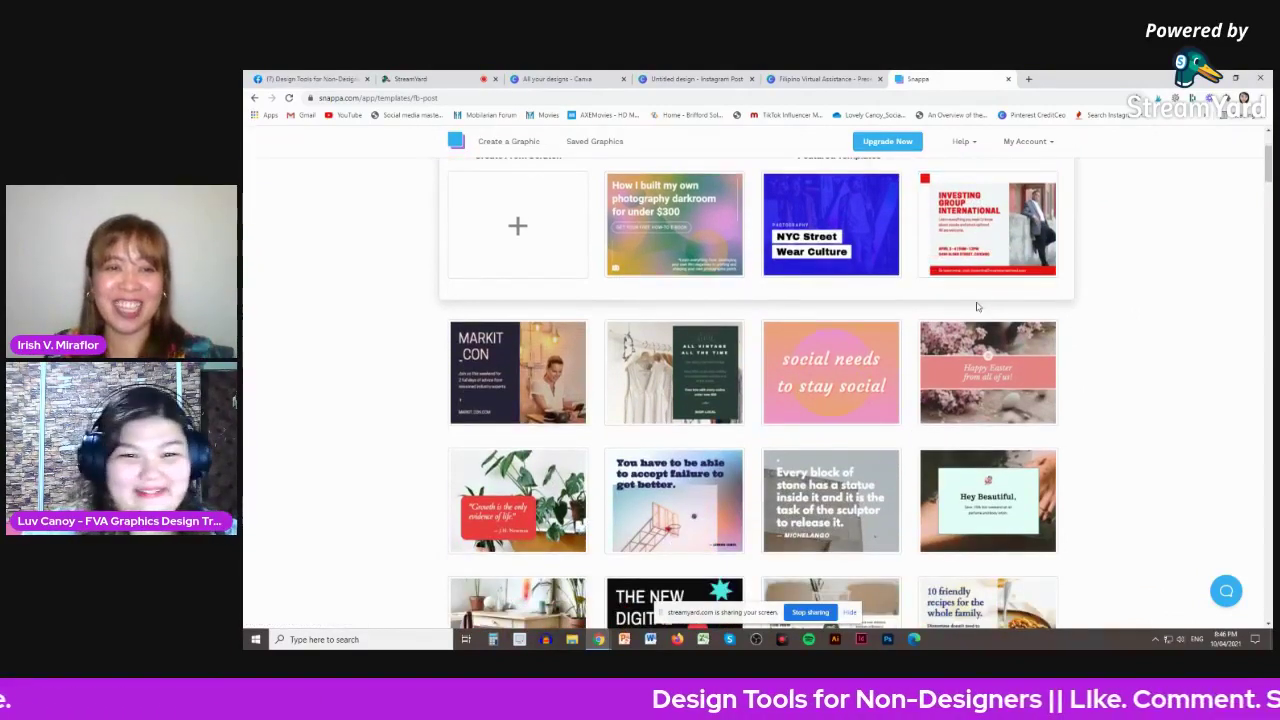
{"action": "scroll", "coordinate": [1125, 317], "scroll_direction": "up", "scroll_amount": 1}
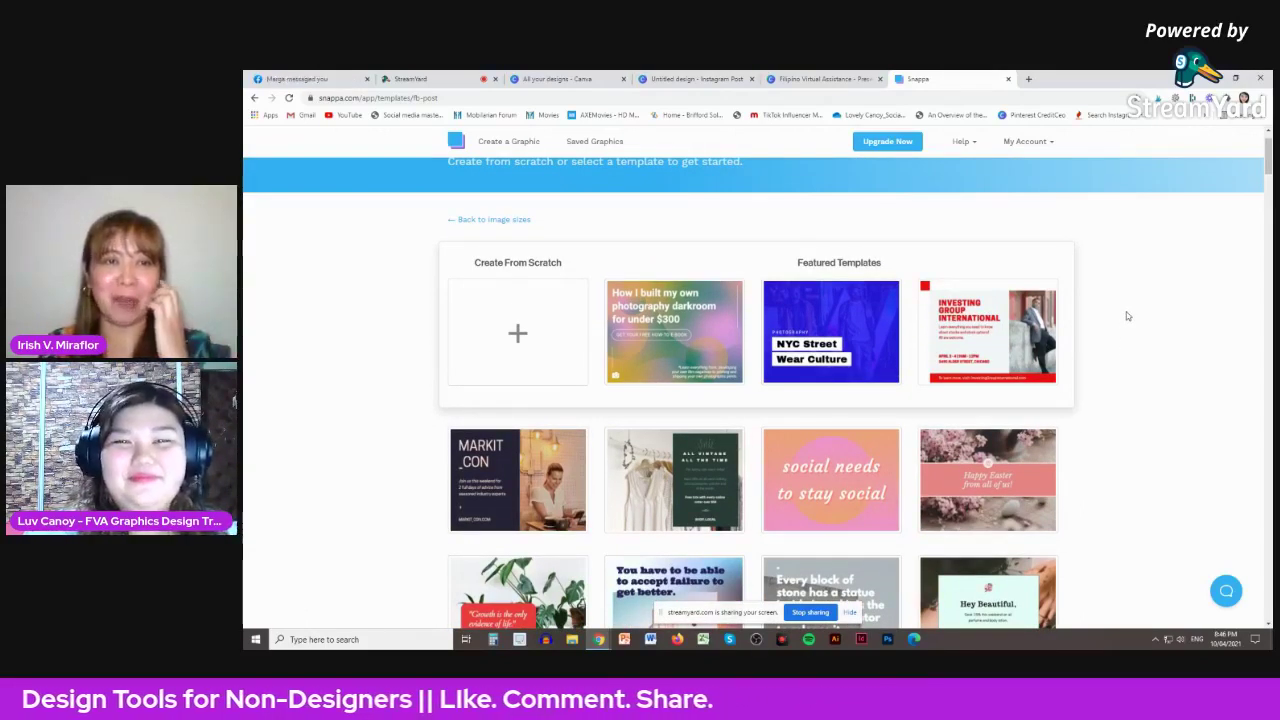
{"action": "right_click", "coordinate": [1126, 316]}
{"action": "left_click", "coordinate": [1124, 274]}
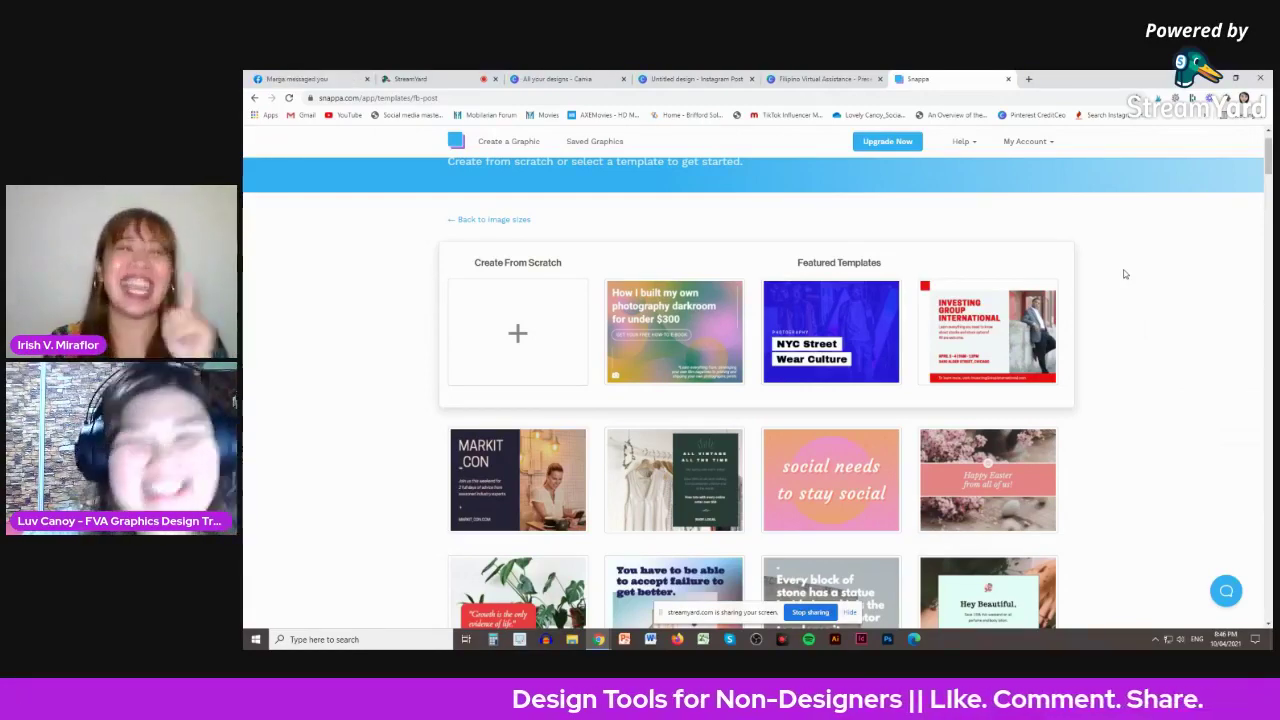
{"action": "scroll", "coordinate": [1124, 274], "scroll_direction": "down", "scroll_amount": 3}
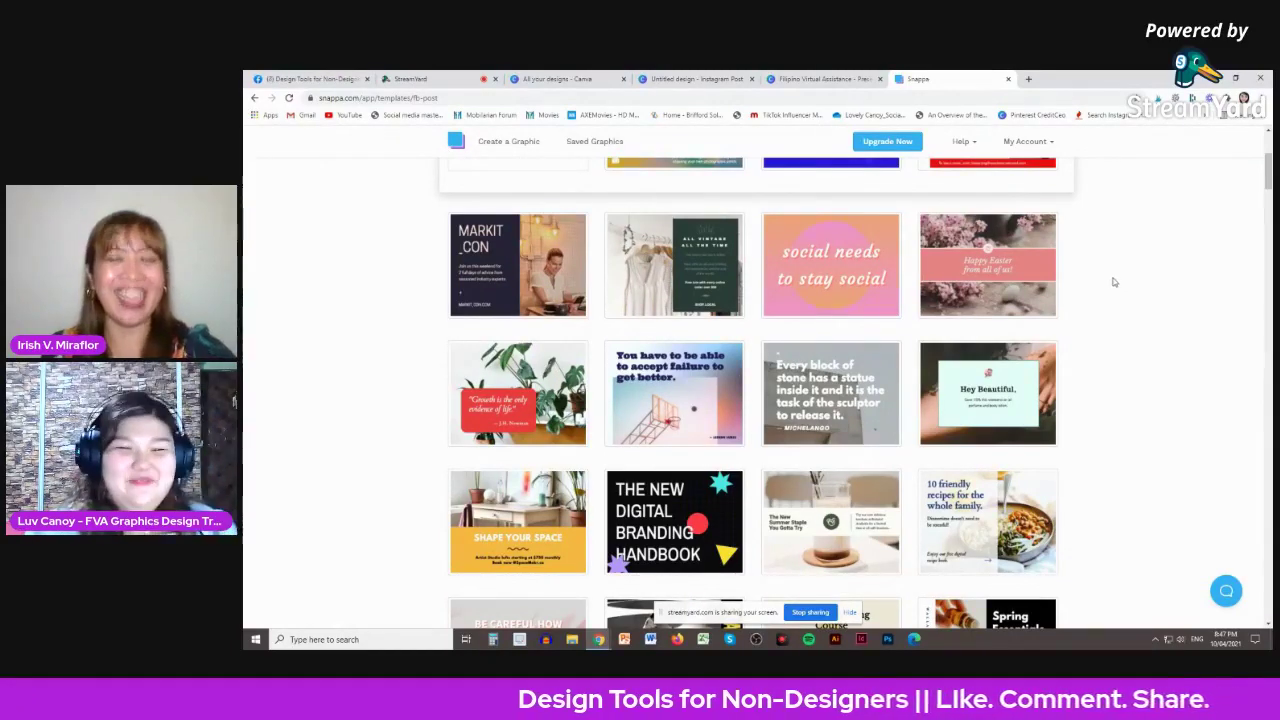
{"action": "scroll", "coordinate": [1114, 283], "scroll_direction": "down", "scroll_amount": 5}
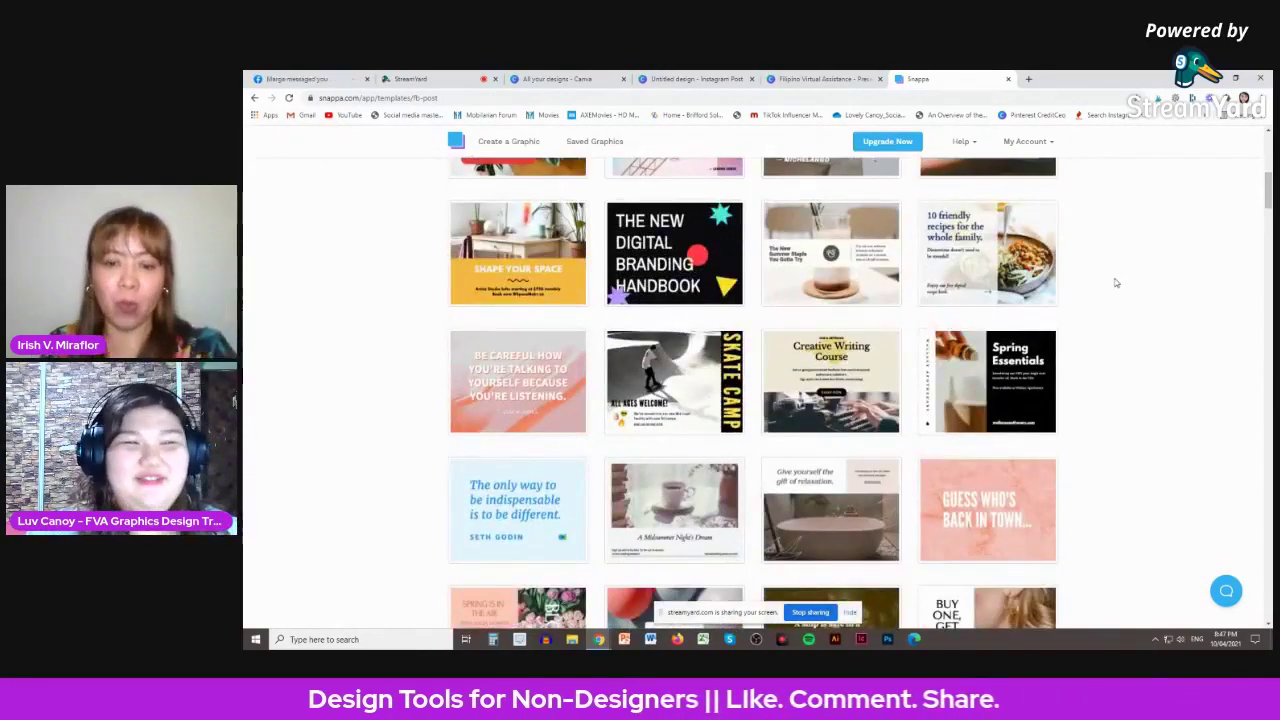
{"action": "scroll", "coordinate": [1116, 283], "scroll_direction": "up", "scroll_amount": 5}
{"action": "scroll", "coordinate": [1116, 283], "scroll_direction": "down", "scroll_amount": 5}
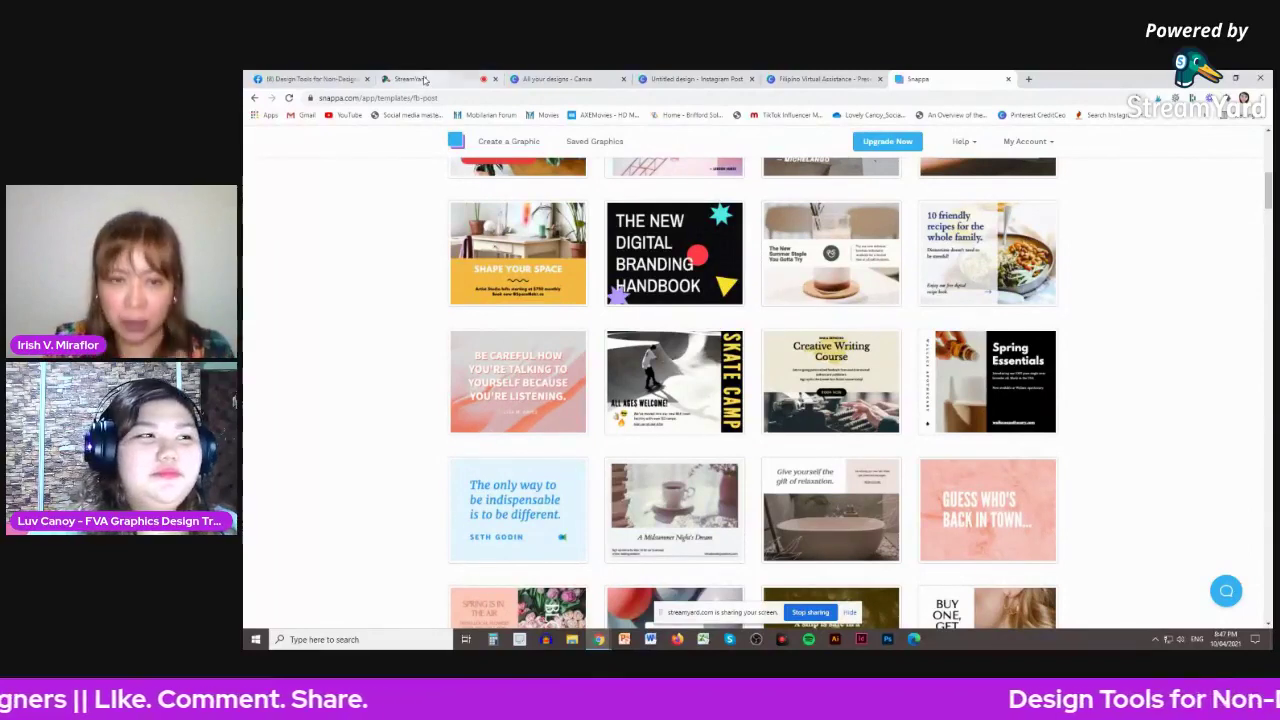
- From All your designs, use Create a design to start a blank Instagram Post
{"action": "left_click", "coordinate": [669, 79]}
{"action": "left_click", "coordinate": [560, 79]}
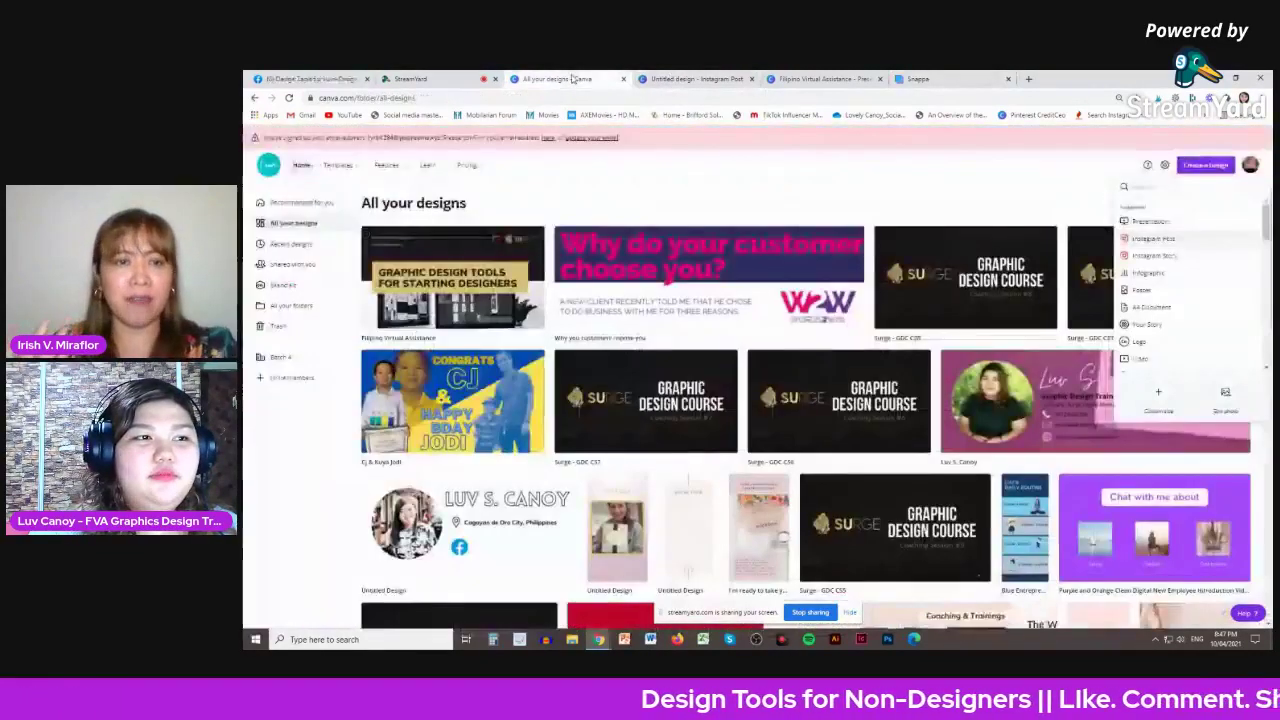
{"action": "left_click", "coordinate": [1215, 219]}
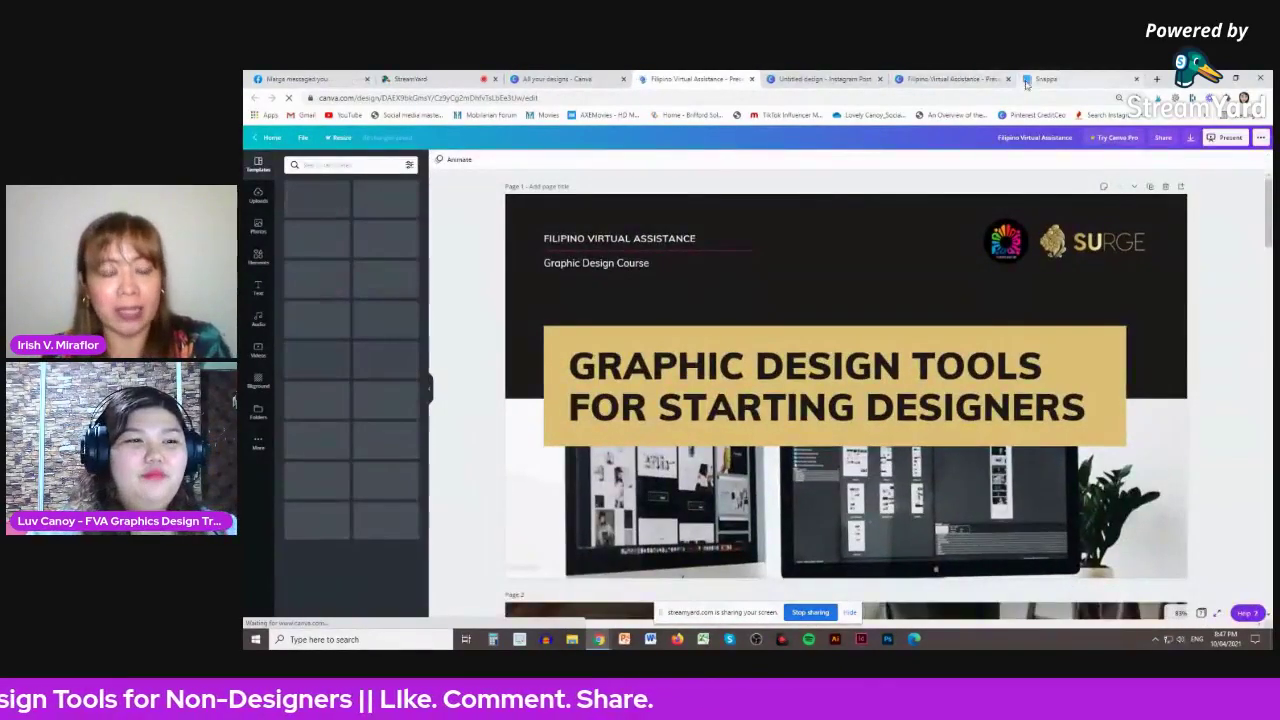
{"action": "left_click", "coordinate": [526, 78]}
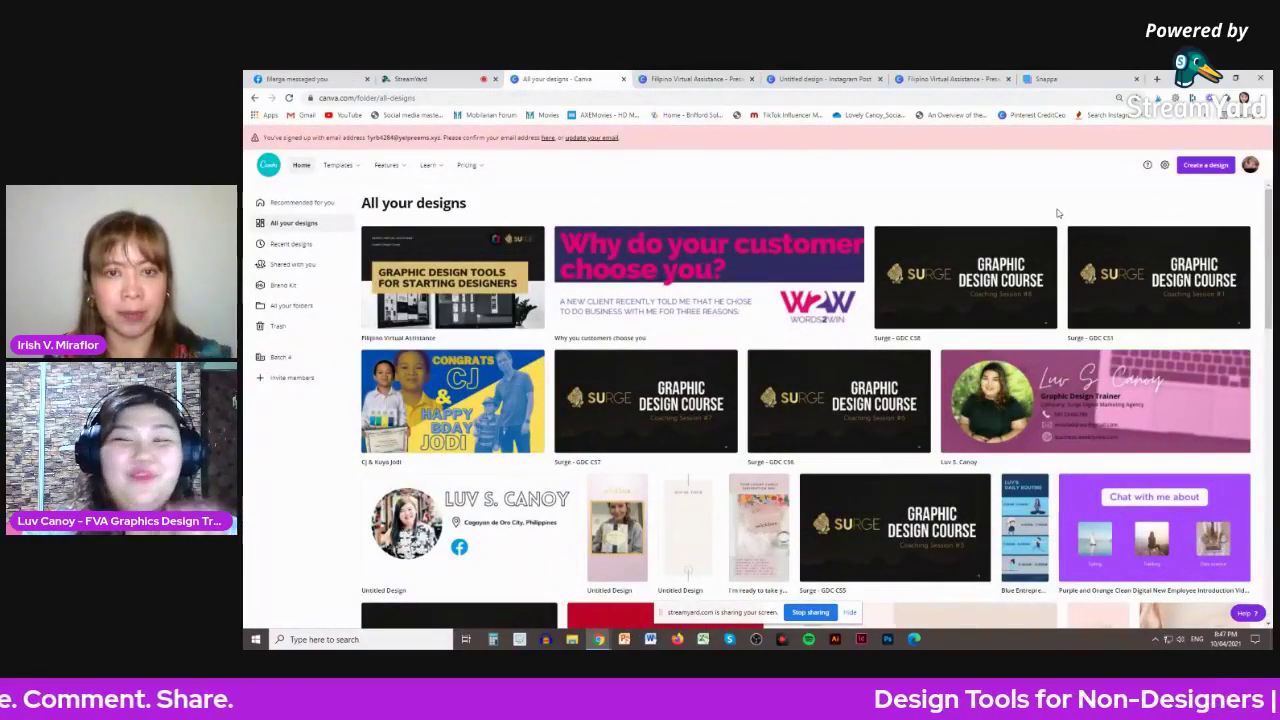
{"action": "left_click", "coordinate": [1205, 165]}
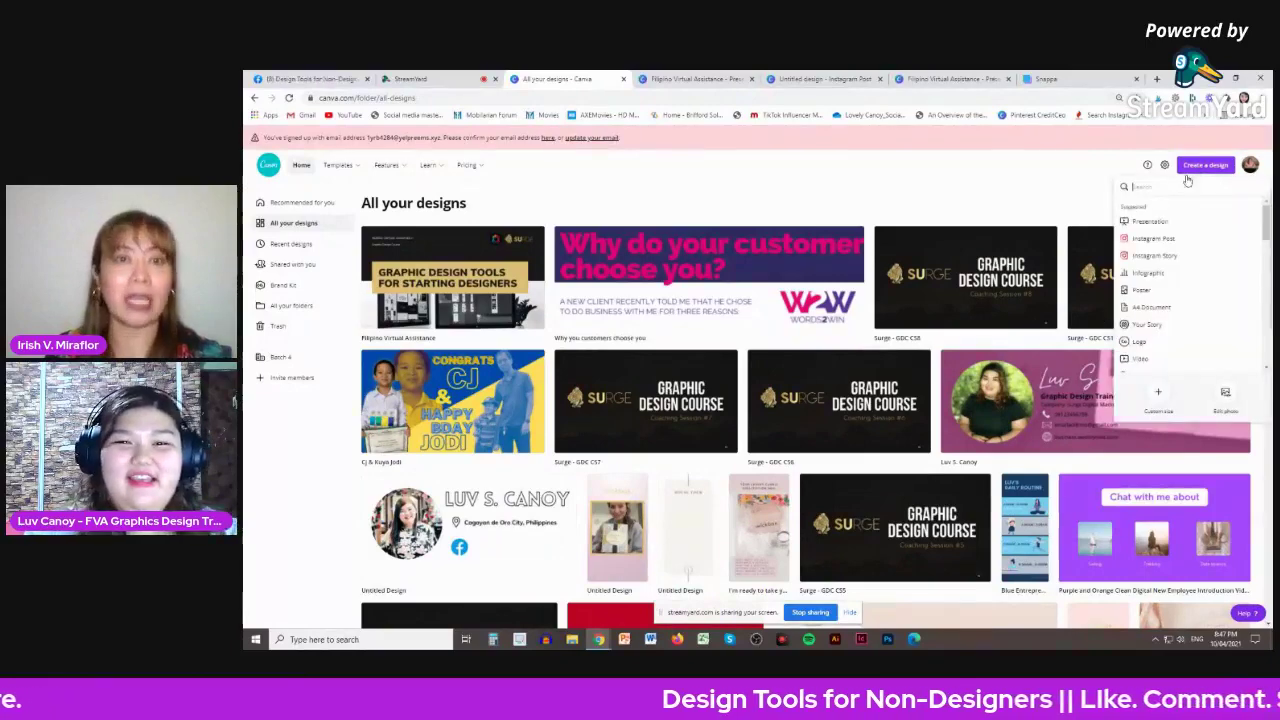
{"action": "left_click", "coordinate": [1220, 168]}
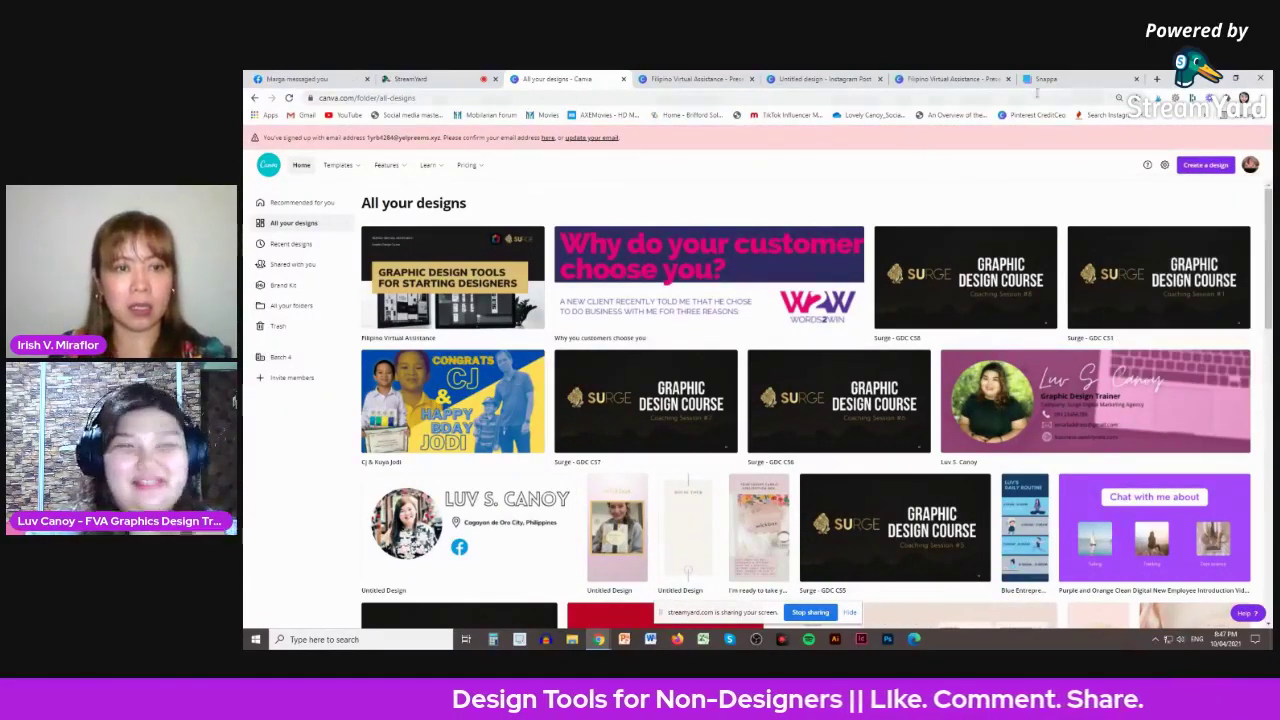
{"action": "left_click", "coordinate": [1218, 166]}
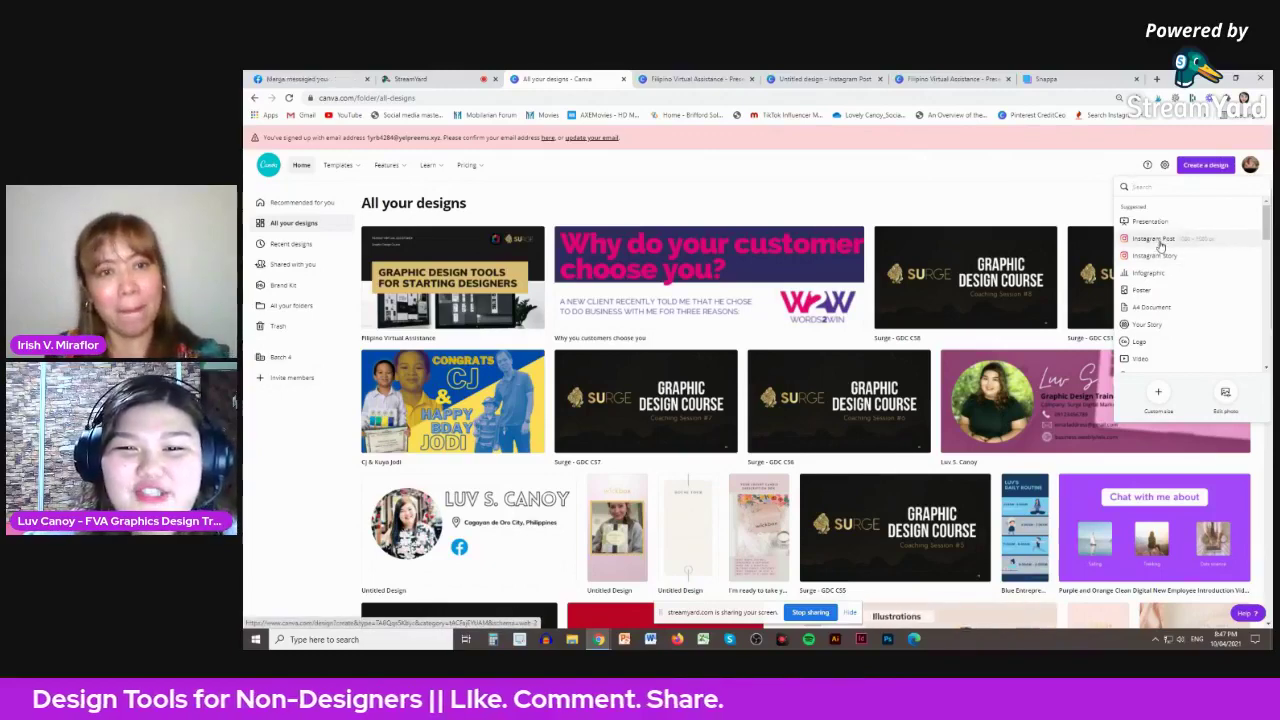
{"action": "left_click", "coordinate": [1158, 258]}
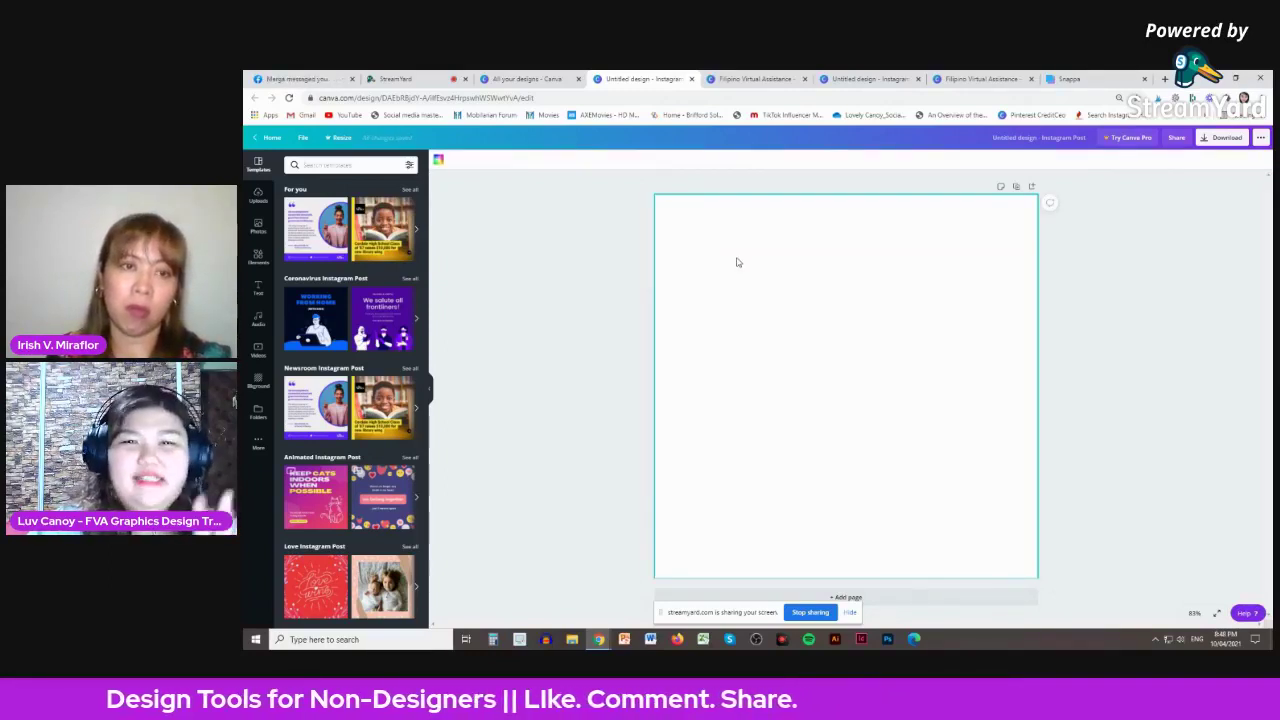
- Set the page background to a custom light pink, #FFD5D5
{"action": "left_click", "coordinate": [439, 163]}
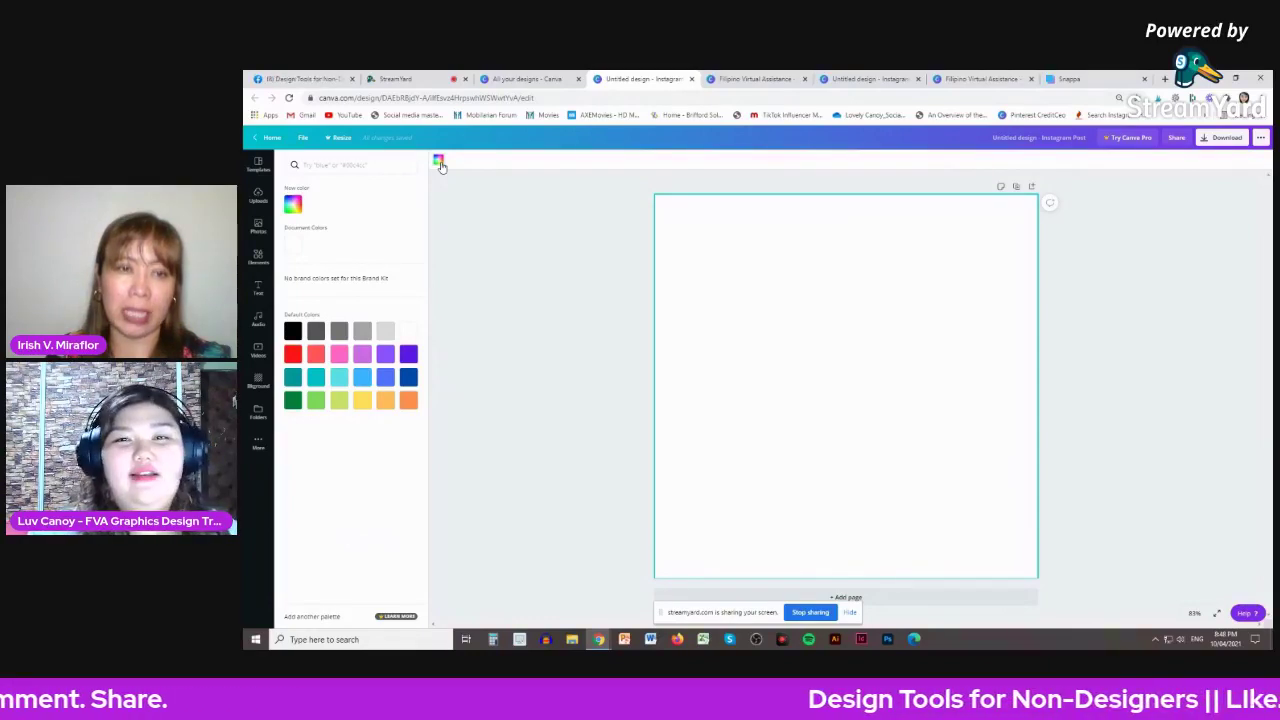
{"action": "left_click", "coordinate": [292, 205]}
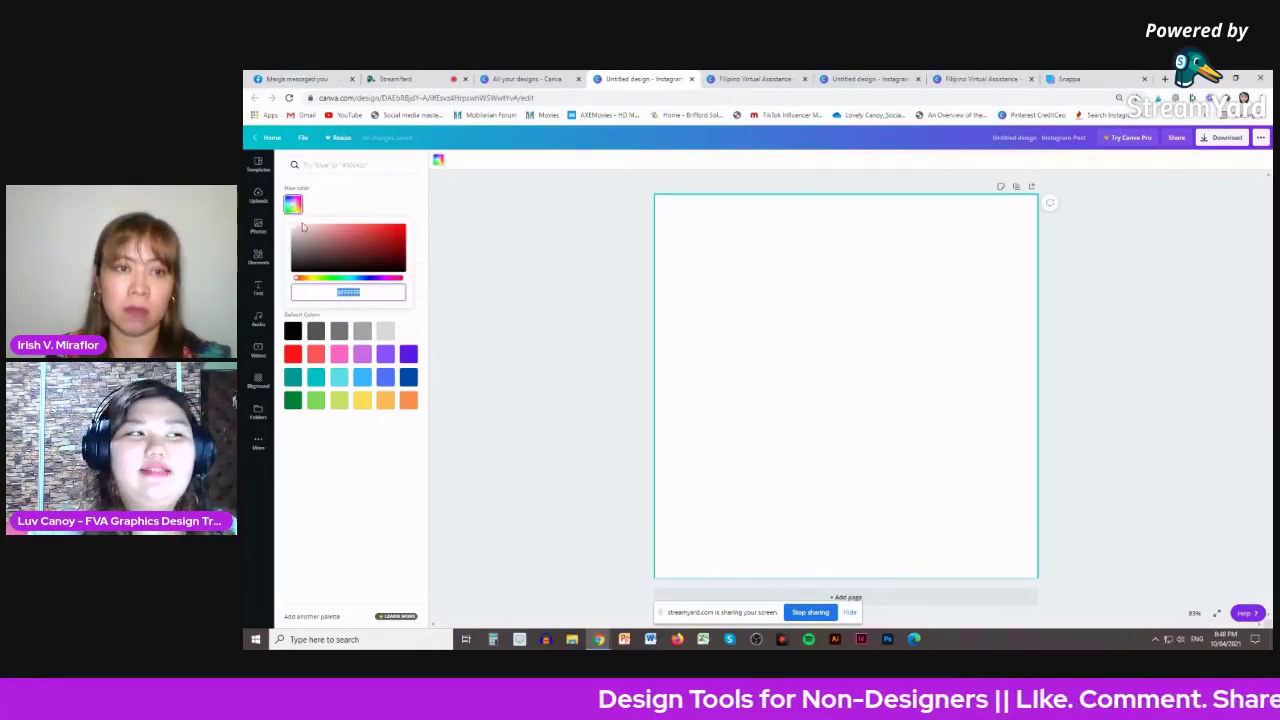
{"action": "left_click_drag", "start_coordinate": [305, 231], "coordinate": [313, 226]}
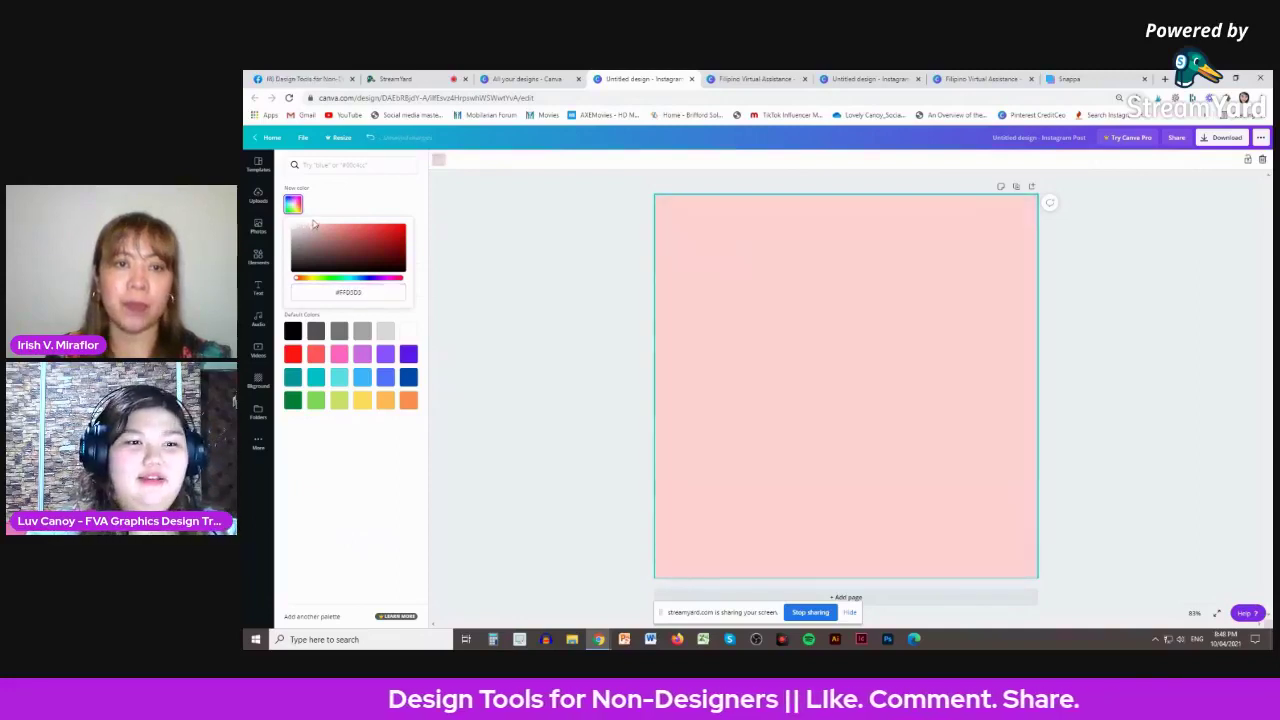
{"action": "left_click", "coordinate": [567, 249]}
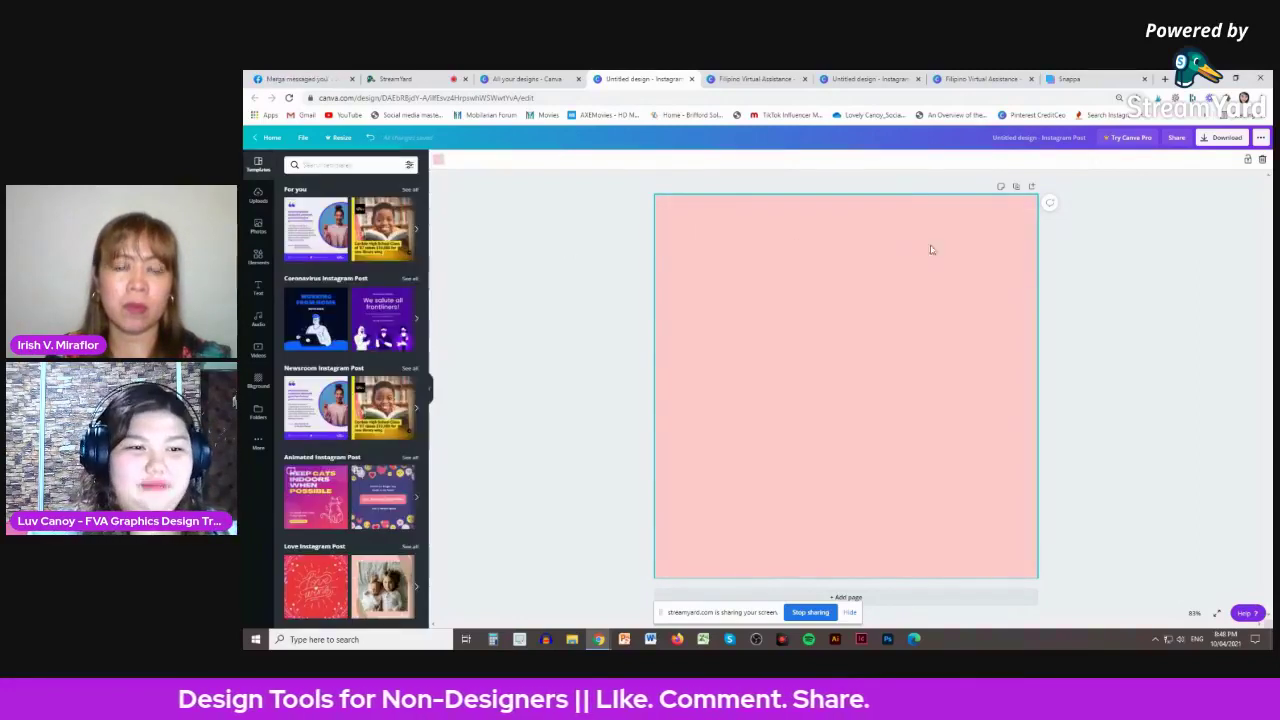
- Drag two hexagons from Elements > Shapes into the page's top-left and bottom-right corners
{"action": "left_click", "coordinate": [259, 255]}
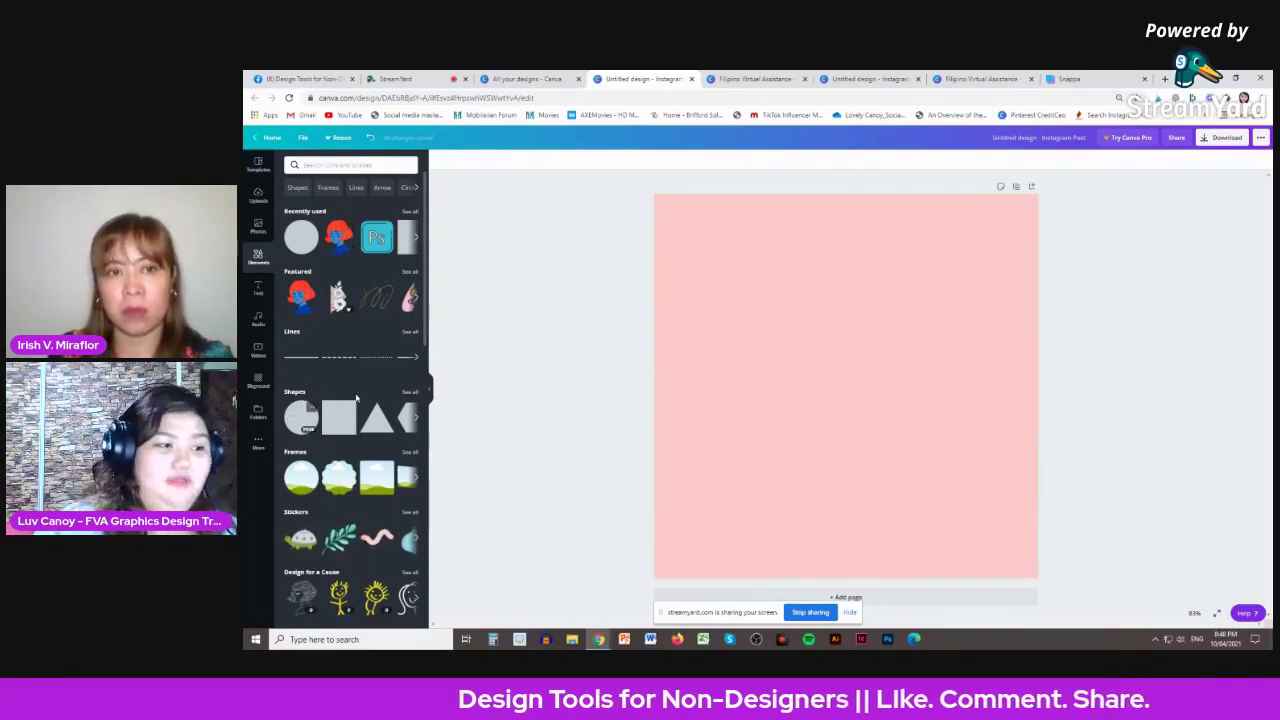
{"action": "left_click", "coordinate": [409, 391]}
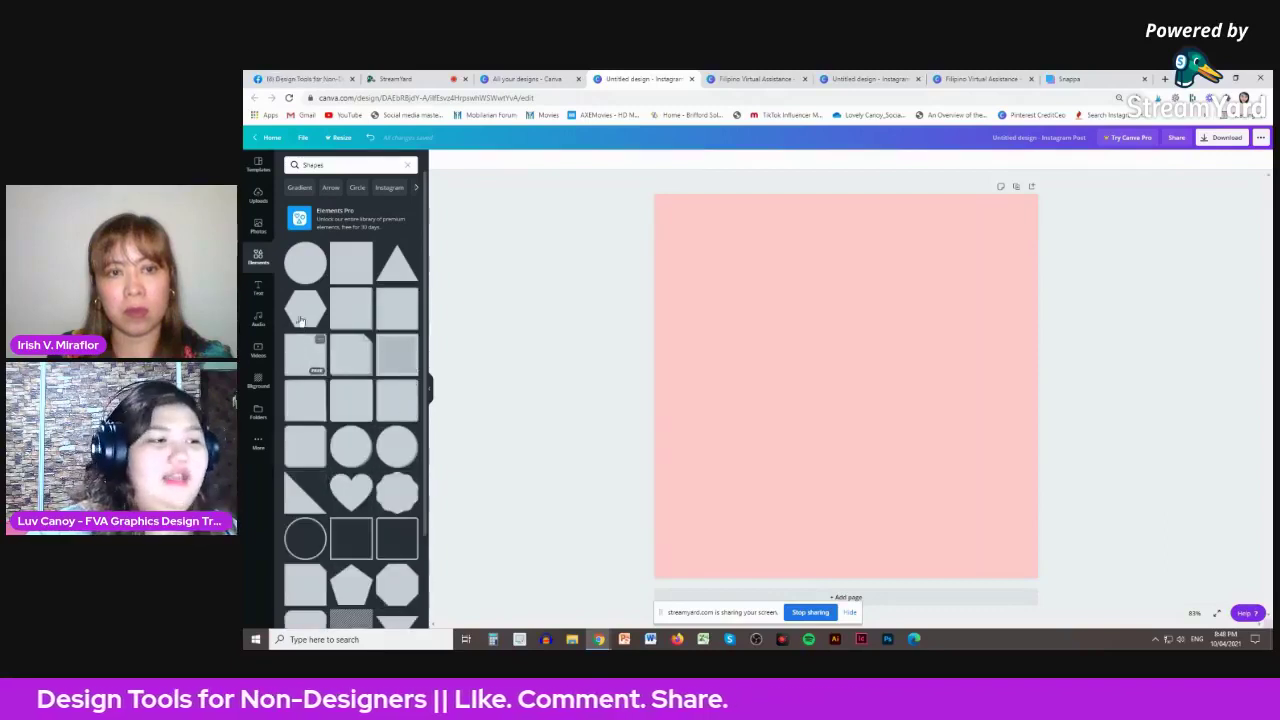
{"action": "left_click_drag", "start_coordinate": [303, 316], "coordinate": [857, 349]}
{"action": "left_click_drag", "start_coordinate": [675, 316], "coordinate": [870, 340]}
{"action": "left_click_drag", "start_coordinate": [794, 320], "coordinate": [749, 266]}
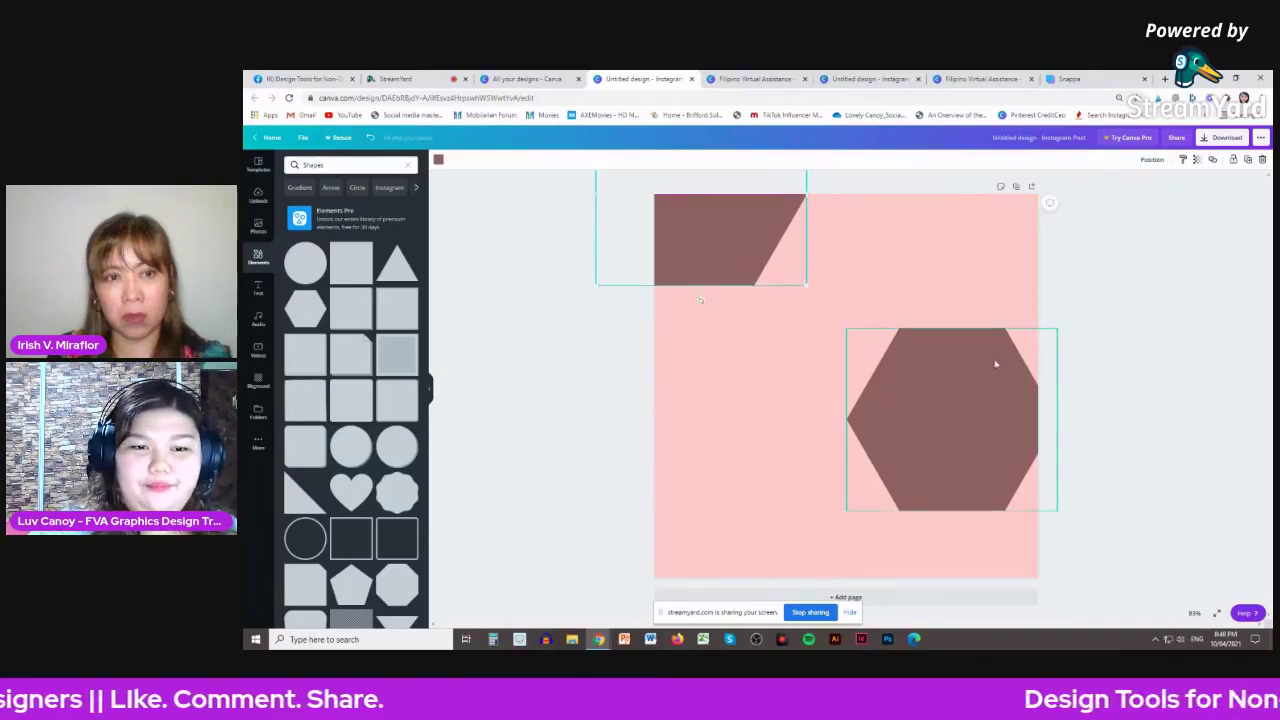
{"action": "left_click_drag", "start_coordinate": [994, 366], "coordinate": [1027, 521]}
{"action": "left_click", "coordinate": [1137, 359]}
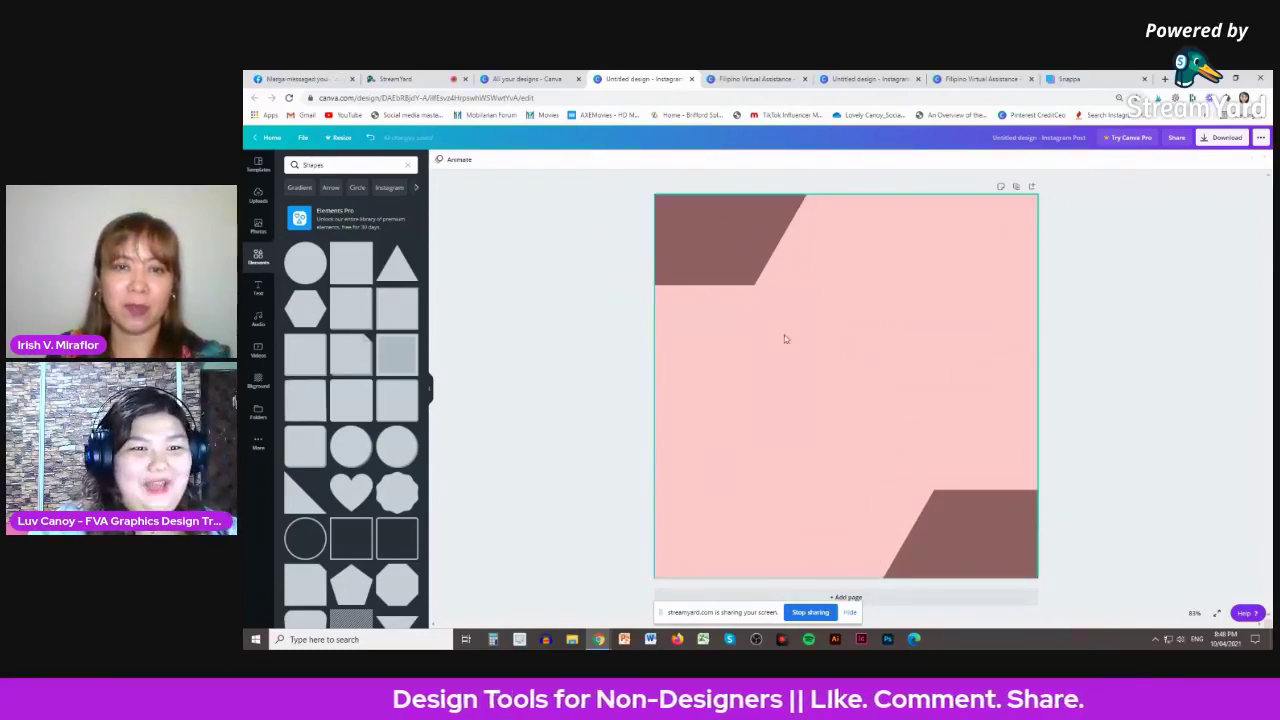
- Shift the two hexagons toward the side edges, then delete both
{"action": "left_click_drag", "start_coordinate": [749, 249], "coordinate": [689, 434]}
{"action": "left_click", "coordinate": [943, 543]}
{"action": "left_click_drag", "start_coordinate": [943, 543], "coordinate": [1021, 375]}
{"action": "left_click", "coordinate": [1153, 260]}
{"action": "left_click_drag", "start_coordinate": [729, 379], "coordinate": [717, 379]}
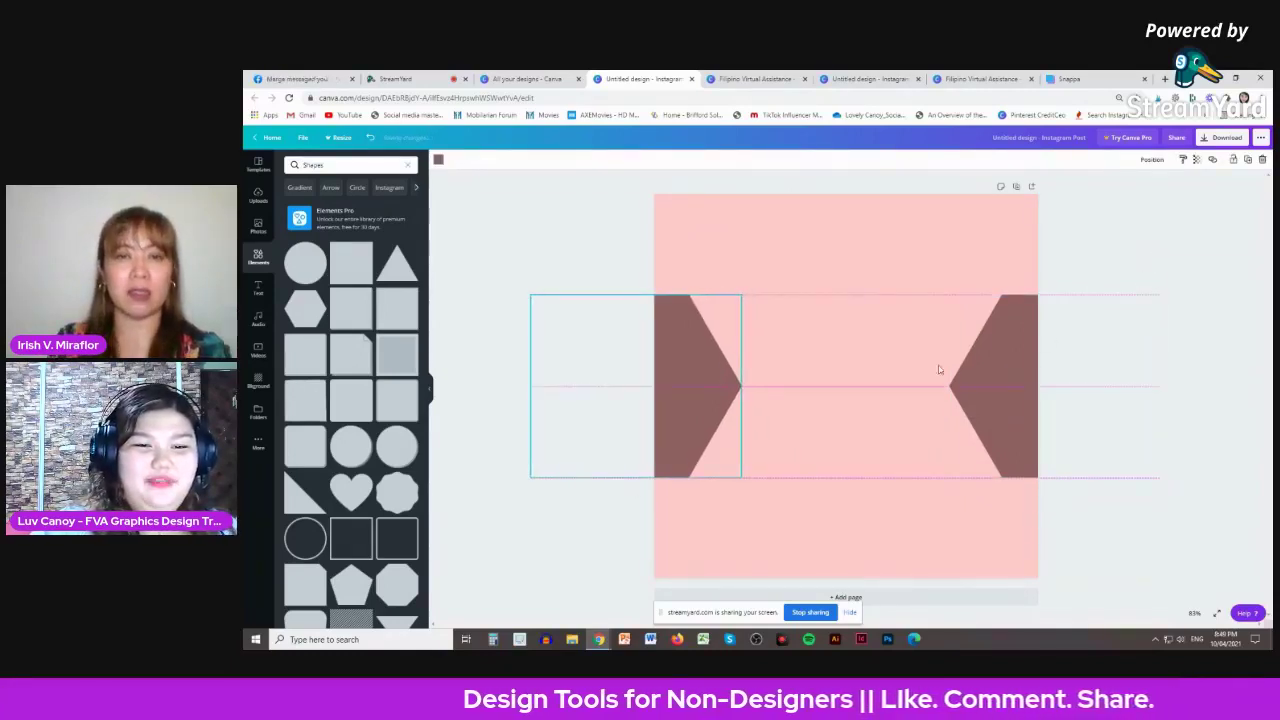
{"action": "left_click", "coordinate": [1000, 386], "text": "shift"}
{"action": "left_click_drag", "start_coordinate": [1000, 386], "coordinate": [992, 331]}
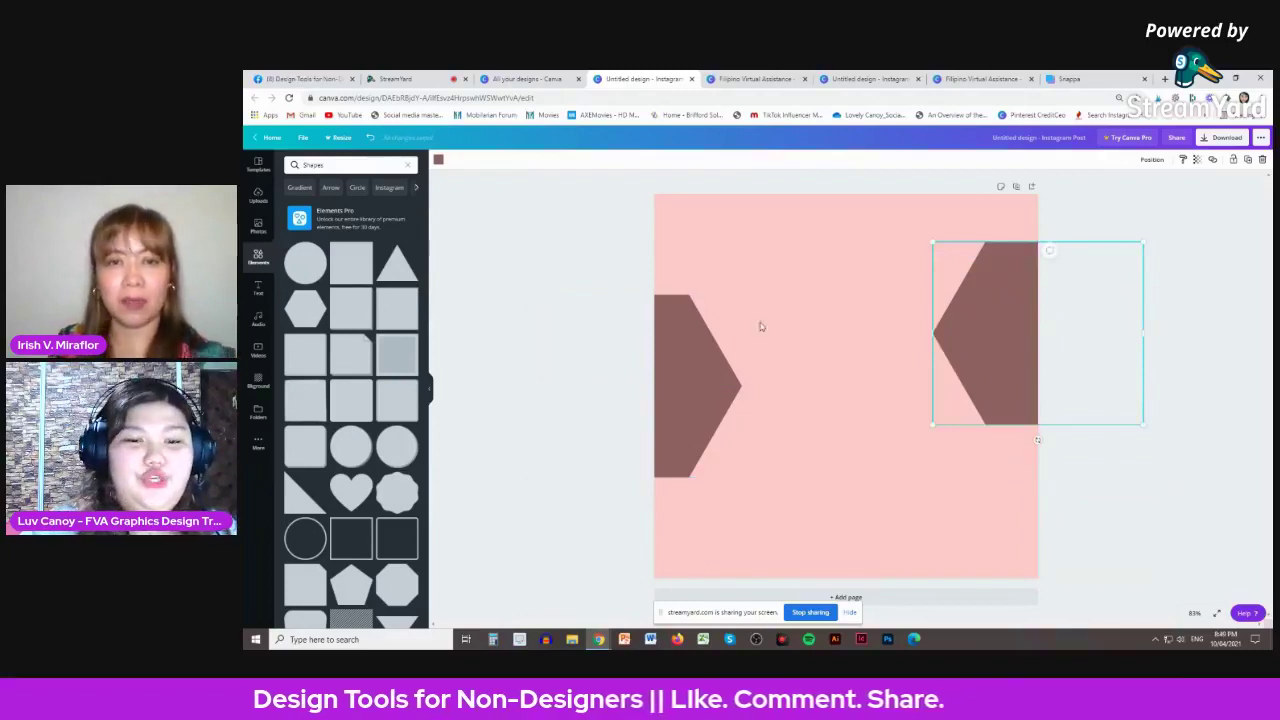
{"action": "key", "text": "Delete"}
{"action": "left_click", "coordinate": [698, 369]}
{"action": "key", "text": "Delete"}
- Add a brown heart shape, tilt it, and place it at the page's lower right
{"action": "left_click", "coordinate": [350, 490]}
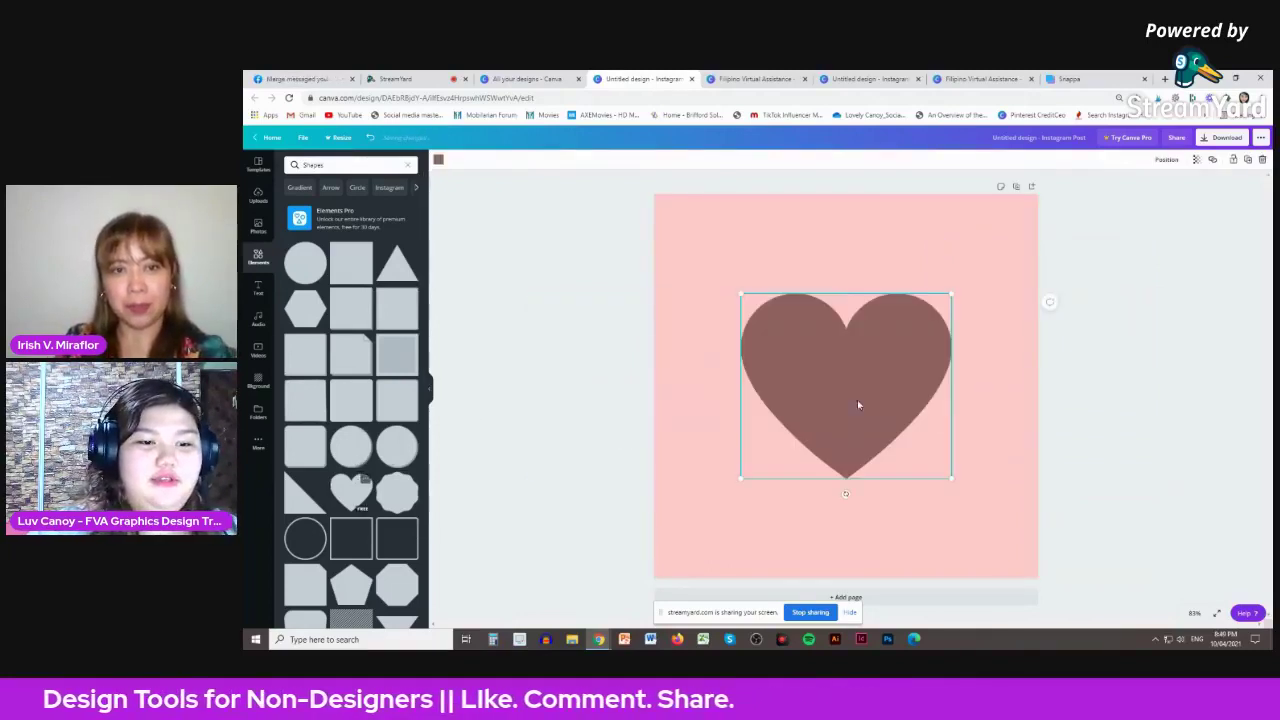
{"action": "left_click_drag", "start_coordinate": [857, 398], "coordinate": [795, 369]}
{"action": "left_click", "coordinate": [789, 458]}
{"action": "left_click_drag", "start_coordinate": [787, 463], "coordinate": [663, 260]}
{"action": "left_click_drag", "start_coordinate": [826, 383], "coordinate": [705, 239]}
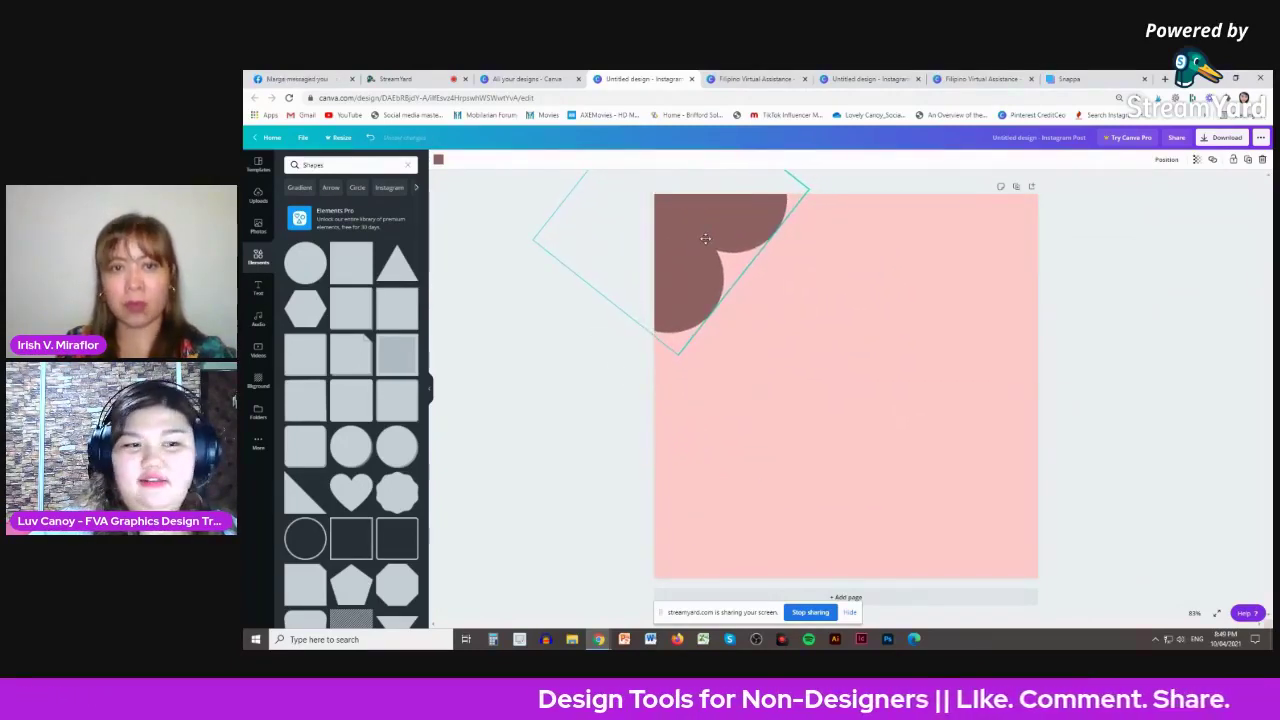
{"action": "left_click", "coordinate": [1200, 334]}
{"action": "left_click_drag", "start_coordinate": [734, 294], "coordinate": [978, 512]}
{"action": "left_click", "coordinate": [1126, 392]}
- Duplicate the heart into the top-left corner and rotate it
{"action": "left_click", "coordinate": [906, 466]}
{"action": "key", "text": "ctrl+d"}
{"action": "left_click_drag", "start_coordinate": [939, 475], "coordinate": [749, 229]}
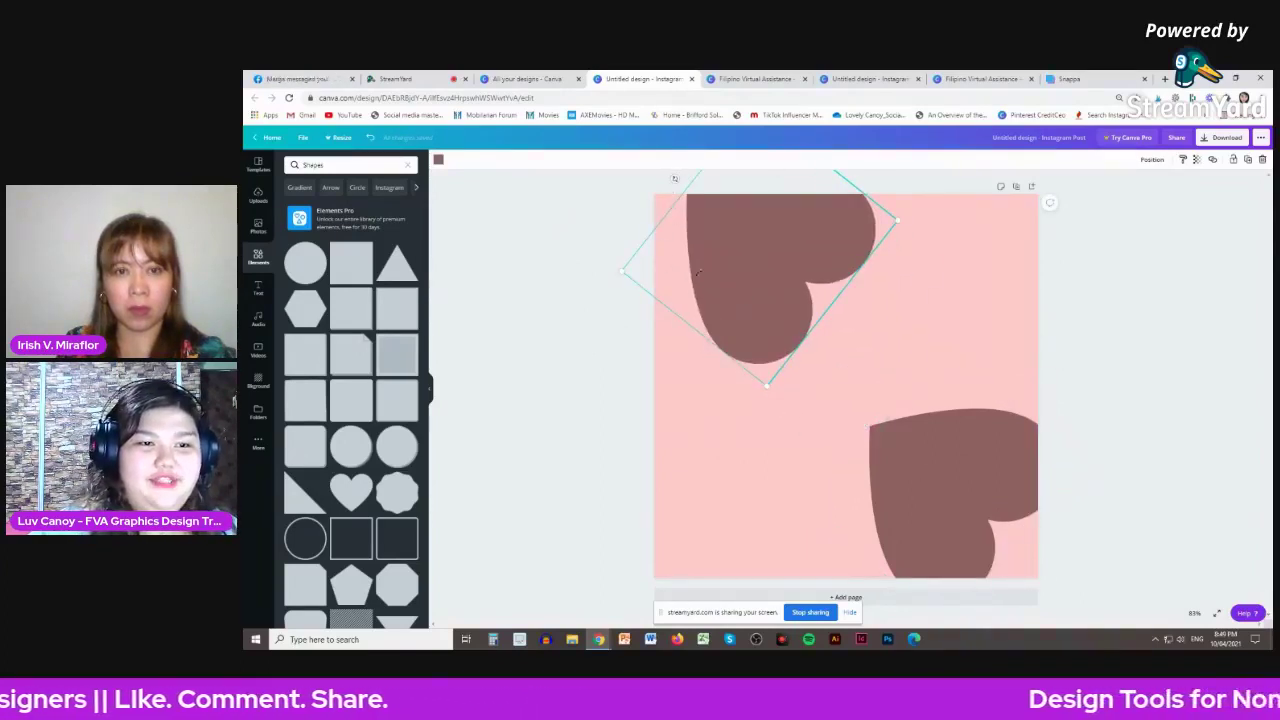
{"action": "left_click_drag", "start_coordinate": [706, 288], "coordinate": [848, 290]}
{"action": "left_click_drag", "start_coordinate": [758, 278], "coordinate": [768, 282]}
- Resize the bottom-right heart and set a tilted heart just right of centre
{"action": "left_click", "coordinate": [957, 437]}
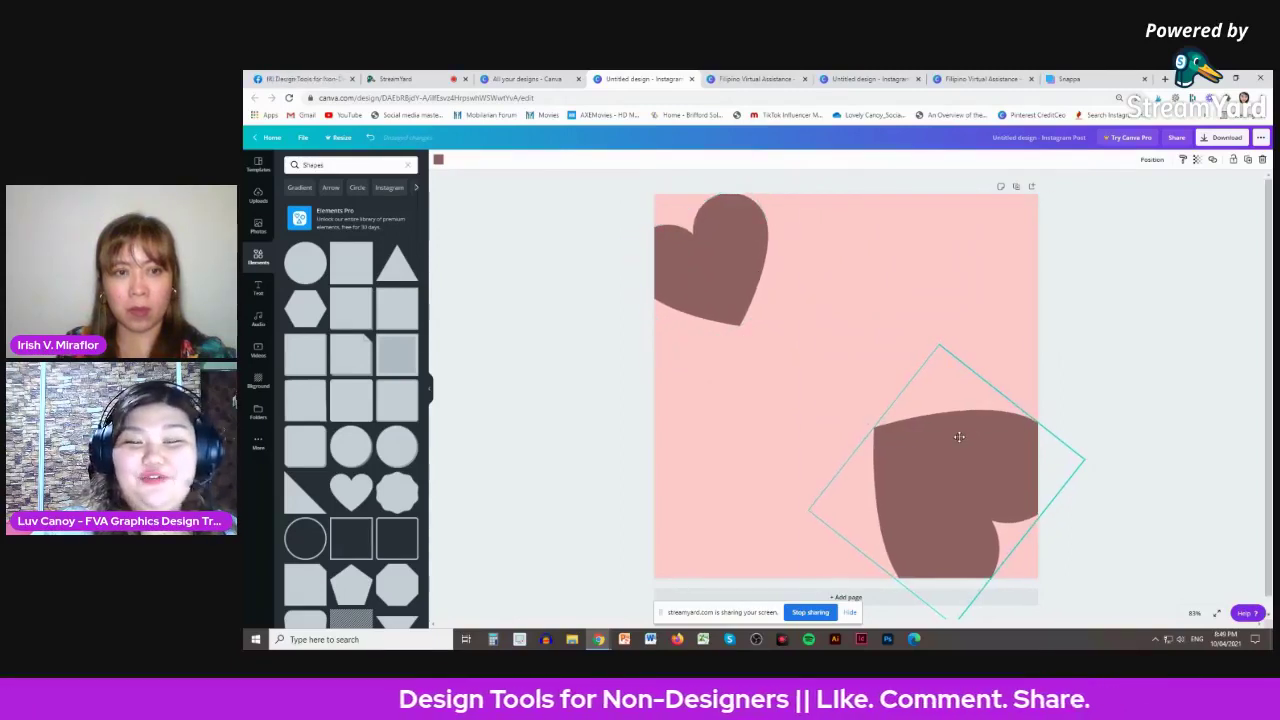
{"action": "left_click", "coordinate": [1167, 354]}
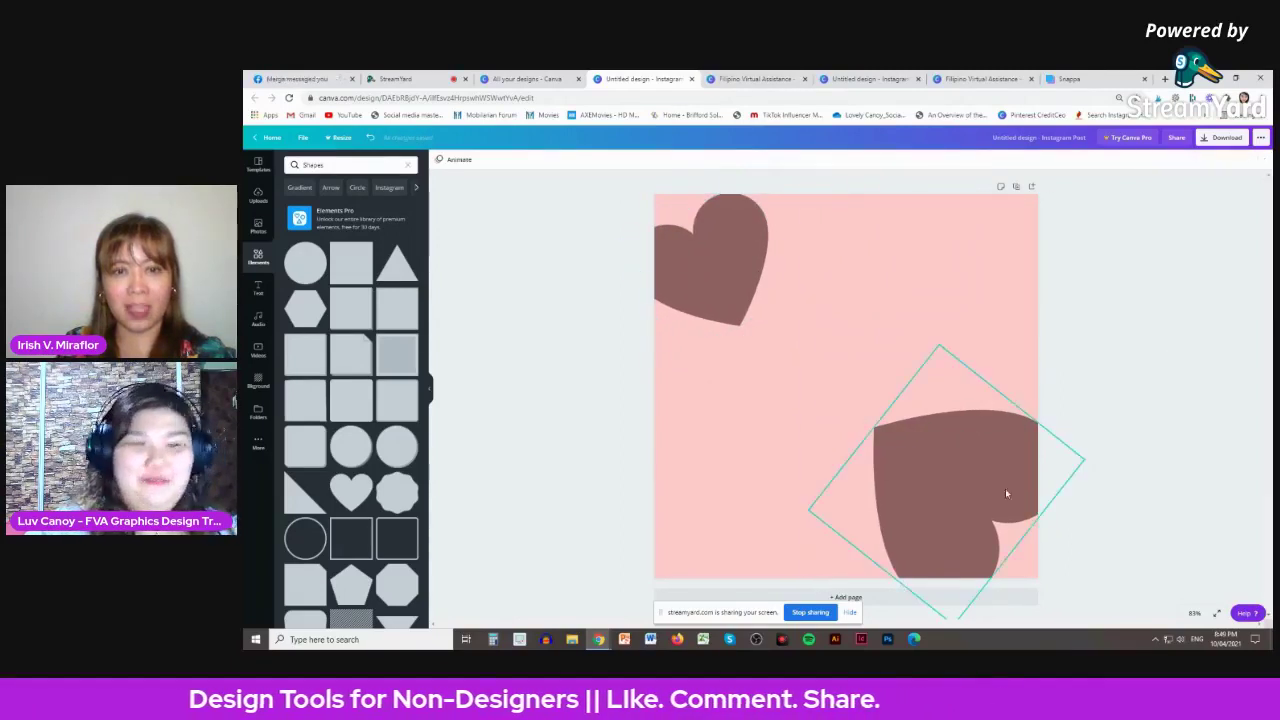
{"action": "left_click_drag", "start_coordinate": [991, 429], "coordinate": [965, 437]}
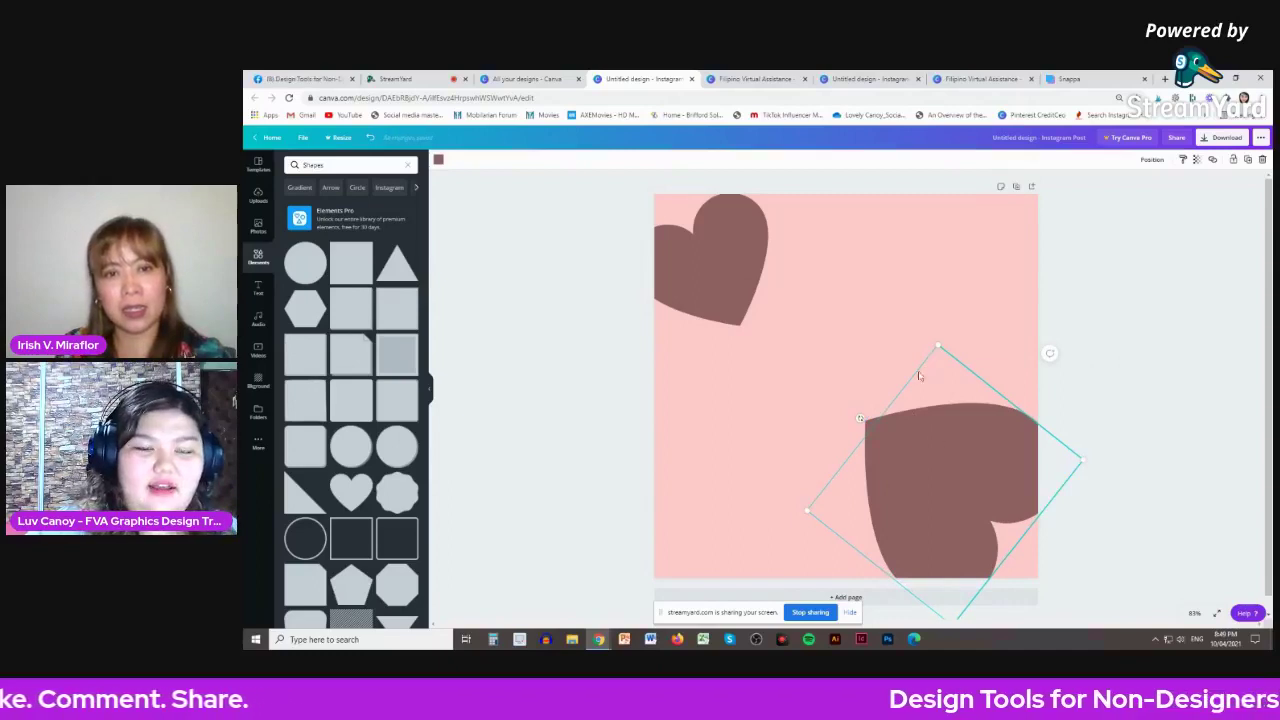
{"action": "left_click_drag", "start_coordinate": [919, 375], "coordinate": [897, 349]}
{"action": "left_click_drag", "start_coordinate": [931, 424], "coordinate": [984, 372]}
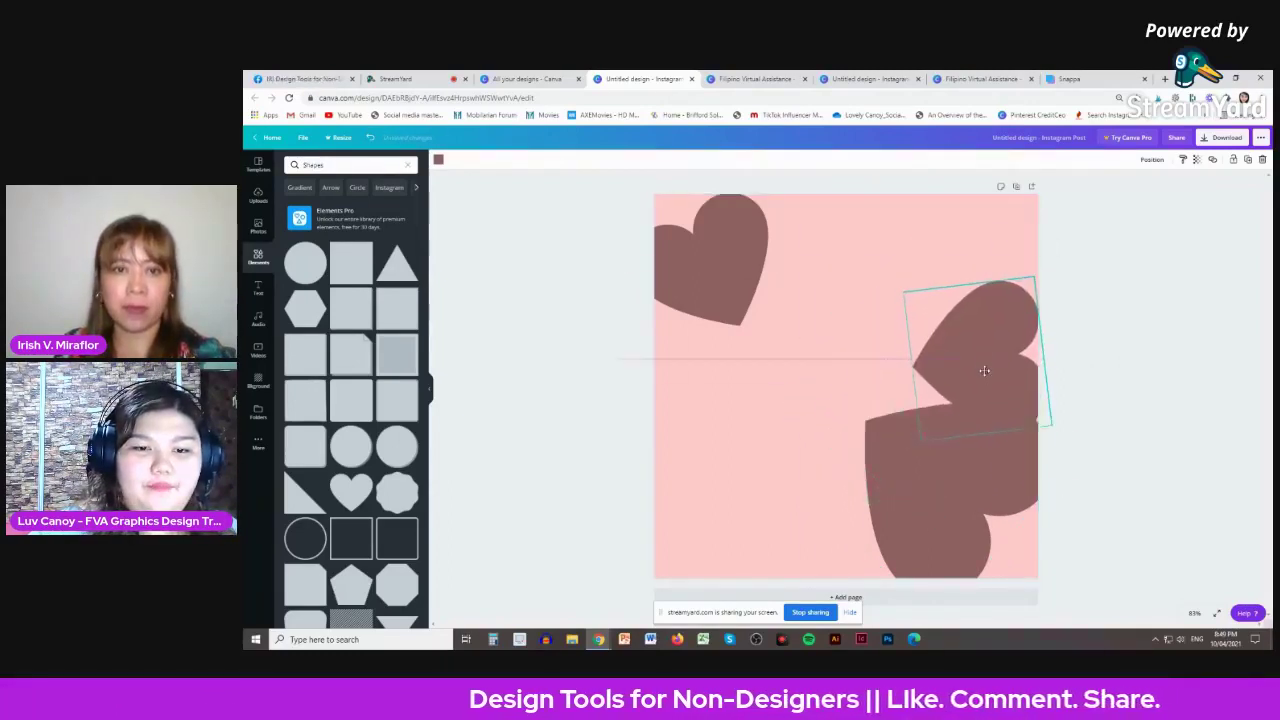
{"action": "left_click_drag", "start_coordinate": [894, 382], "coordinate": [903, 411]}
{"action": "left_click_drag", "start_coordinate": [960, 380], "coordinate": [916, 380]}
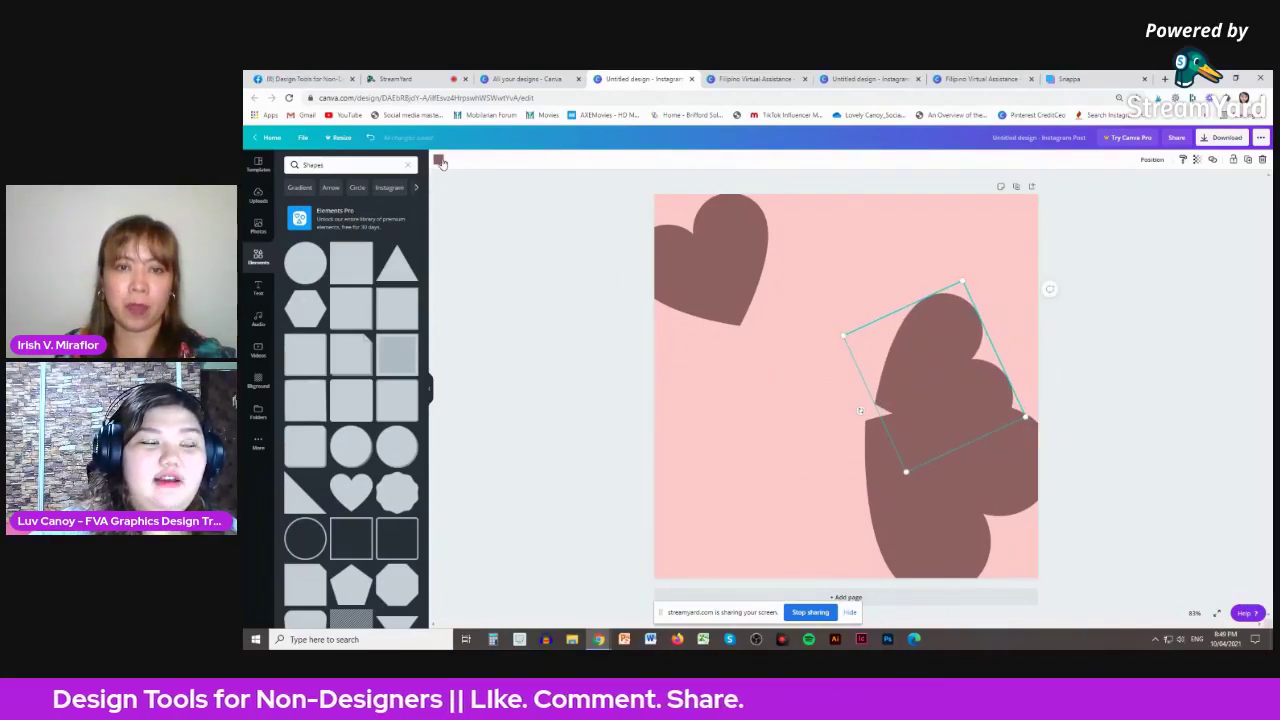
- Recolour the middle heart a salmon coral with a custom colour
{"action": "left_click", "coordinate": [439, 161]}
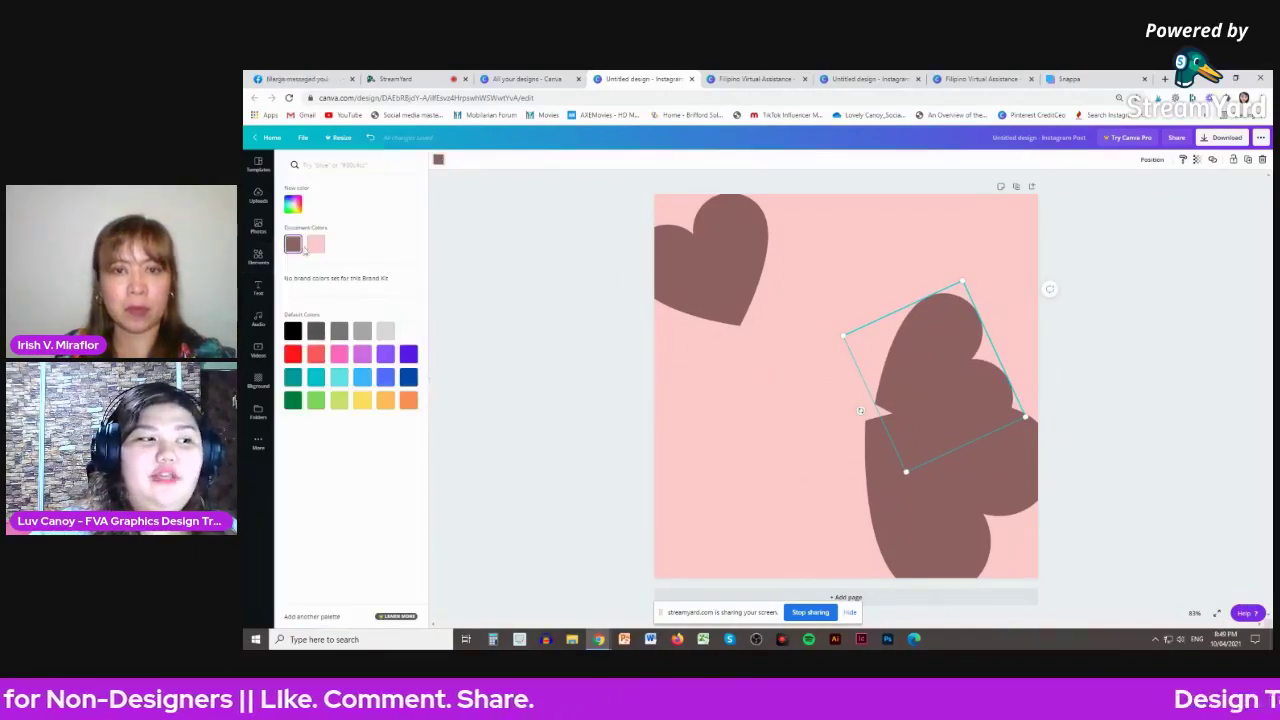
{"action": "left_click", "coordinate": [292, 205]}
{"action": "left_click", "coordinate": [326, 234]}
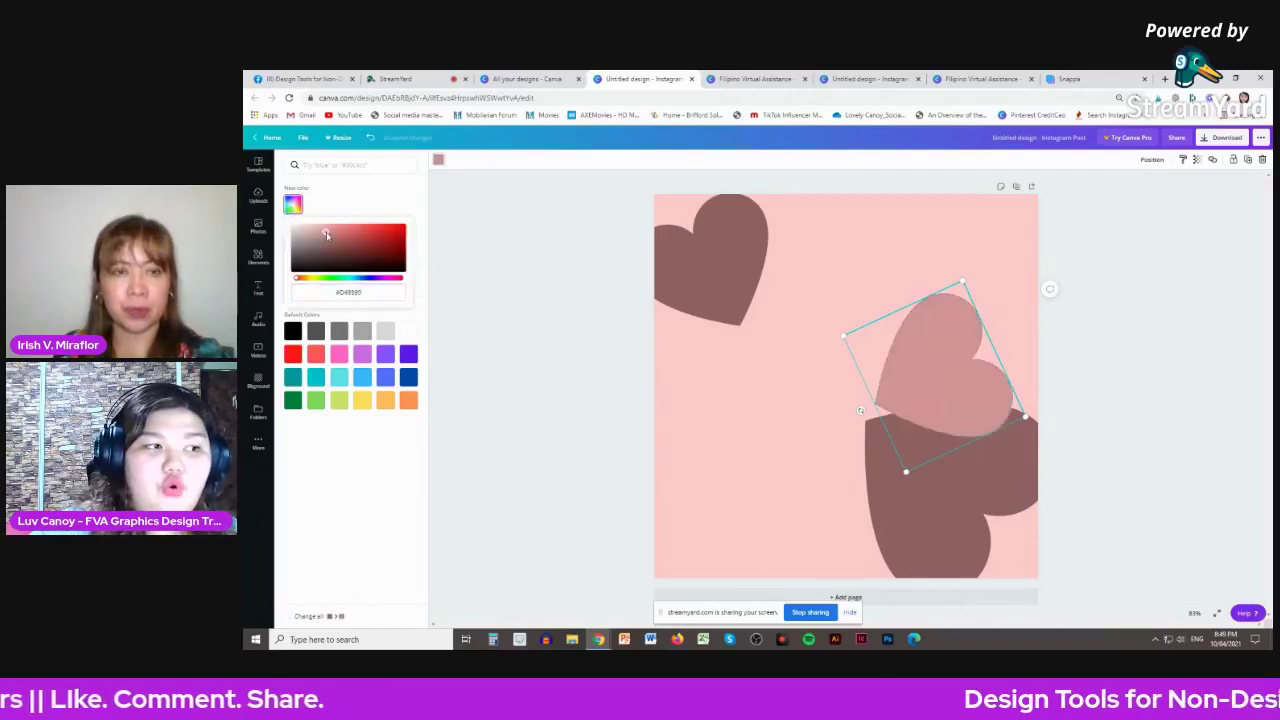
{"action": "left_click_drag", "start_coordinate": [326, 234], "coordinate": [342, 234]}
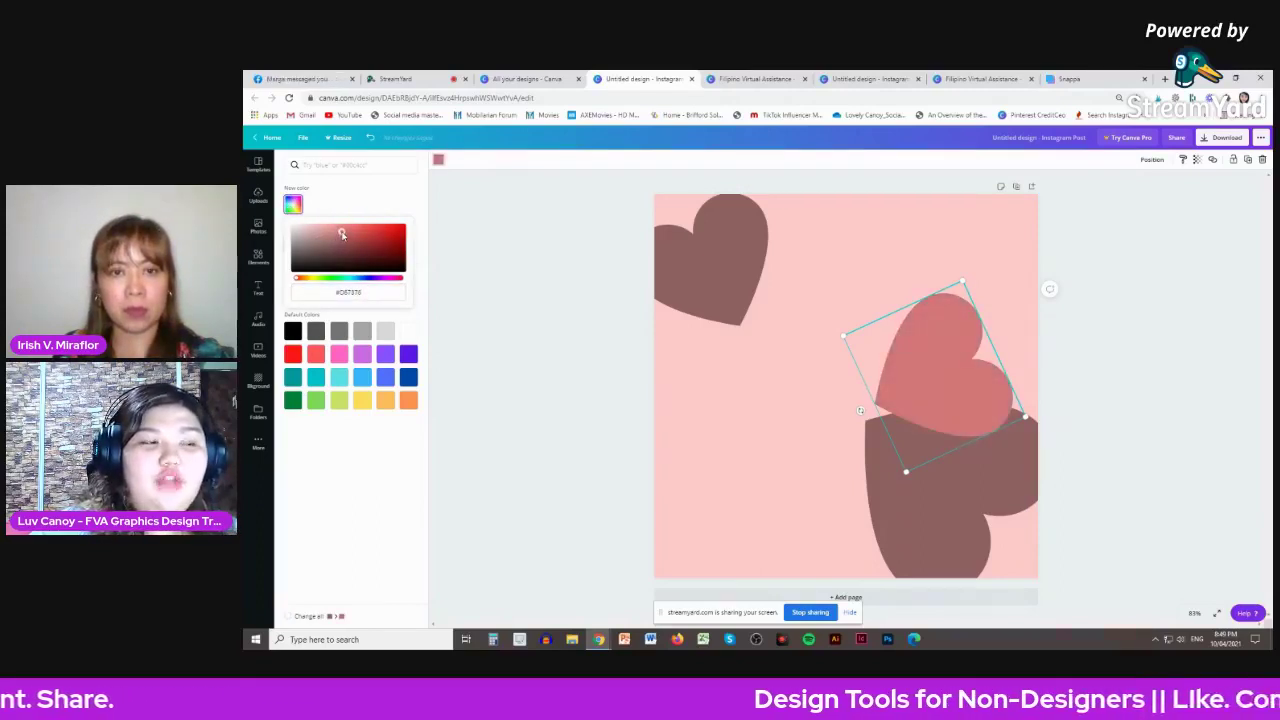
{"action": "left_click", "coordinate": [934, 364]}
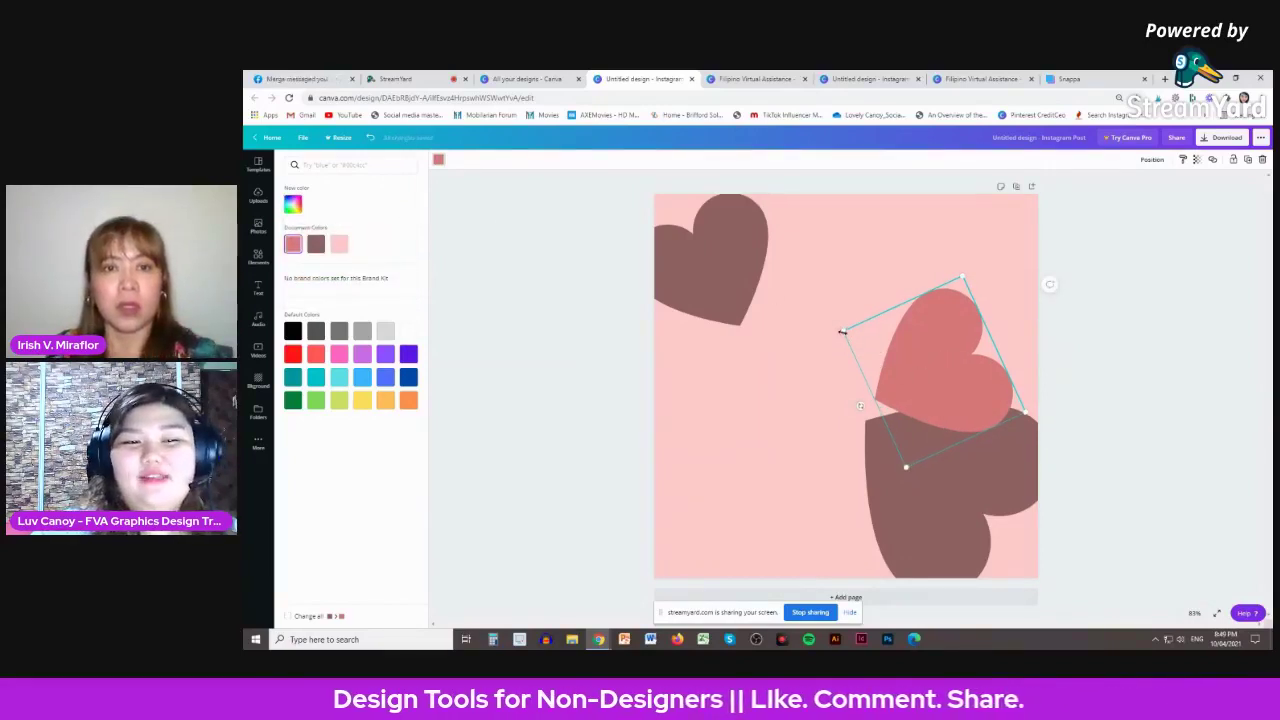
- Shrink the coral heart slightly, adjust its rotation, and nudge it left
{"action": "left_click_drag", "start_coordinate": [845, 336], "coordinate": [858, 340]}
{"action": "left_click_drag", "start_coordinate": [913, 461], "coordinate": [918, 441]}
{"action": "left_click_drag", "start_coordinate": [873, 390], "coordinate": [881, 404]}
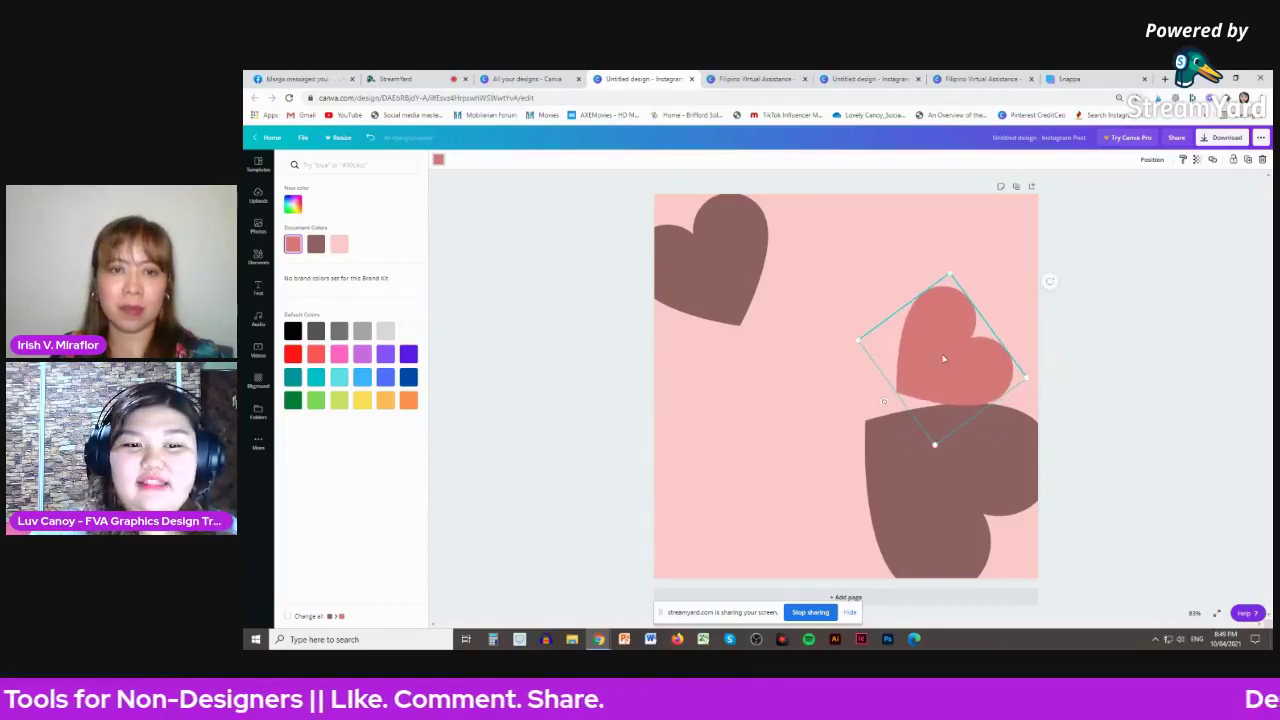
{"action": "left_click_drag", "start_coordinate": [948, 356], "coordinate": [911, 354]}
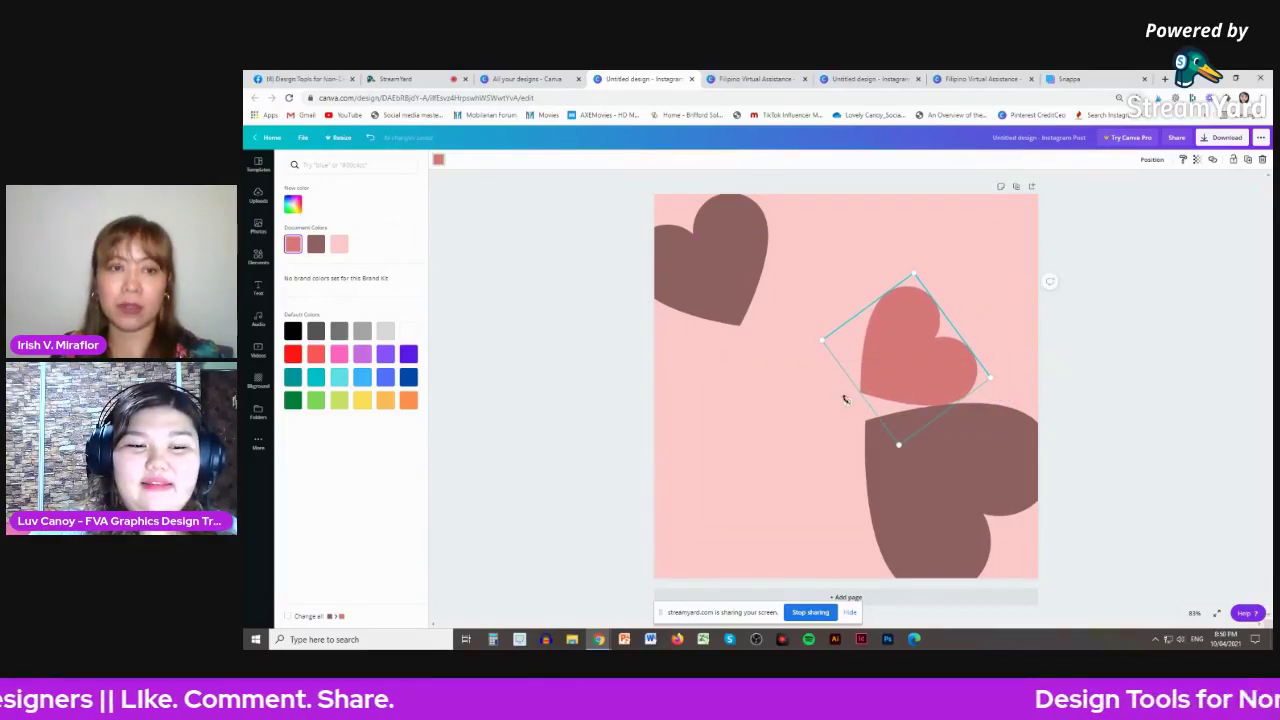
{"action": "left_click_drag", "start_coordinate": [845, 399], "coordinate": [880, 424]}
{"action": "left_click_drag", "start_coordinate": [903, 364], "coordinate": [892, 363]}
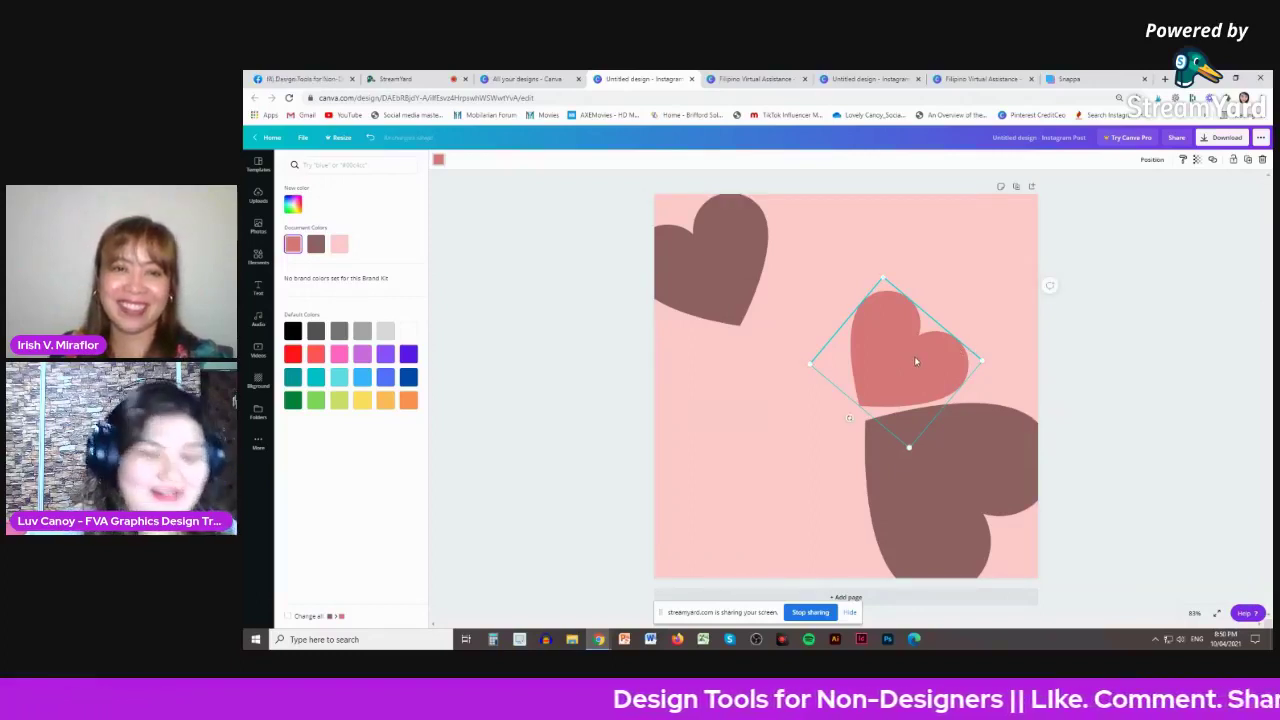
- Duplicate the coral heart and set the copies over the top-left and bottom-right brown hearts
{"action": "left_click_drag", "start_coordinate": [914, 360], "coordinate": [749, 363]}
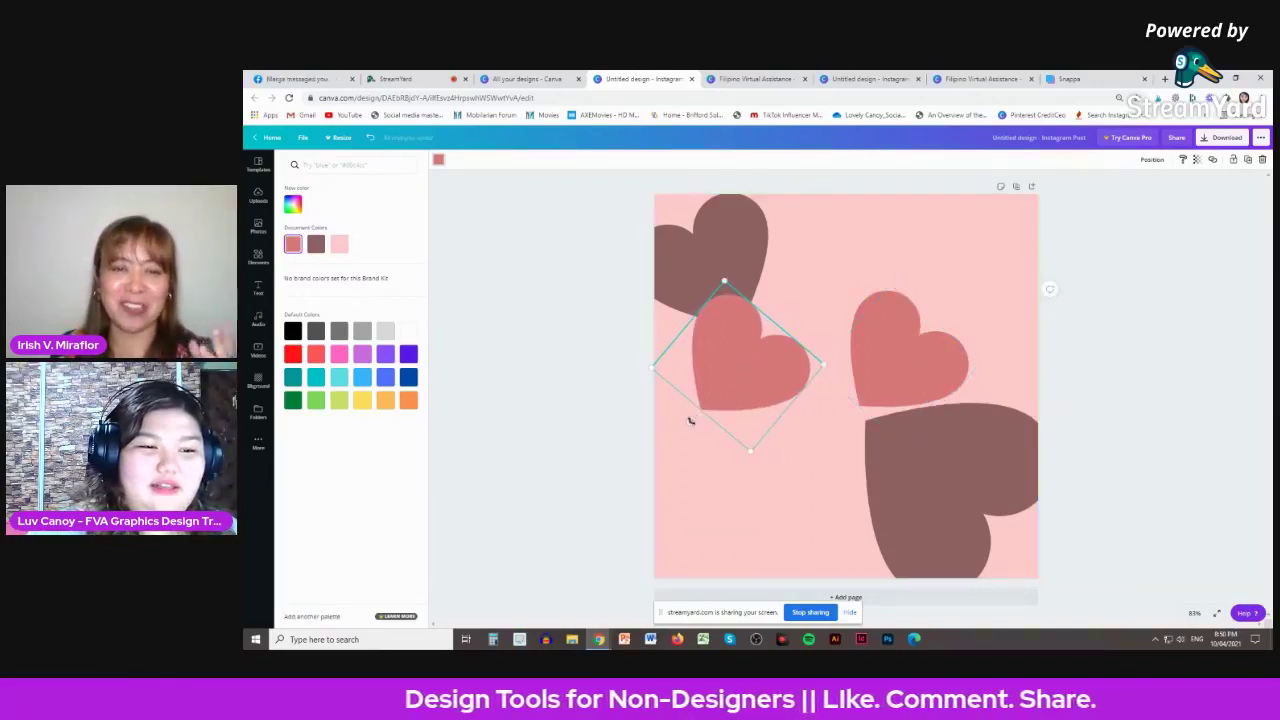
{"action": "left_click_drag", "start_coordinate": [690, 421], "coordinate": [753, 270]}
{"action": "left_click", "coordinate": [923, 366]}
{"action": "left_click_drag", "start_coordinate": [923, 366], "coordinate": [882, 436]}
{"action": "left_click_drag", "start_coordinate": [806, 497], "coordinate": [883, 492]}
{"action": "left_click_drag", "start_coordinate": [915, 426], "coordinate": [857, 513]}
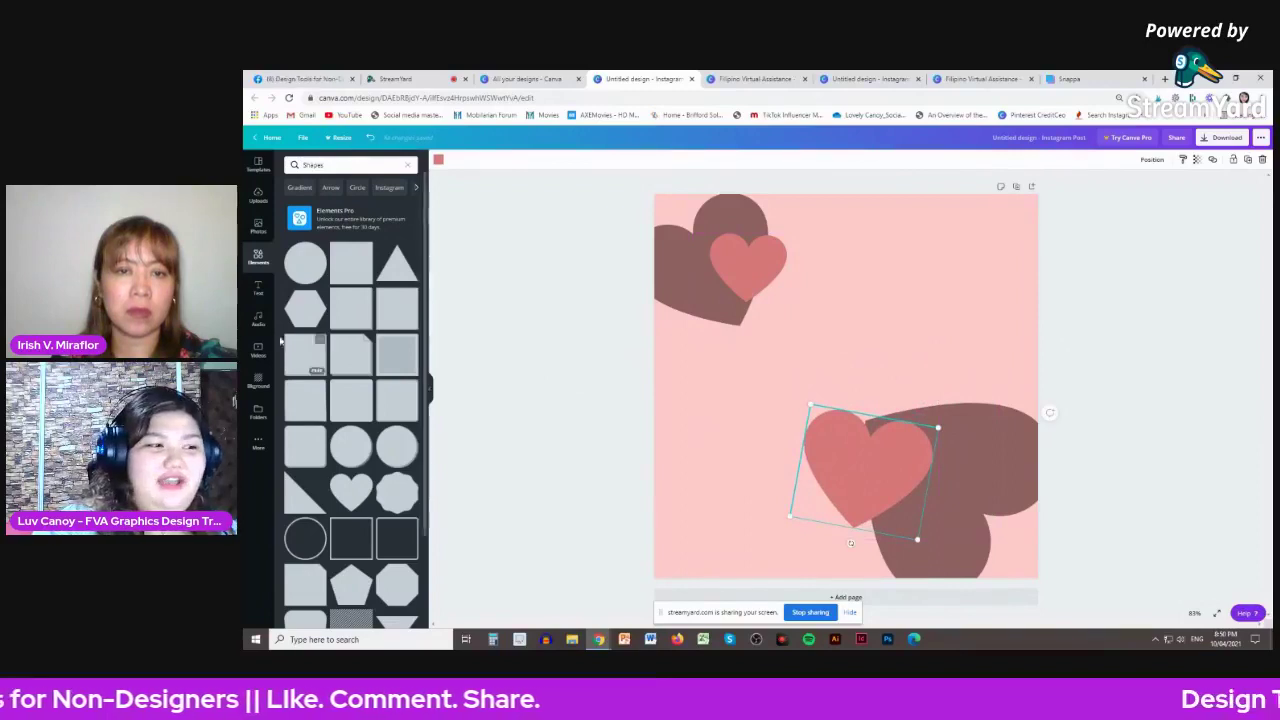
- Add the 'Thank you!' script text design to the post
{"action": "left_click", "coordinate": [258, 288]}
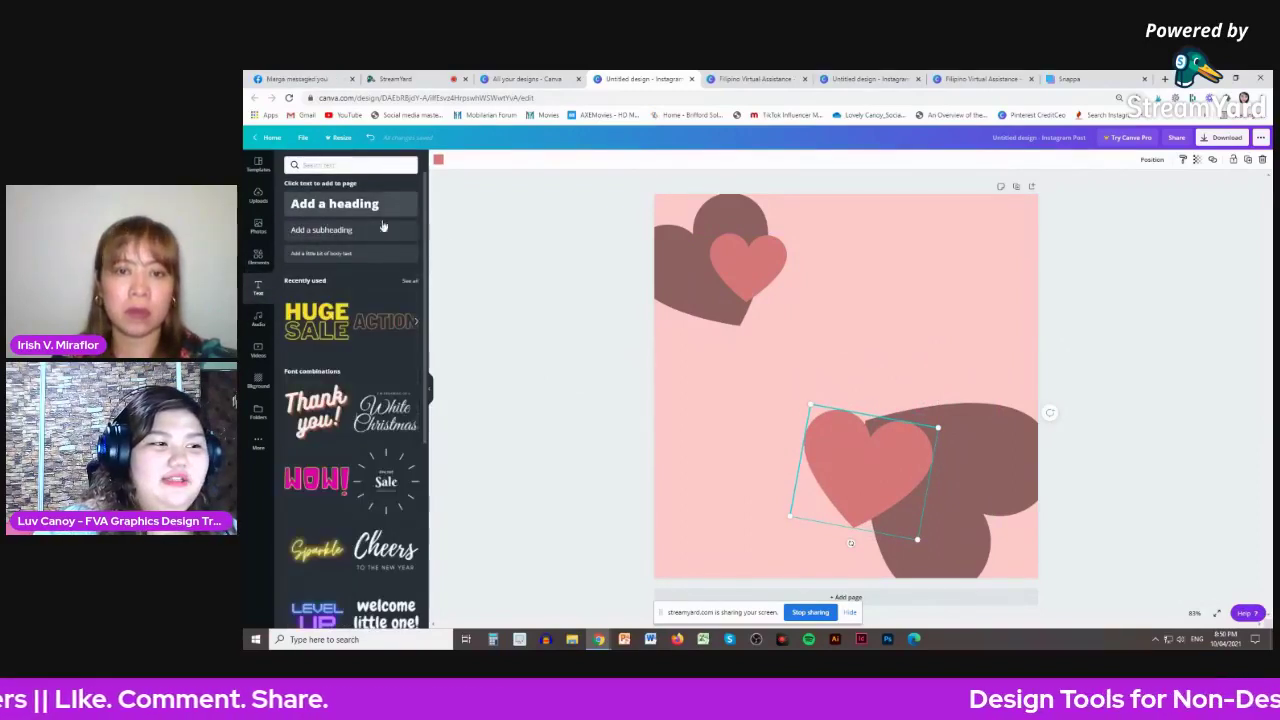
{"action": "left_click", "coordinate": [335, 203]}
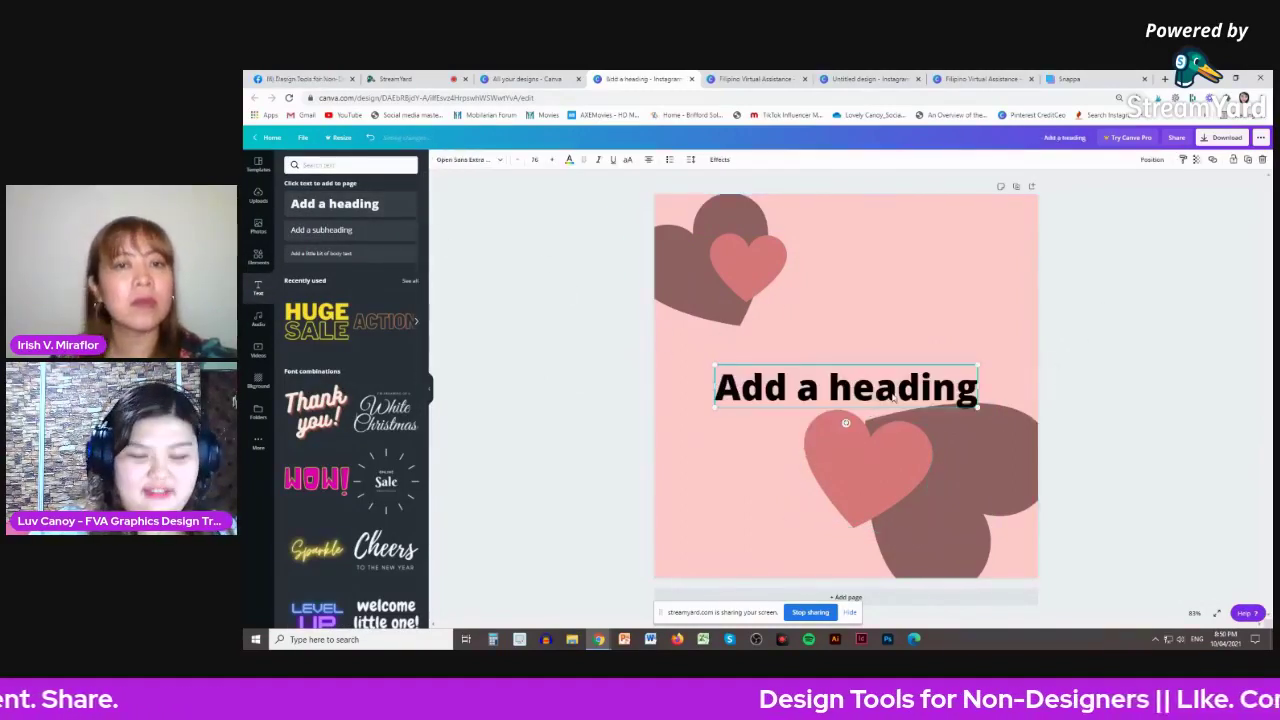
{"action": "key", "text": "Delete"}
{"action": "left_click", "coordinate": [856, 313]}
{"action": "left_click", "coordinate": [315, 320]}
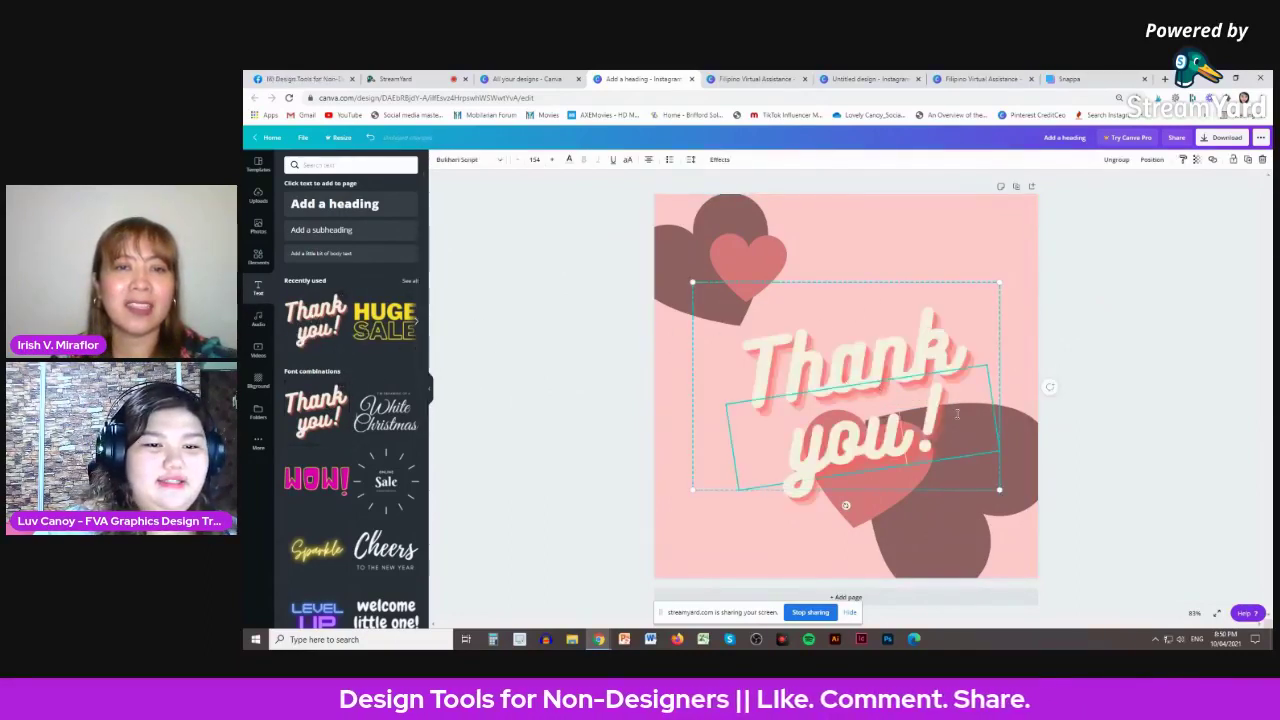
- Replace the text with 'Happy' on the first line and 'Valentines' on the second
{"action": "left_click_drag", "start_coordinate": [956, 413], "coordinate": [785, 428]}
{"action": "left_click_drag", "start_coordinate": [962, 350], "coordinate": [759, 360]}
{"action": "type", "text": "Happy"}
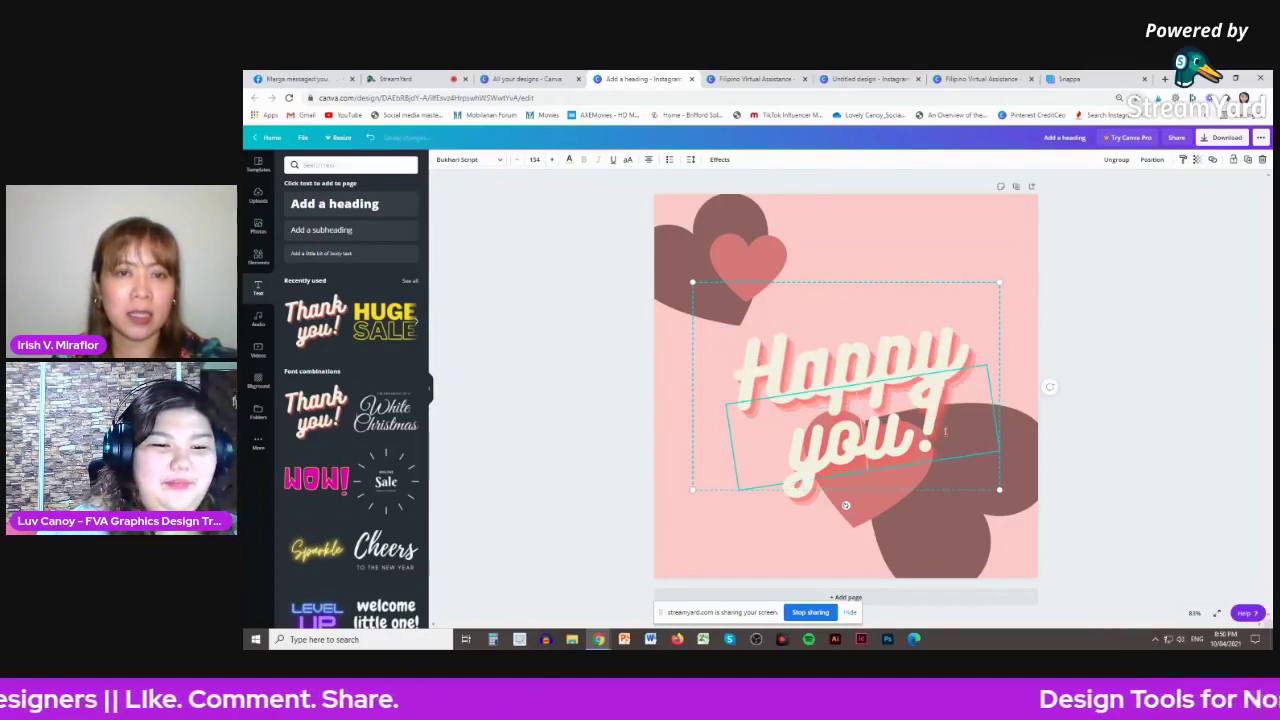
{"action": "left_click_drag", "start_coordinate": [945, 438], "coordinate": [762, 443]}
{"action": "type", "text": "Valentines"}
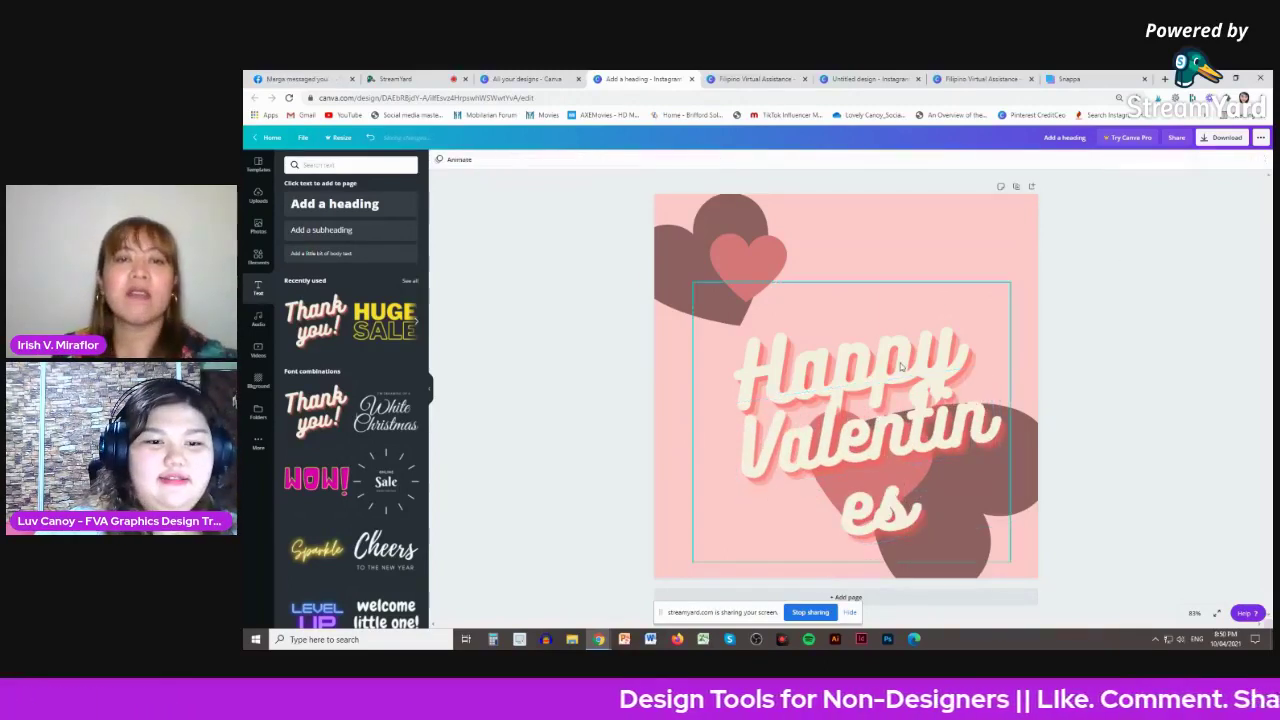
- Ungroup the lines, widen 'Valentines', and position both lines across the middle
{"action": "left_click", "coordinate": [1116, 160]}
{"action": "left_click", "coordinate": [900, 430]}
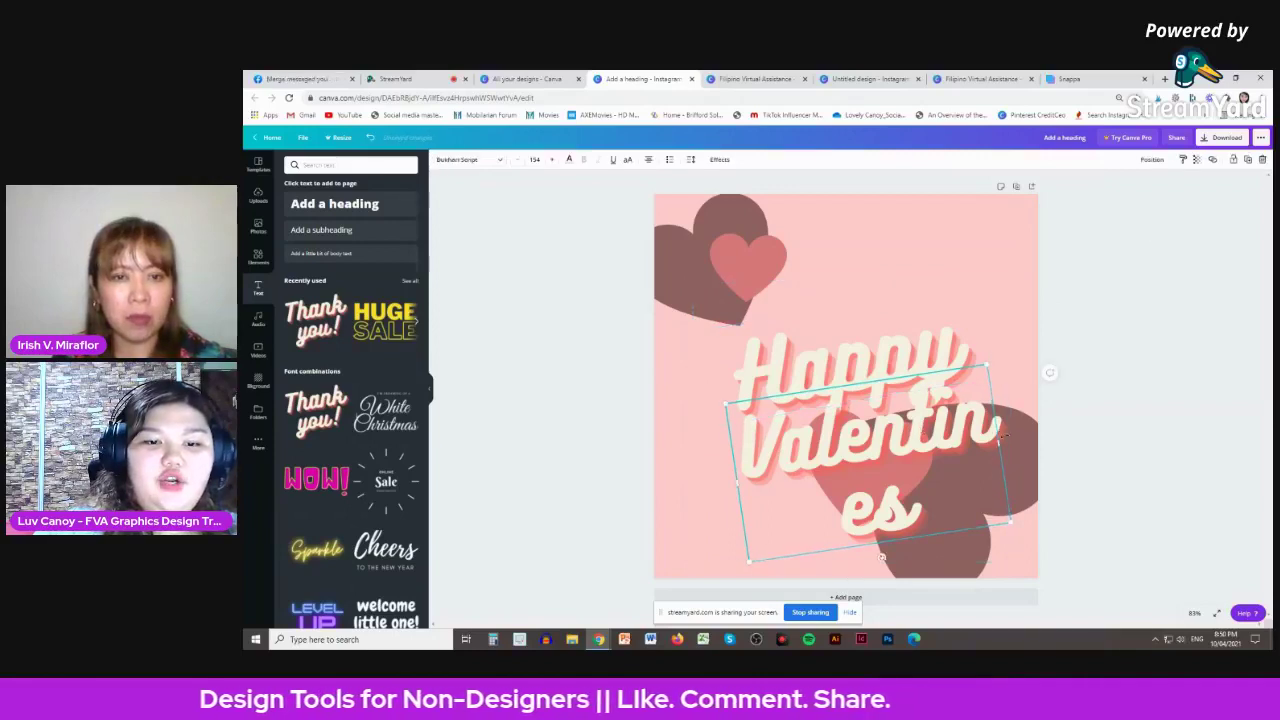
{"action": "left_click_drag", "start_coordinate": [1000, 445], "coordinate": [1078, 415]}
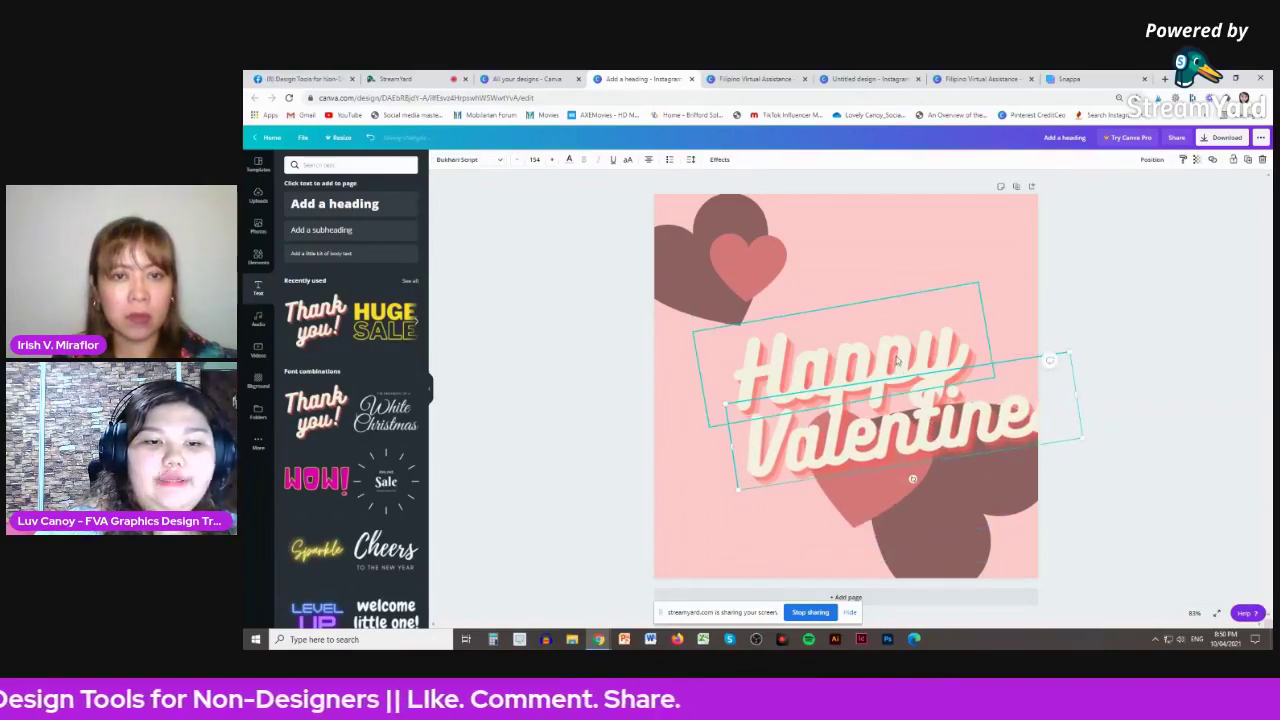
{"action": "left_click_drag", "start_coordinate": [896, 366], "coordinate": [929, 288]}
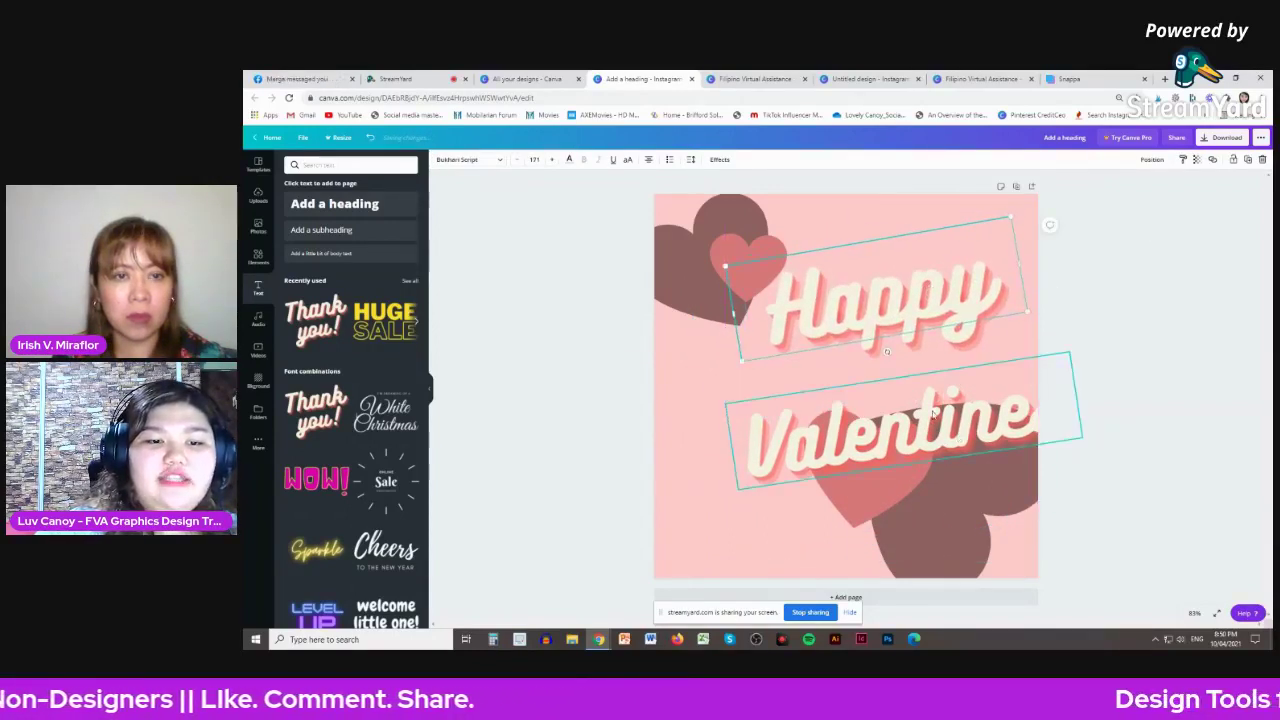
{"action": "left_click_drag", "start_coordinate": [960, 438], "coordinate": [888, 390]}
{"action": "left_click_drag", "start_coordinate": [920, 296], "coordinate": [926, 286]}
{"action": "left_click", "coordinate": [1109, 348]}
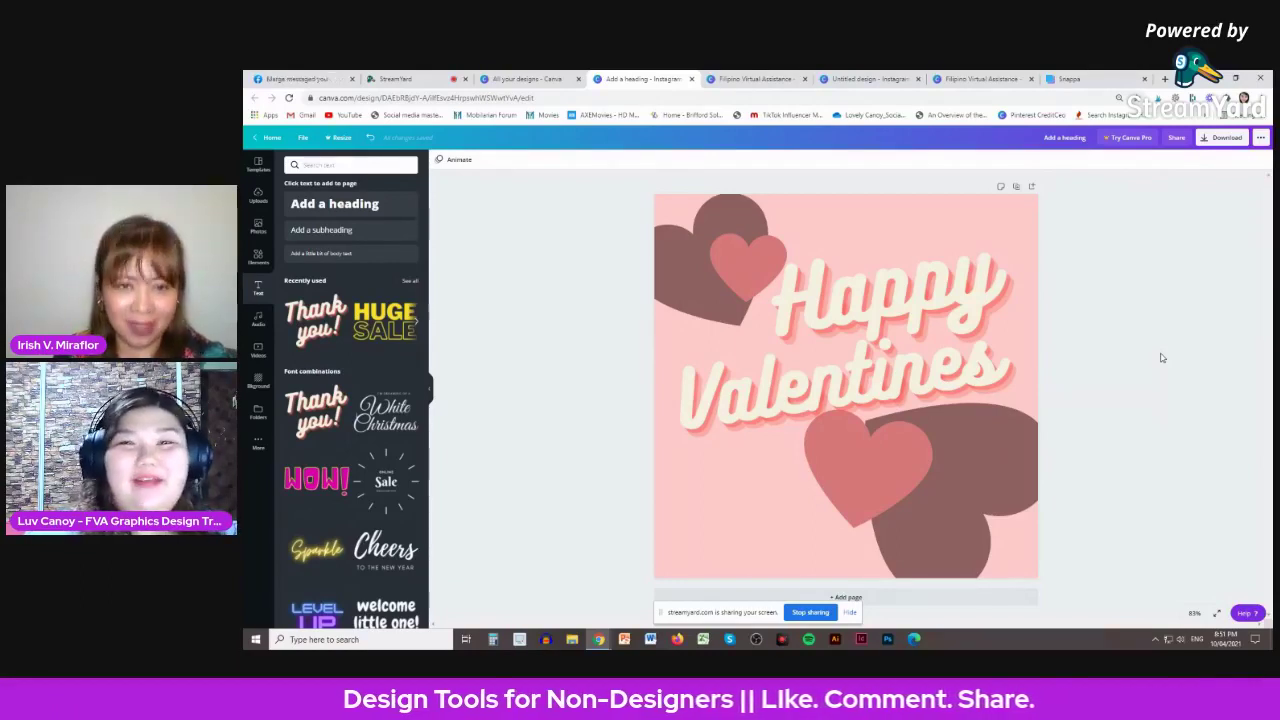
- Try light turquoise on the top-left heart, then restore its brown colour
{"action": "left_click", "coordinate": [700, 300]}
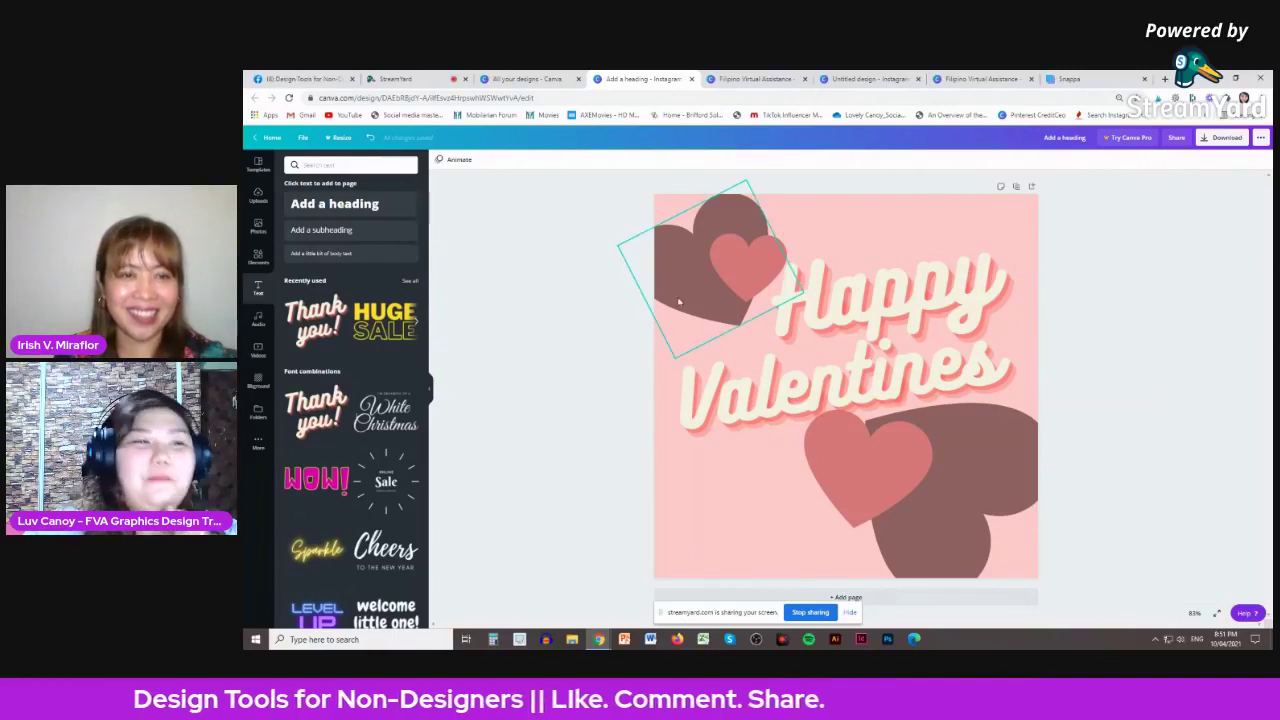
{"action": "left_click", "coordinate": [437, 160]}
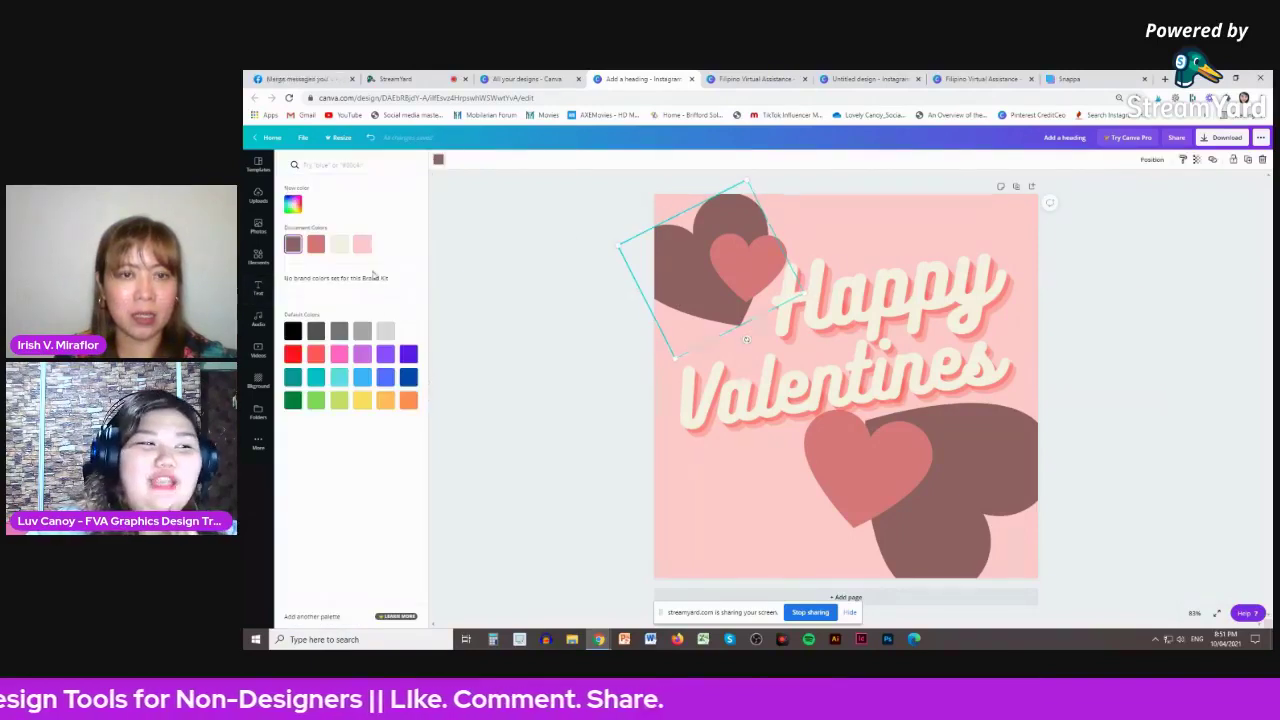
{"action": "left_click", "coordinate": [339, 377]}
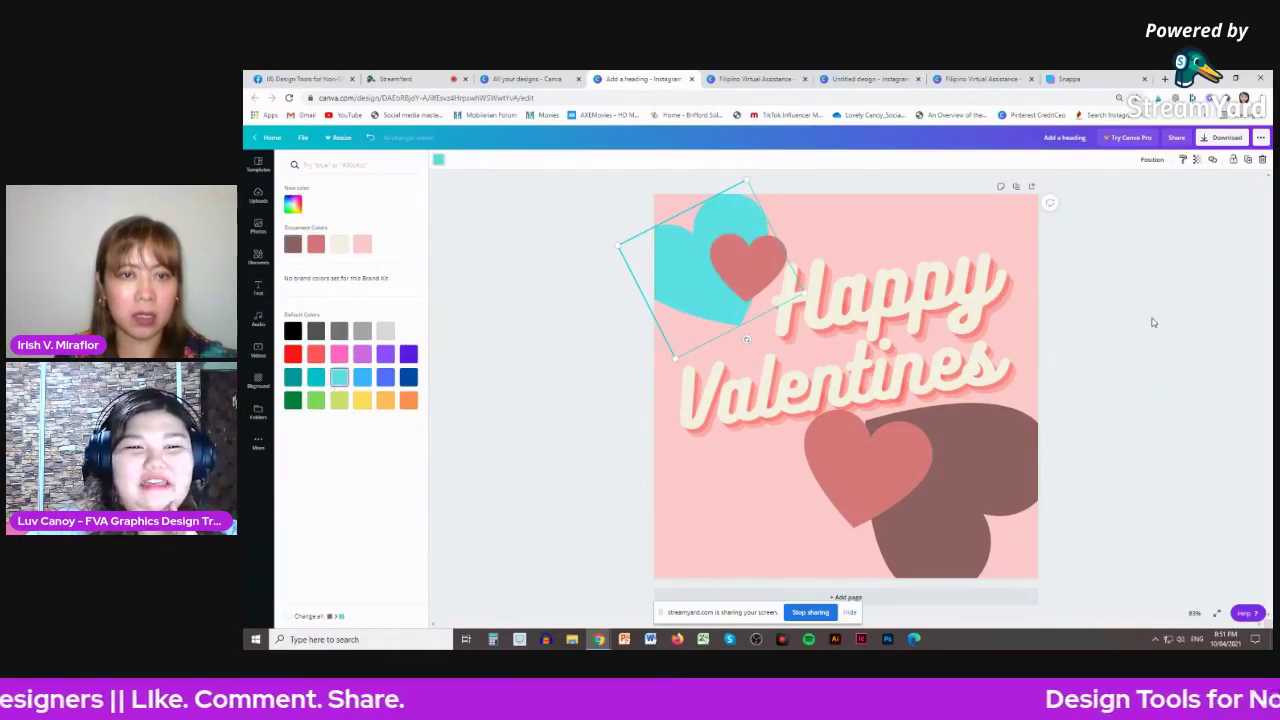
{"action": "left_click", "coordinate": [437, 160]}
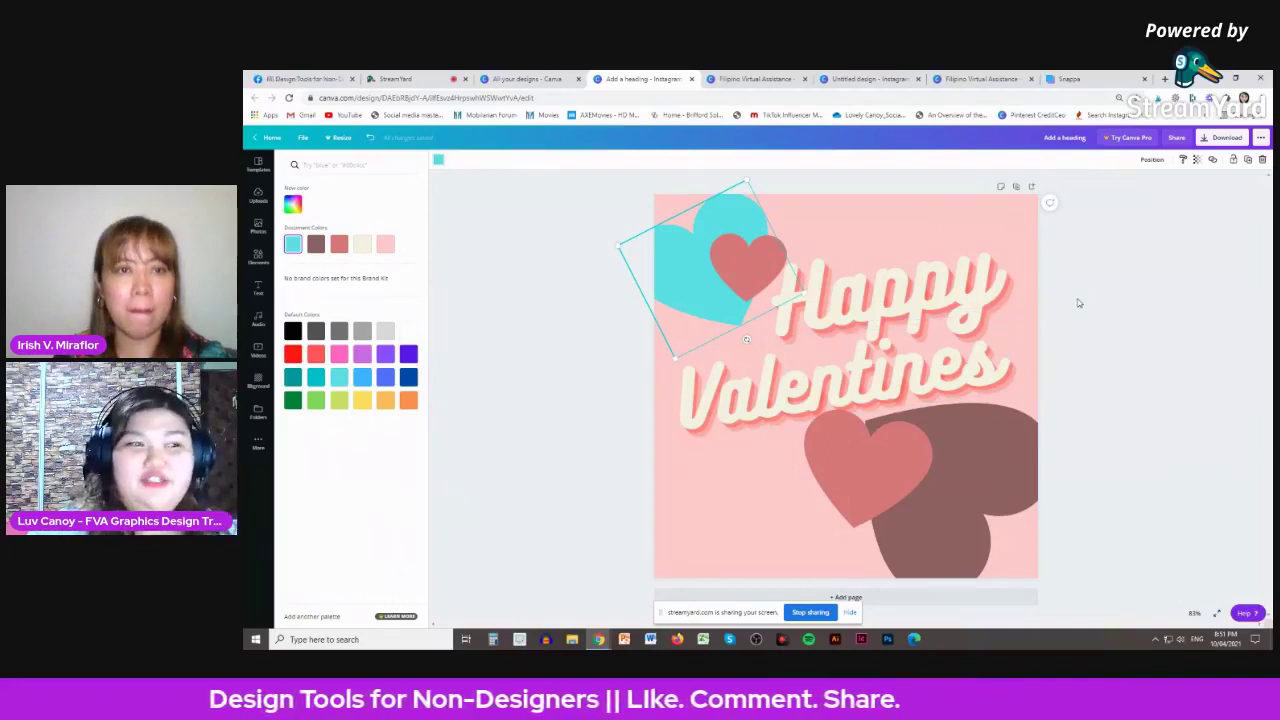
{"action": "left_click", "coordinate": [316, 244]}
{"action": "key", "text": "Escape"}
{"action": "key", "text": "Escape"}
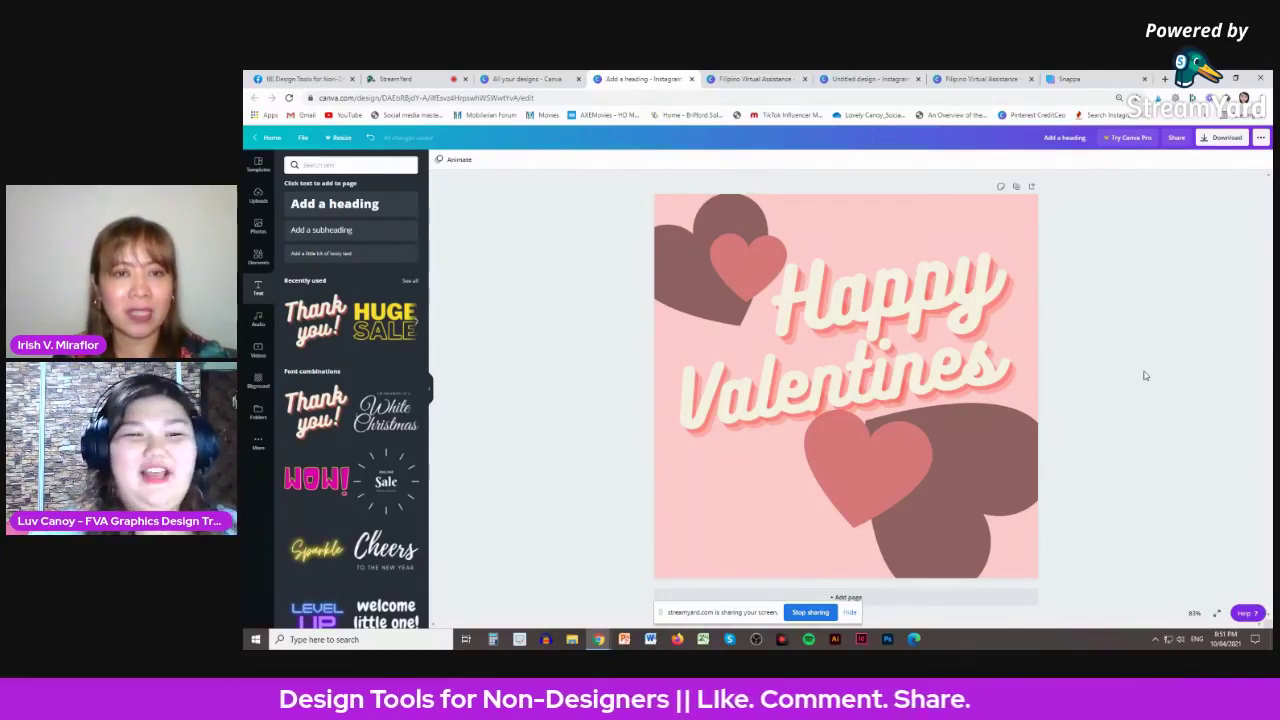
- Undo the tilt on the lower-right coral heart so it stands upright
{"action": "left_click", "coordinate": [901, 480]}
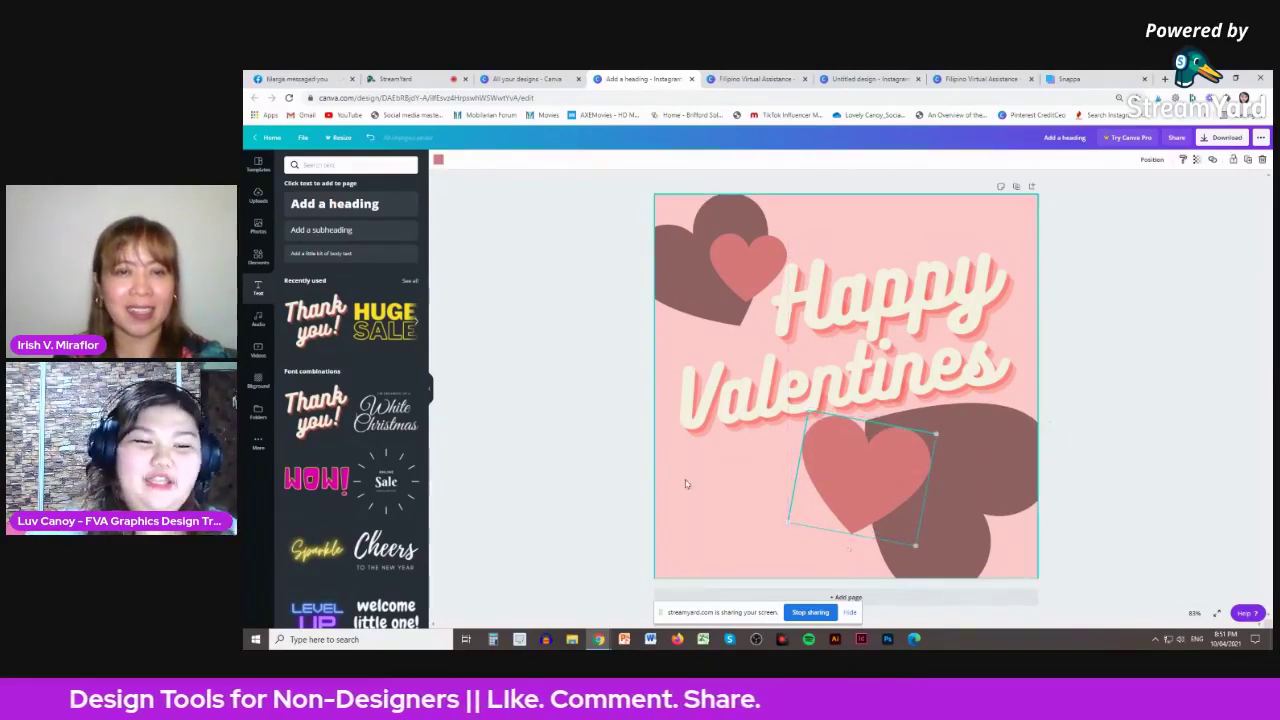
{"action": "left_click", "coordinate": [1050, 420]}
{"action": "key", "text": "ctrl+z"}
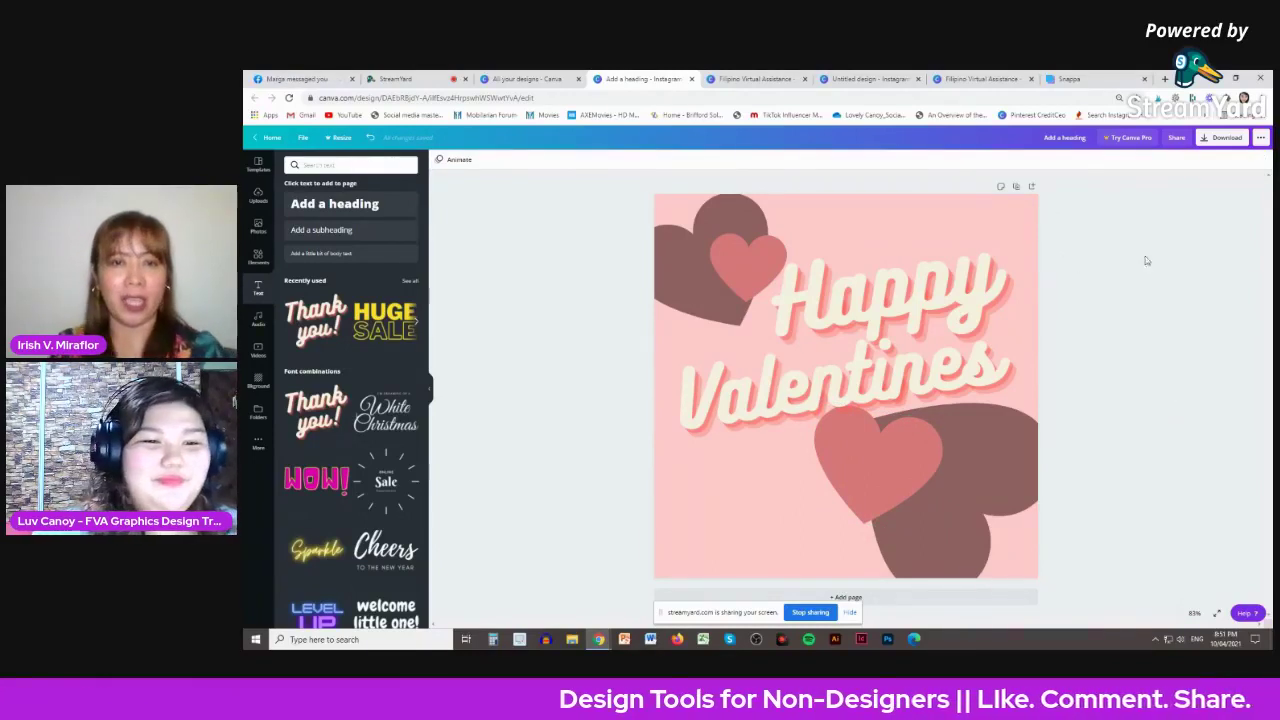
- Present the Filipino Virtual Assistance deck full screen from the Updated FVA Graphic Design Course slide
{"action": "left_click", "coordinate": [414, 82]}
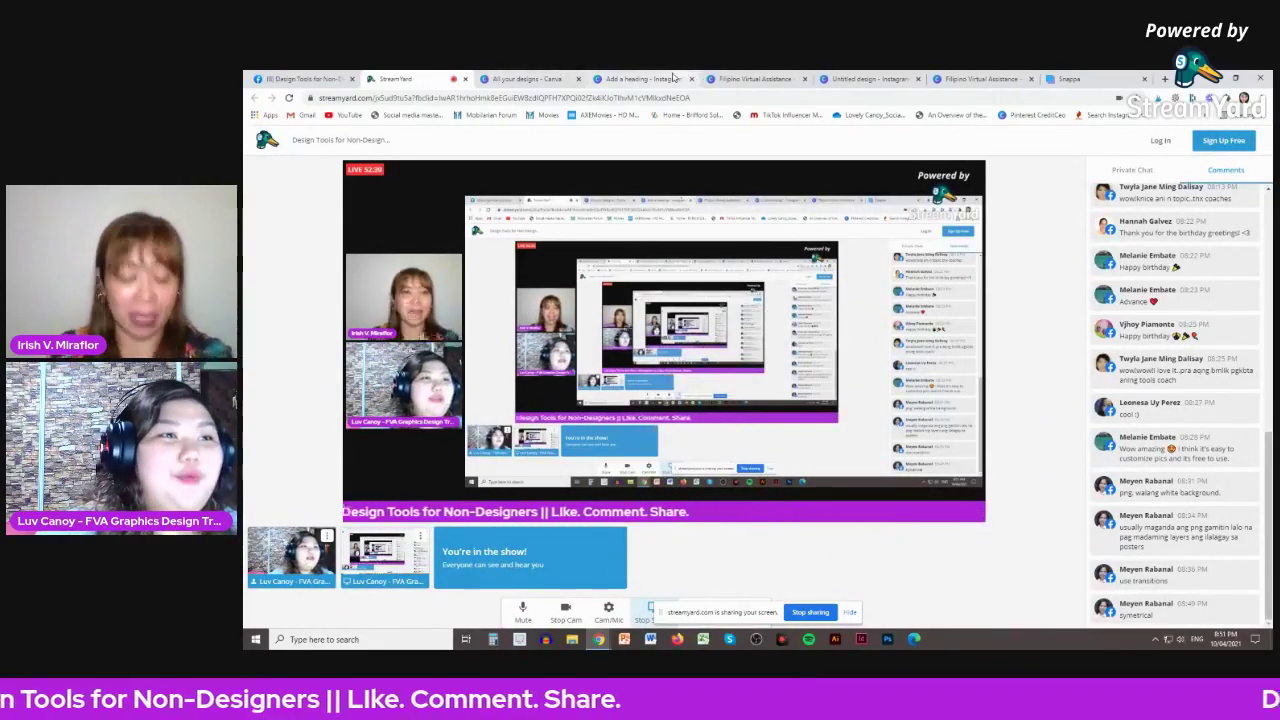
{"action": "left_click", "coordinate": [636, 78]}
{"action": "left_click", "coordinate": [748, 79]}
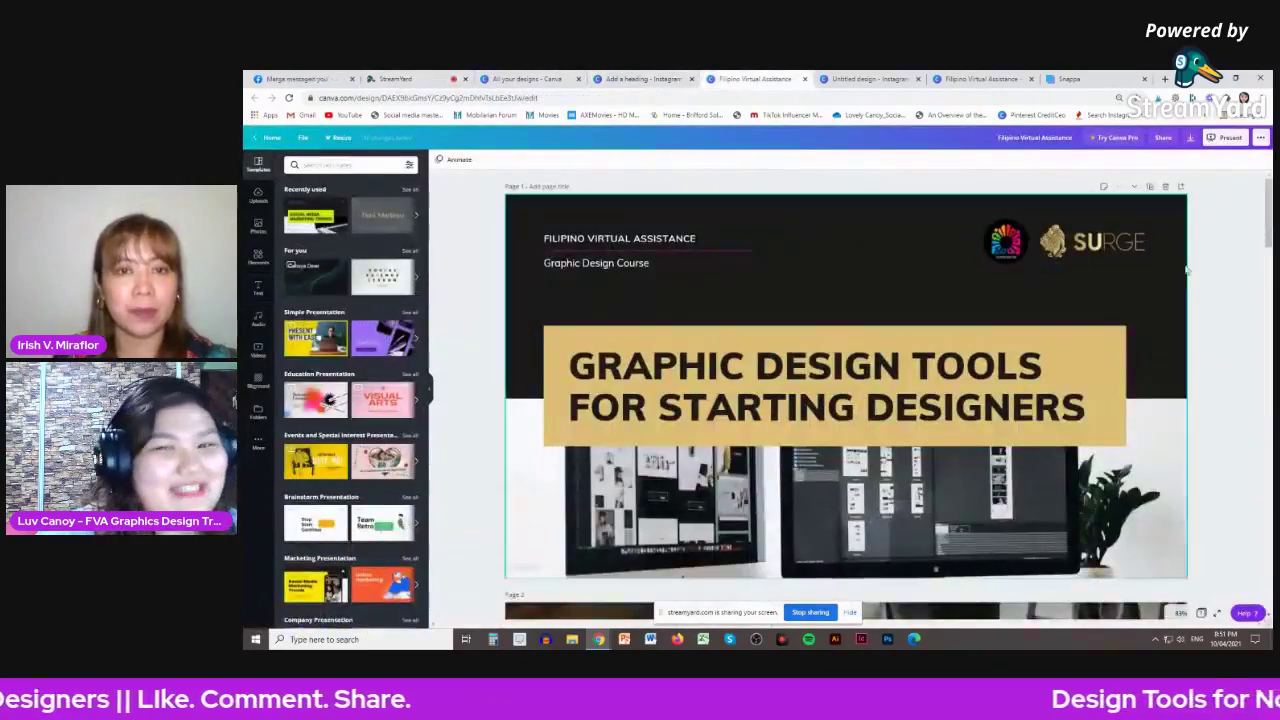
{"action": "scroll", "coordinate": [1257, 271], "scroll_direction": "down", "scroll_amount": 4}
{"action": "scroll", "coordinate": [1257, 271], "scroll_direction": "down", "scroll_amount": 8}
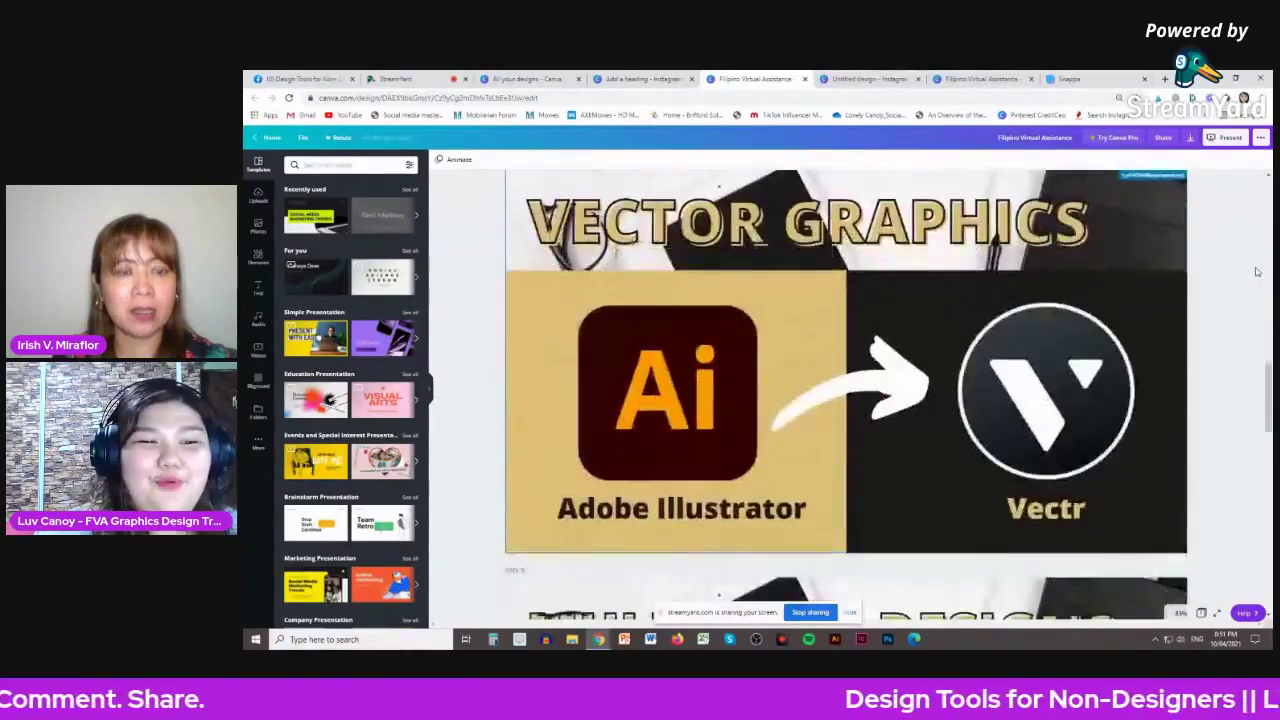
{"action": "scroll", "coordinate": [1257, 271], "scroll_direction": "down", "scroll_amount": 4}
{"action": "scroll", "coordinate": [1257, 271], "scroll_direction": "down", "scroll_amount": 2}
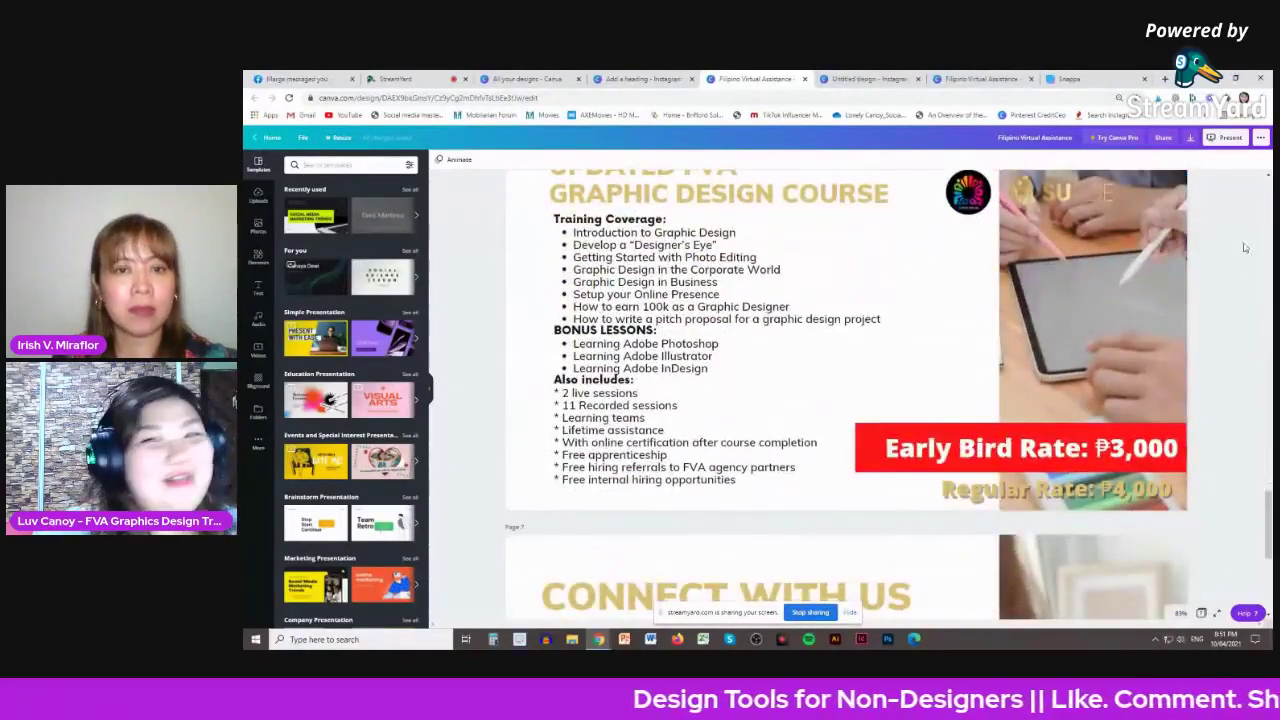
{"action": "left_click", "coordinate": [1222, 138]}
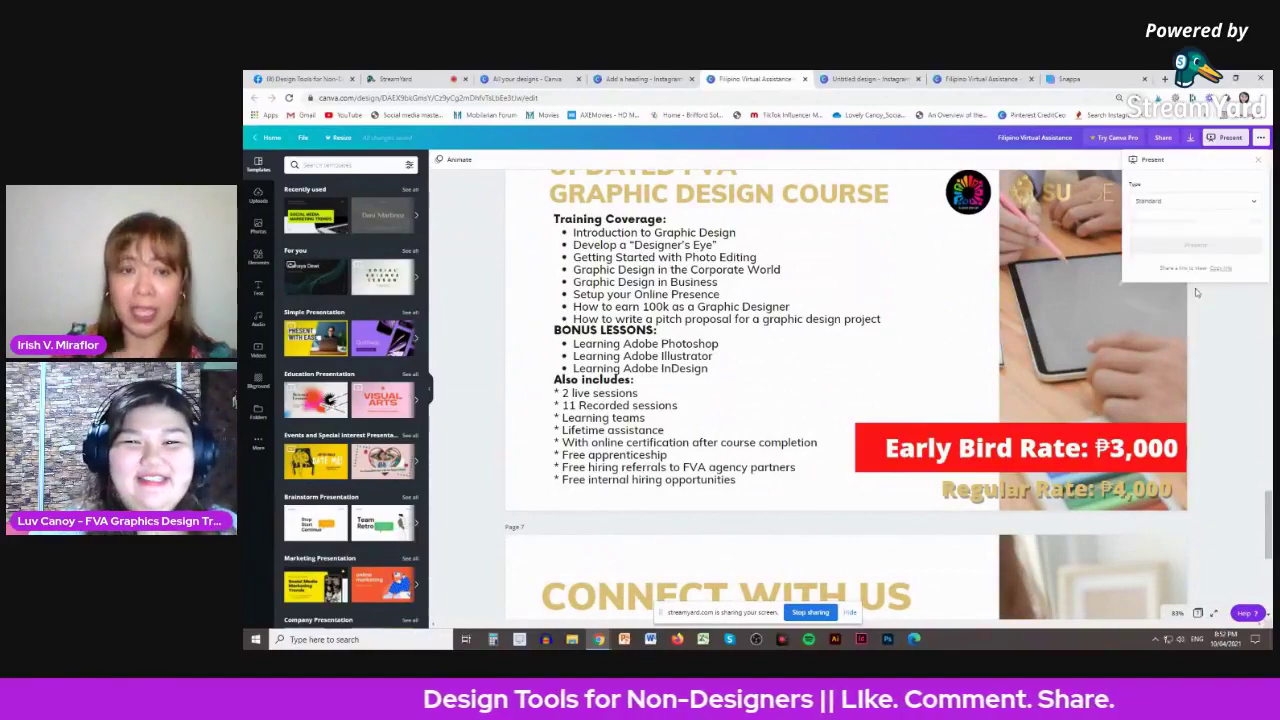
{"action": "left_click", "coordinate": [1195, 221]}
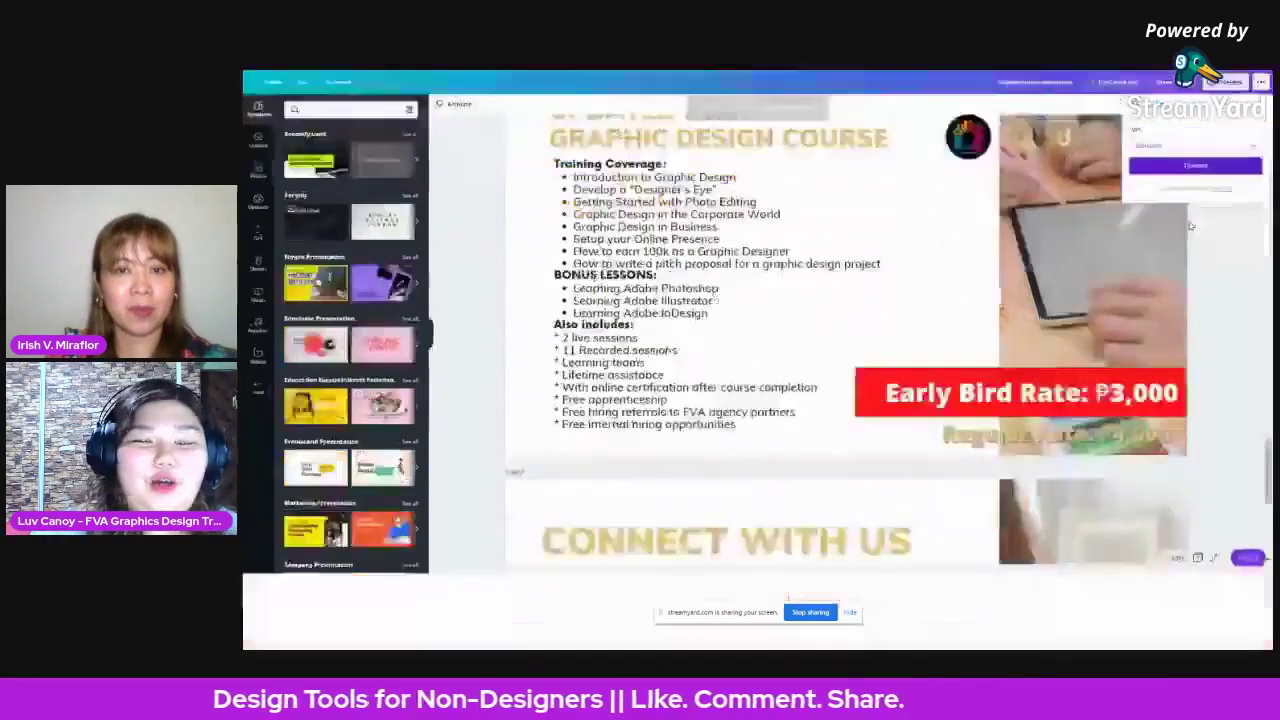